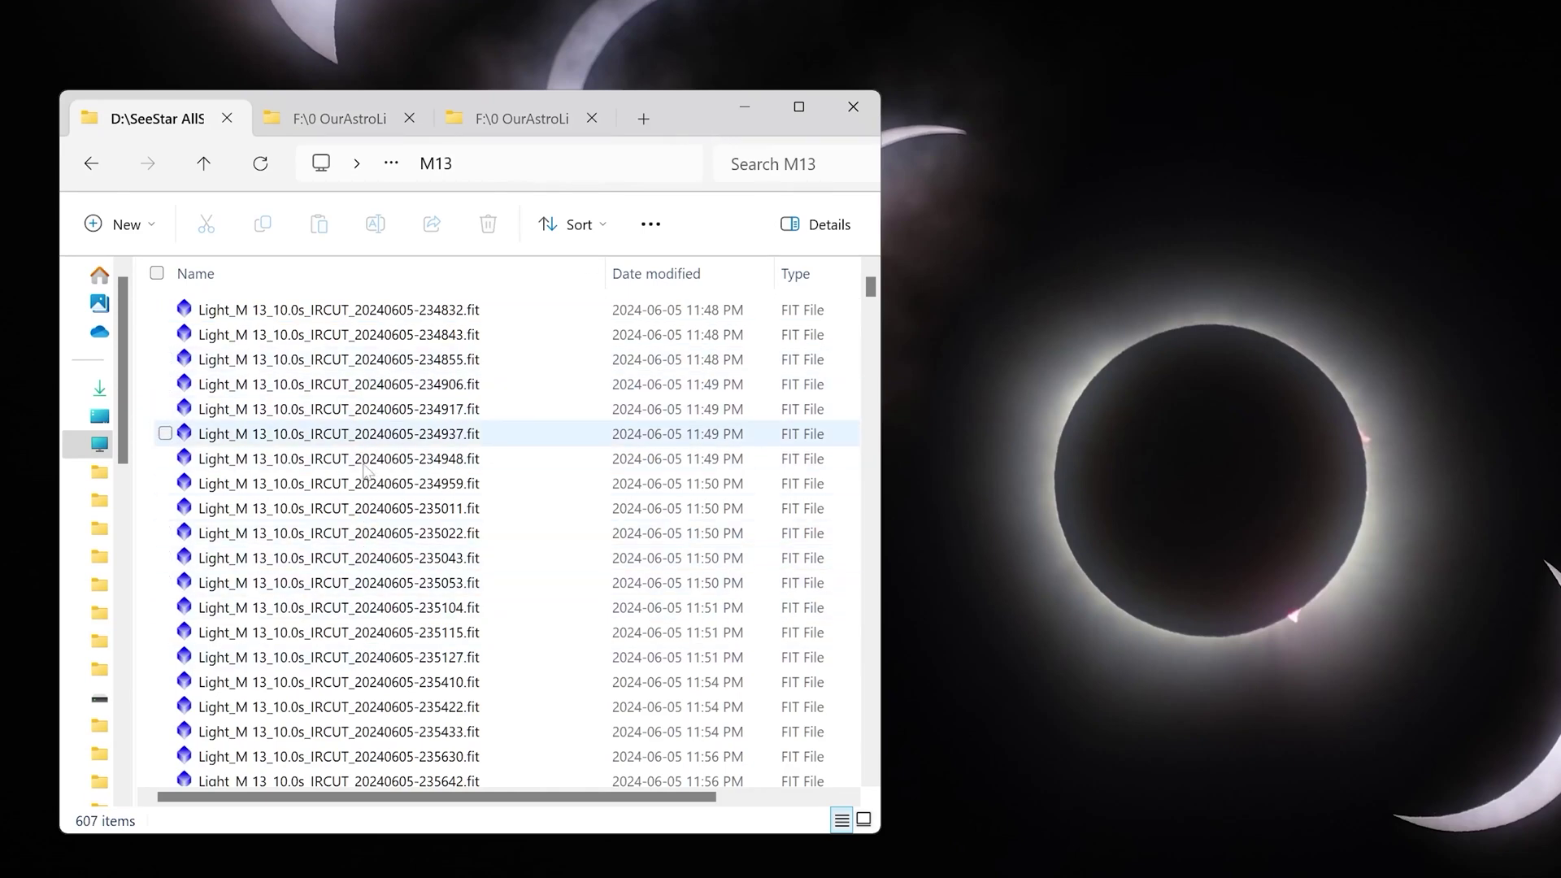
# Step: Select all 607 M13 .fit light frames and compress them into a 44.2 MB ZIP archive
pyautogui.click(330, 419)
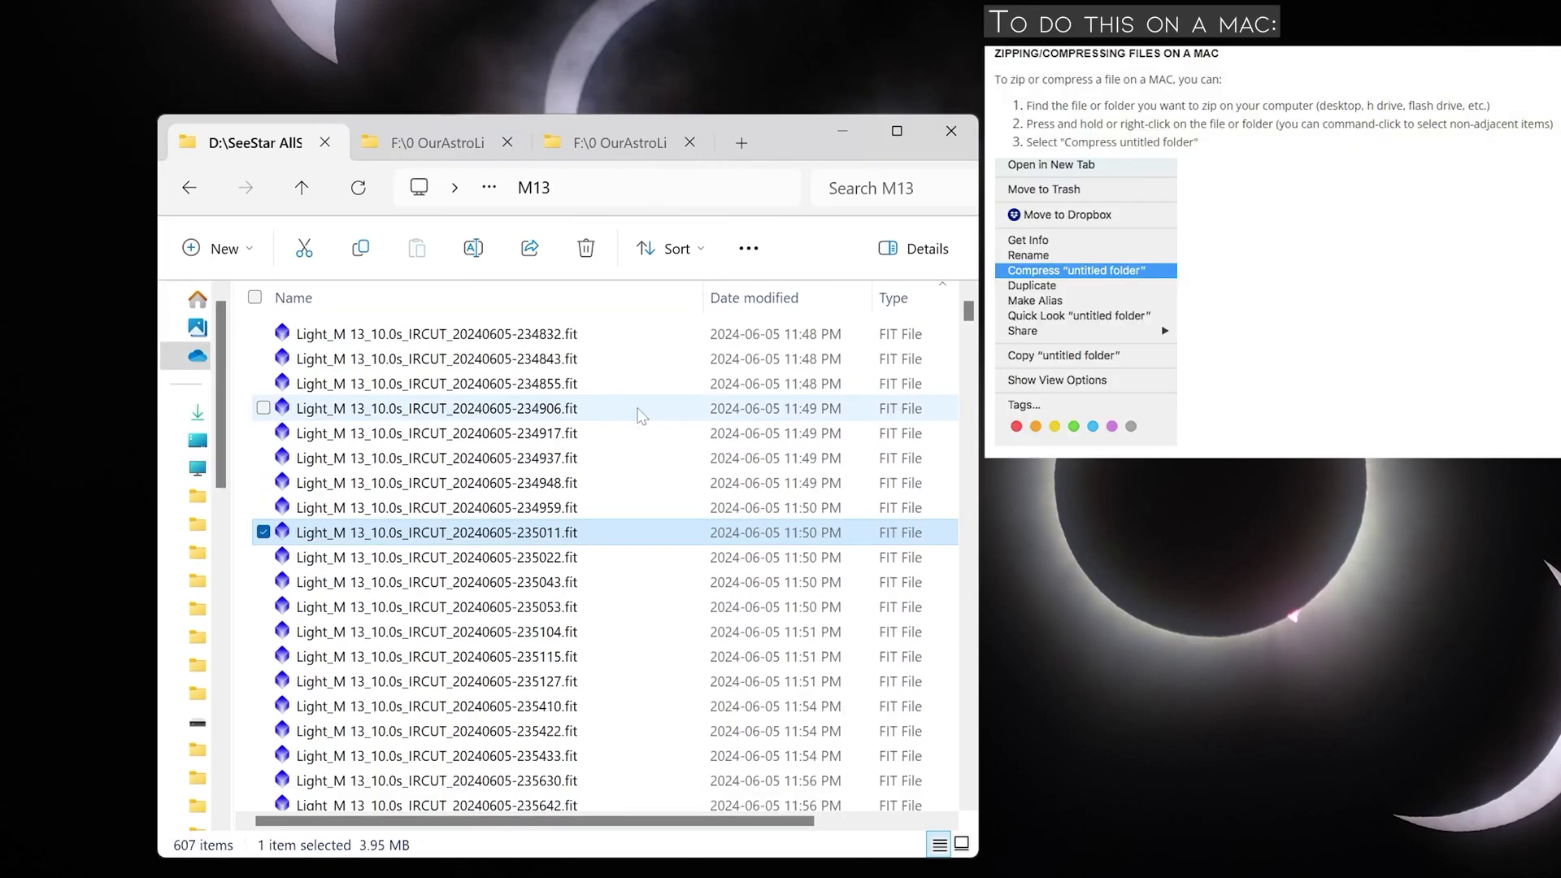
pyautogui.click(487, 343)
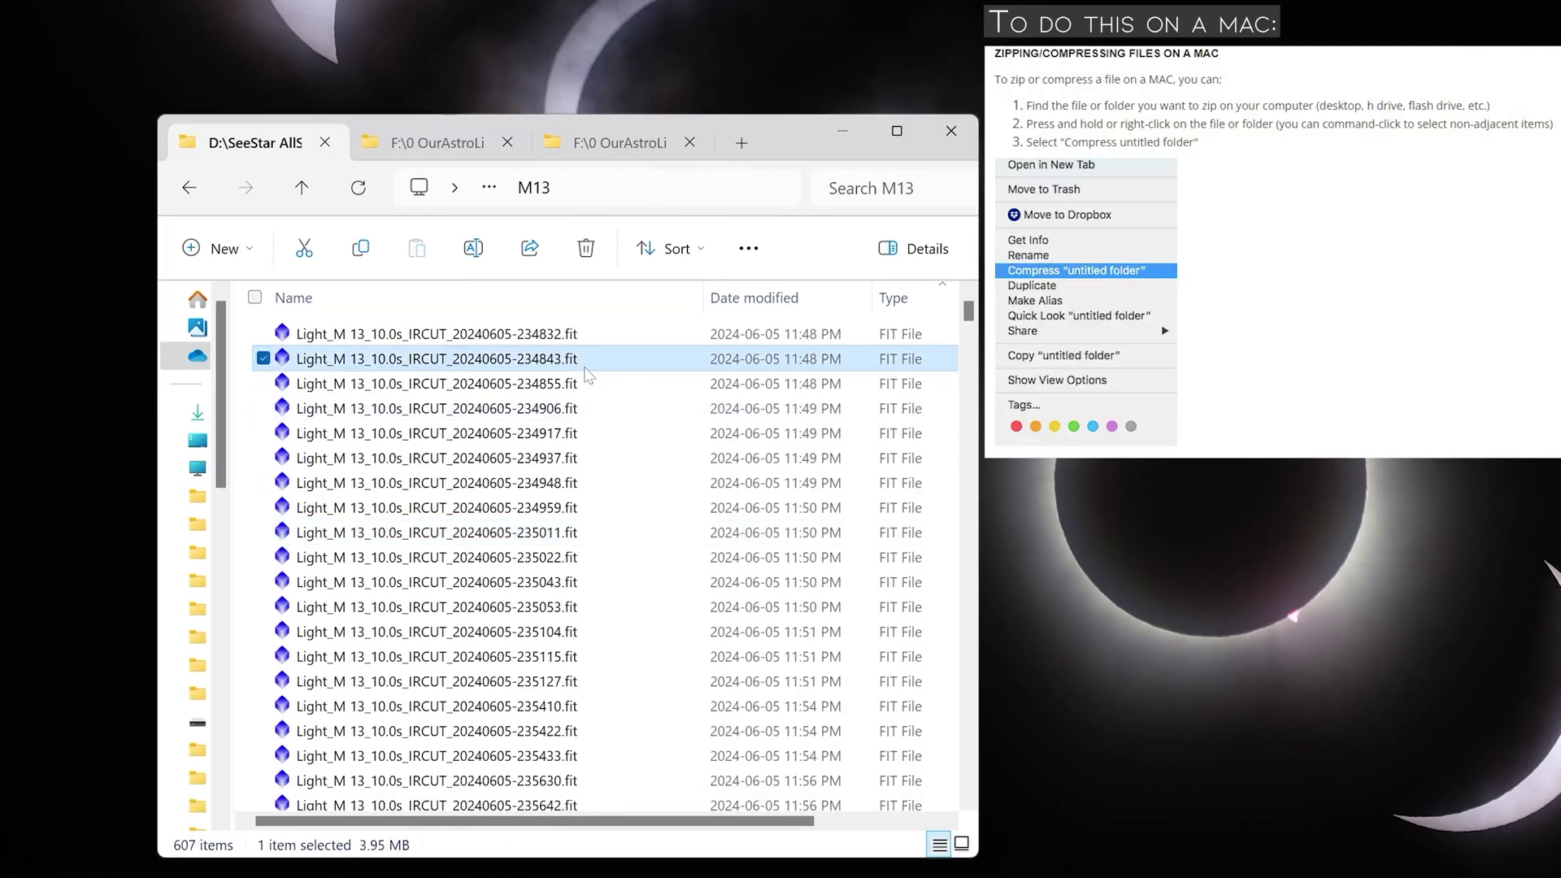
pyautogui.hotkey('ctrl', 'a')
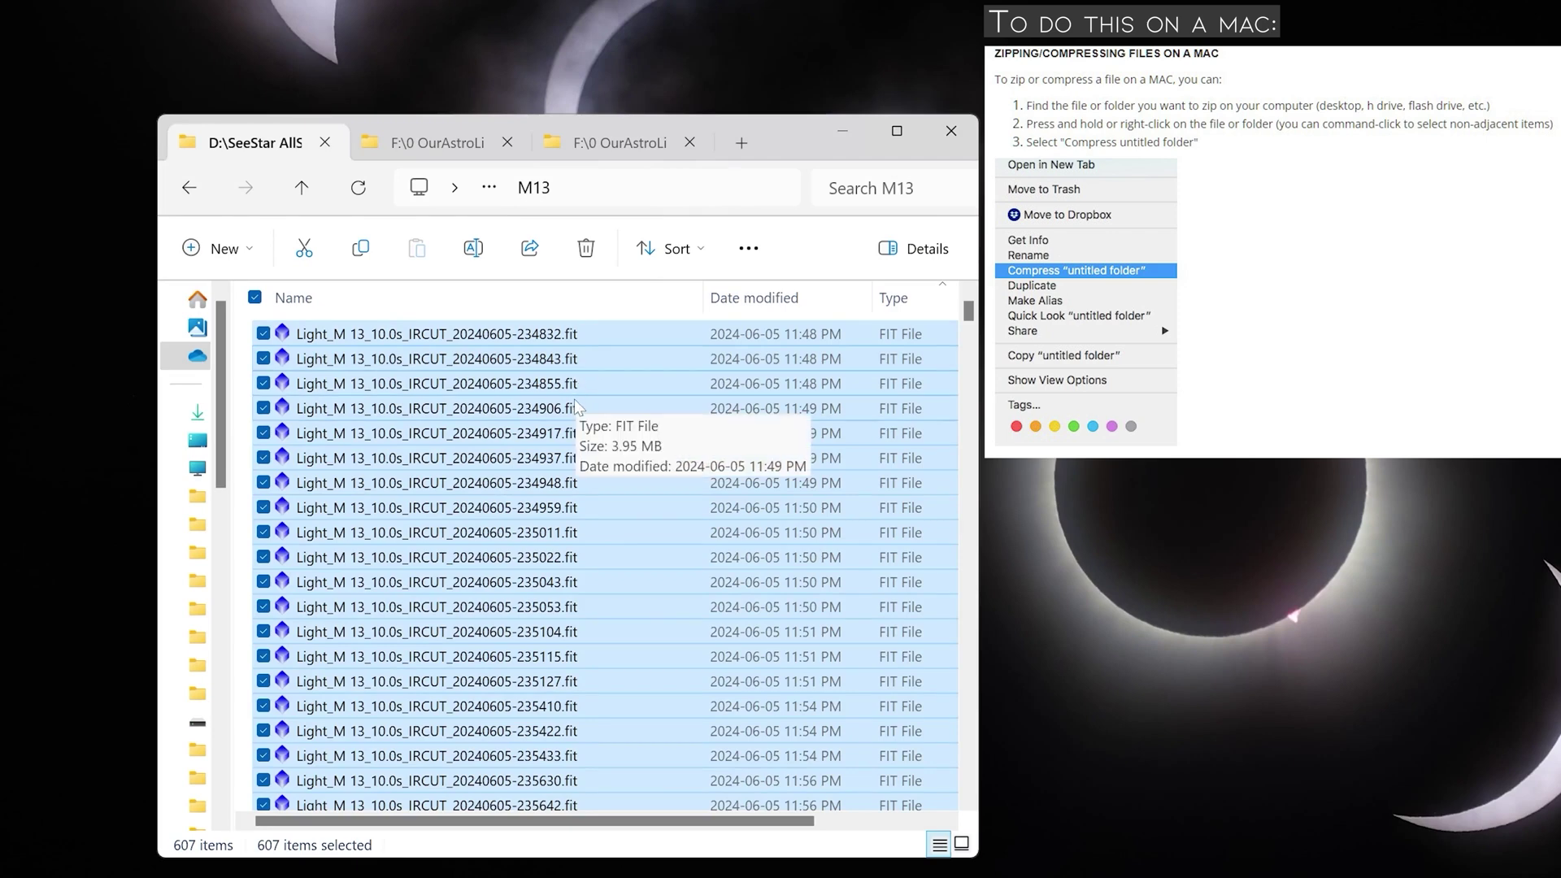
pyautogui.rightClick(420, 365)
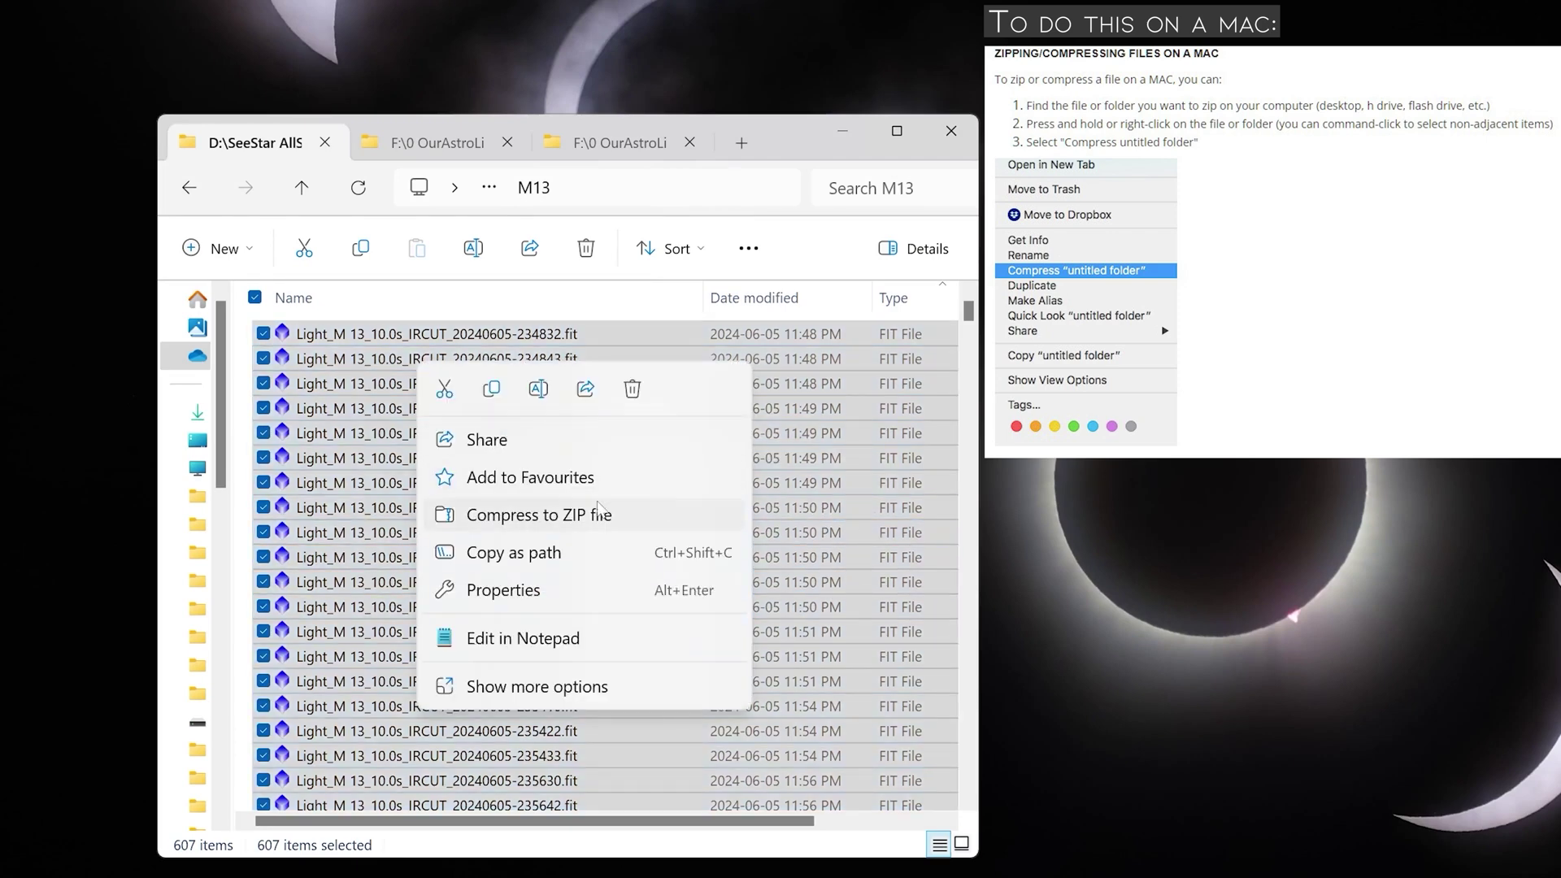
pyautogui.click(650, 512)
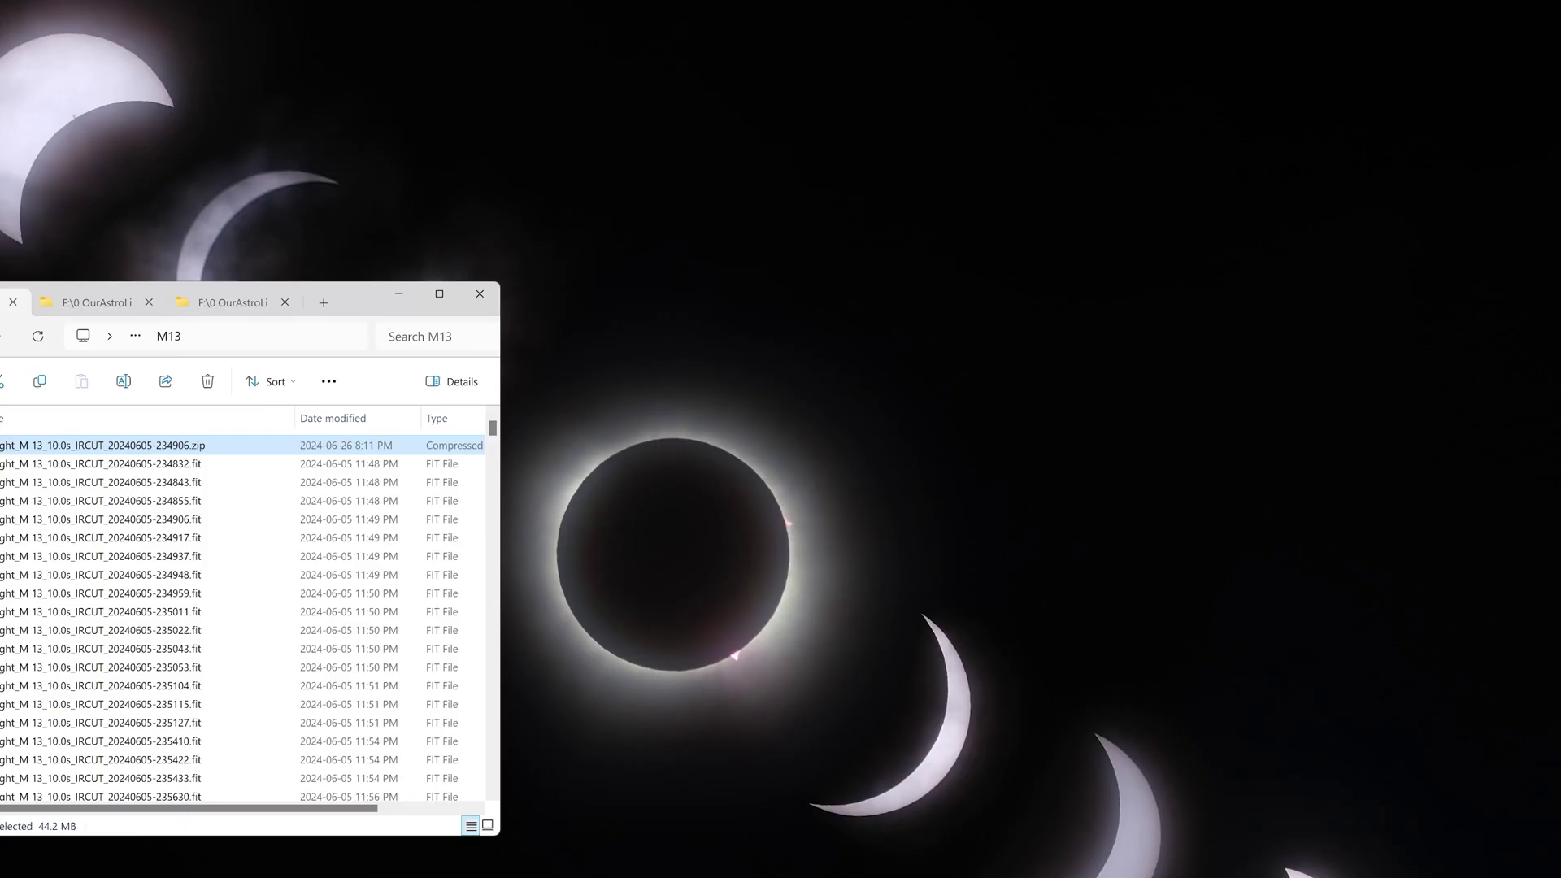
# Step: Attach the M13 ZIP archive to the SeeStar Images OneDrive file request
pyautogui.hotkey('alt', 'Tab')
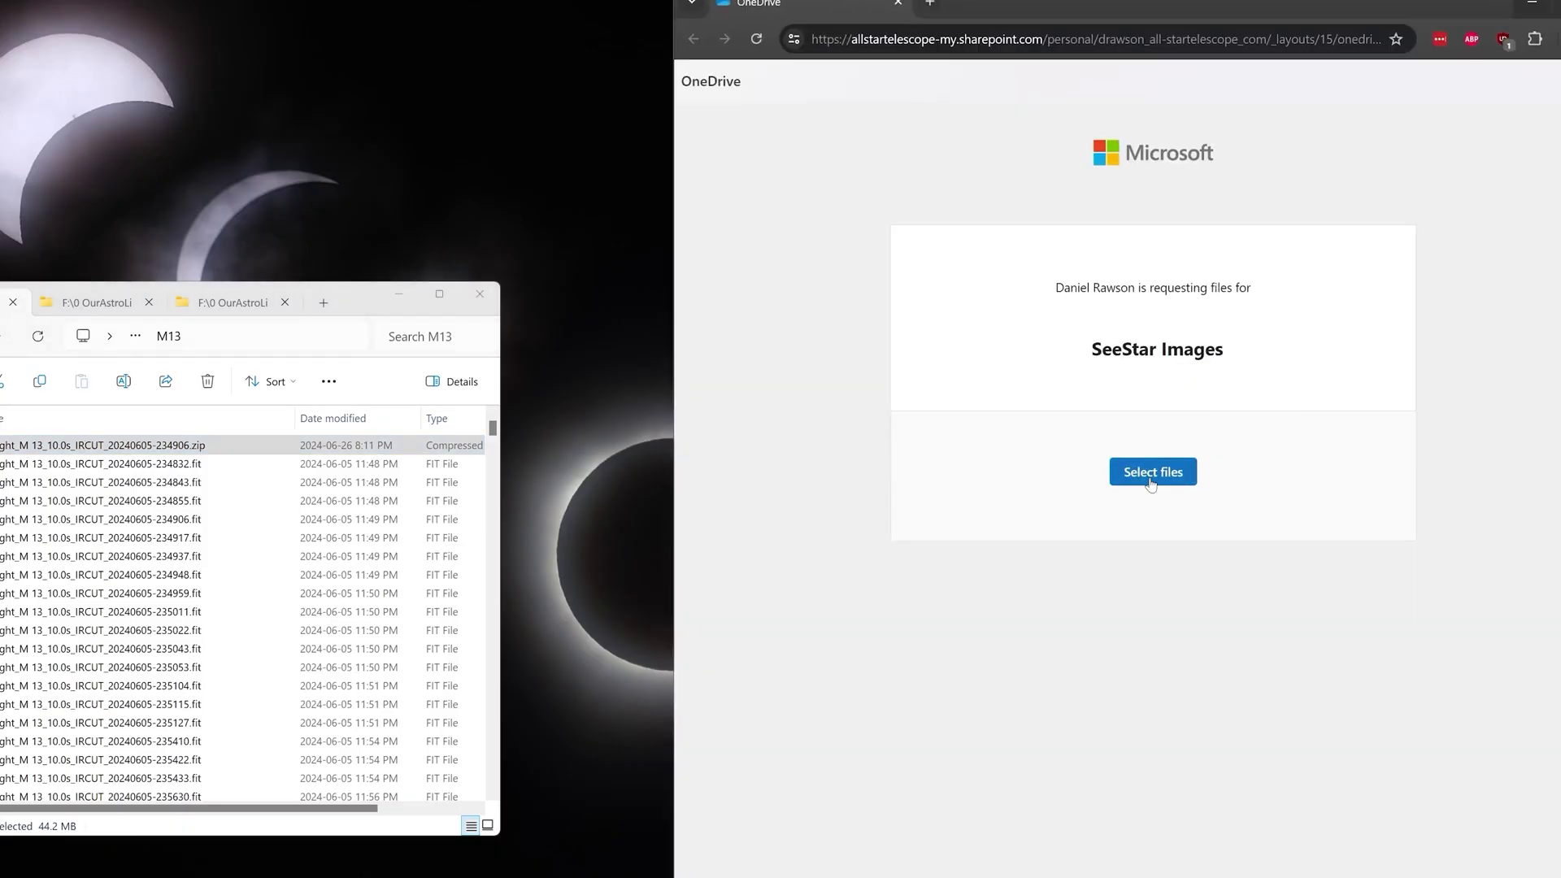
pyautogui.click(1123, 478)
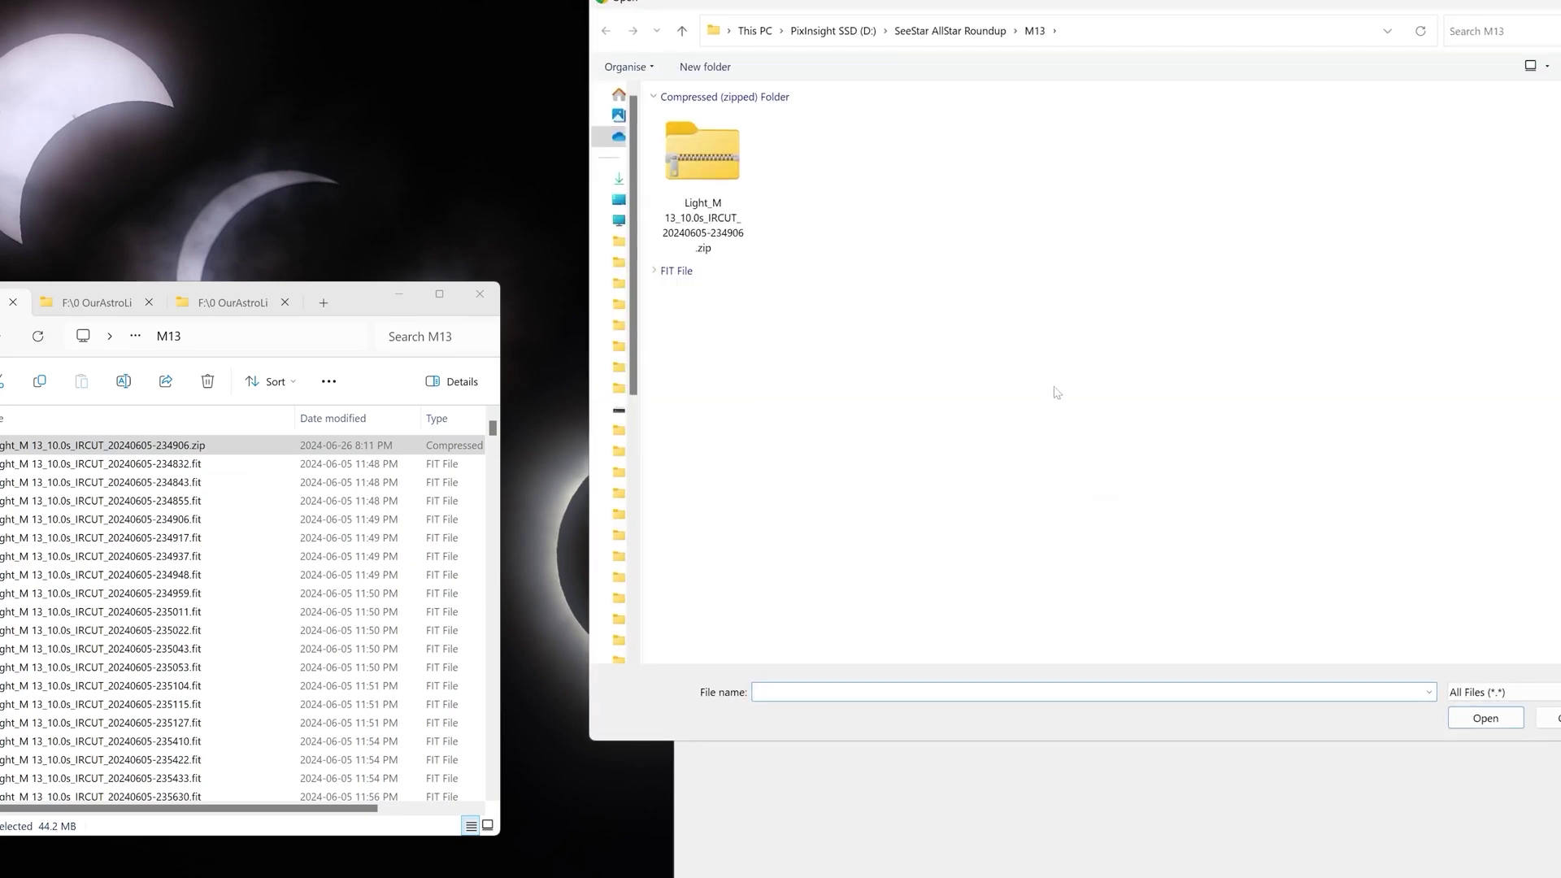
pyautogui.click(718, 149)
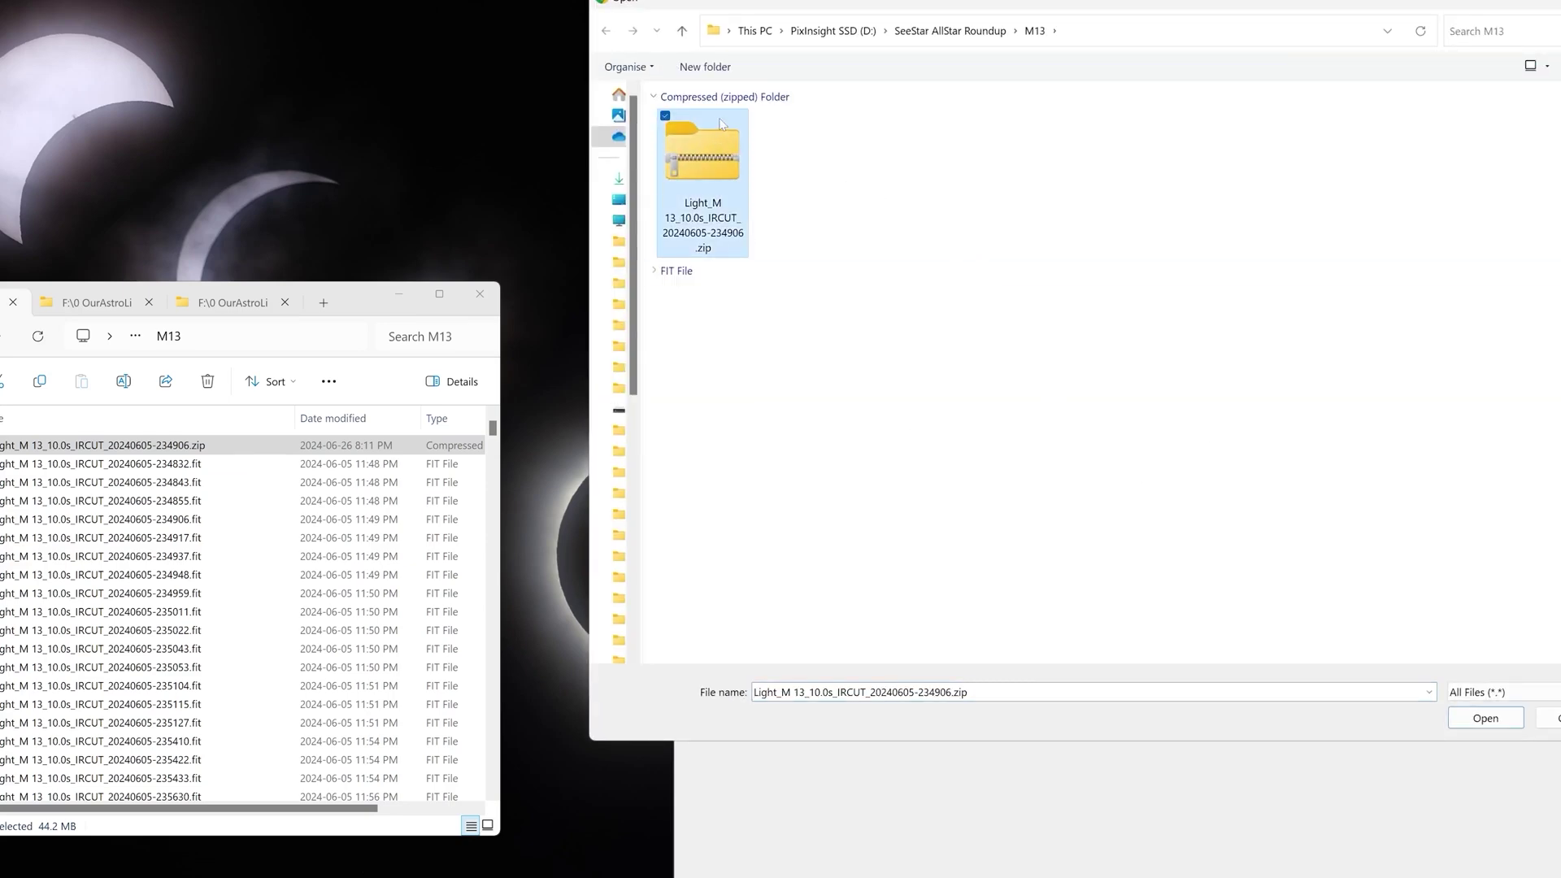
pyautogui.press('Return')
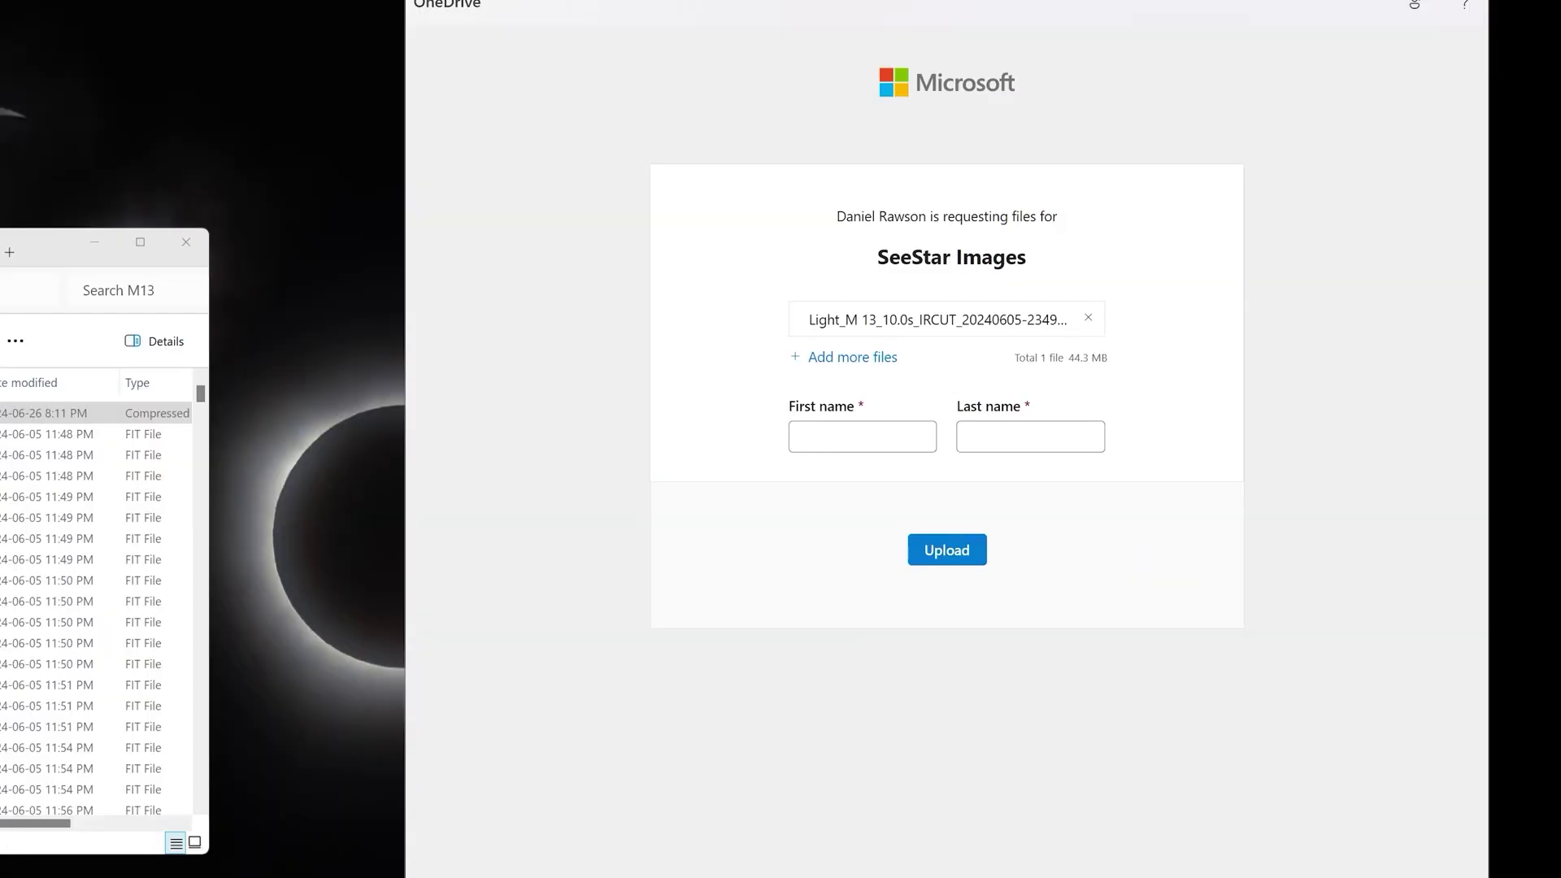
# Step: Enter the uploader's first and last name and upload the ZIP archive
pyautogui.click(1018, 470)
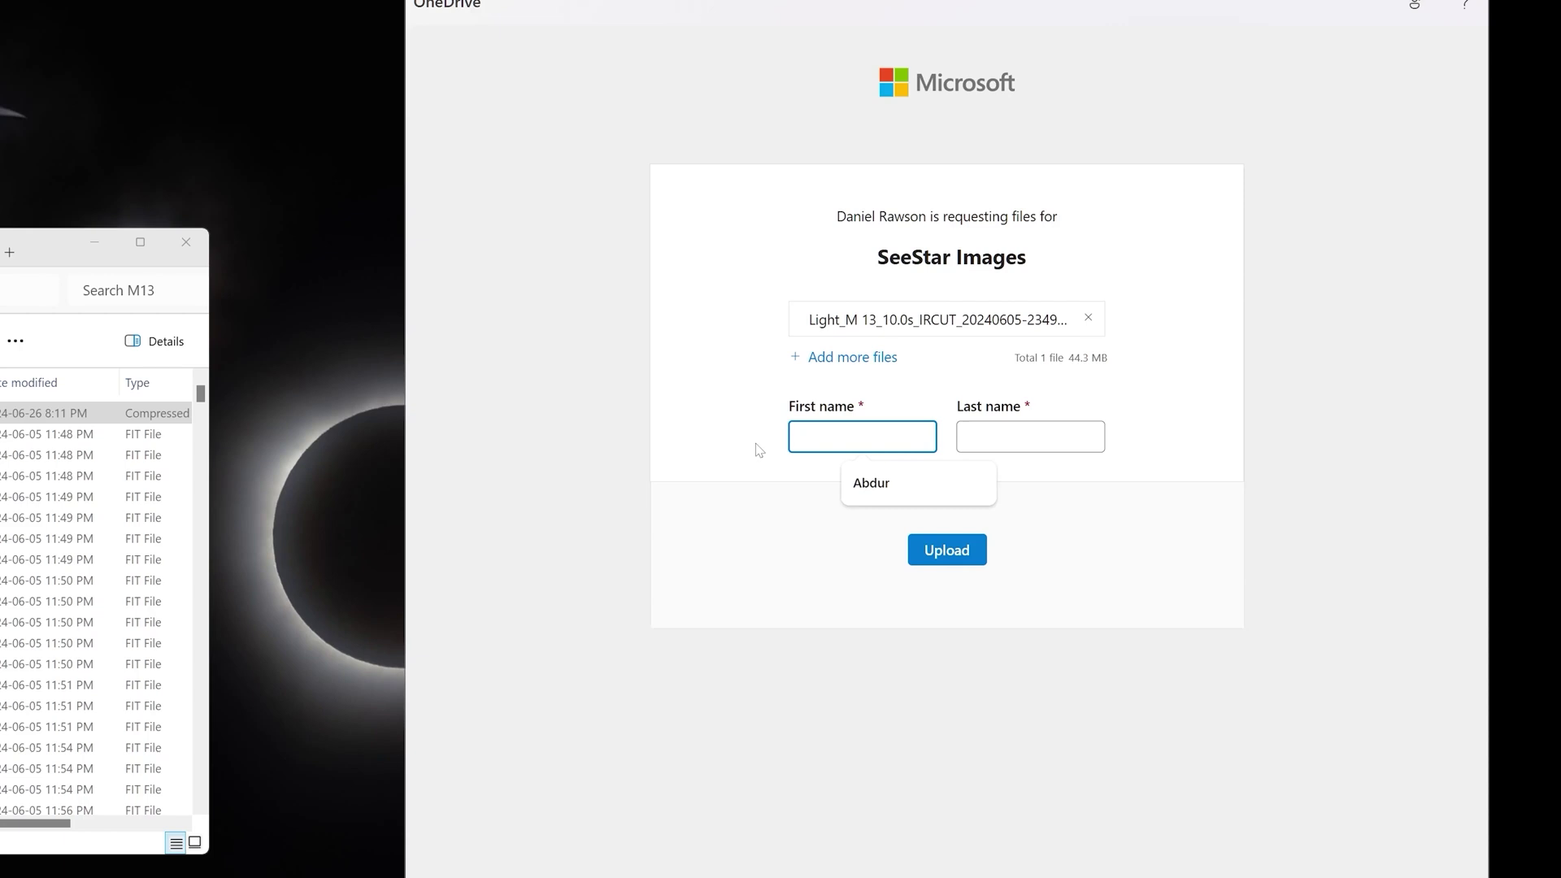
pyautogui.write('Abdur')
pyautogui.press('Tab')
pyautogui.write('Test')
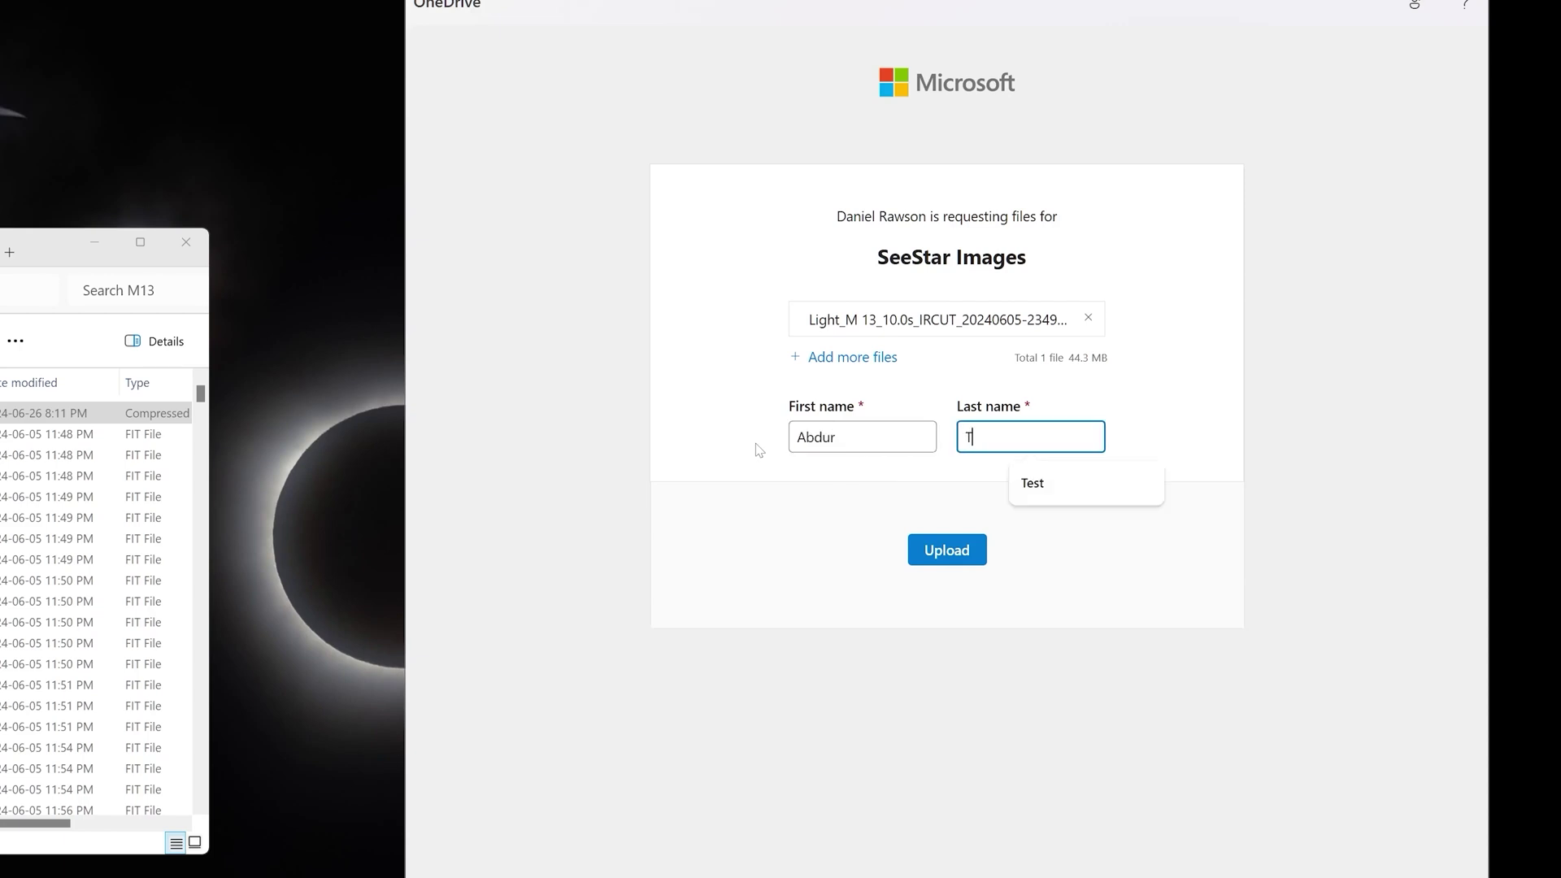
pyautogui.click(956, 555)
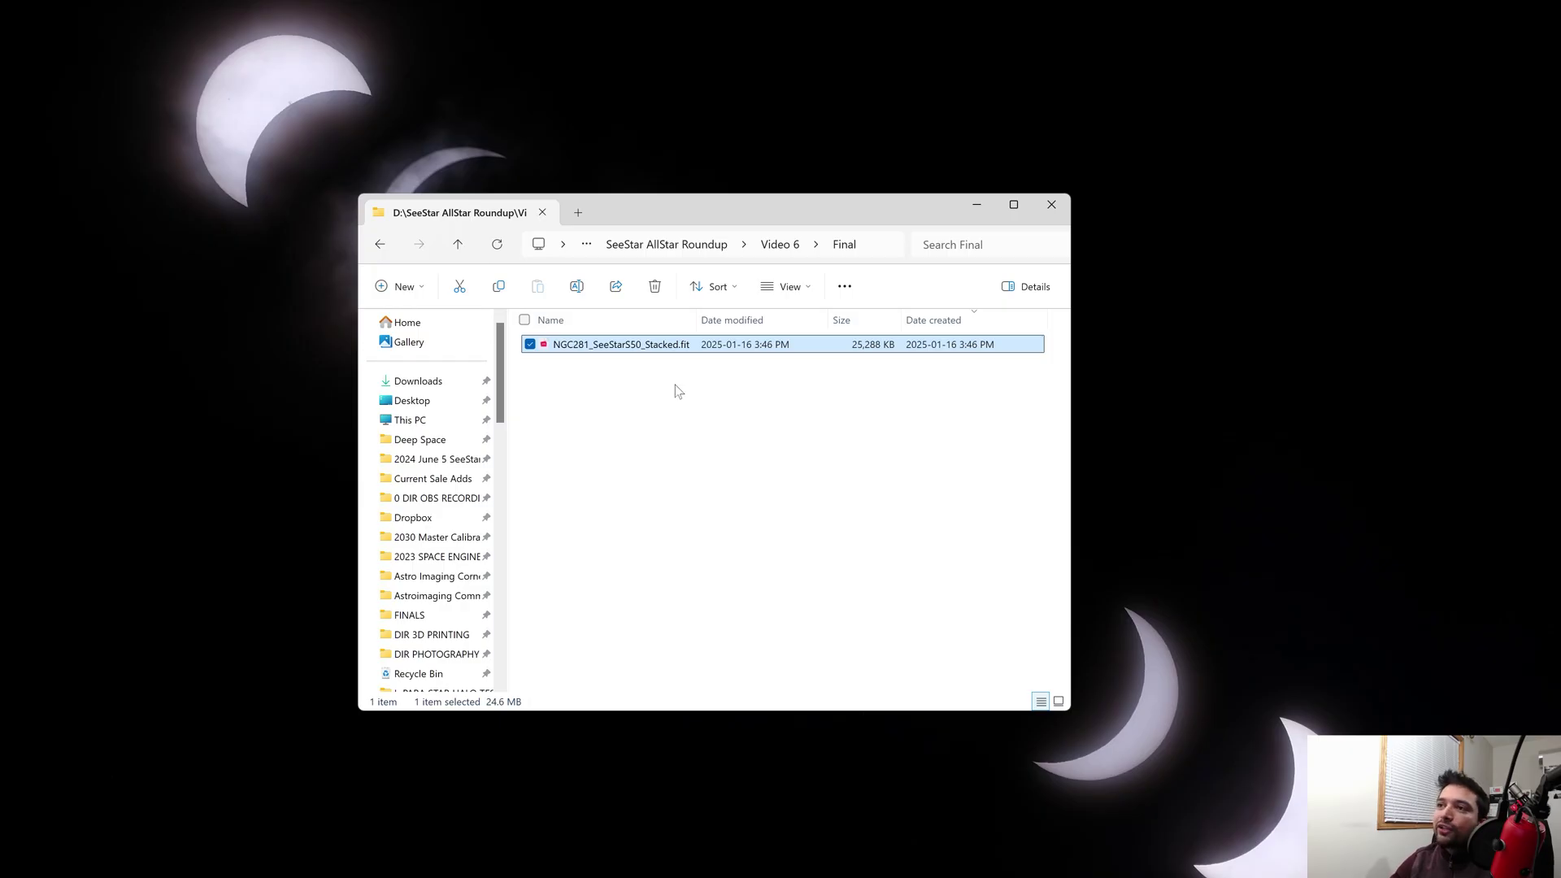
# Step: Launch GraXpert 3.1.0rc2 from its pinned Start menu tile
pyautogui.click(25, 858)
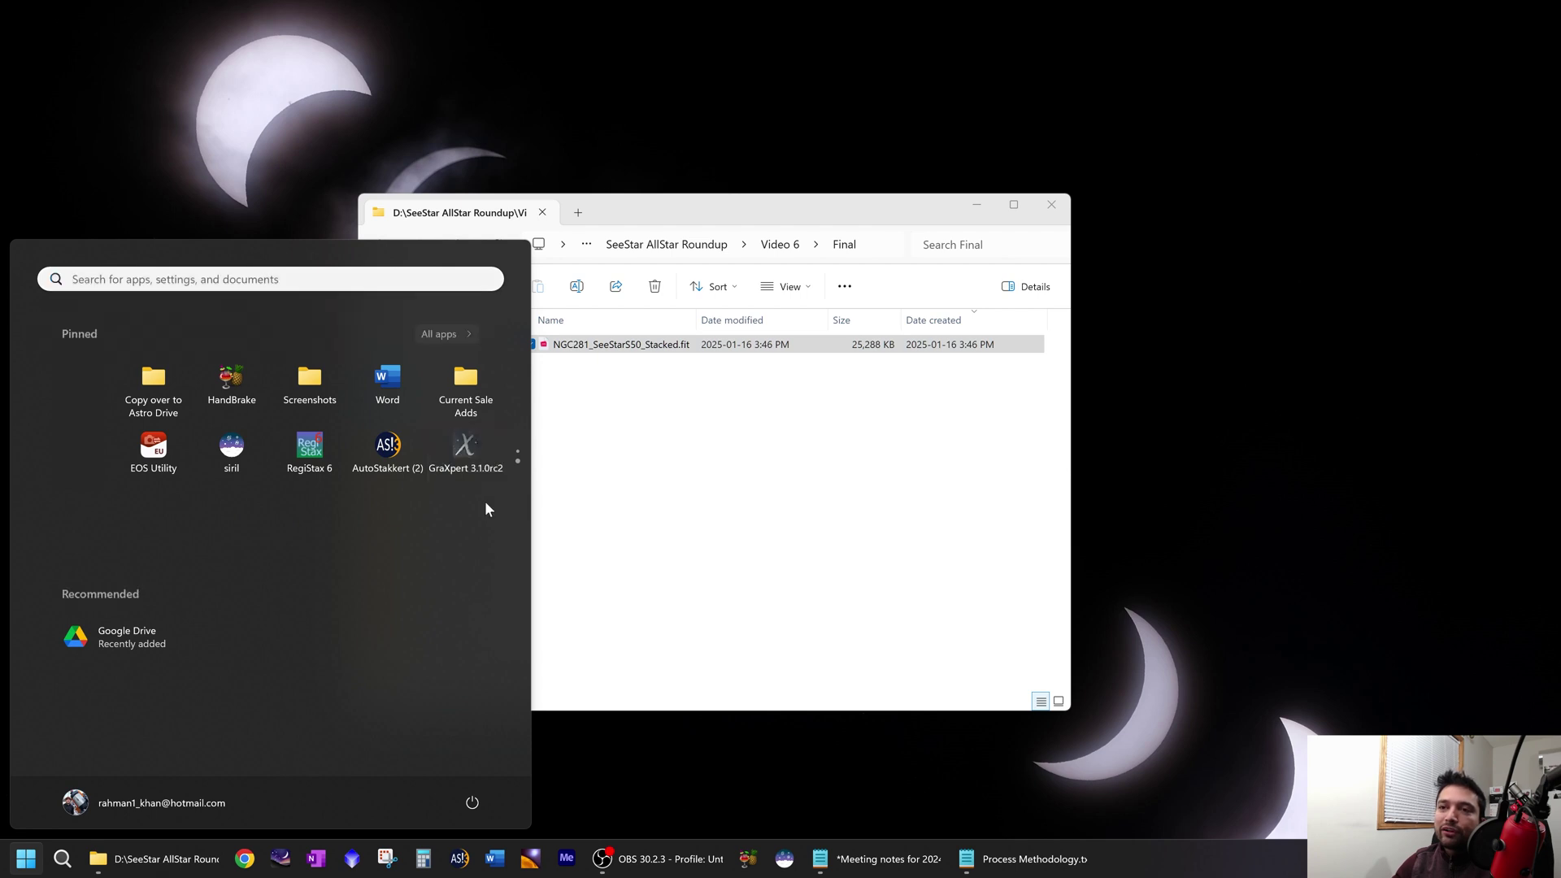
pyautogui.click(482, 473)
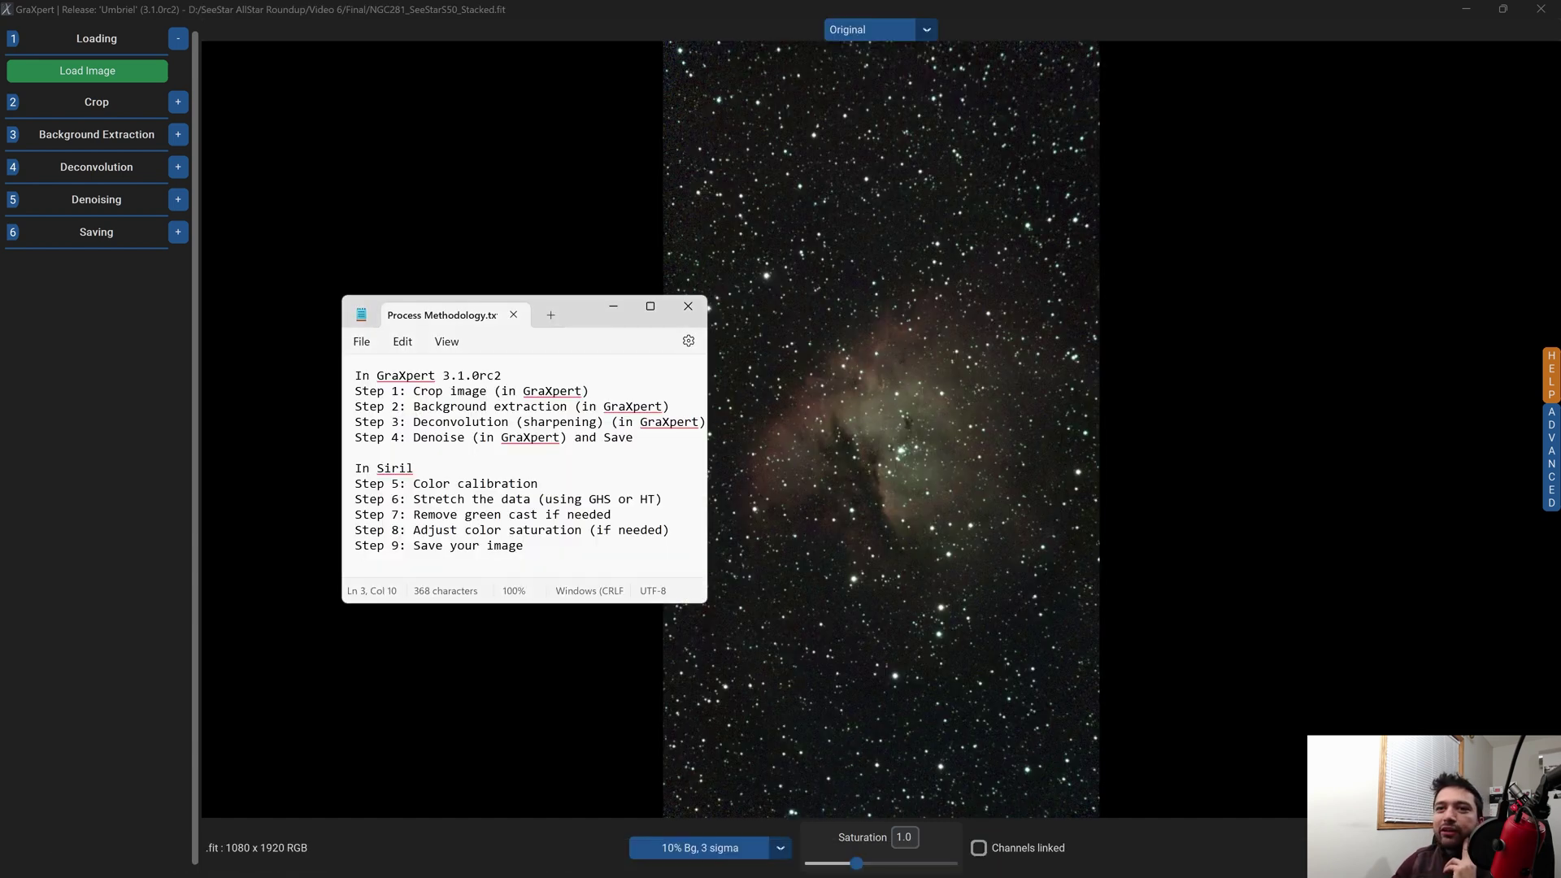
# Step: Drag the NGC281 crop corners inward to trim a narrow border and apply the crop
pyautogui.moveTo(413, 391); pyautogui.dragTo(590, 393)
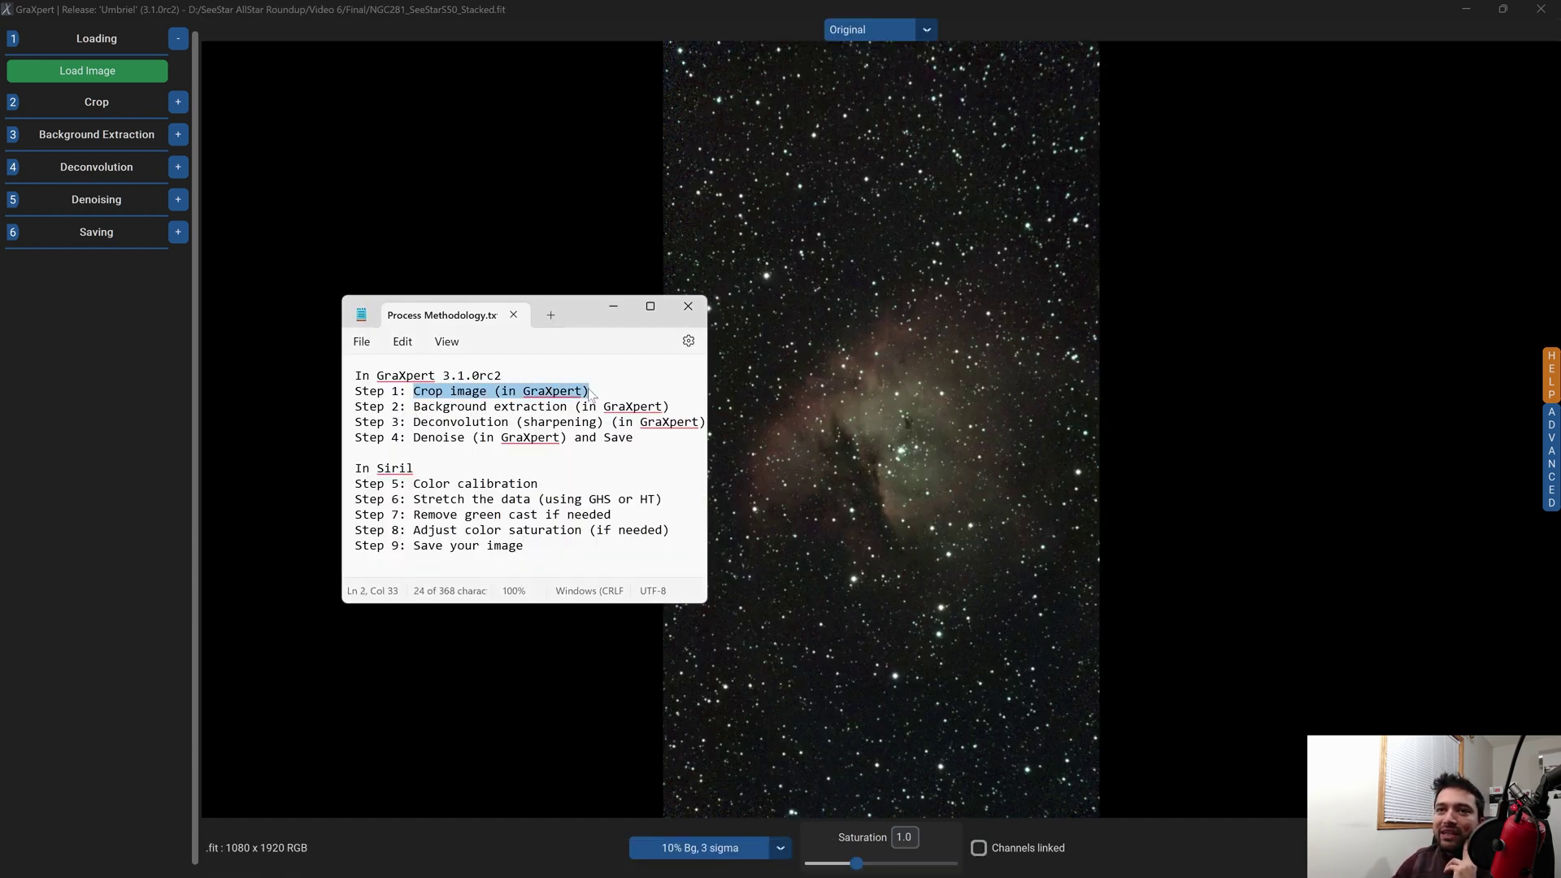
pyautogui.click(75, 145)
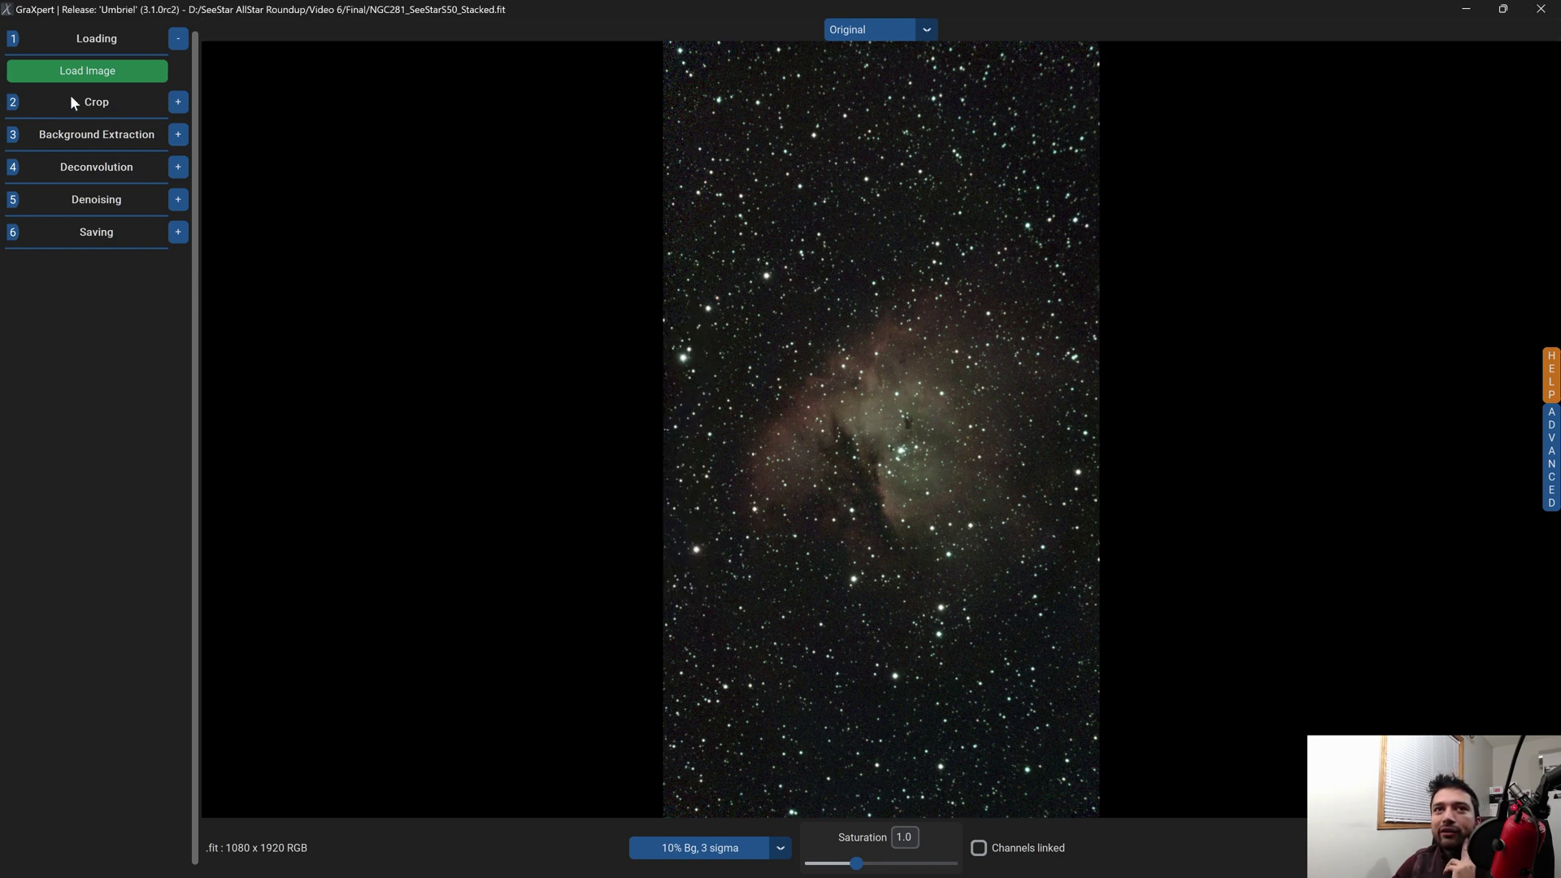
pyautogui.click(176, 102)
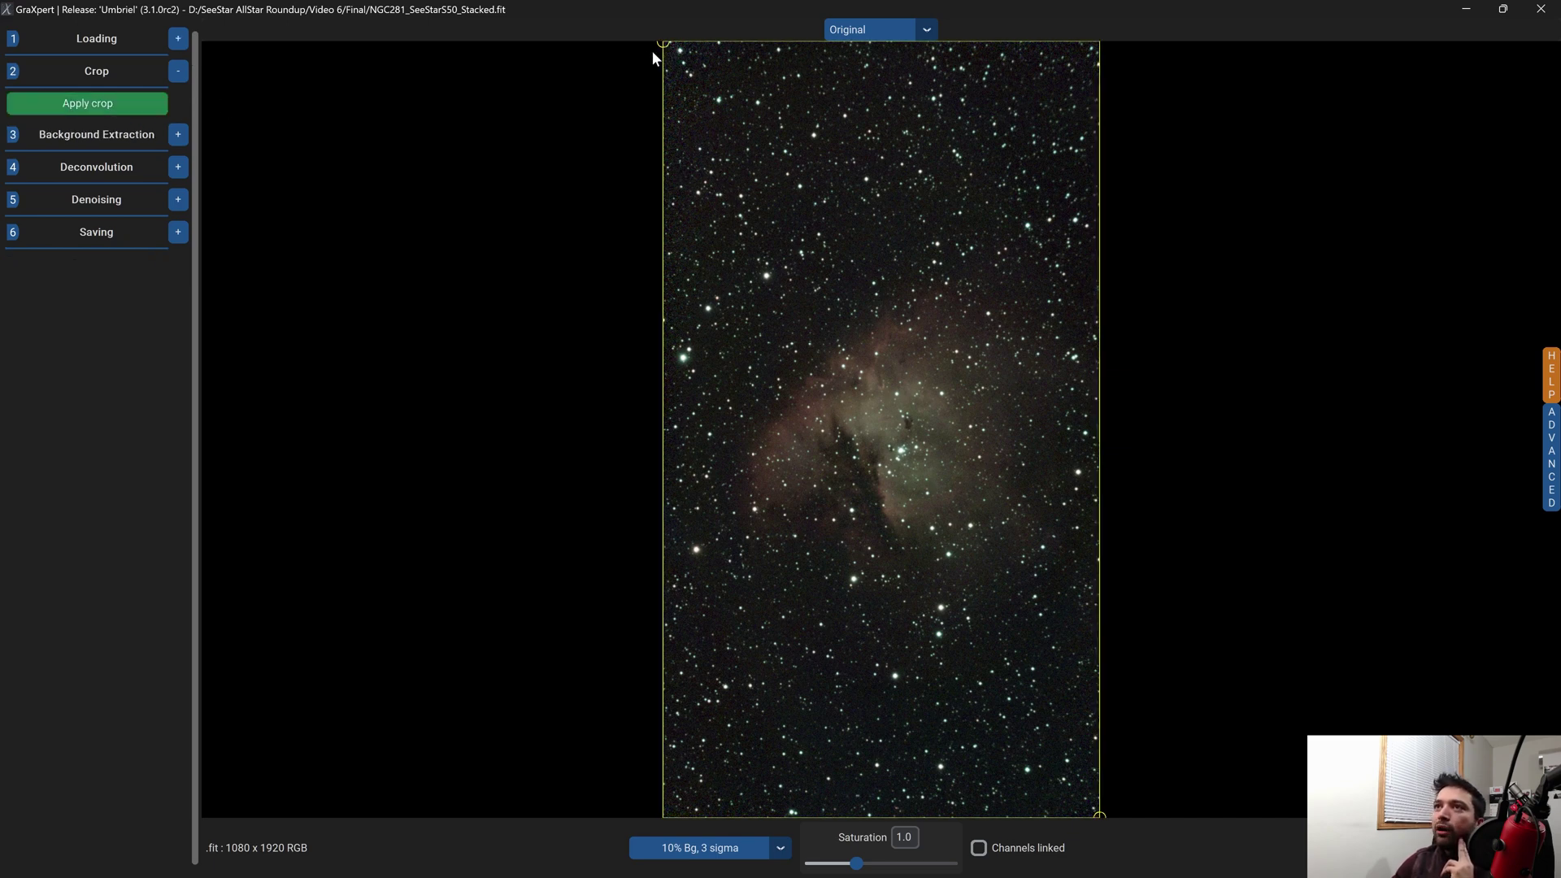
pyautogui.moveTo(665, 47); pyautogui.dragTo(699, 84)
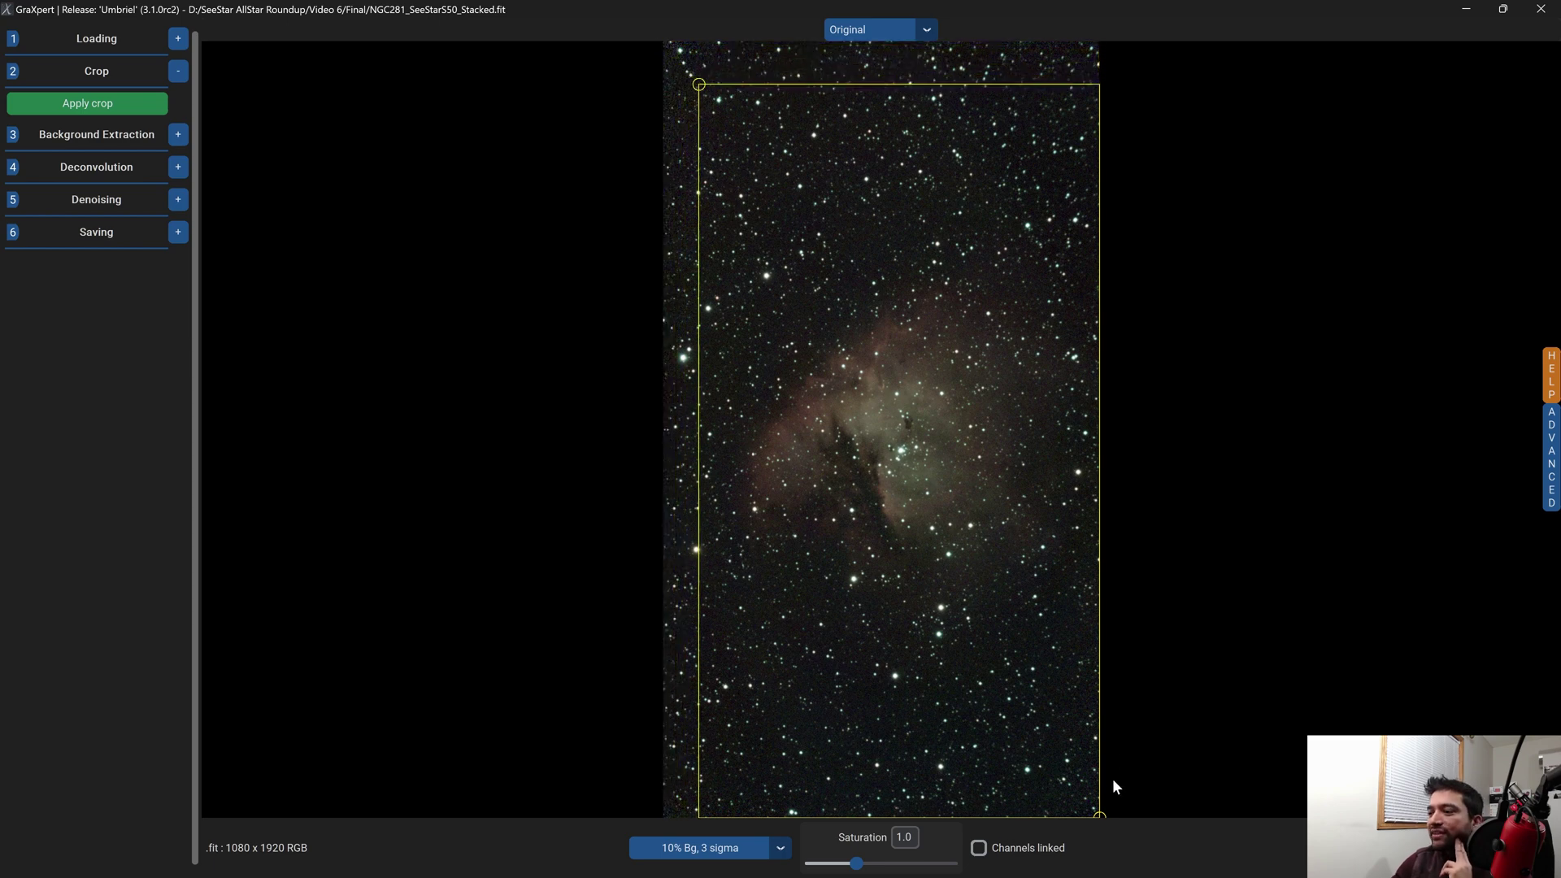
pyautogui.moveTo(1099, 816); pyautogui.dragTo(1075, 774)
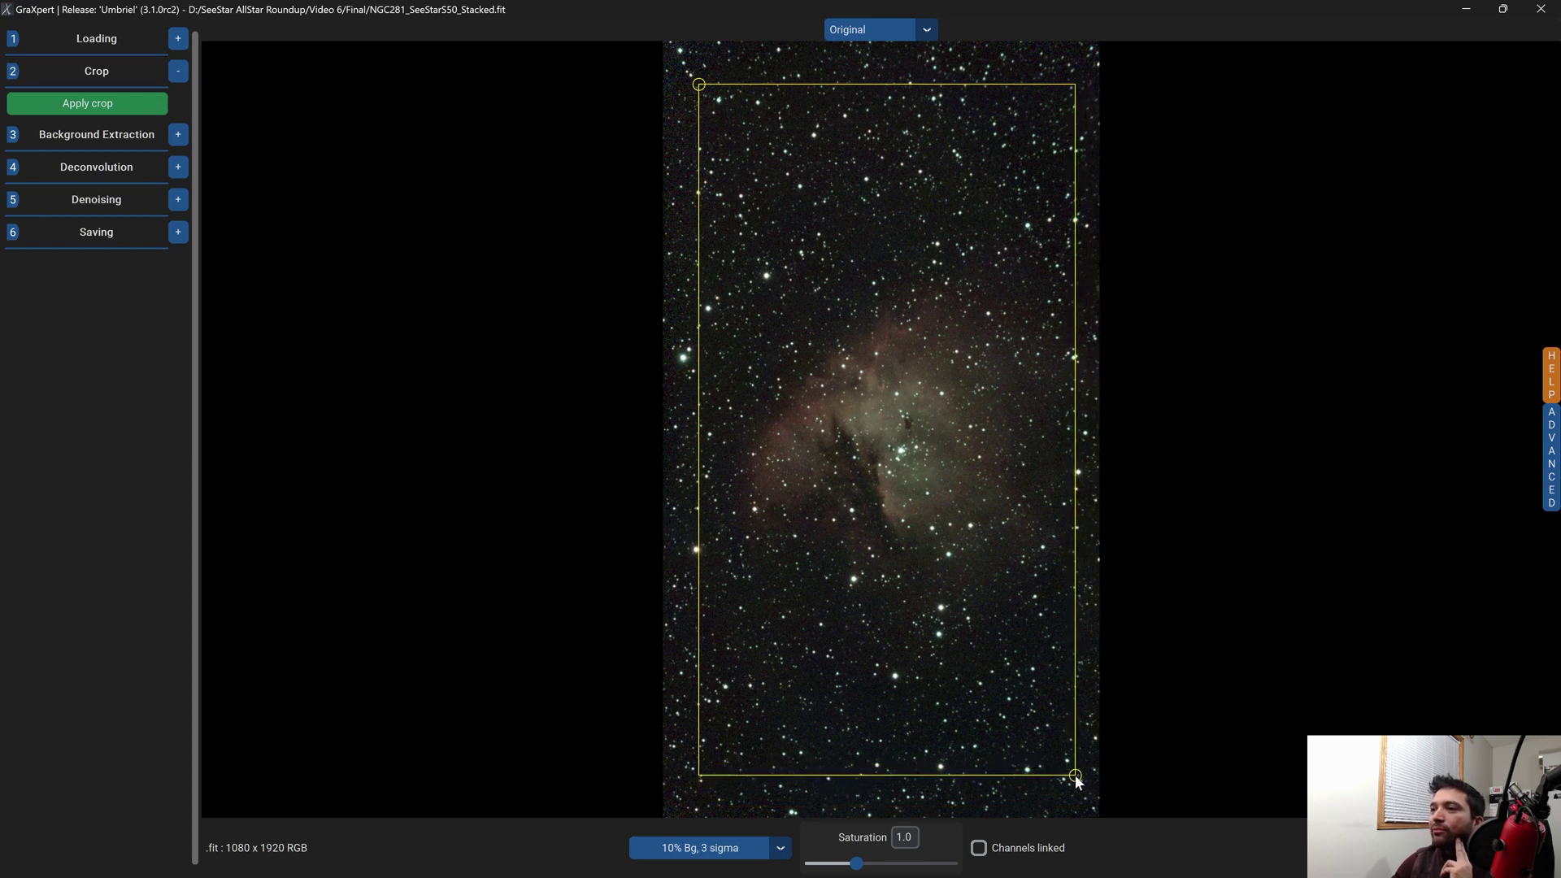
pyautogui.moveTo(696, 84)
pyautogui.mouseDown()
pyautogui.moveTo(695, 140)
pyautogui.moveTo(697, 113)
pyautogui.mouseUp()
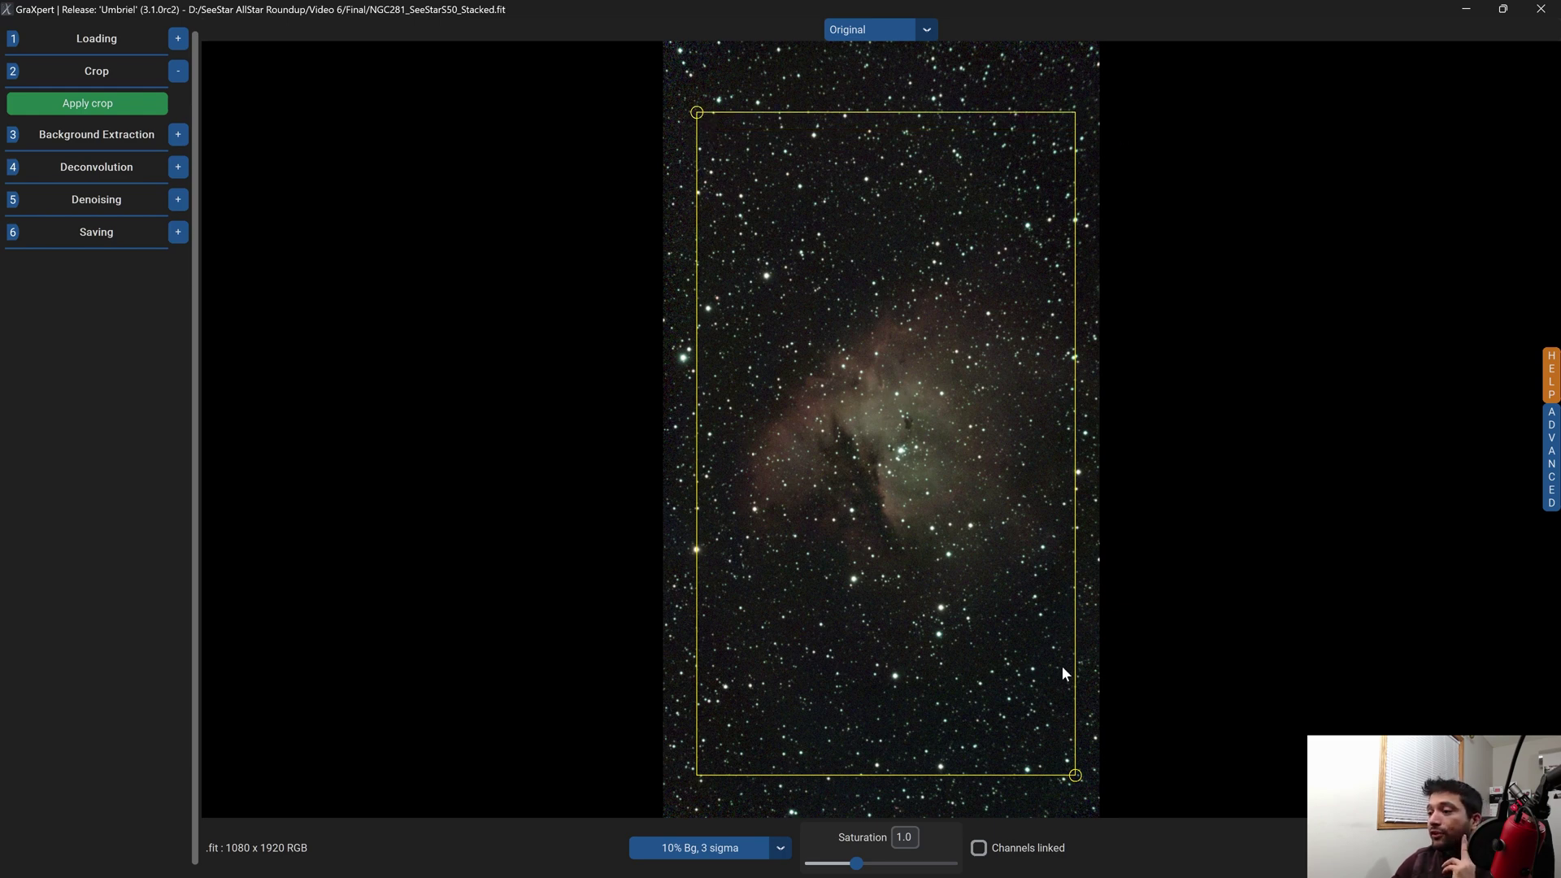
pyautogui.moveTo(1077, 778); pyautogui.dragTo(1083, 783)
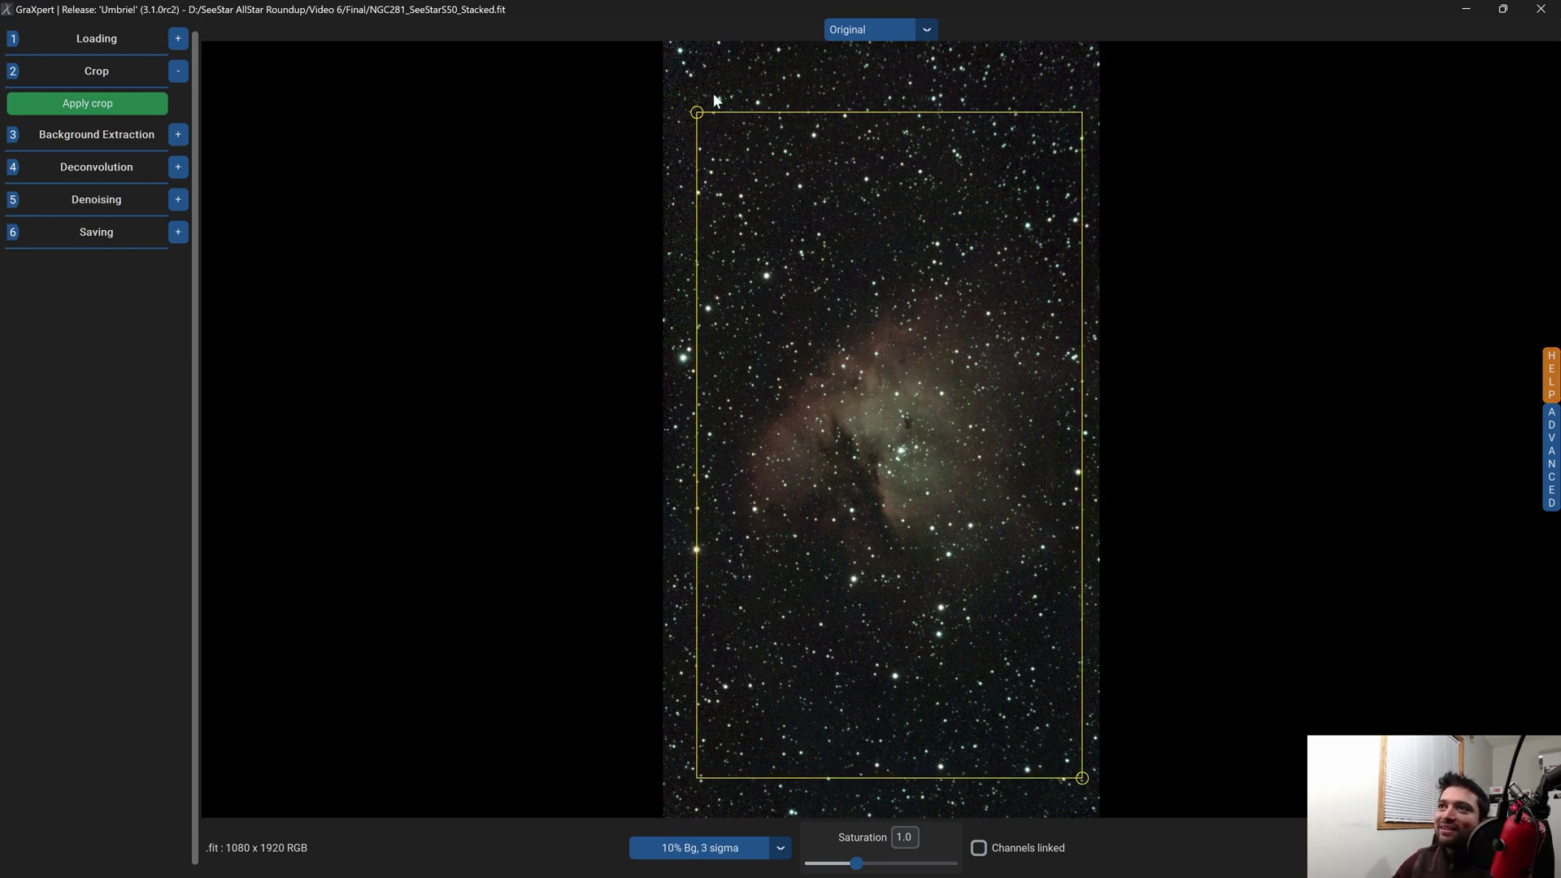
pyautogui.moveTo(696, 111); pyautogui.dragTo(701, 116)
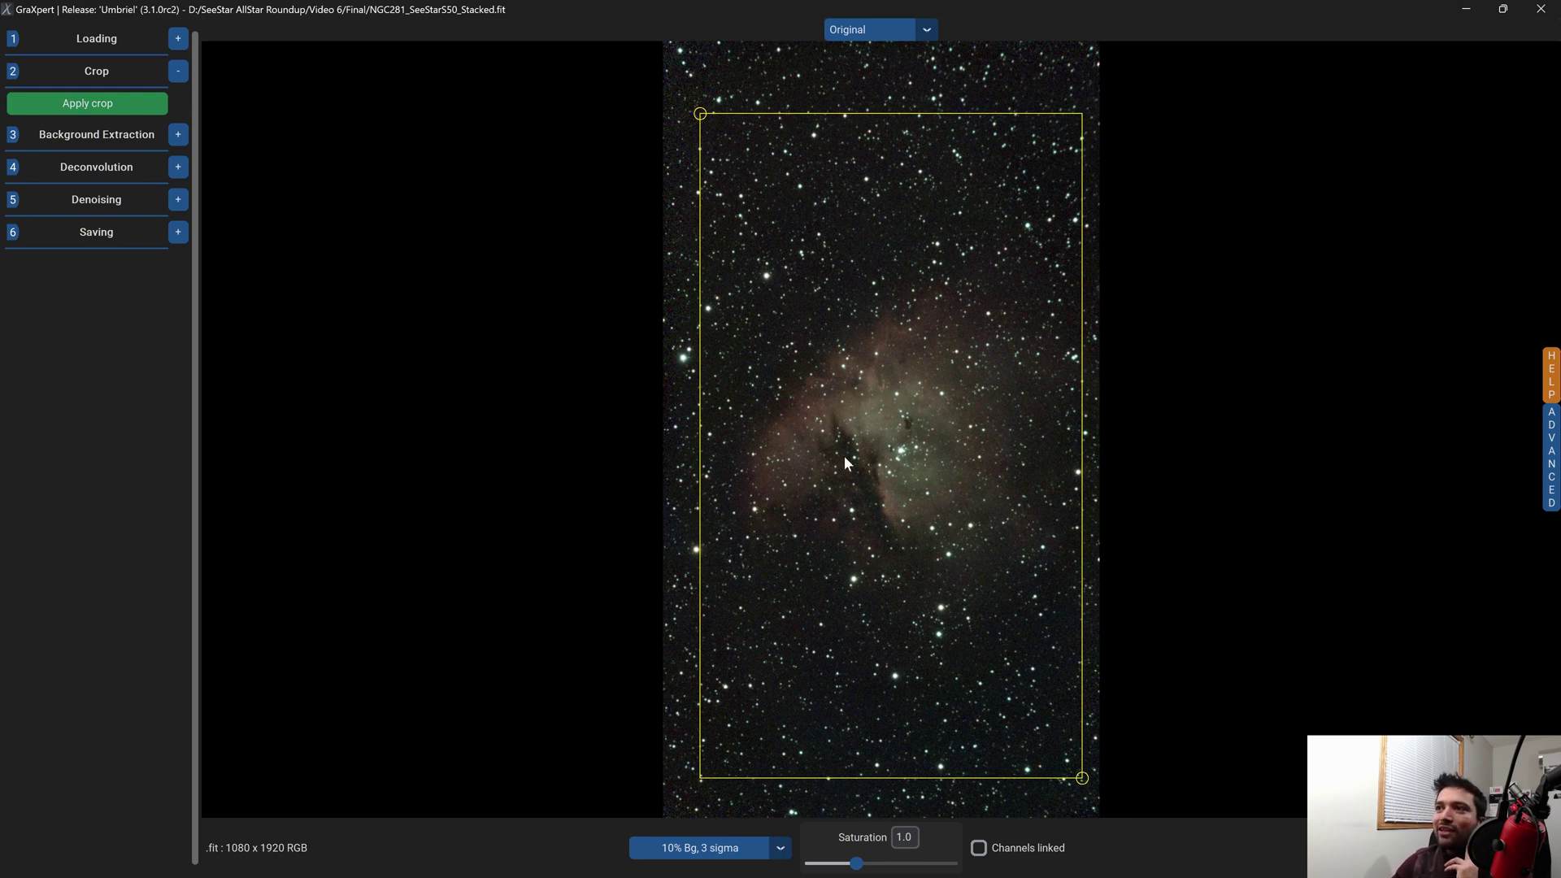
pyautogui.click(88, 104)
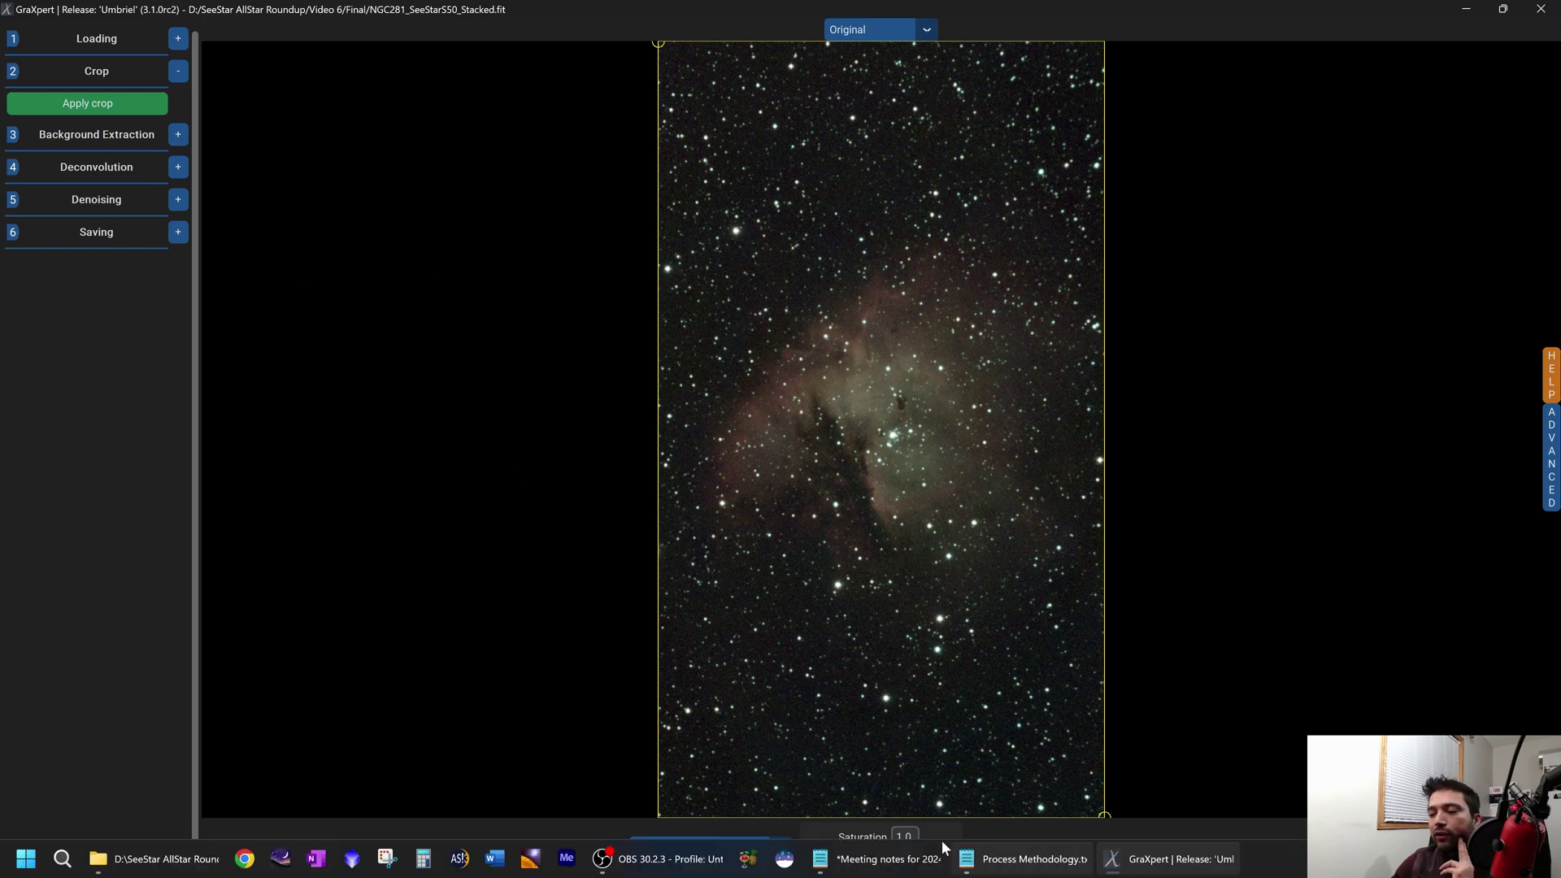
# Step: Clear the crop-step highlight in the notes and open GraXpert's Background Extraction section
pyautogui.click(1008, 866)
pyautogui.click(455, 407)
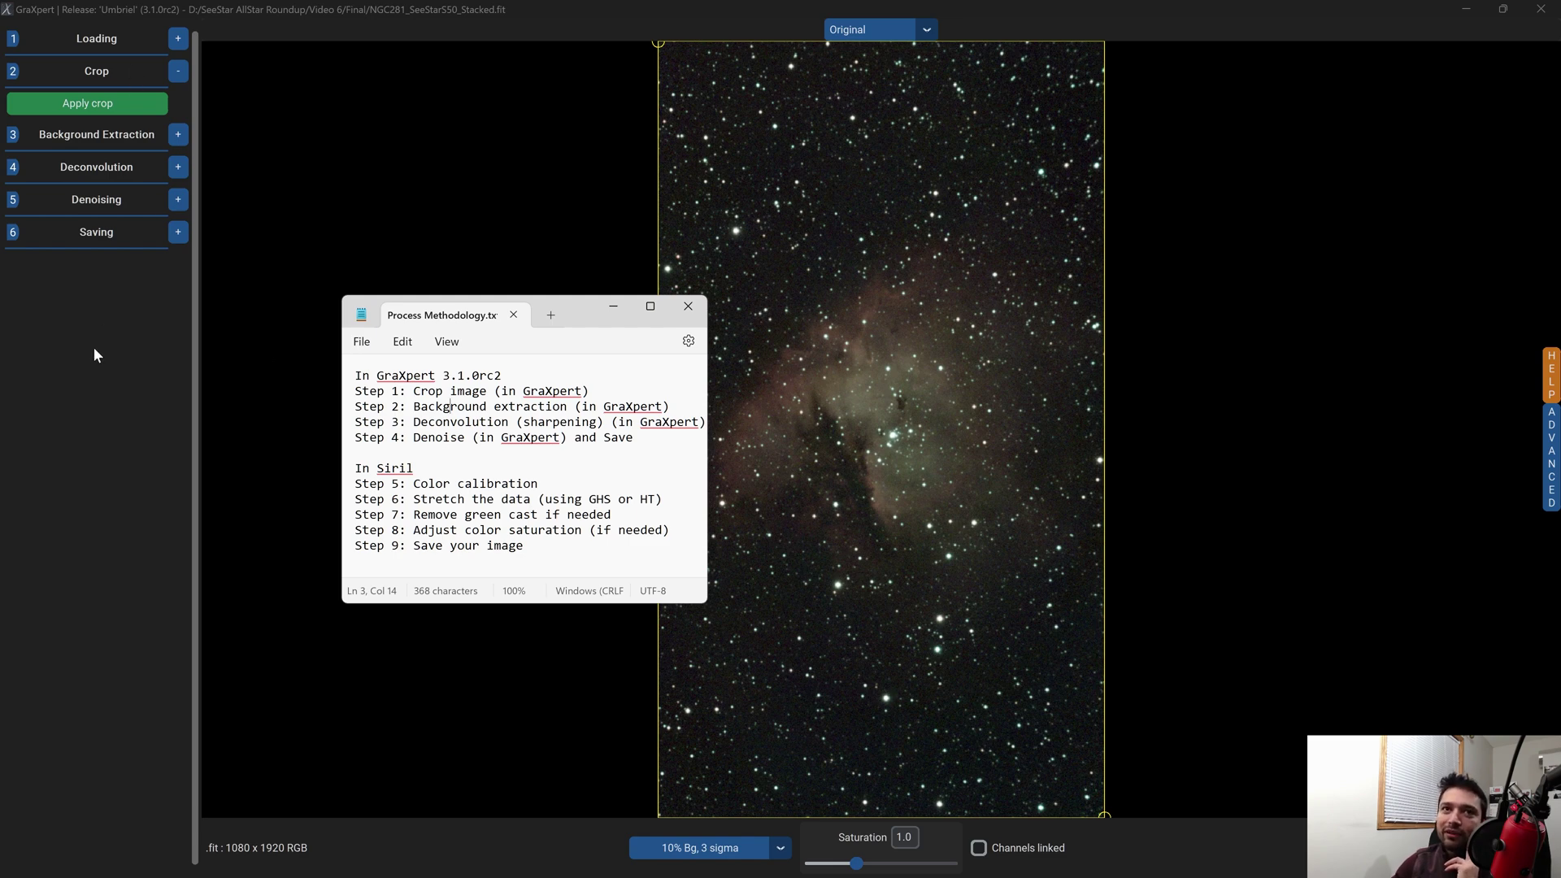
pyautogui.click(121, 328)
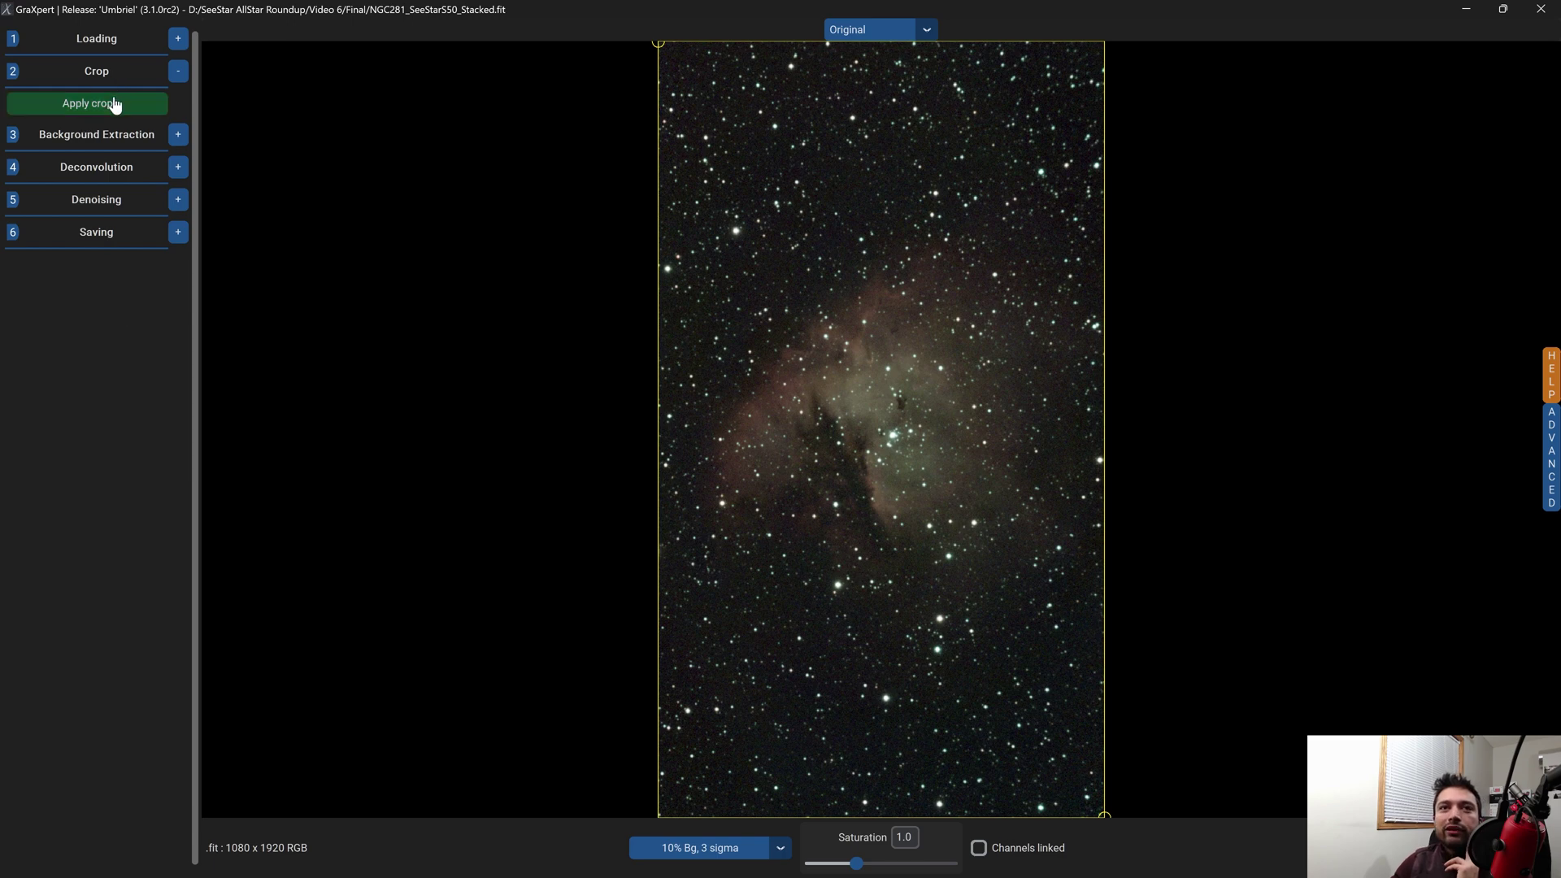
pyautogui.click(177, 134)
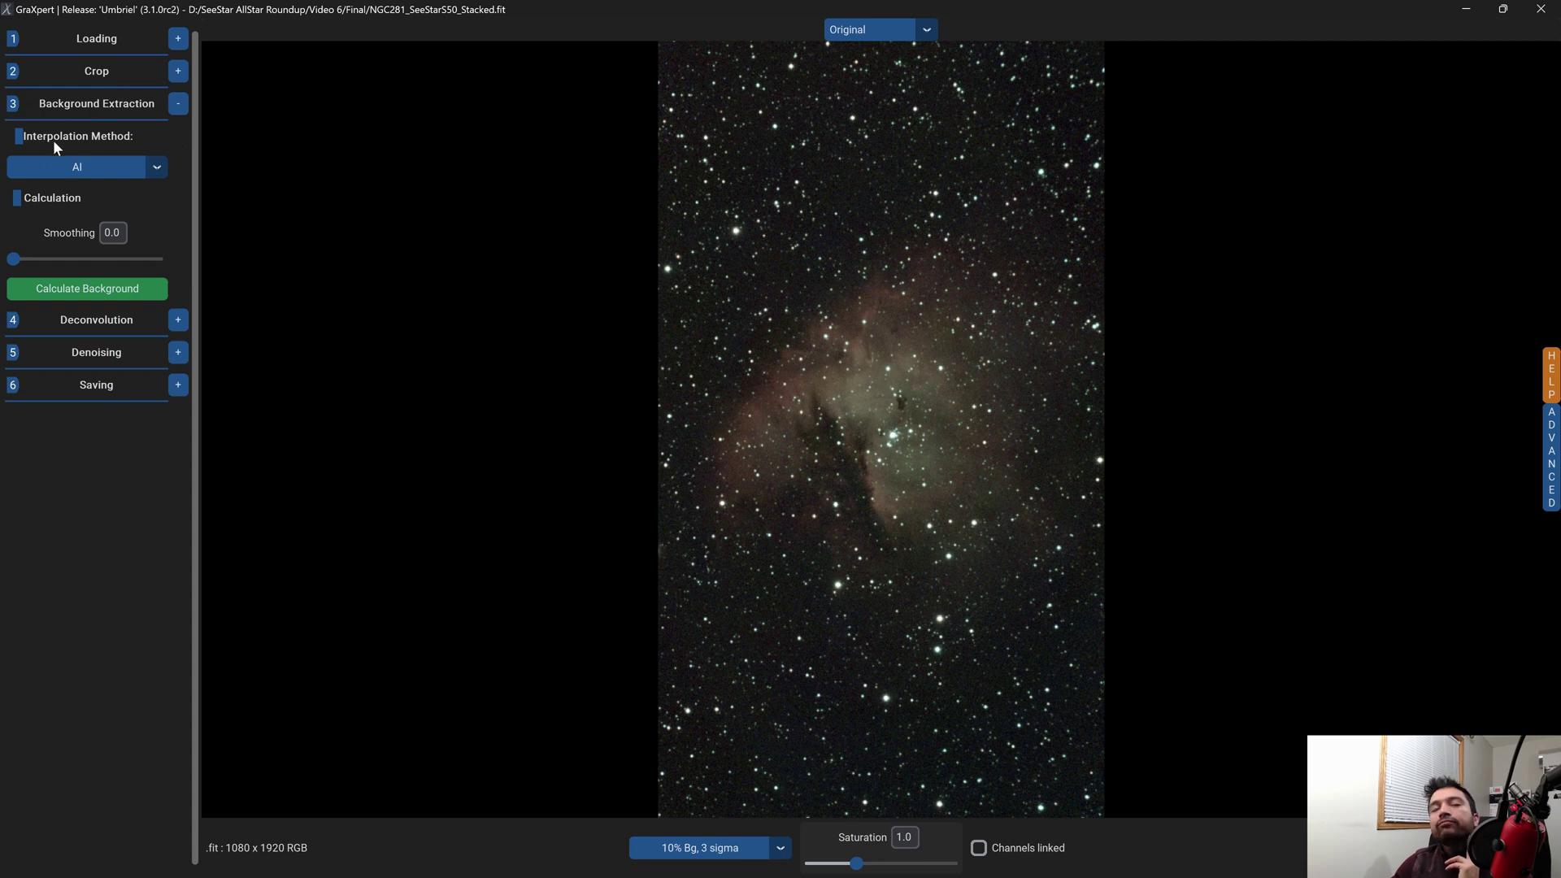
# Step: Keep AI interpolation and both background extraction and deconvolution AI models at version 1.0.1
pyautogui.click(157, 169)
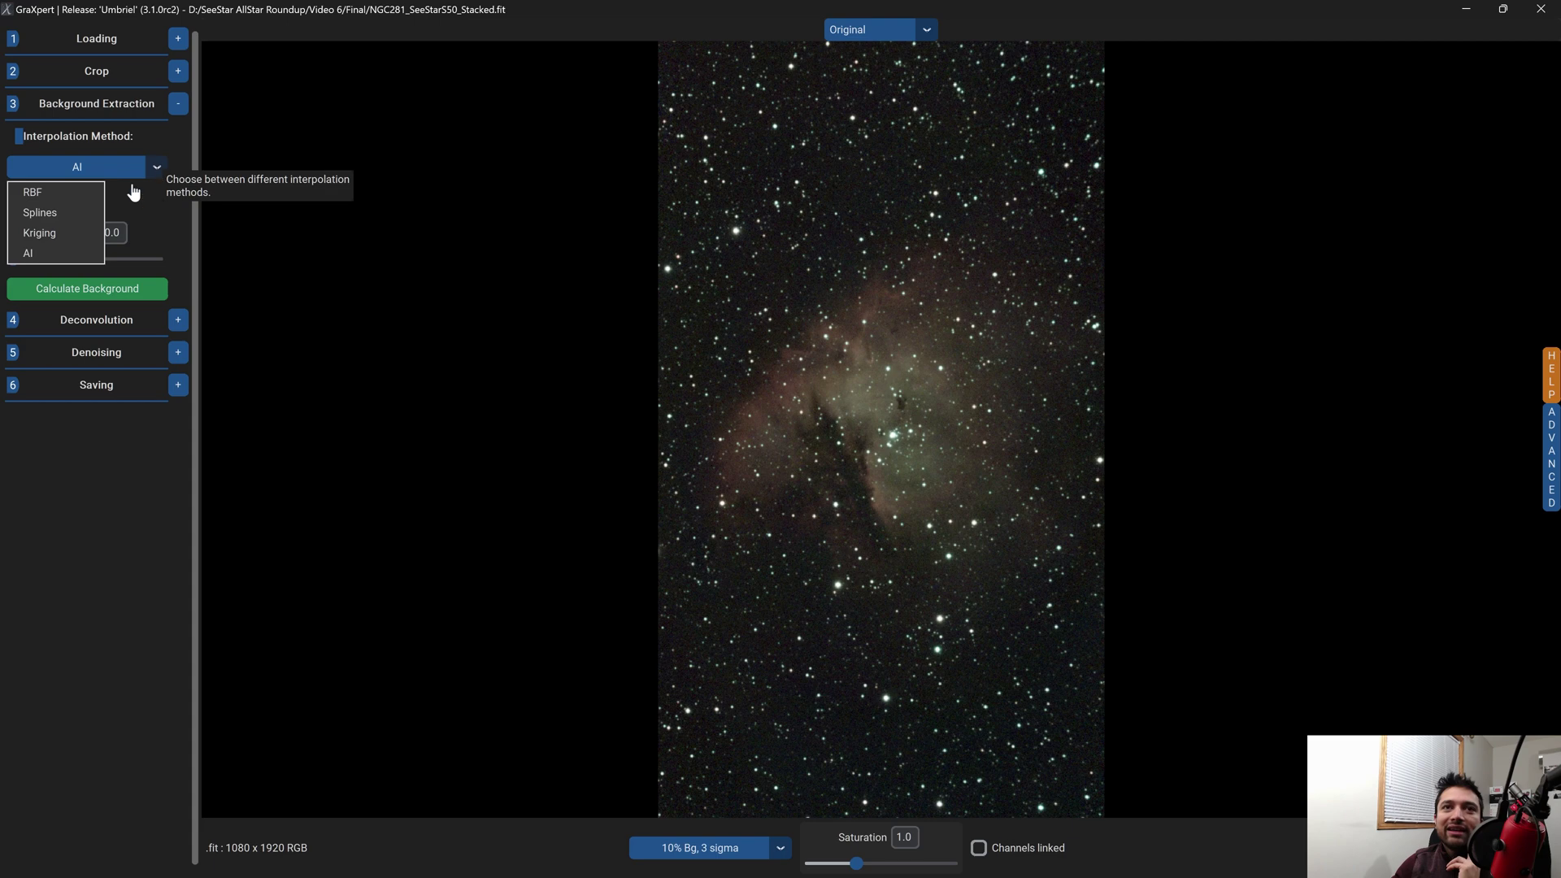
pyautogui.click(42, 247)
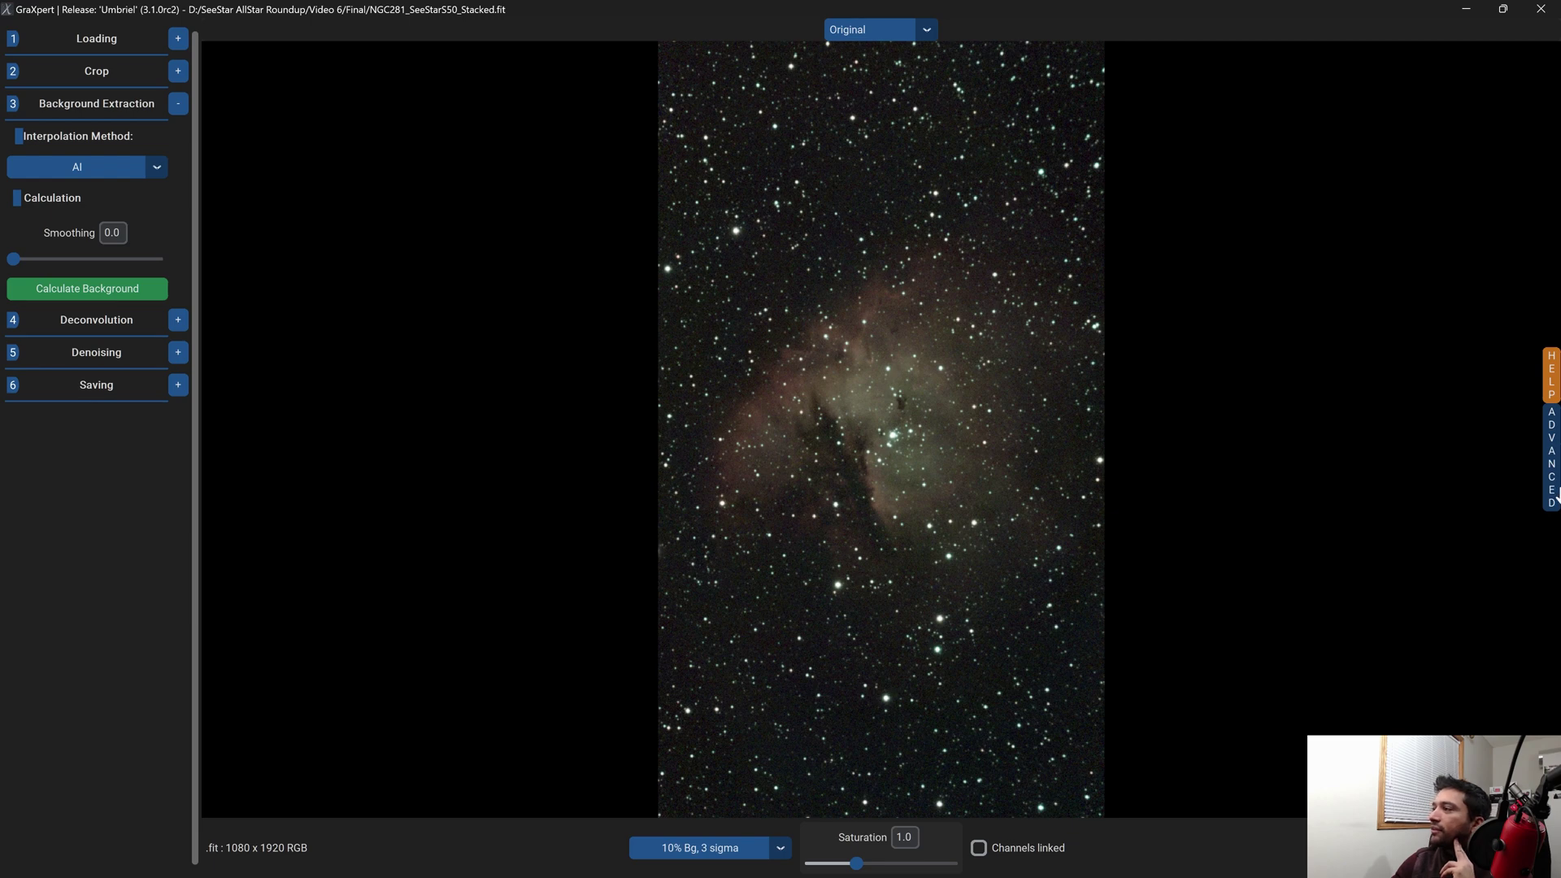
pyautogui.click(1552, 439)
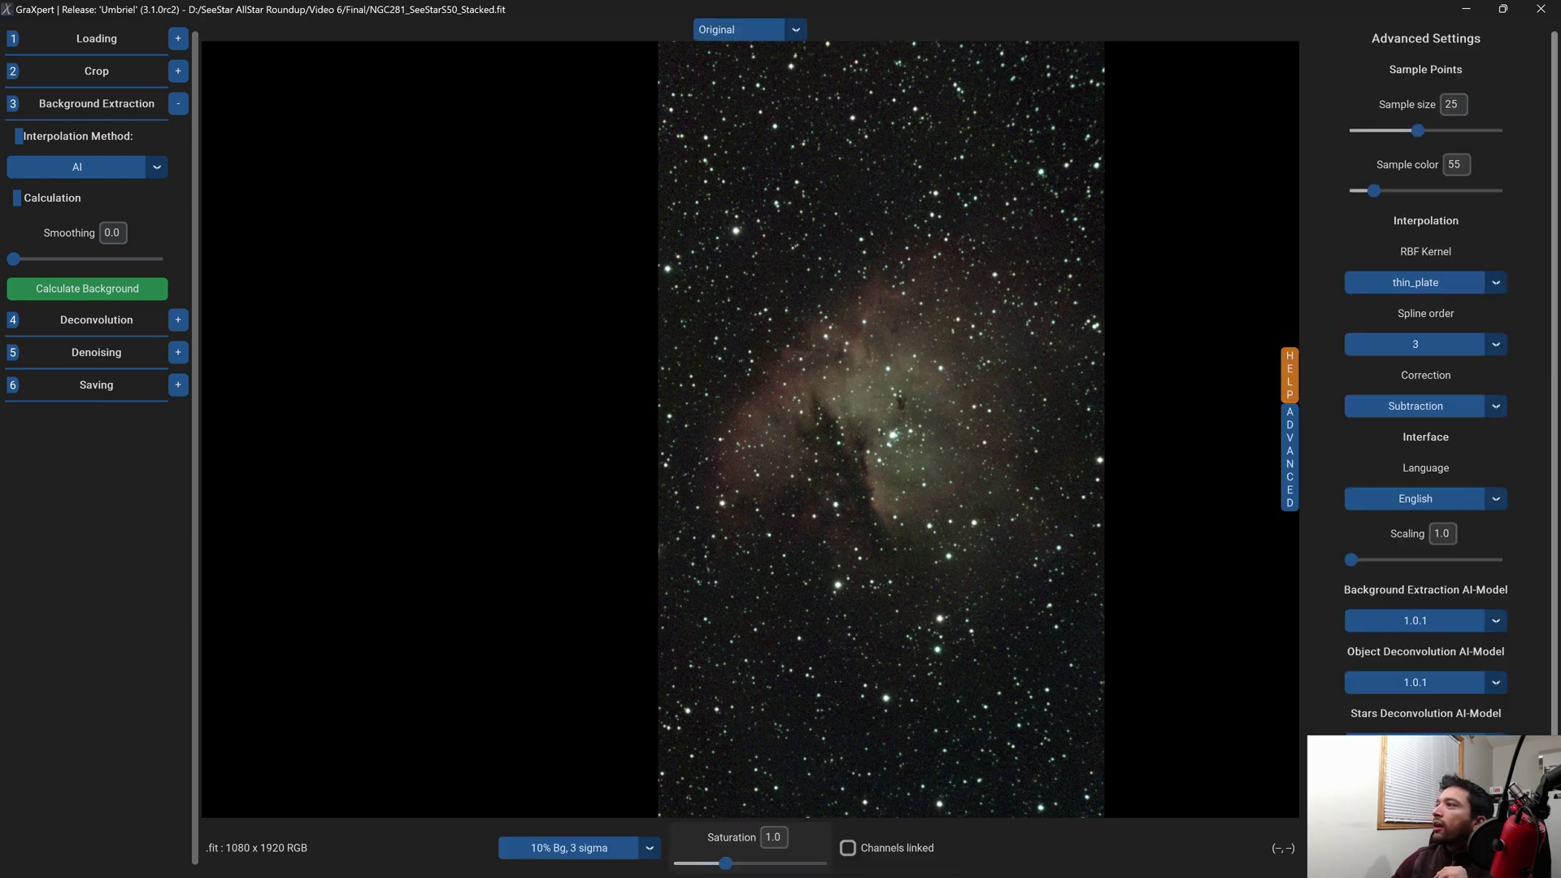
pyautogui.scroll(-2, 1422, 528)
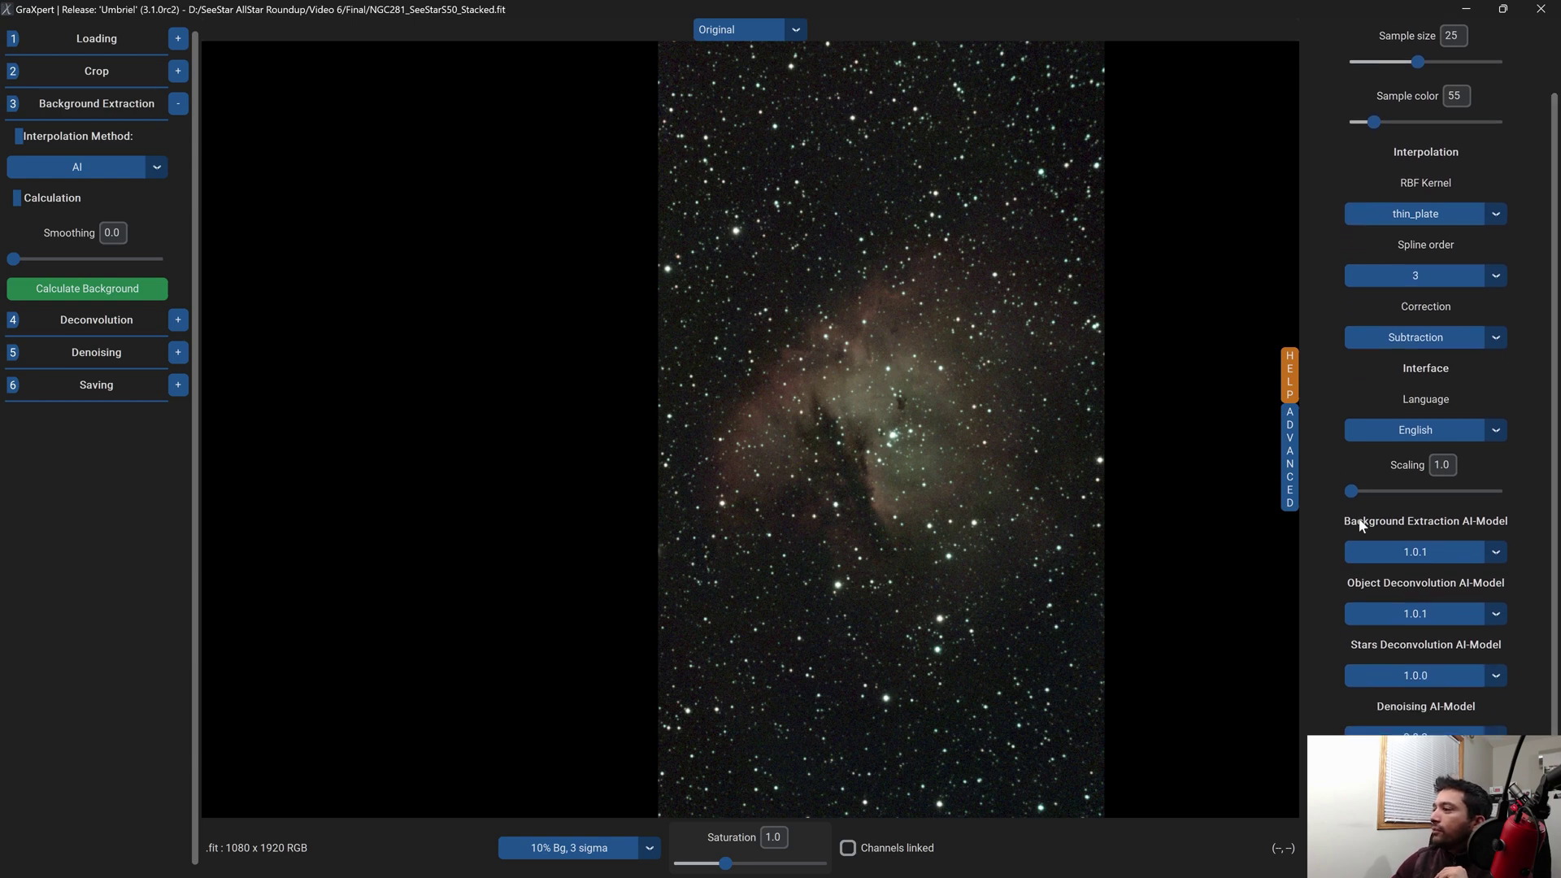
pyautogui.click(1495, 552)
pyautogui.click(1504, 586)
pyautogui.click(1495, 614)
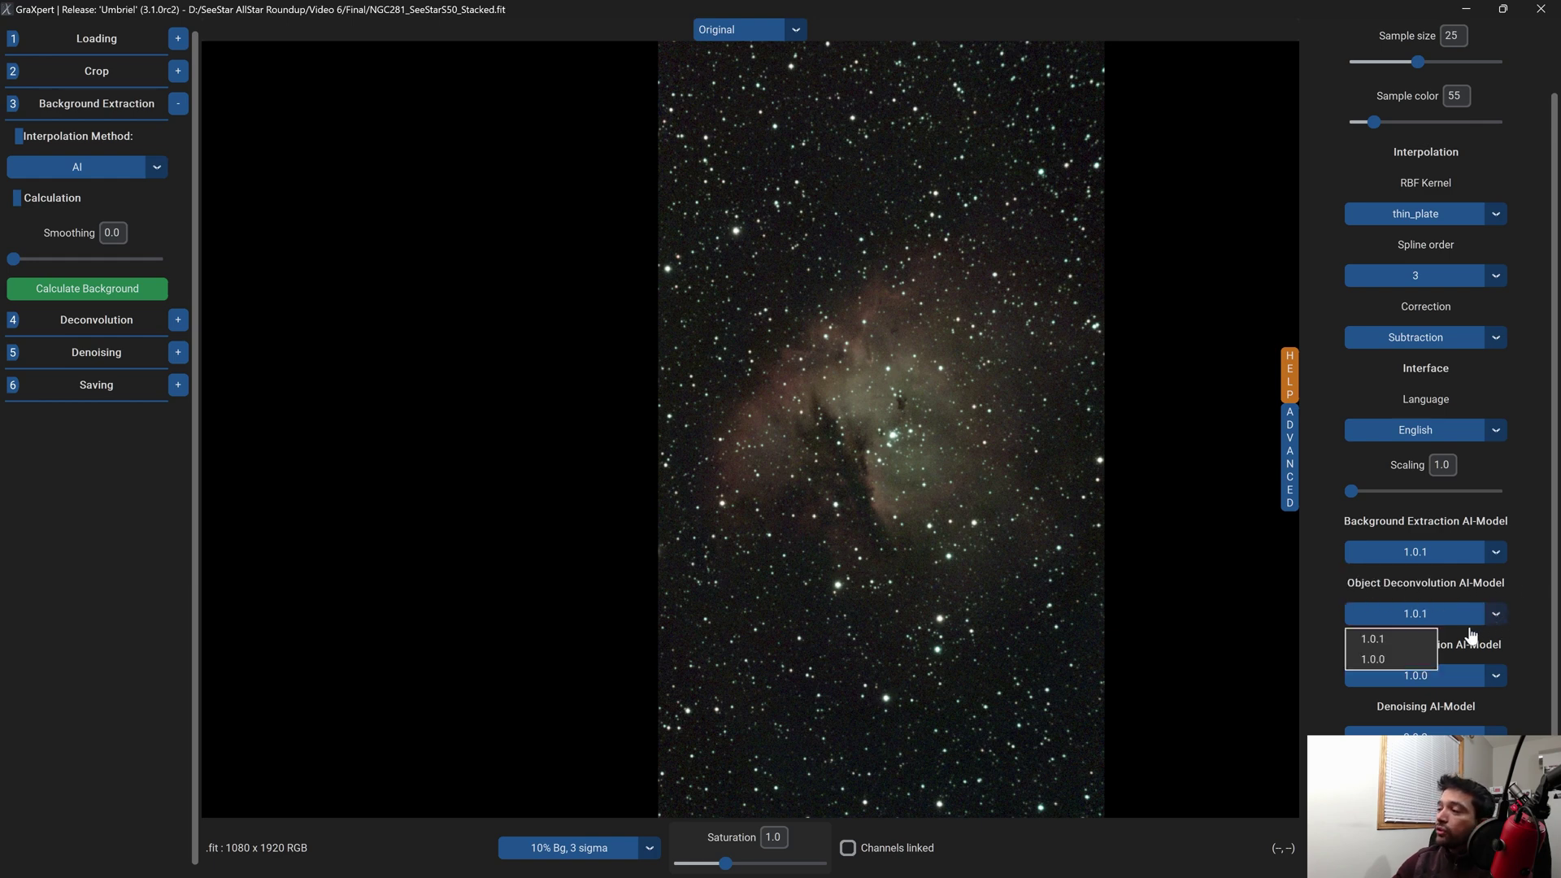
pyautogui.click(1508, 648)
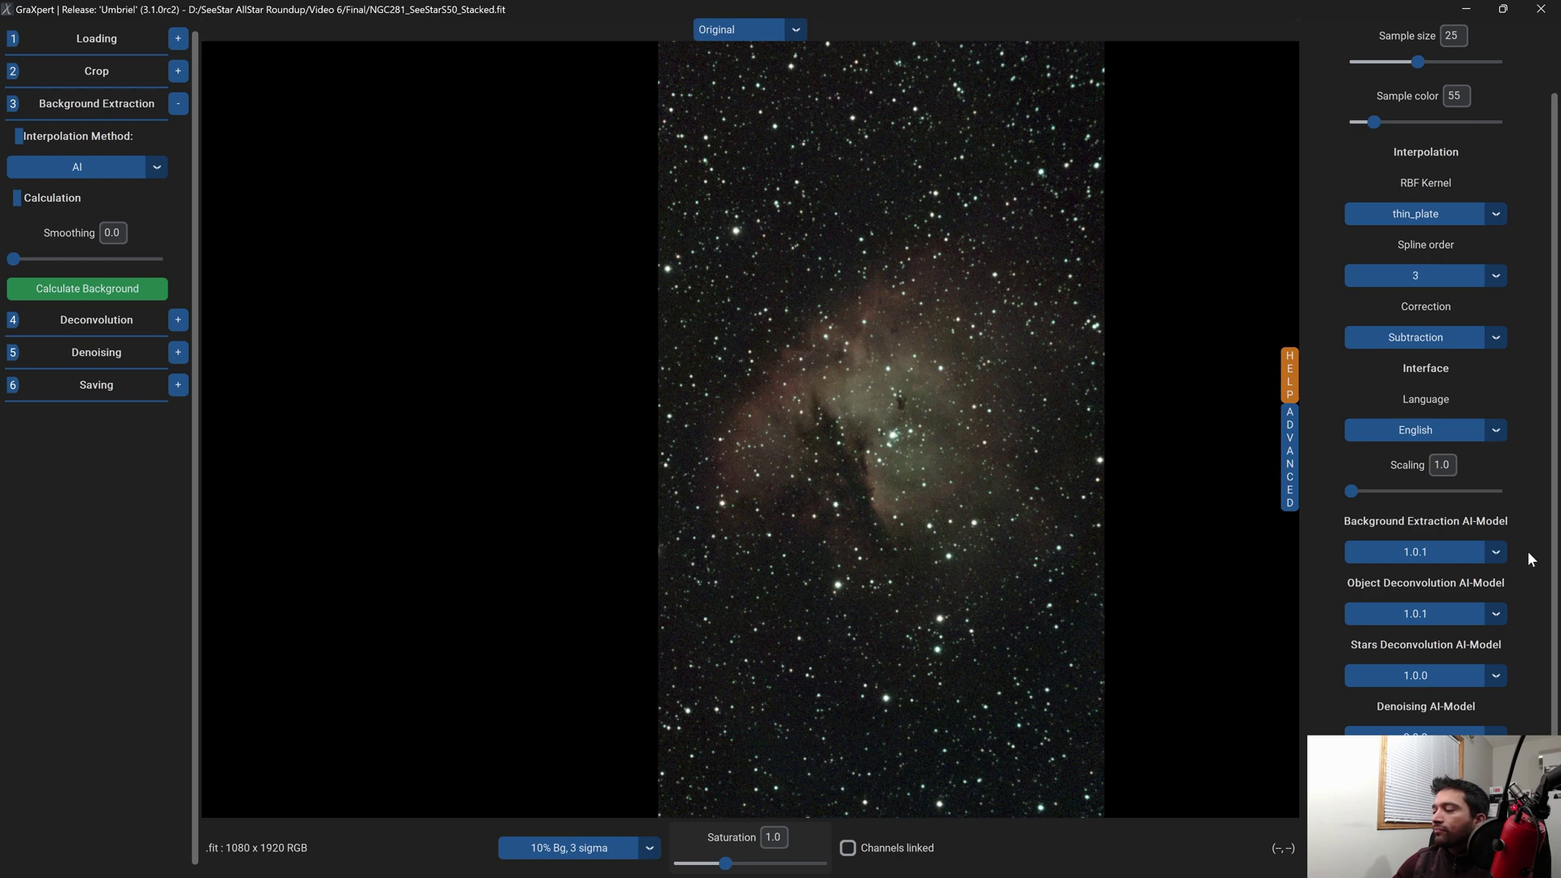
# Step: Collapse the advanced panel and calculate the AI background to show the gradient-corrected image
pyautogui.click(1290, 465)
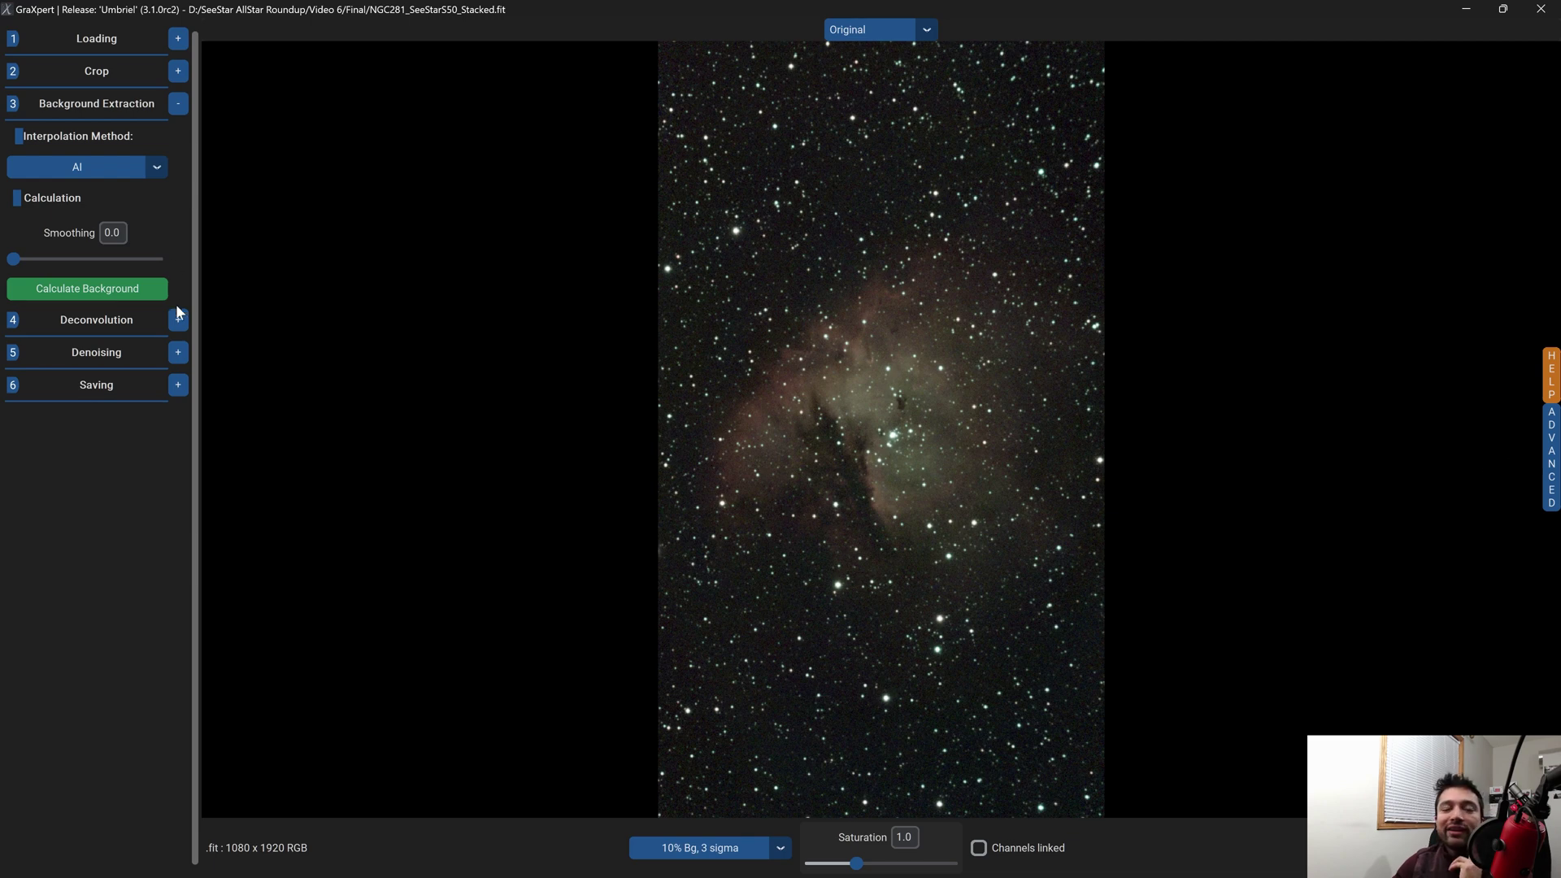
pyautogui.click(118, 294)
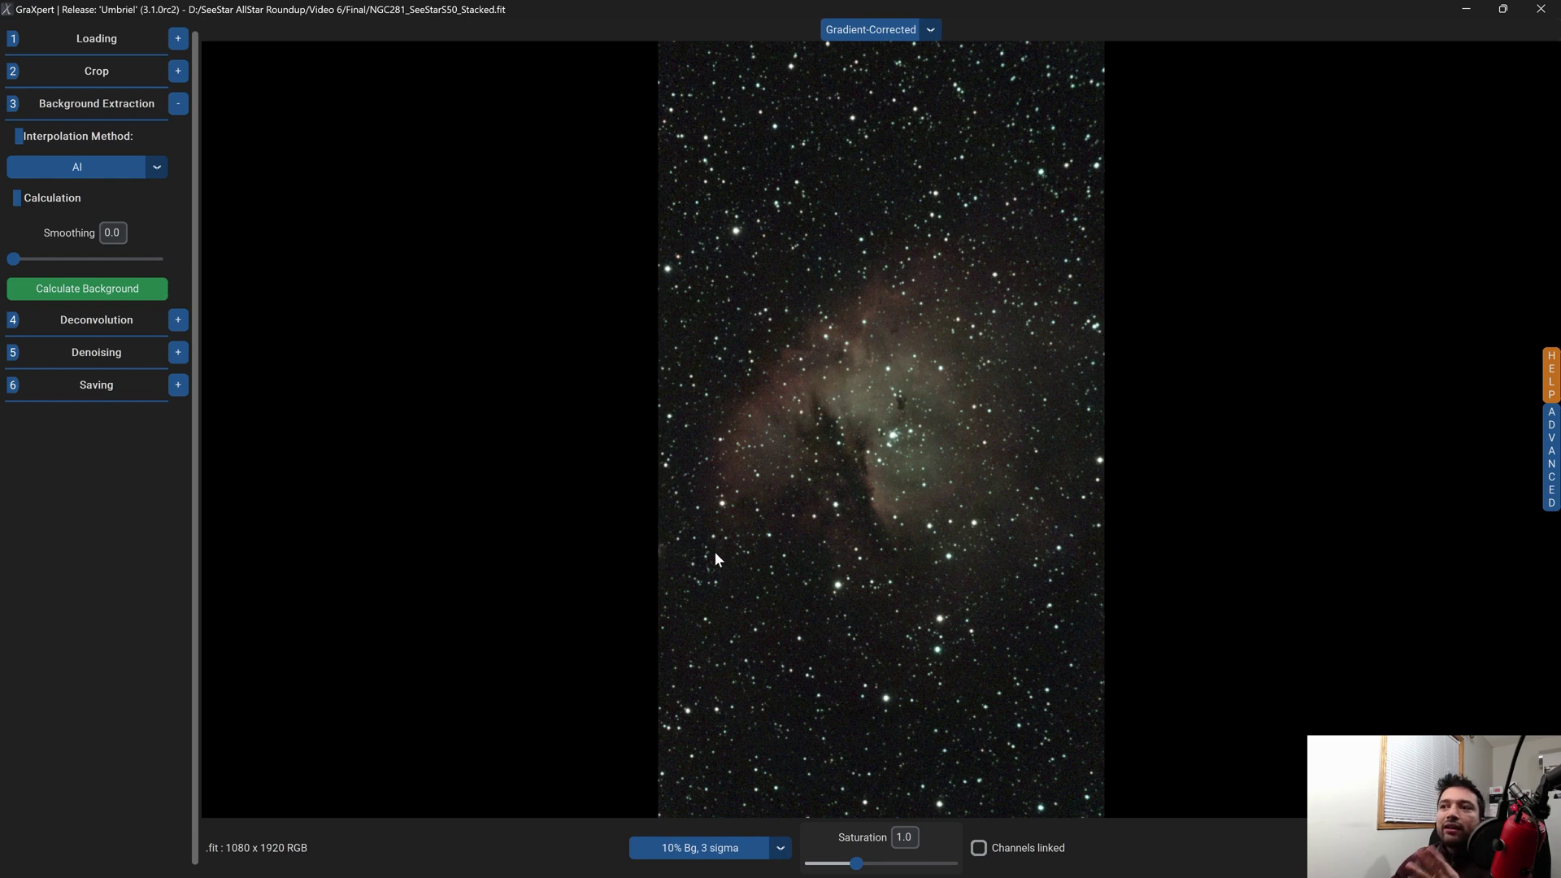
pyautogui.click(177, 322)
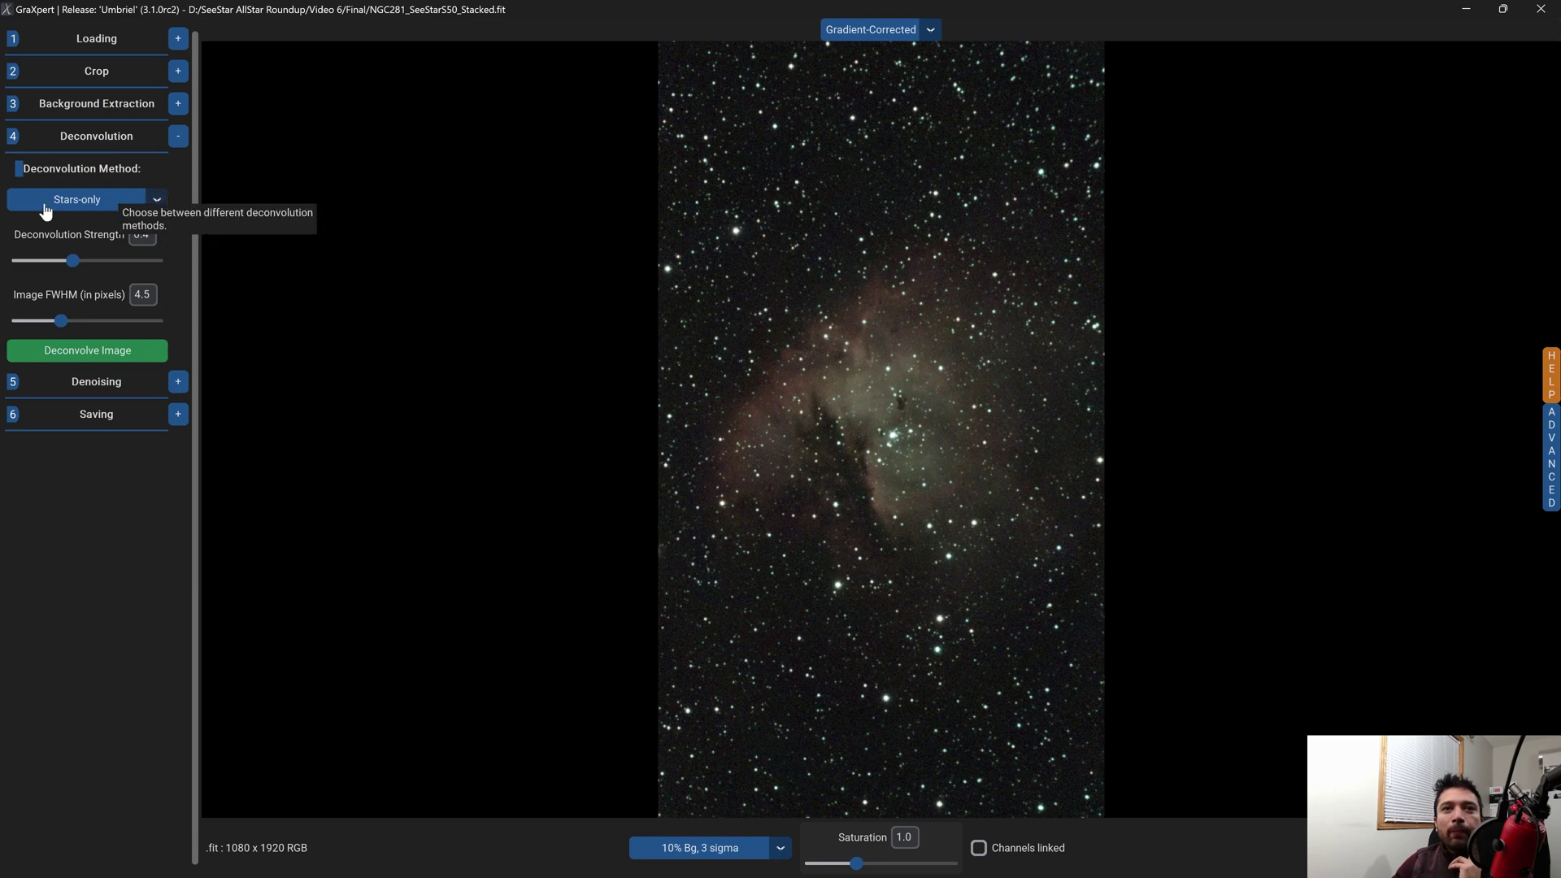
# Step: Switch deconvolution to Object-only, set strength 0.8 with FWHM 5, and deconvolve the image
pyautogui.click(149, 203)
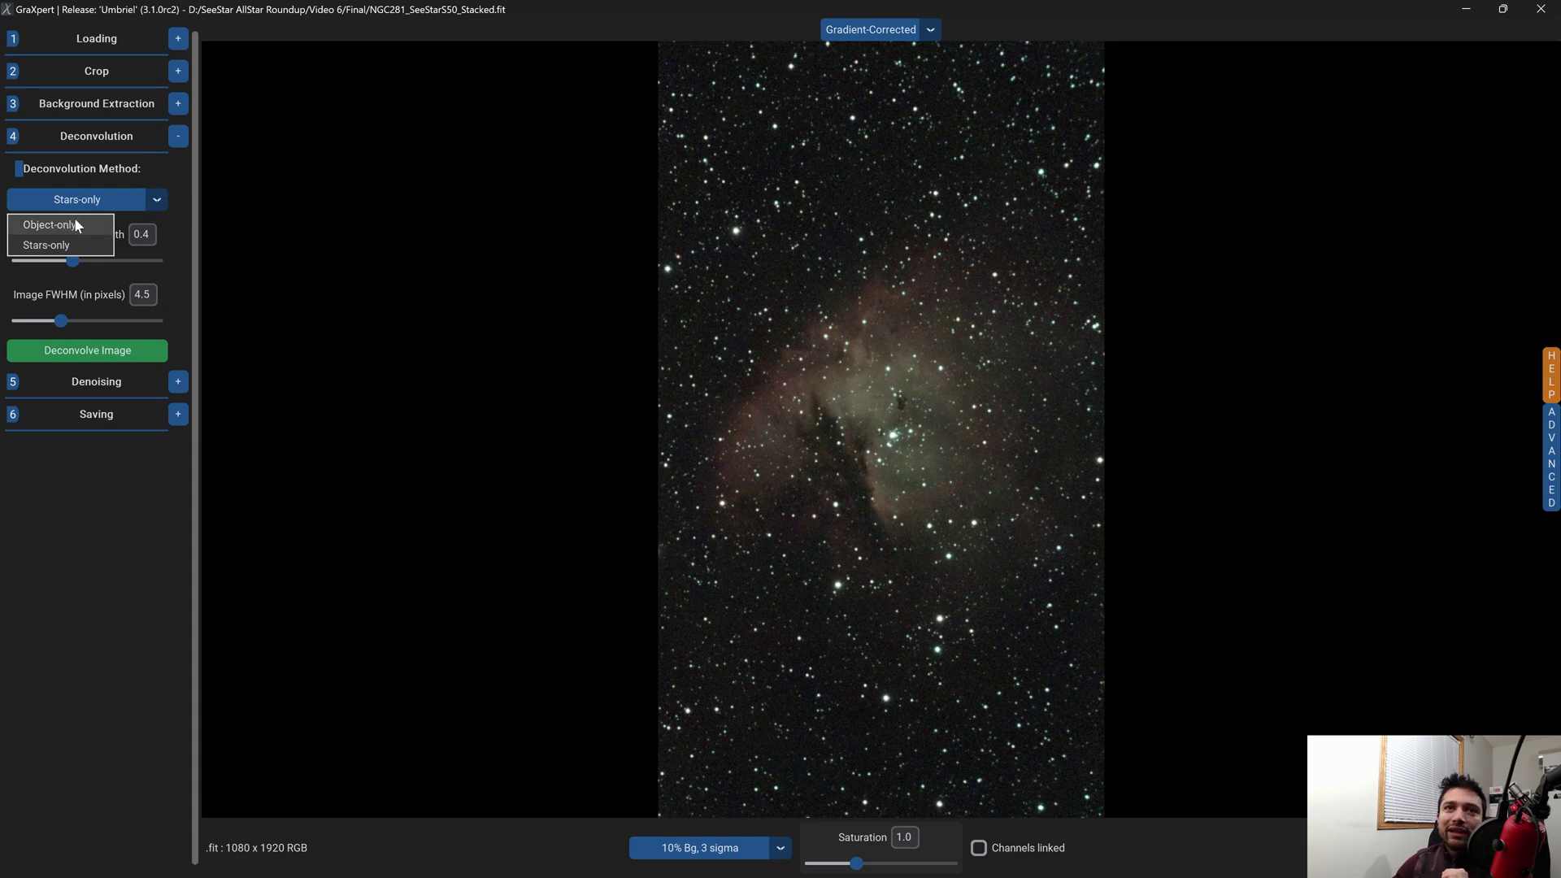
pyautogui.click(187, 203)
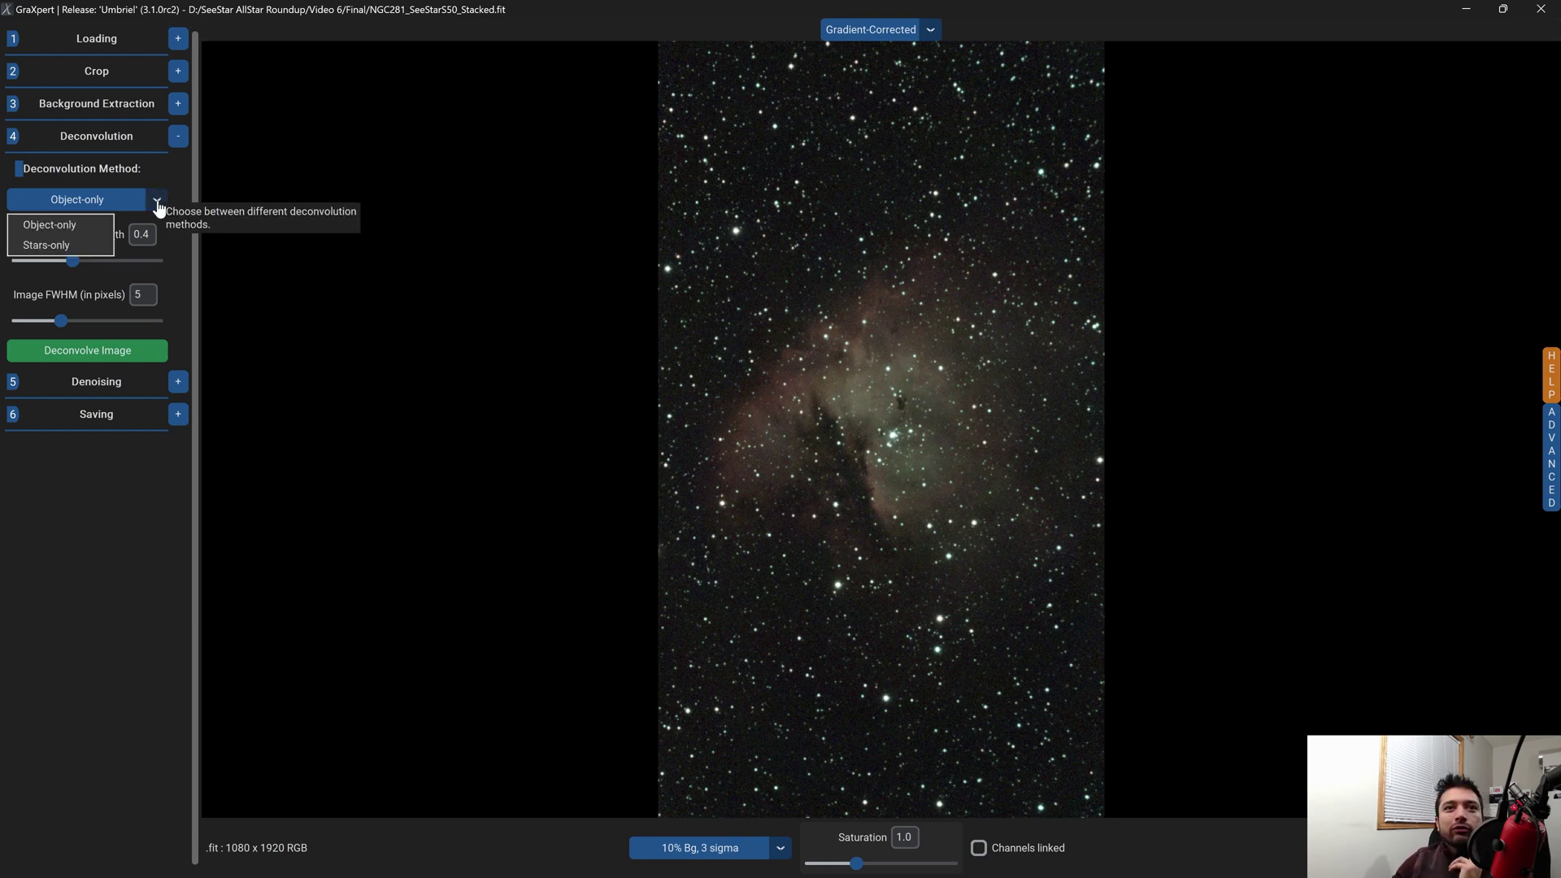
pyautogui.click(68, 222)
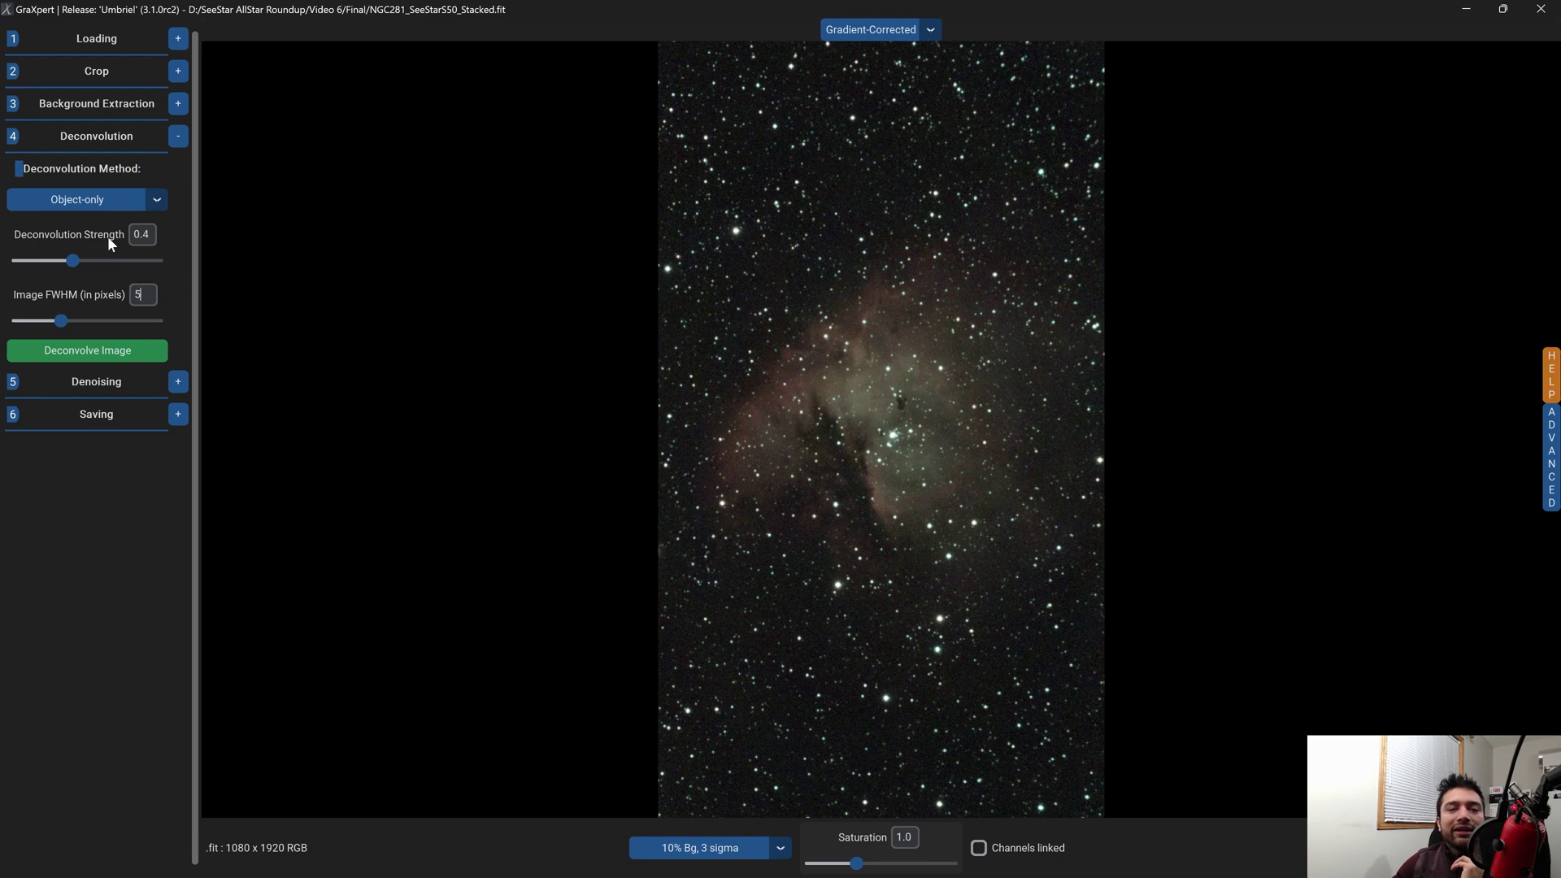
pyautogui.moveTo(73, 269); pyautogui.dragTo(140, 269)
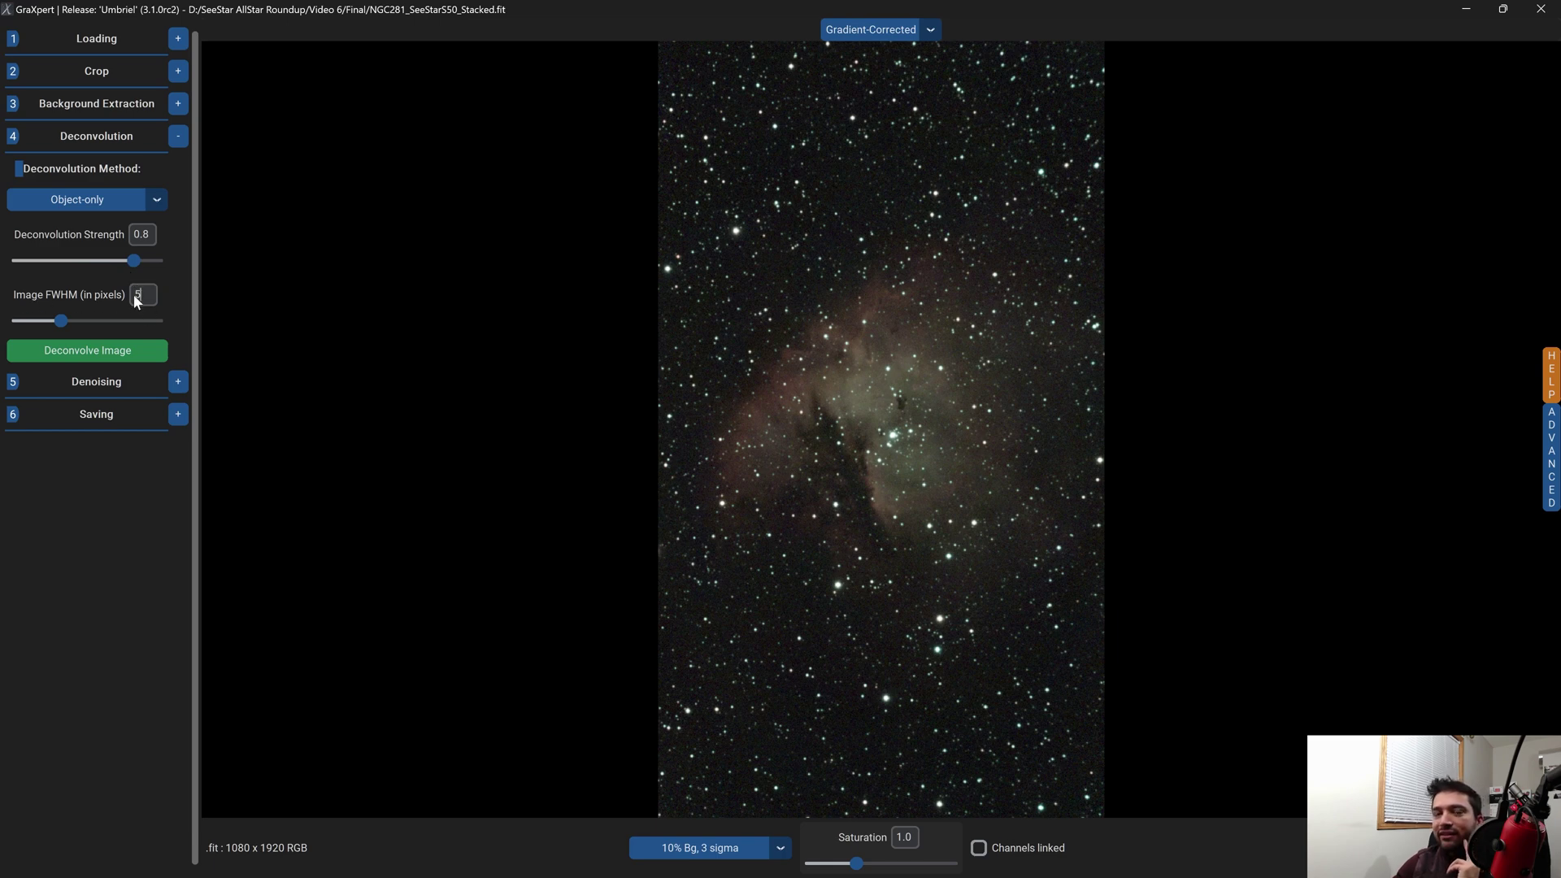
pyautogui.click(86, 352)
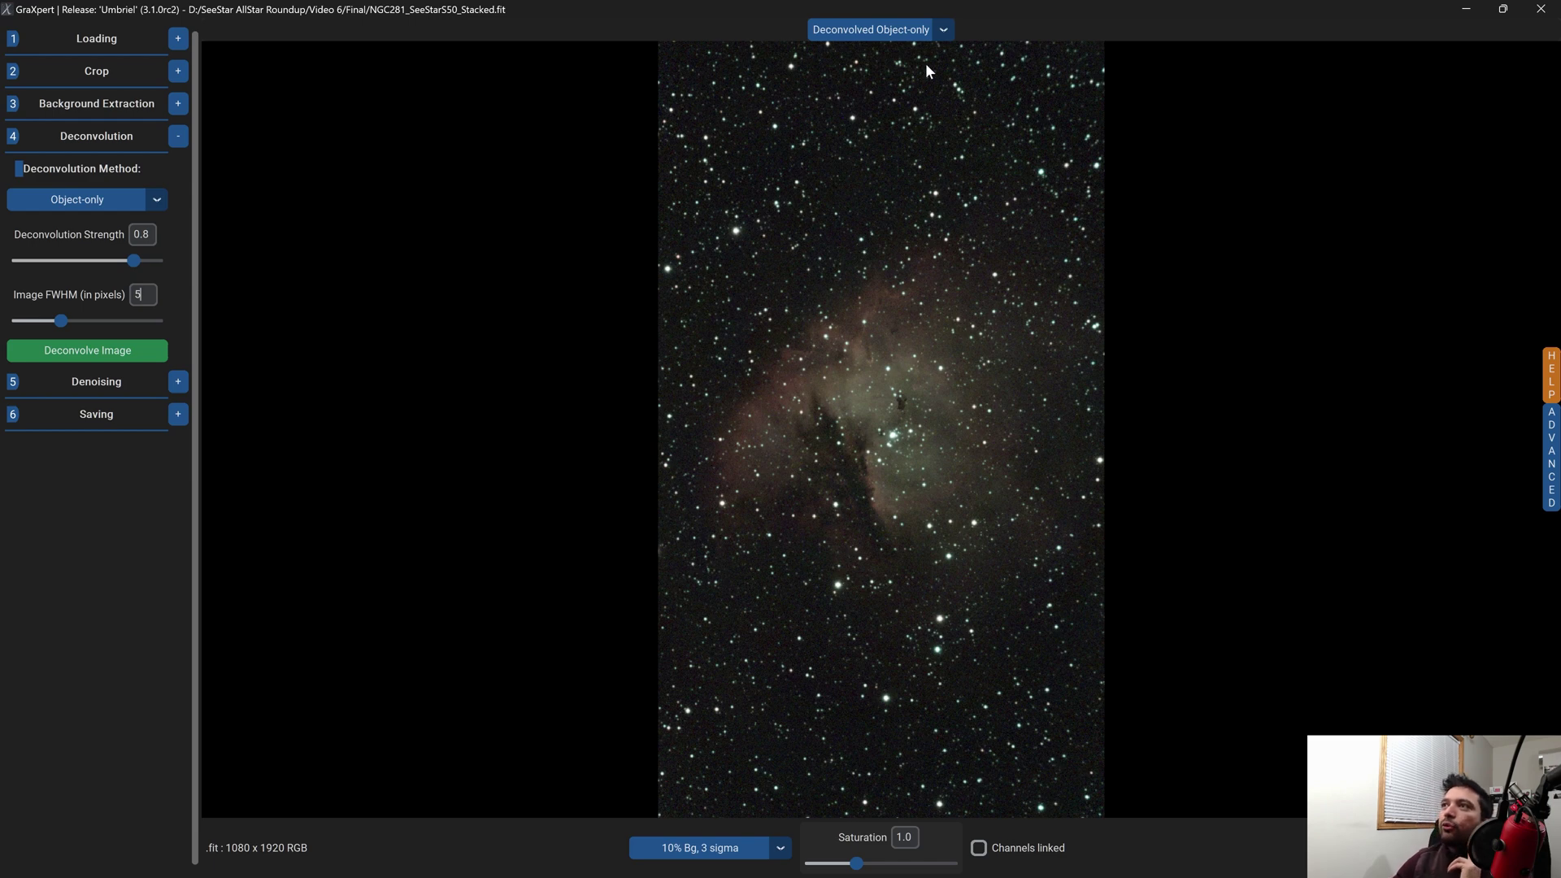
pyautogui.click(941, 31)
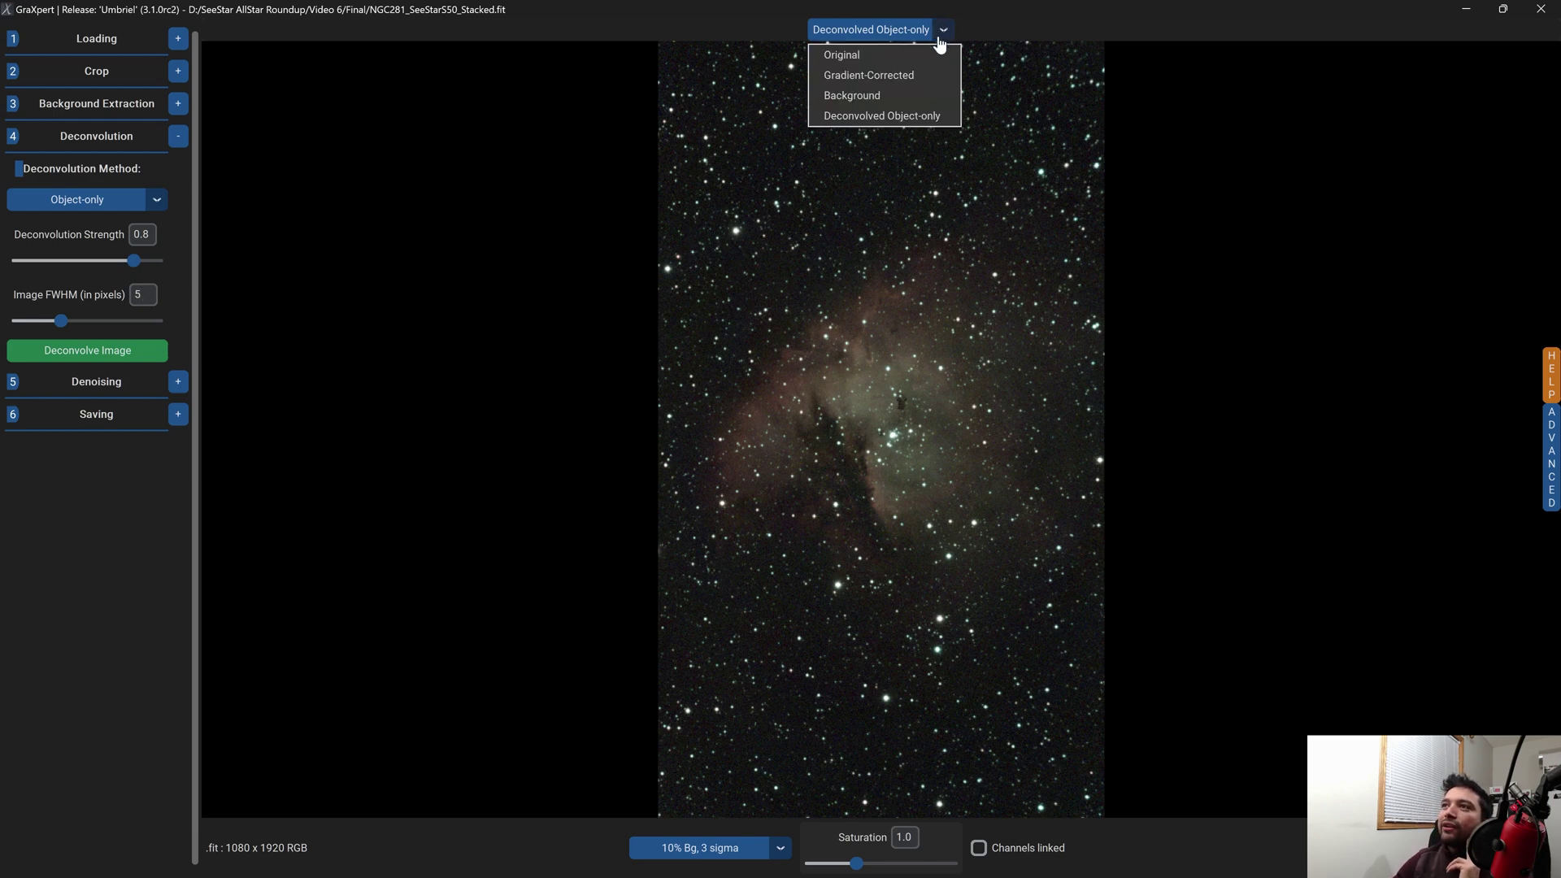
pyautogui.click(890, 75)
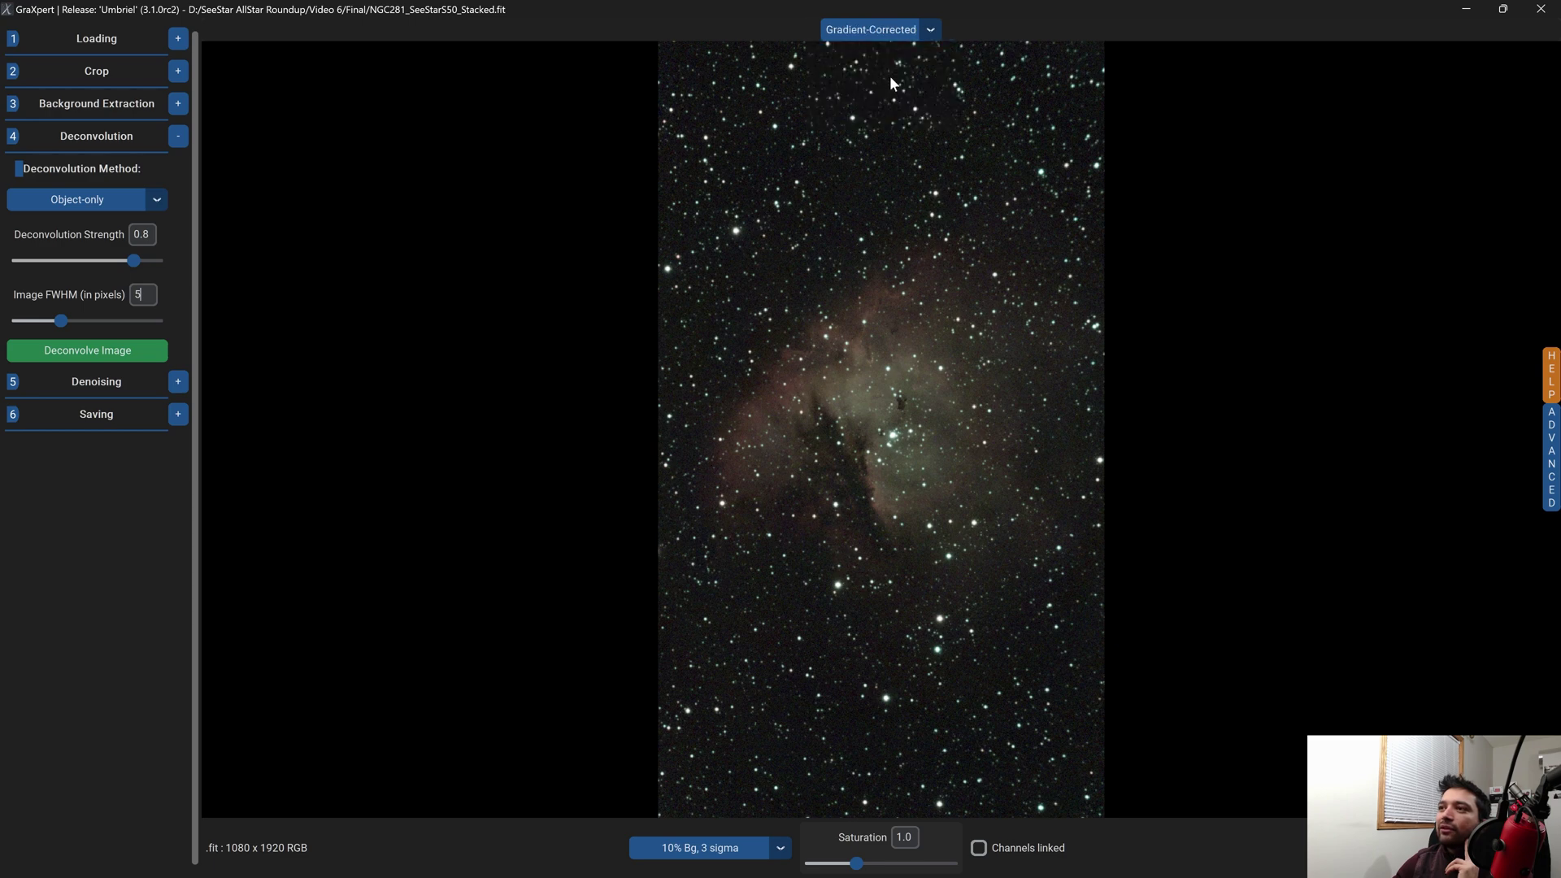
pyautogui.click(926, 36)
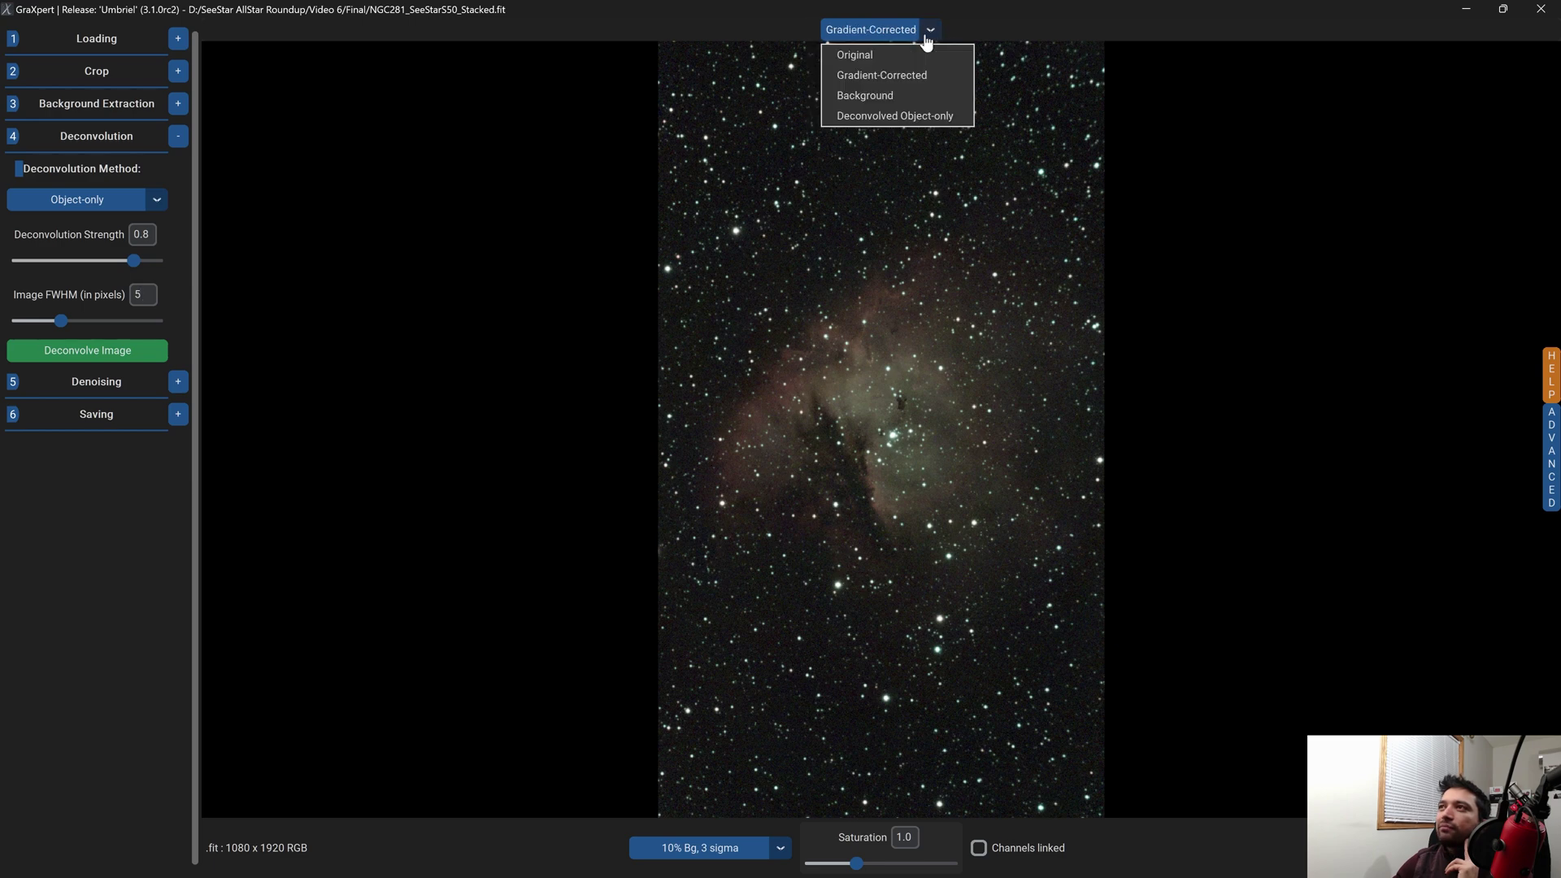
pyautogui.click(874, 118)
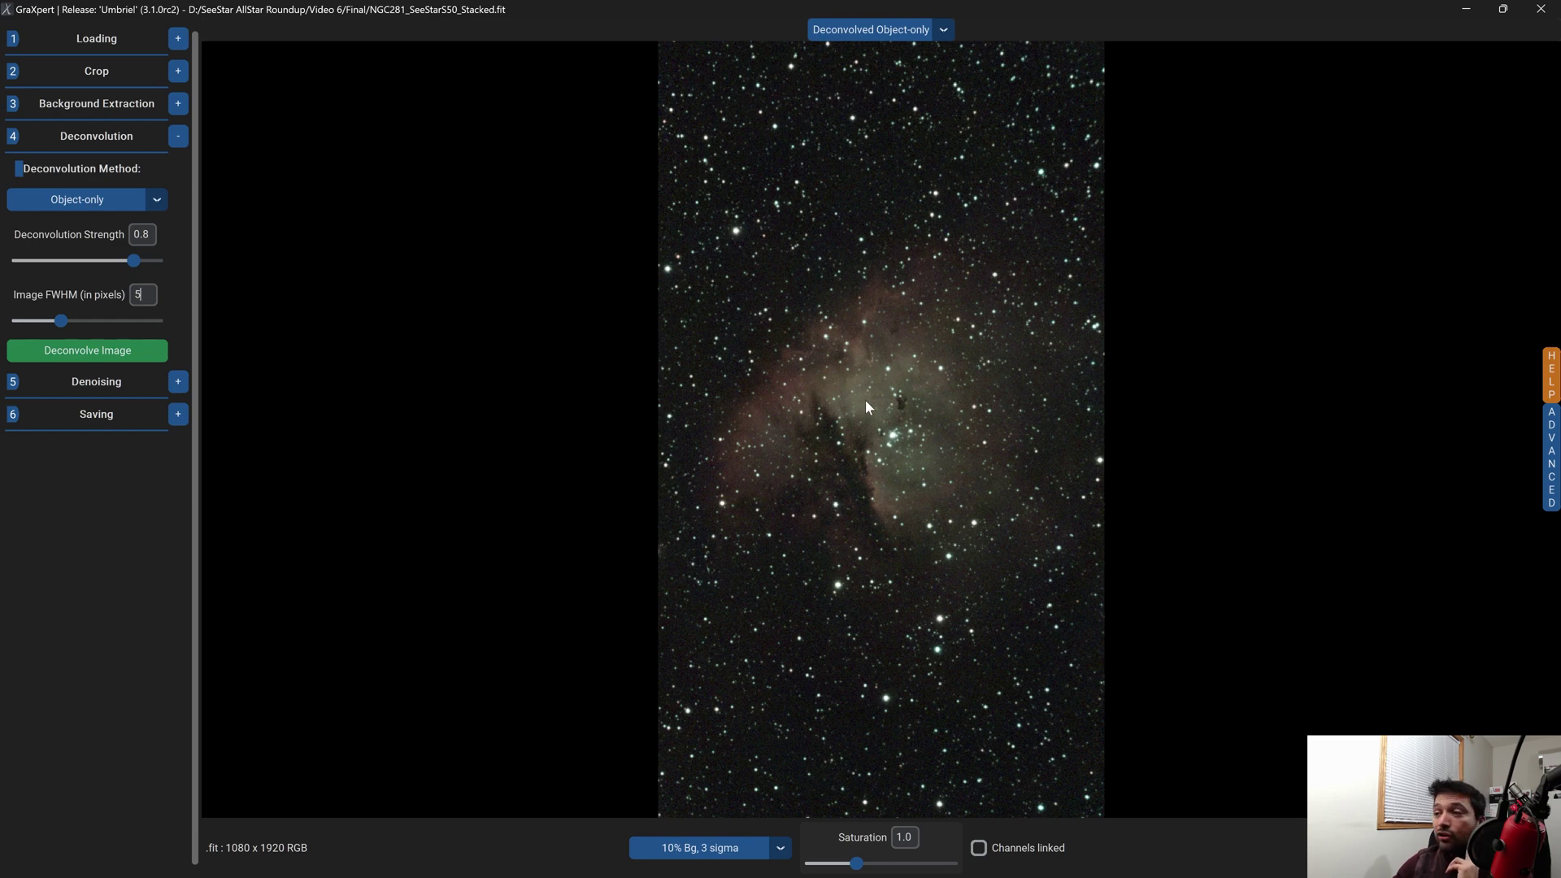
pyautogui.click(157, 200)
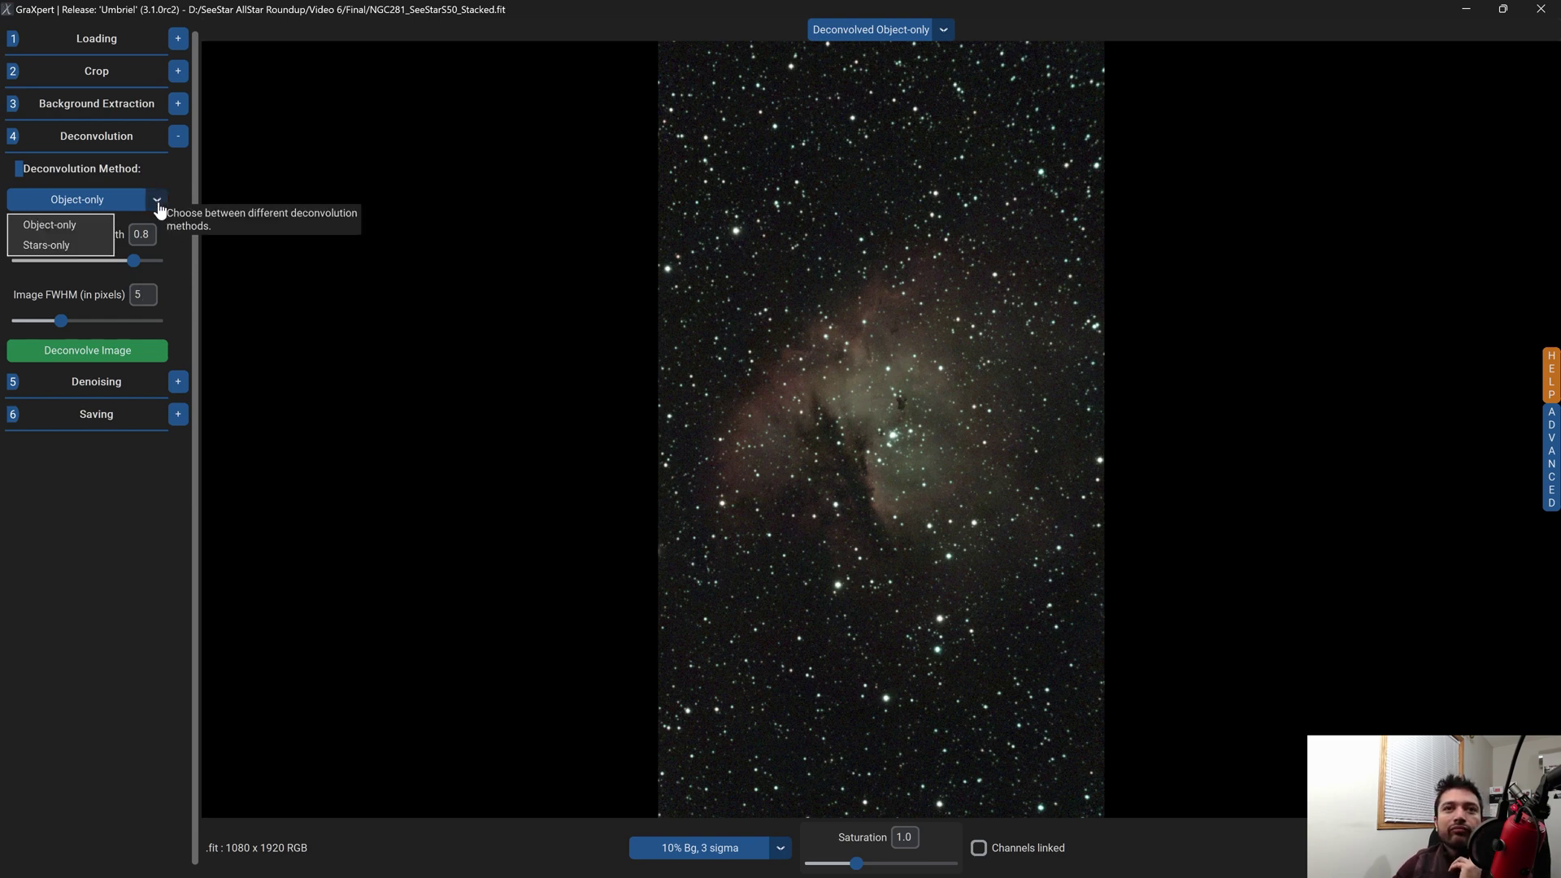
# Step: Run a Stars-only deconvolution at strength 0.4 with FWHM 4.5
pyautogui.click(60, 246)
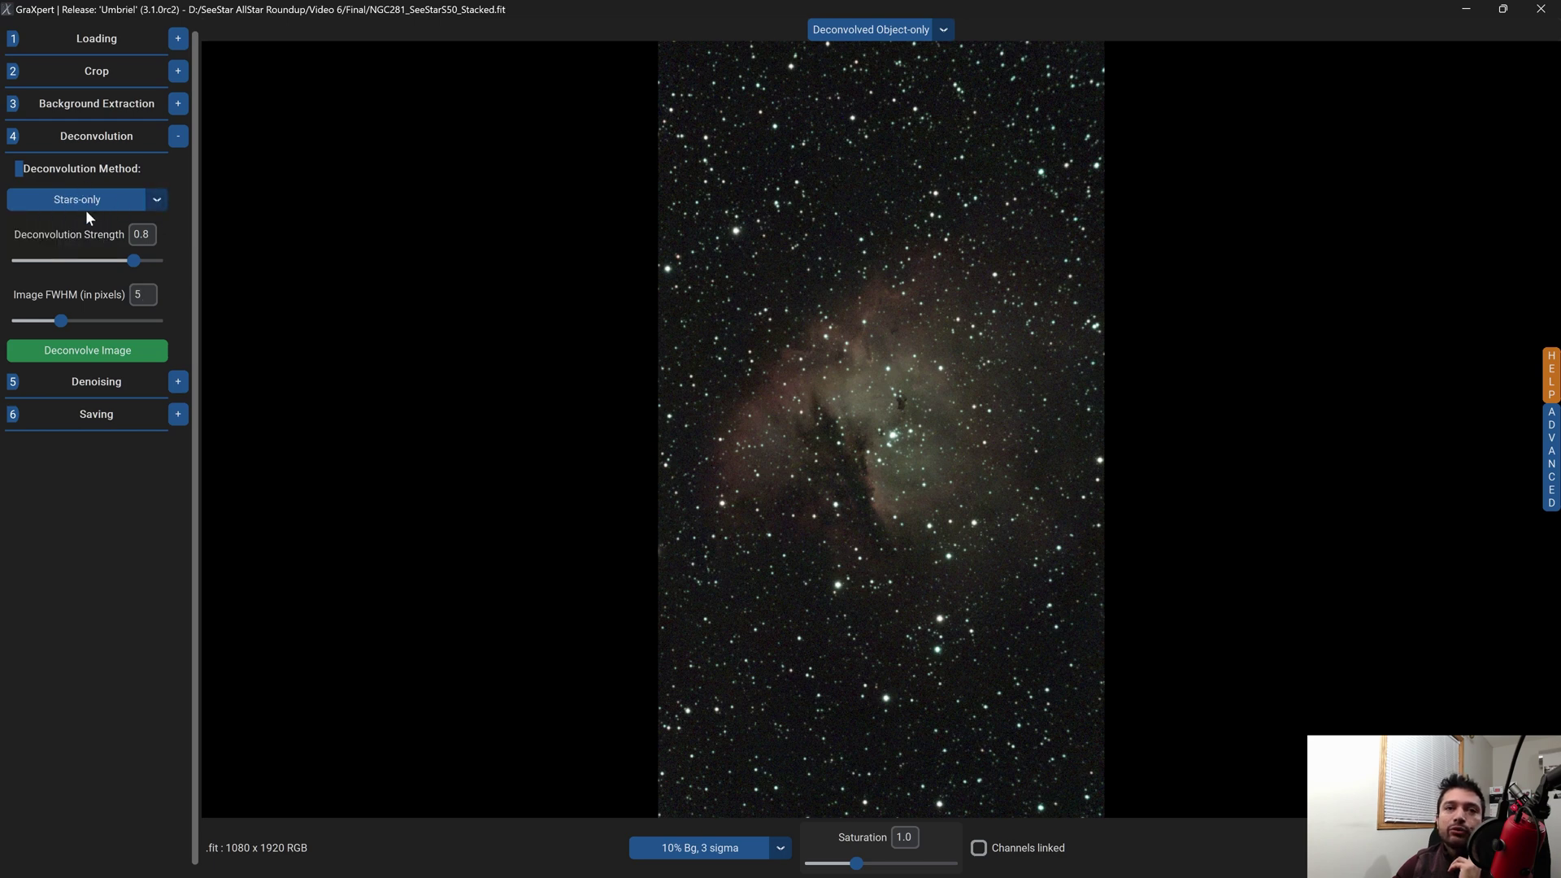
pyautogui.moveTo(87, 261); pyautogui.dragTo(61, 261)
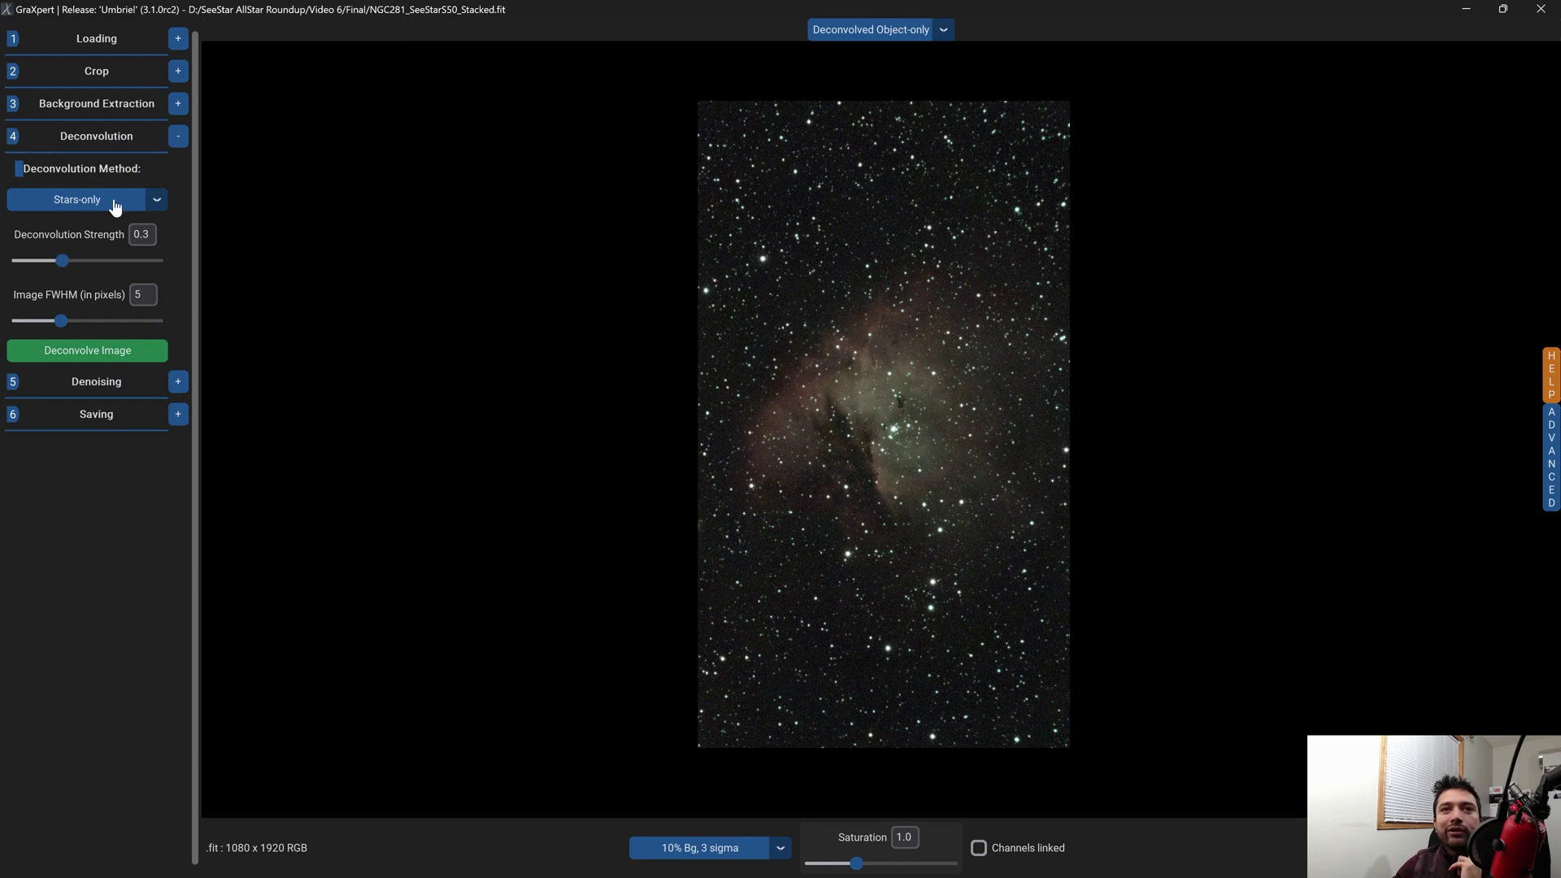
pyautogui.click(129, 354)
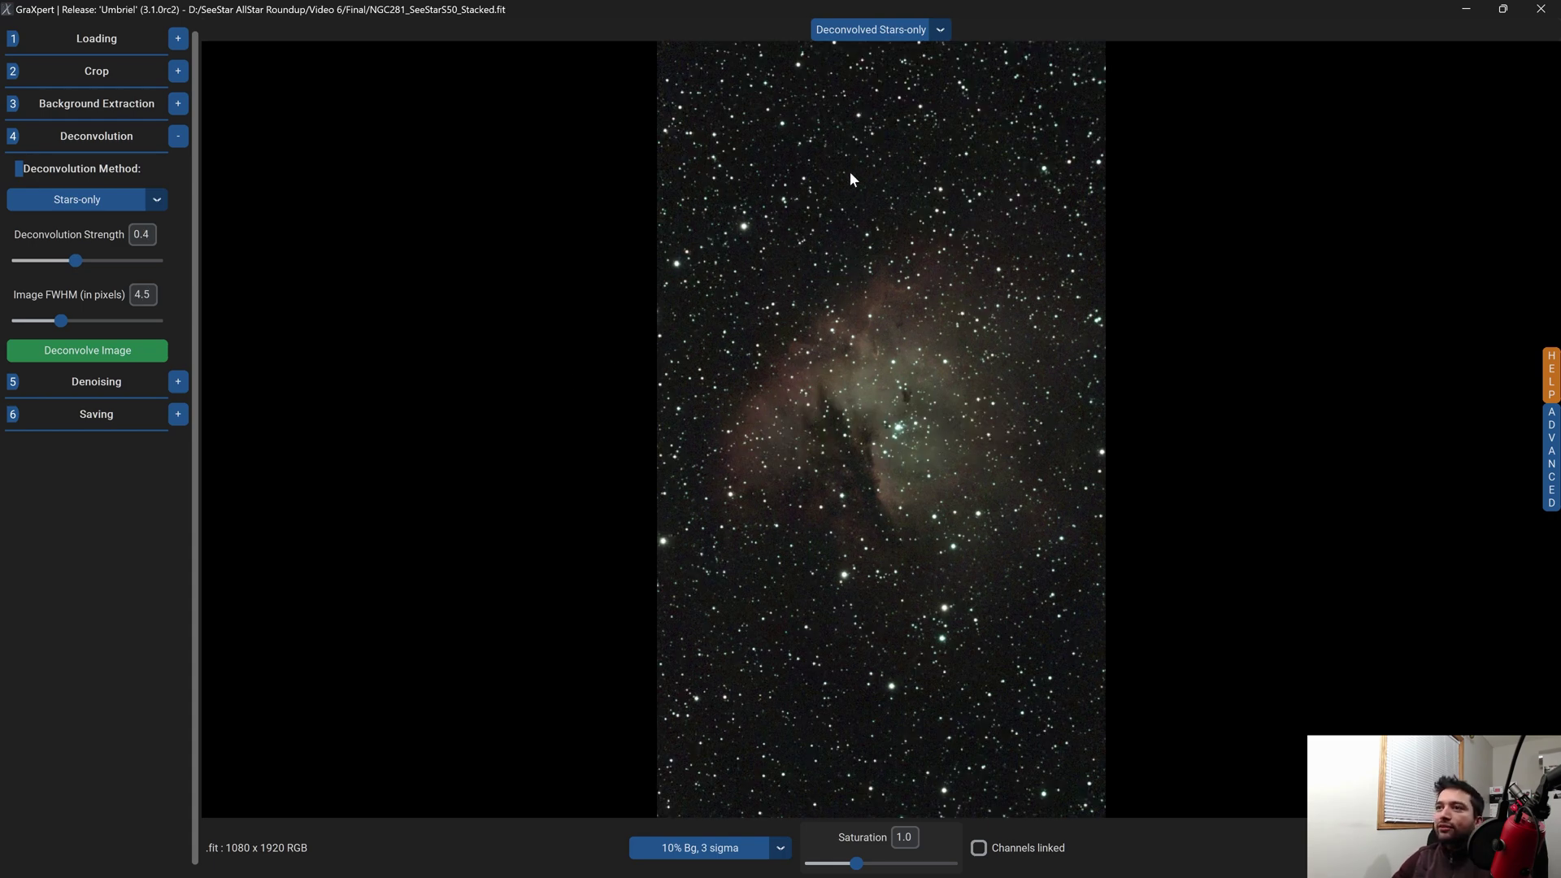
# Step: Compare against the Object-only result, then return to the Deconvolved Stars-only view
pyautogui.click(941, 33)
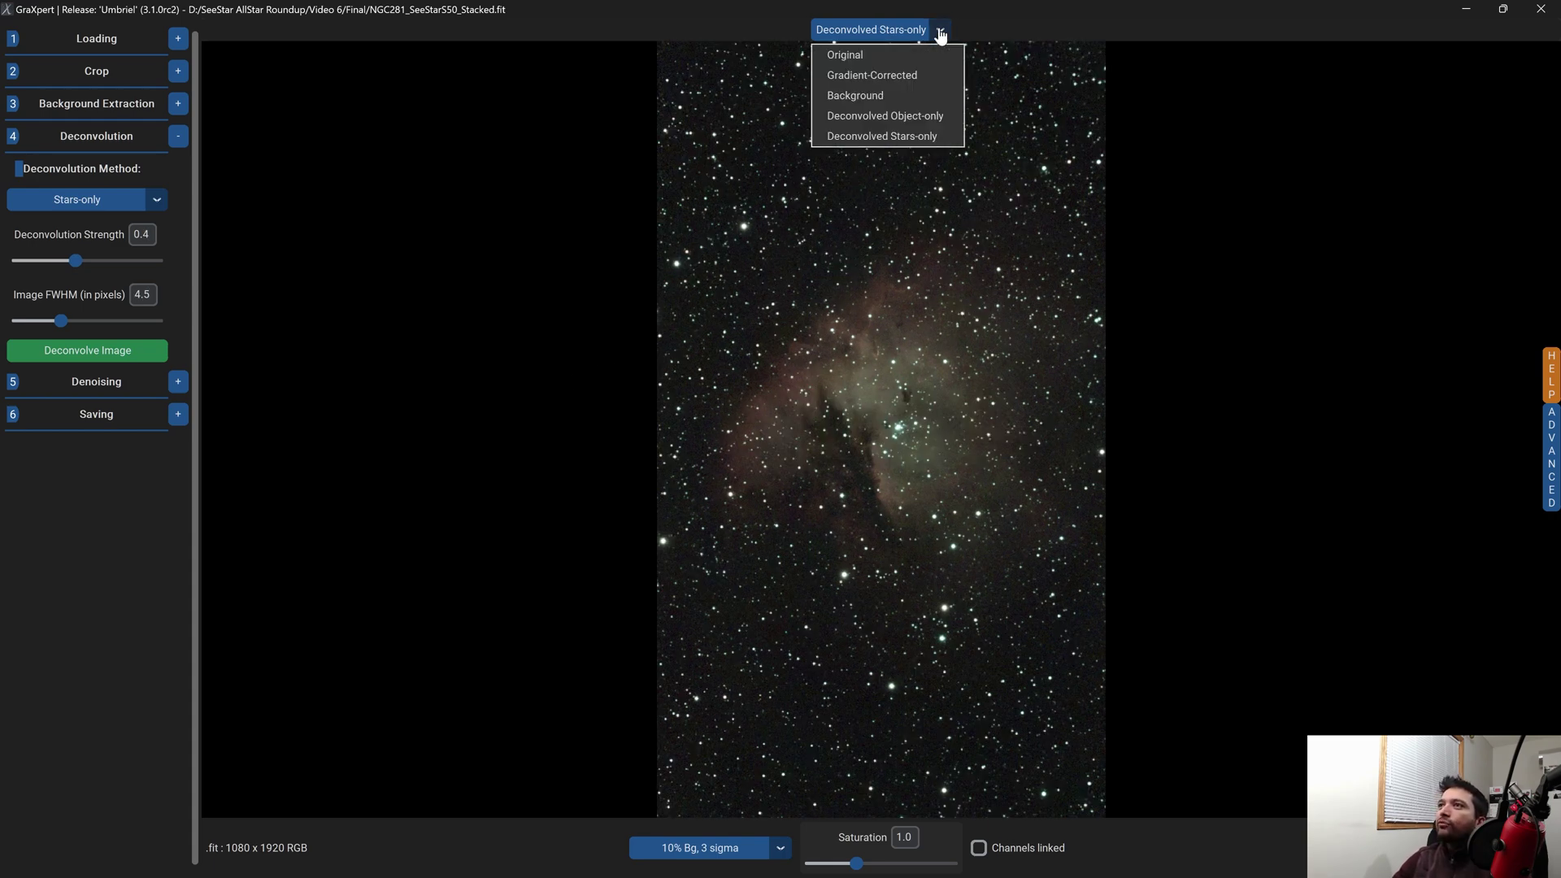
pyautogui.click(915, 115)
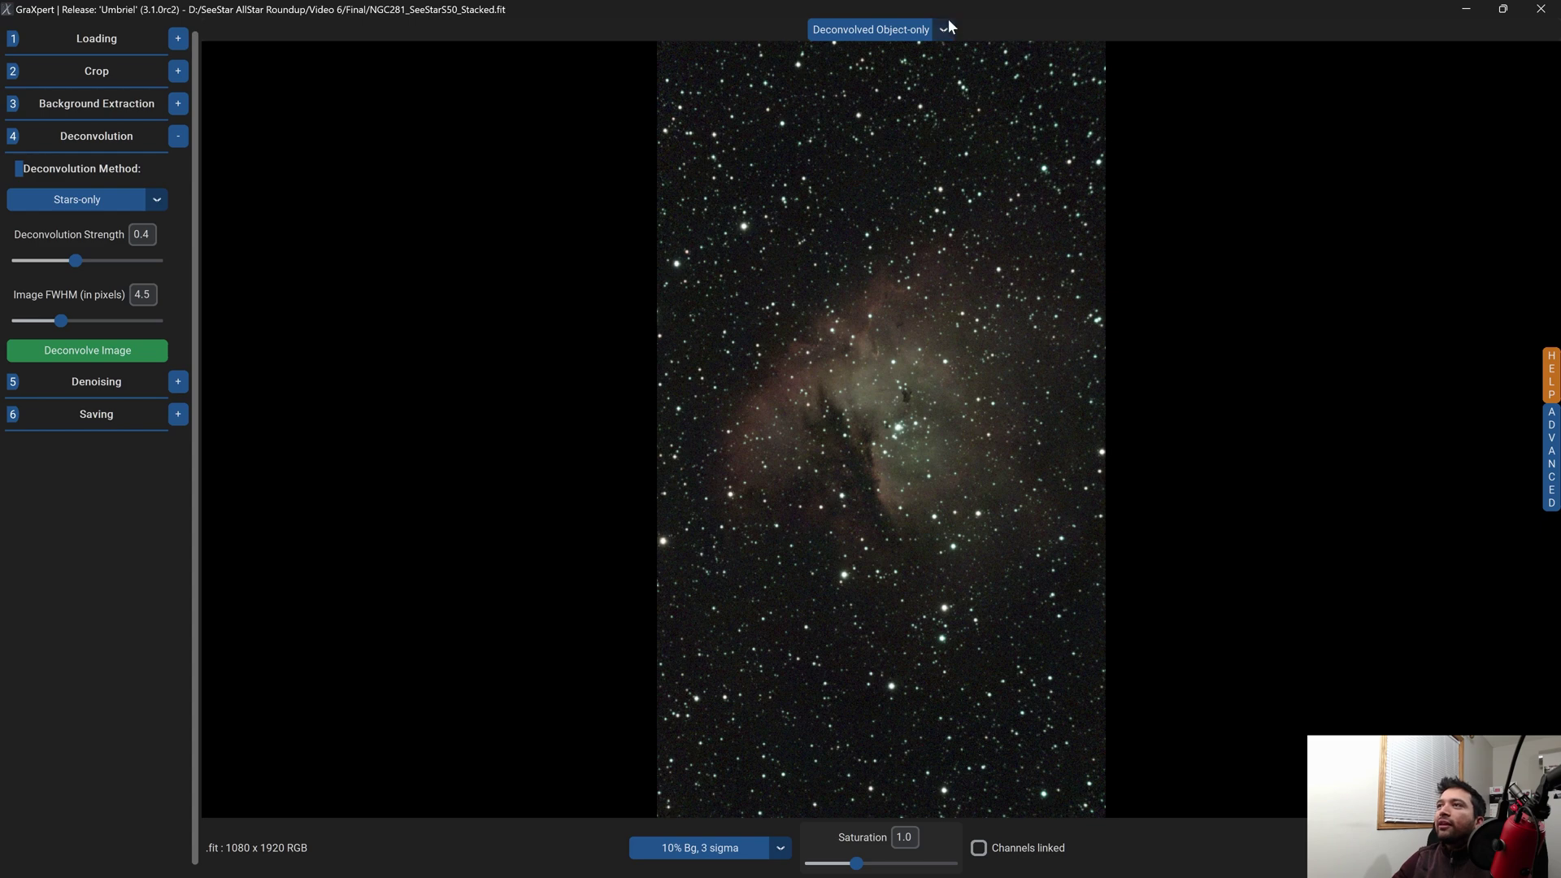
pyautogui.click(943, 29)
pyautogui.click(891, 134)
pyautogui.scroll(-1, 980, 460)
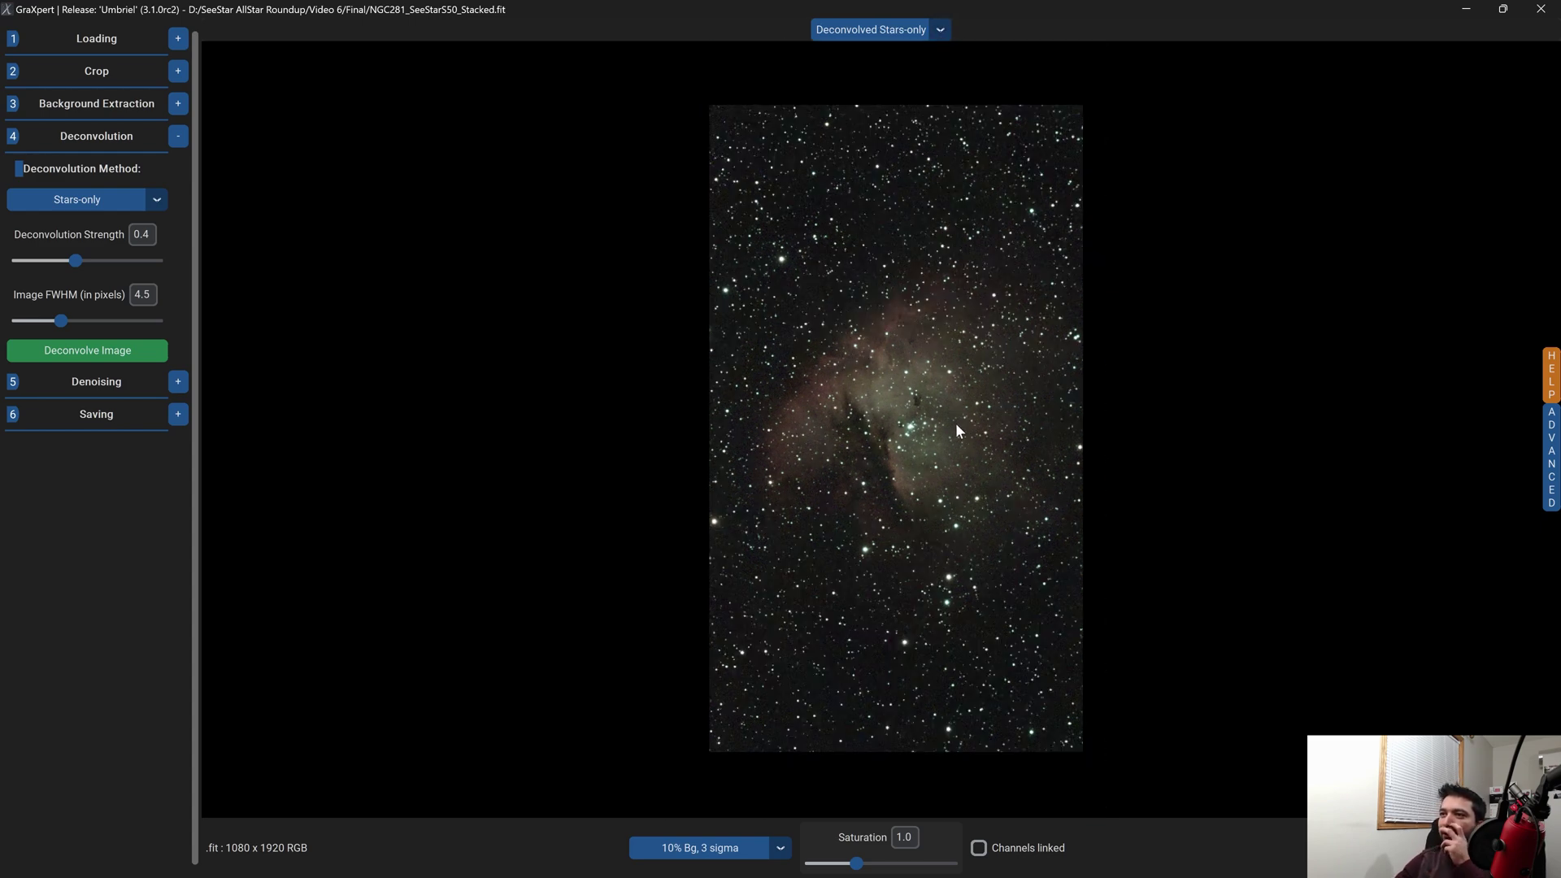
pyautogui.scroll(1, 933, 440)
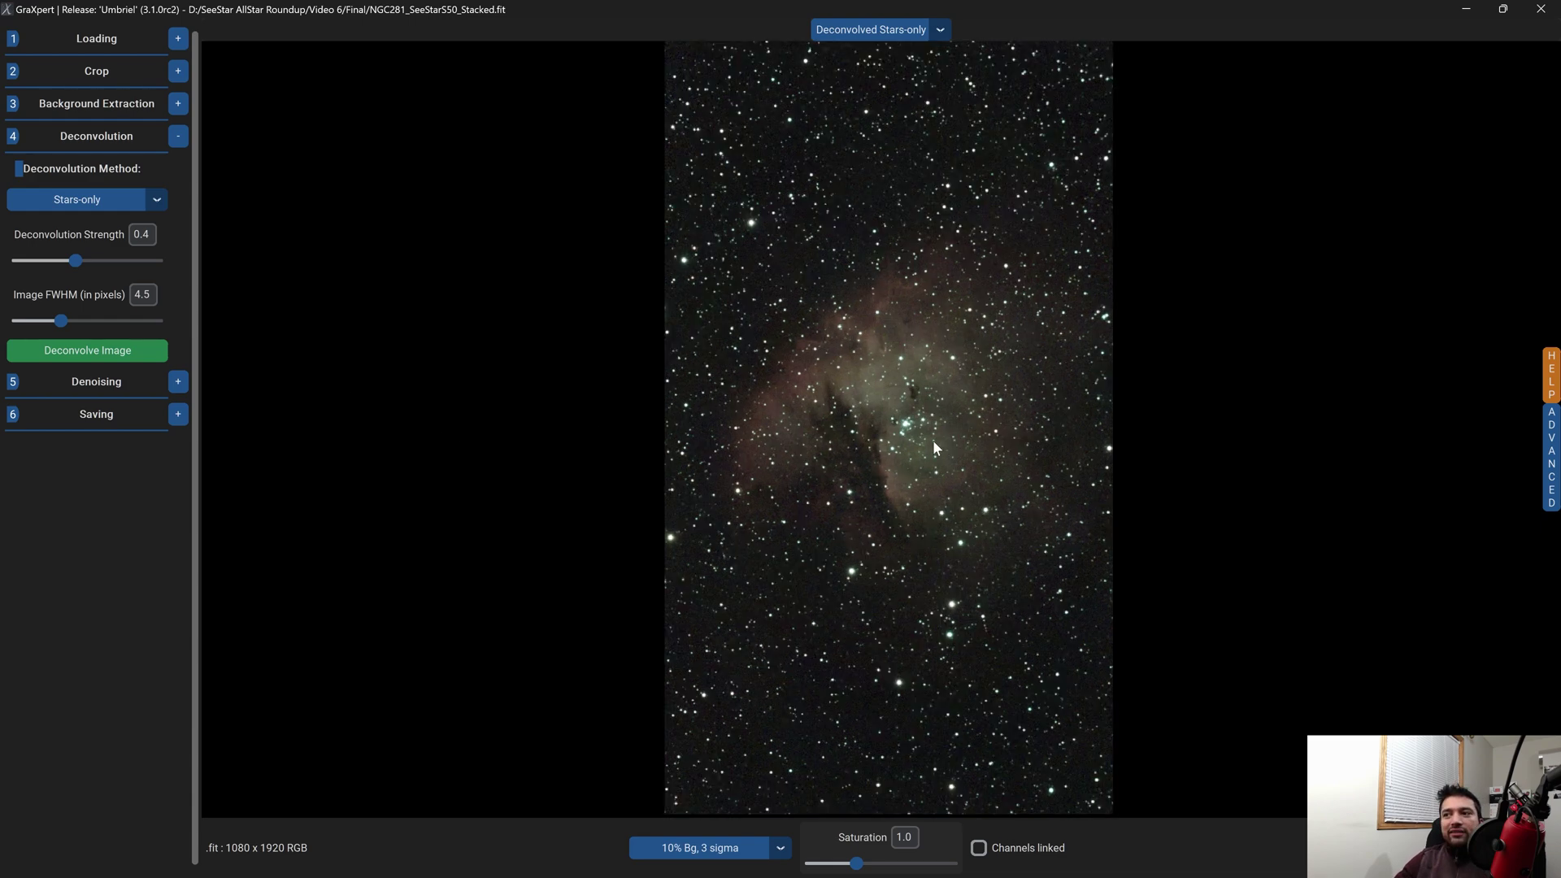
pyautogui.click(179, 380)
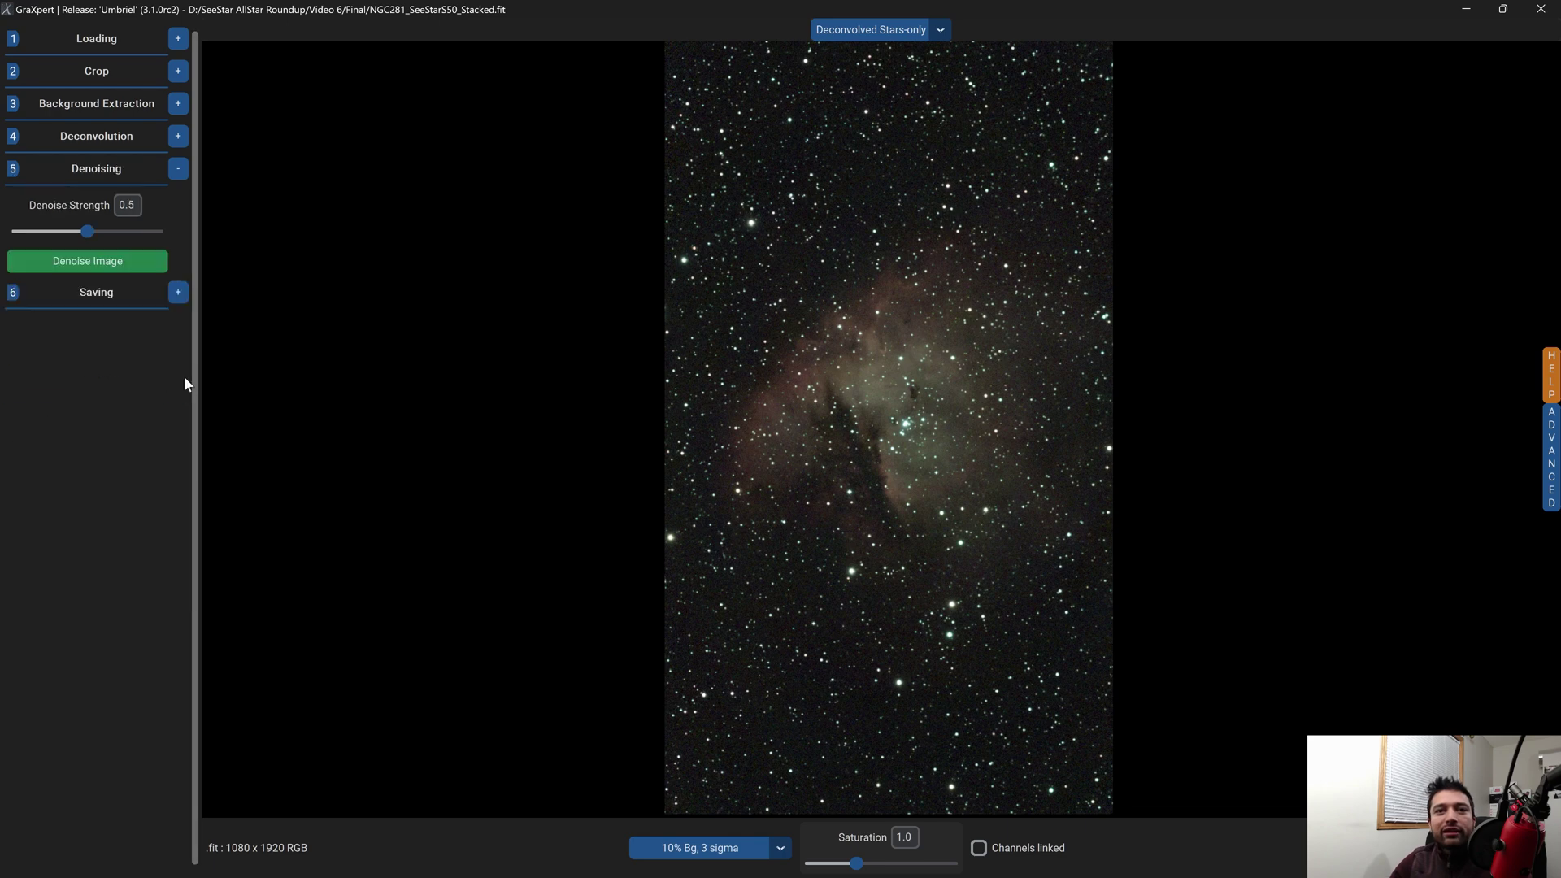
# Step: Denoise at strength 0.5 and save NGC281_SeeStar50_Stacked_graxpert_denoised.fits to the Final folder
pyautogui.click(109, 270)
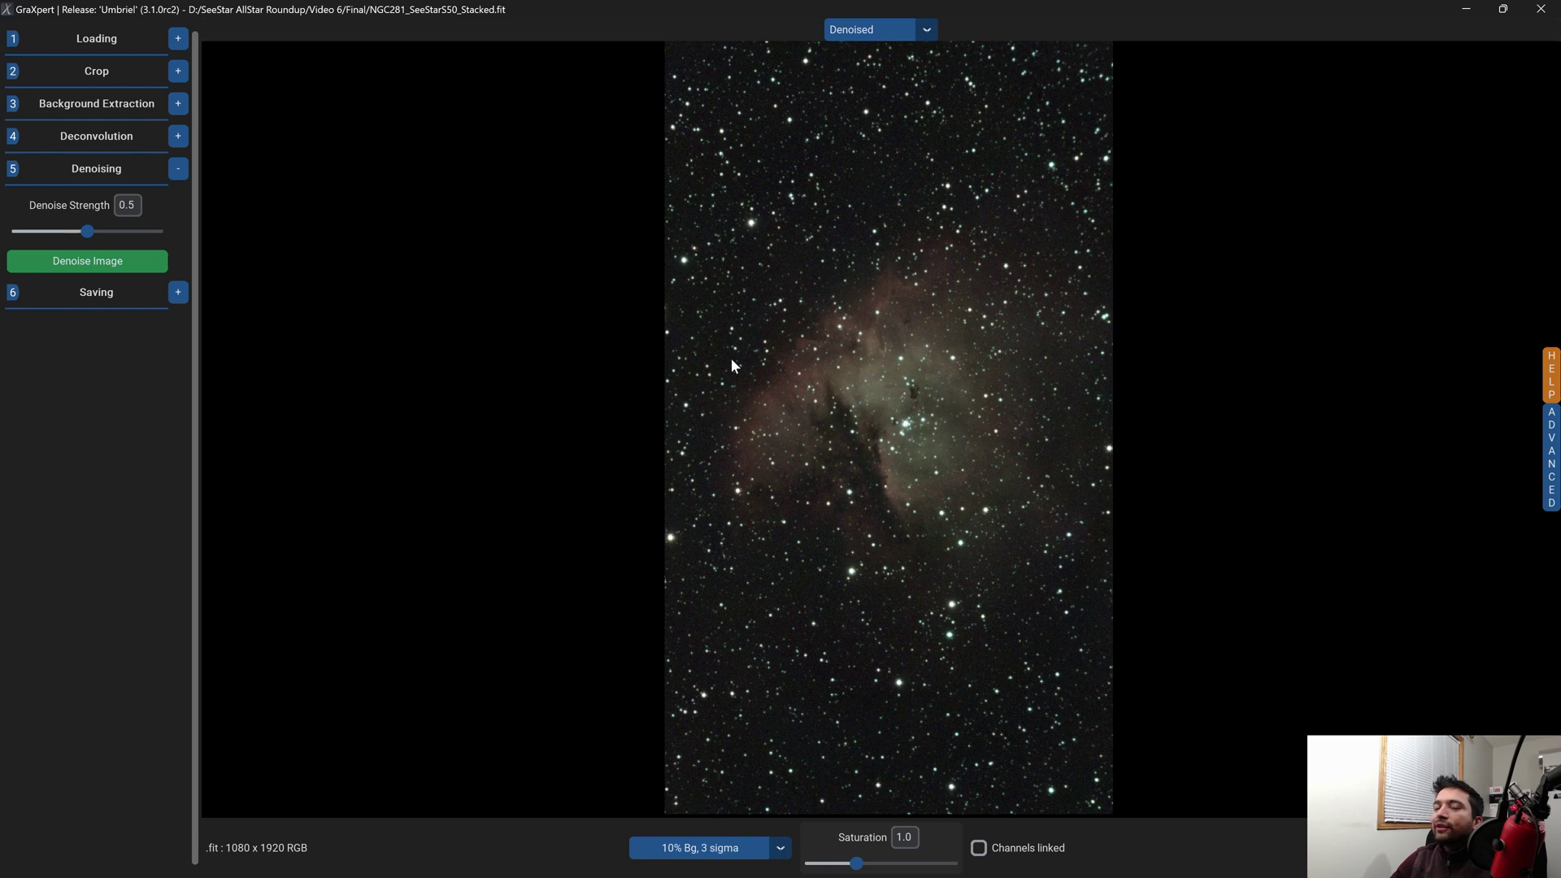
pyautogui.click(175, 294)
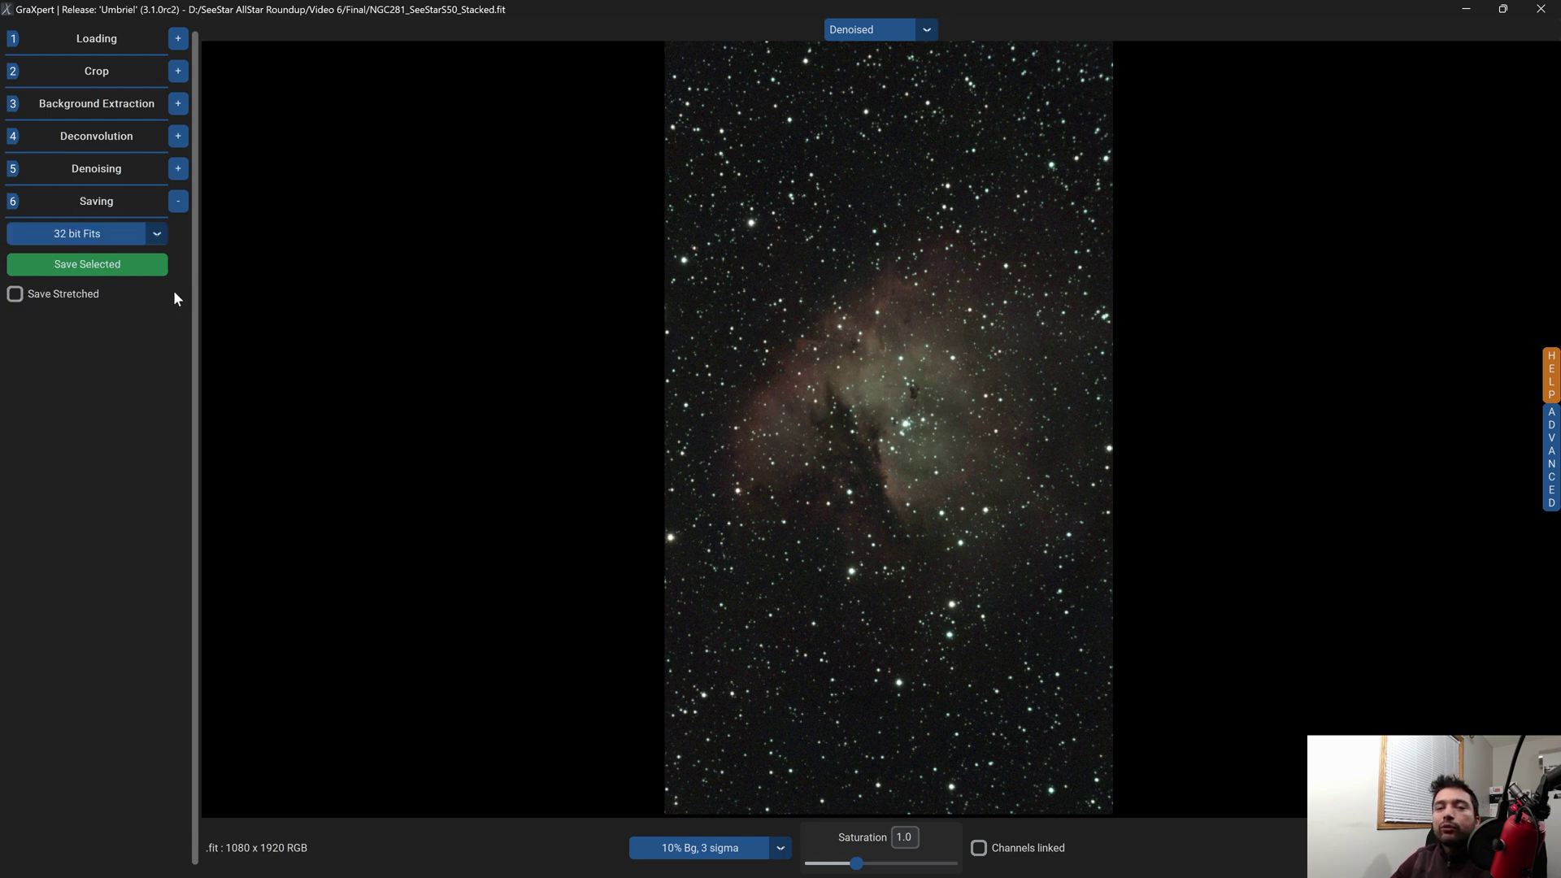
pyautogui.click(156, 274)
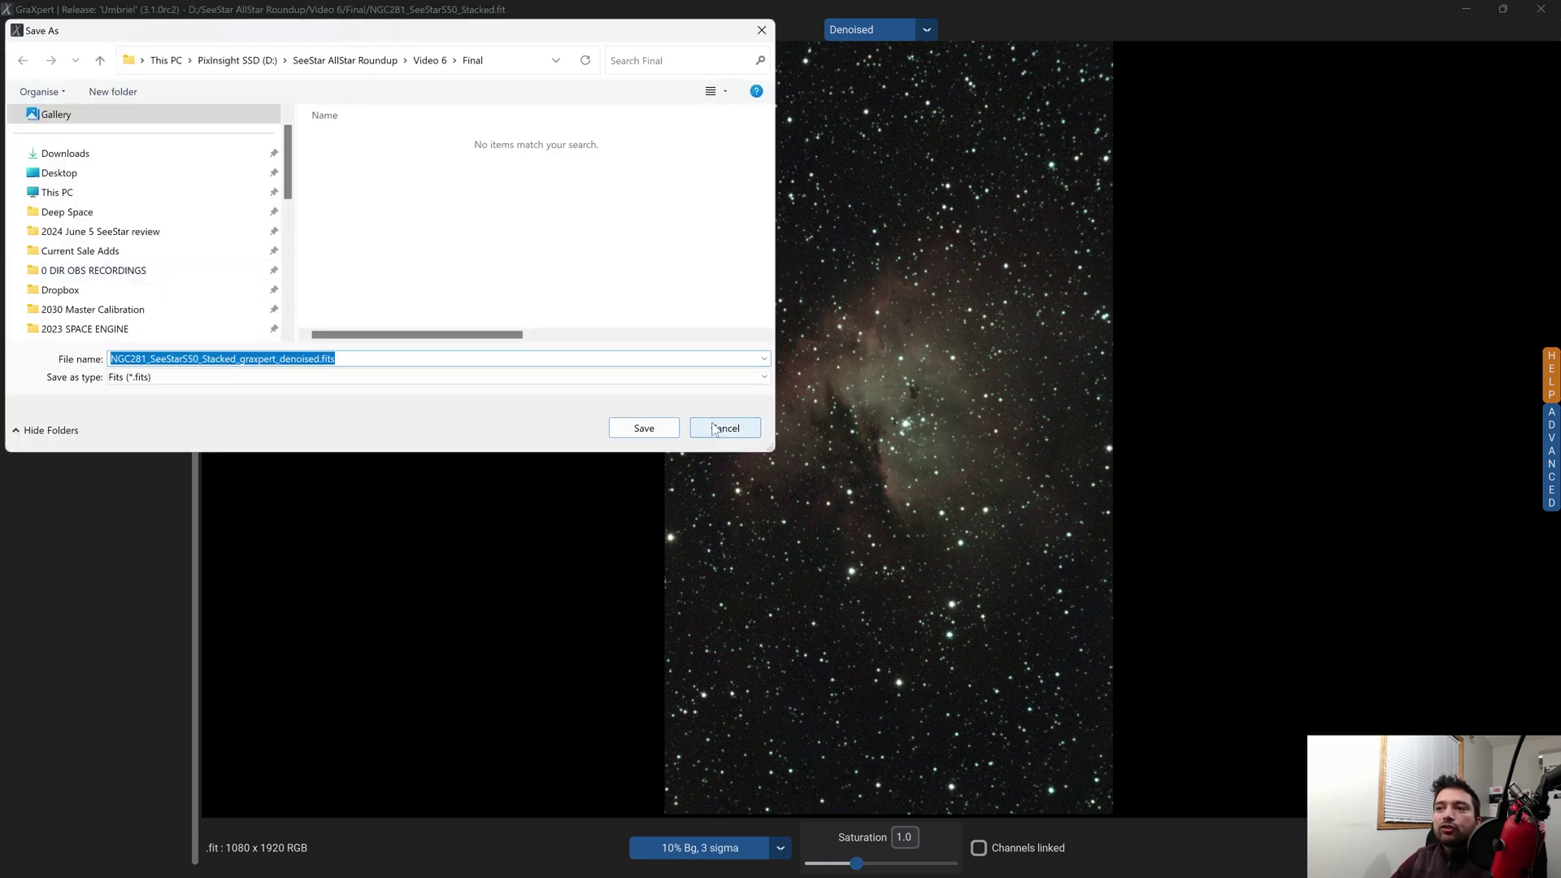
pyautogui.moveTo(495, 31); pyautogui.dragTo(927, 211)
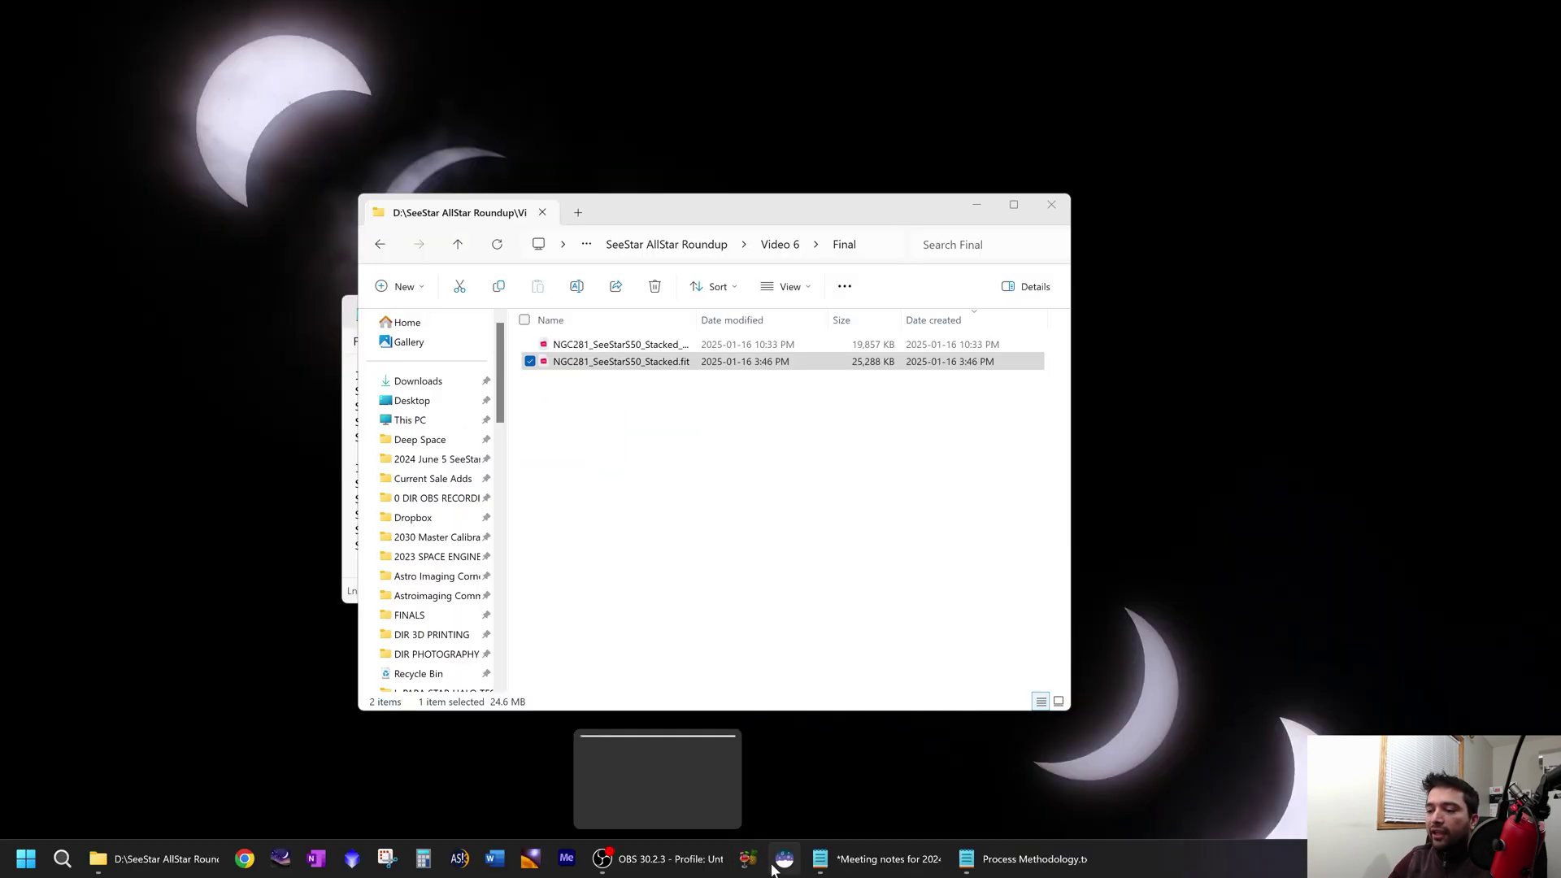
# Step: Launch Siril and open NGC281_SeeStarS50_Stacked_graxpert_denoised.fits
pyautogui.click(784, 867)
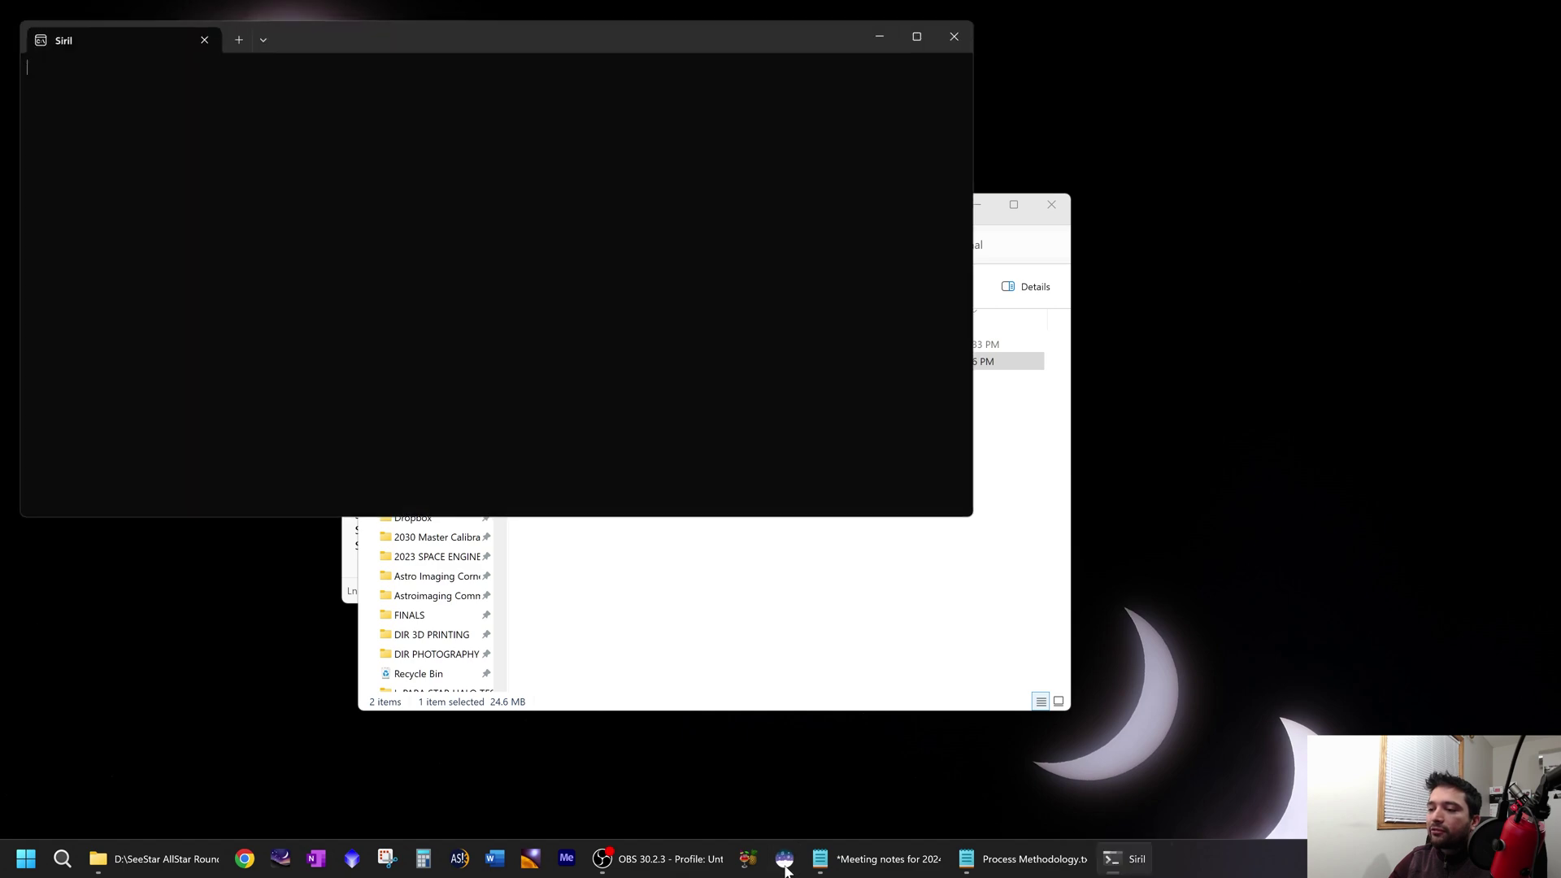
pyautogui.click(650, 344)
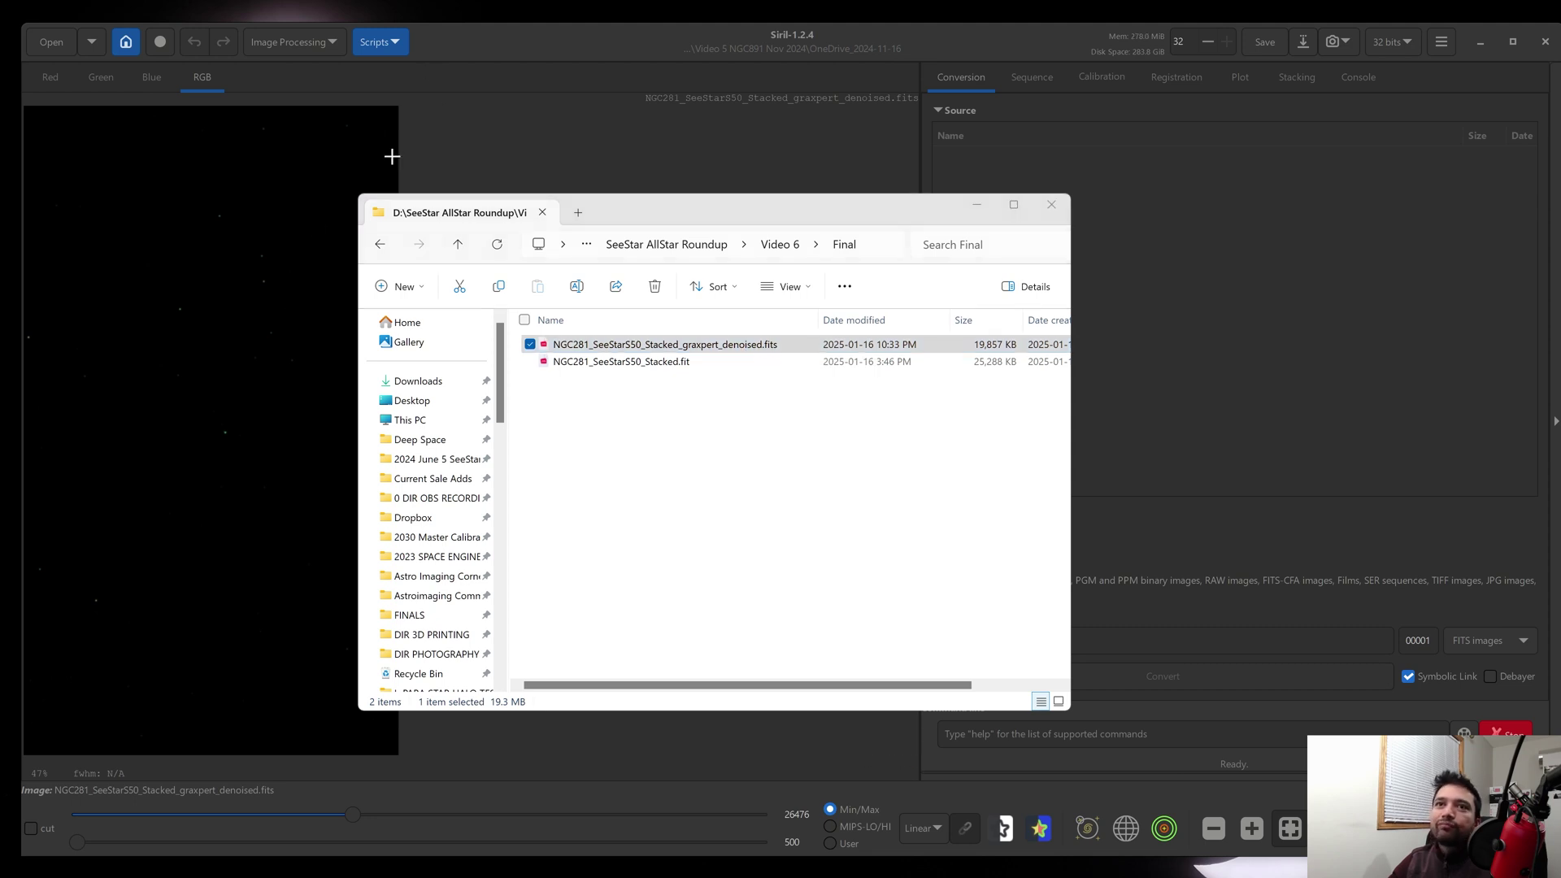
pyautogui.click(557, 40)
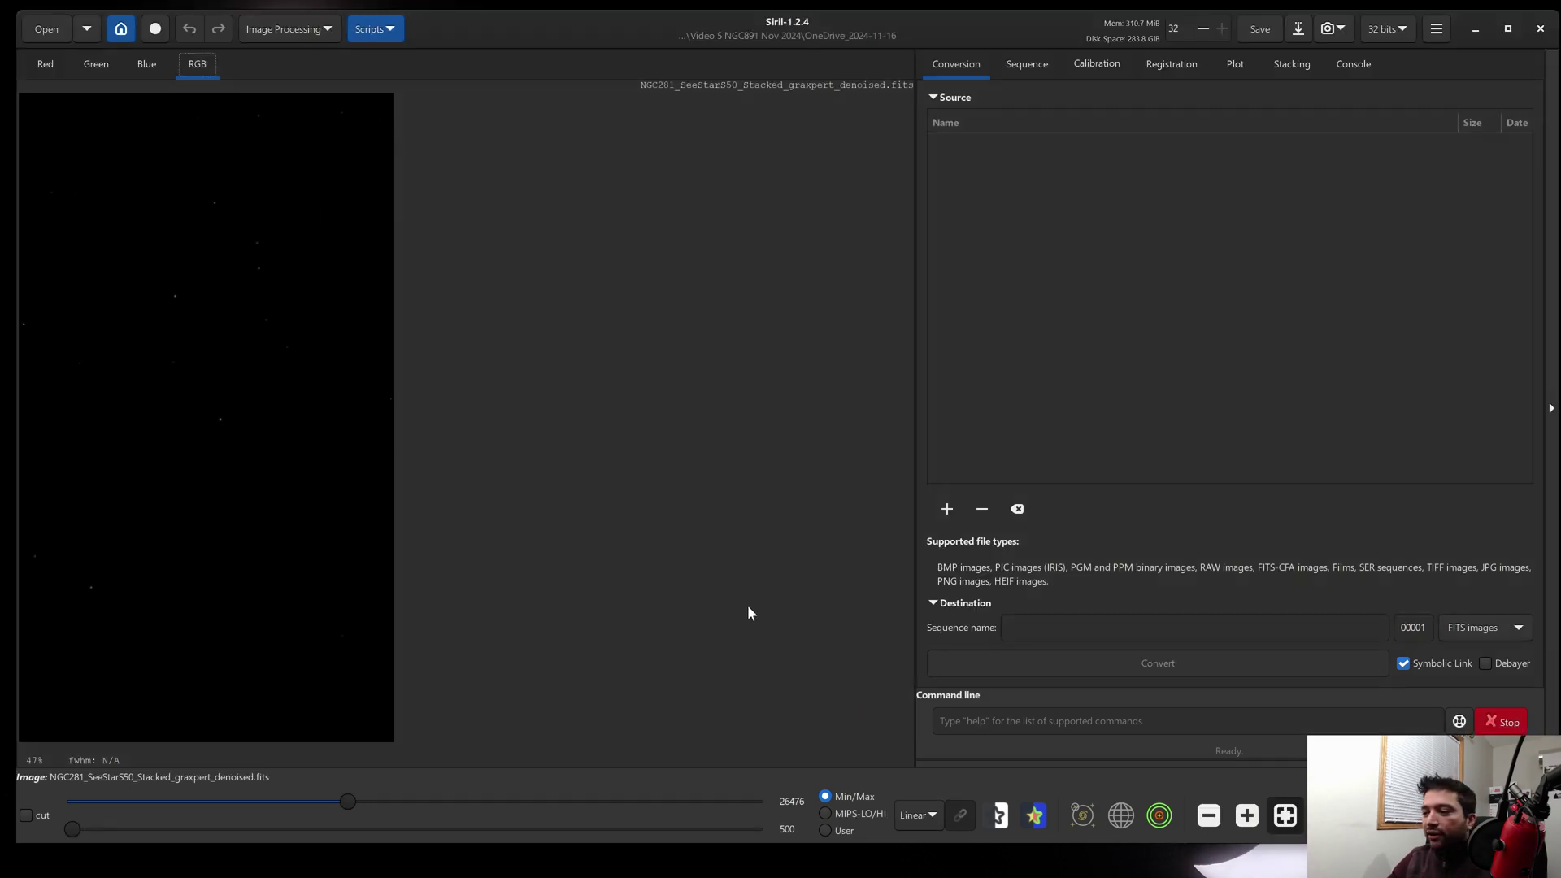
# Step: Switch the display mode from Linear to AutoStretch and narrow the Siril window
pyautogui.click(920, 816)
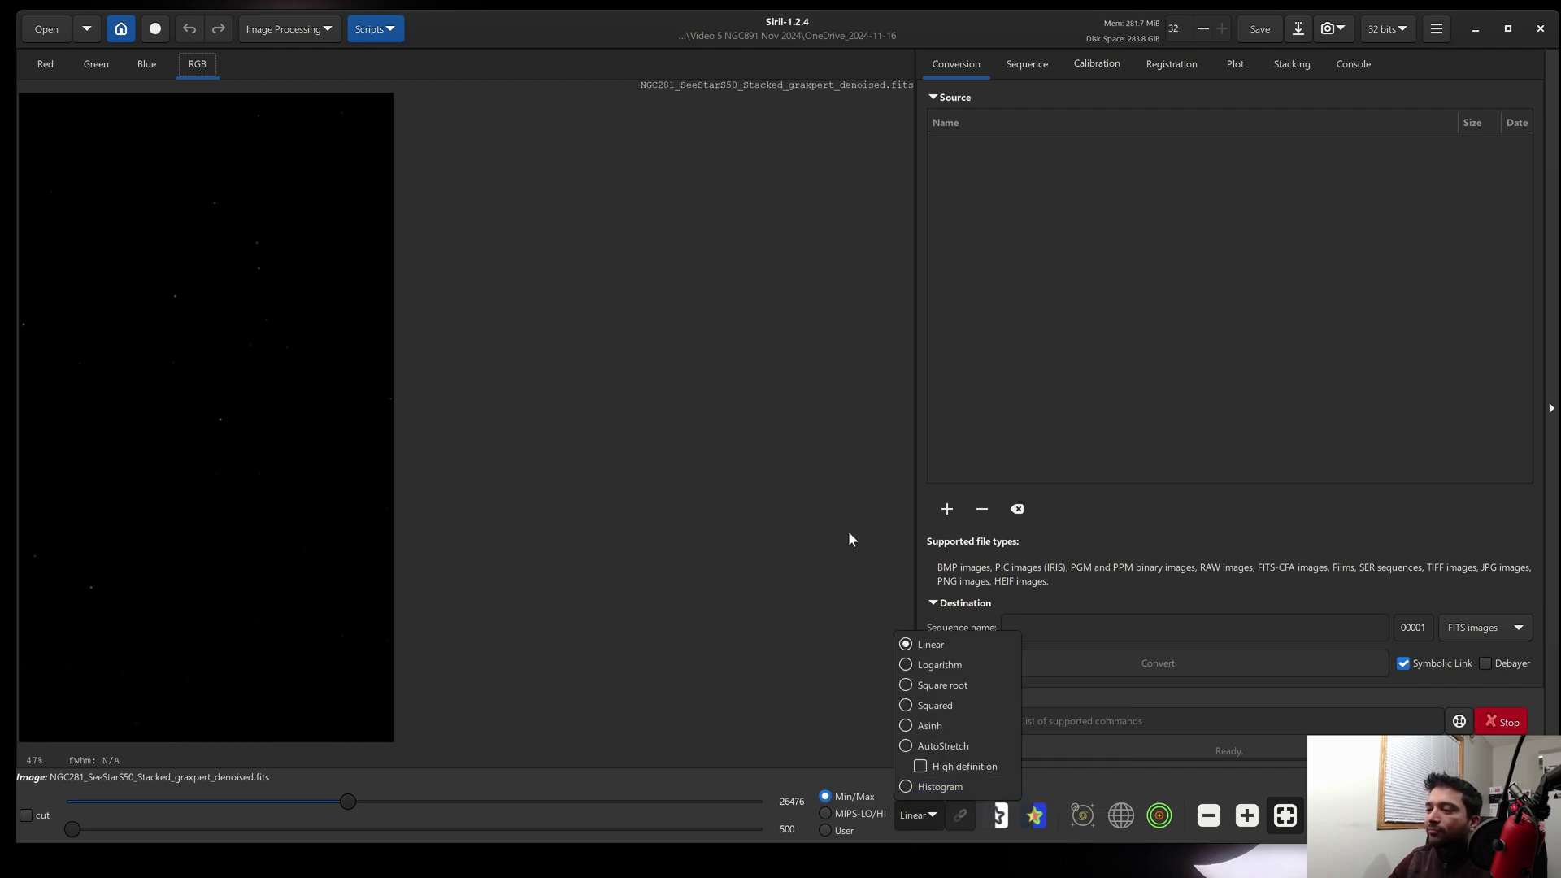
pyautogui.click(931, 746)
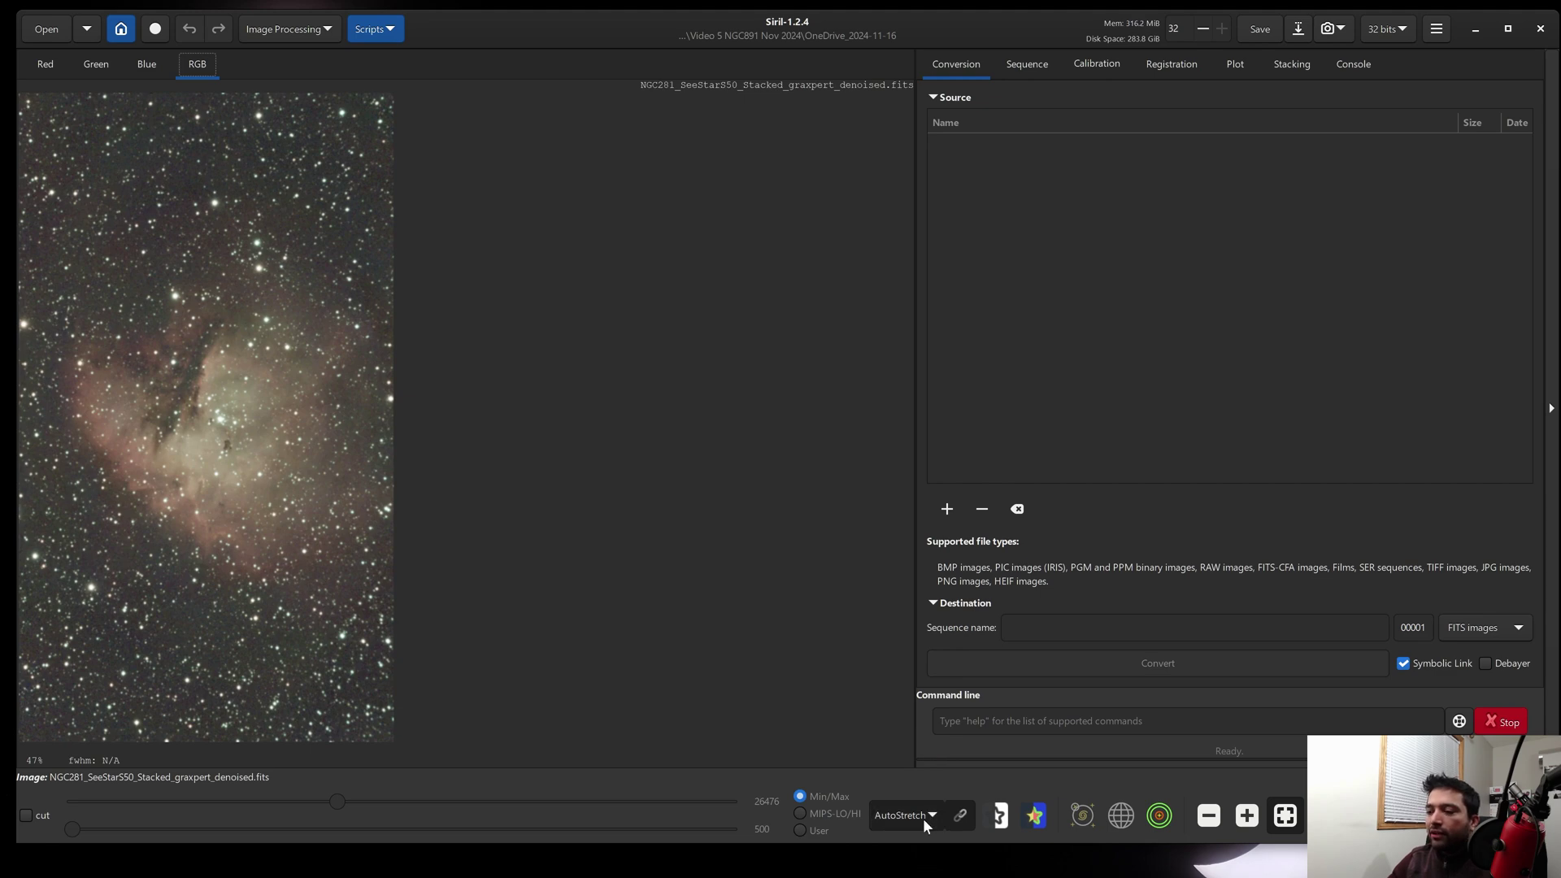
pyautogui.click(923, 816)
pyautogui.click(896, 767)
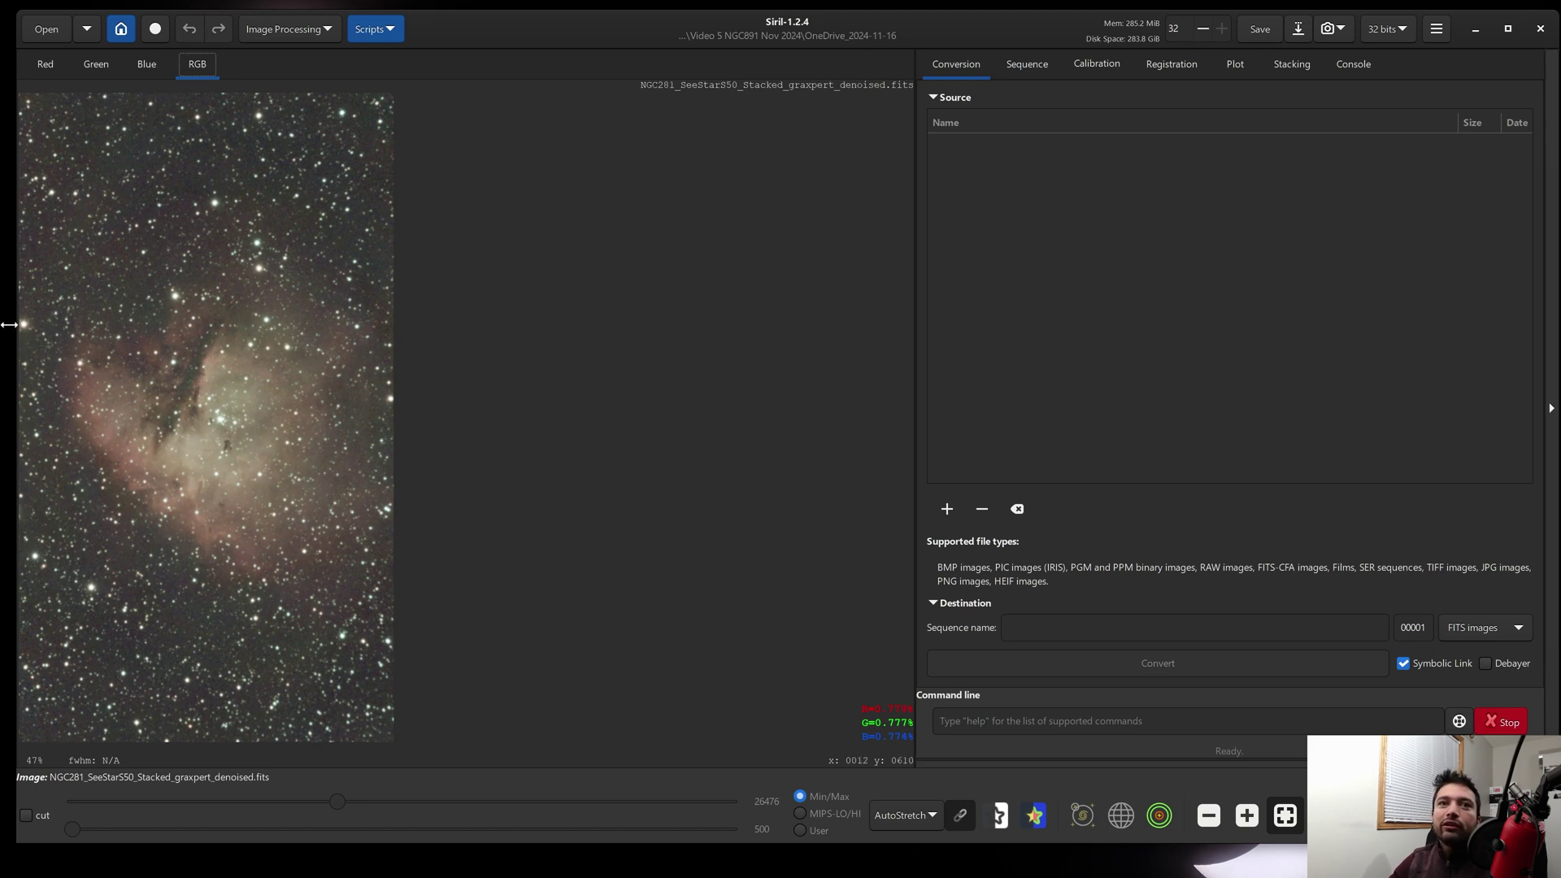
pyautogui.moveTo(12, 325); pyautogui.dragTo(350, 325)
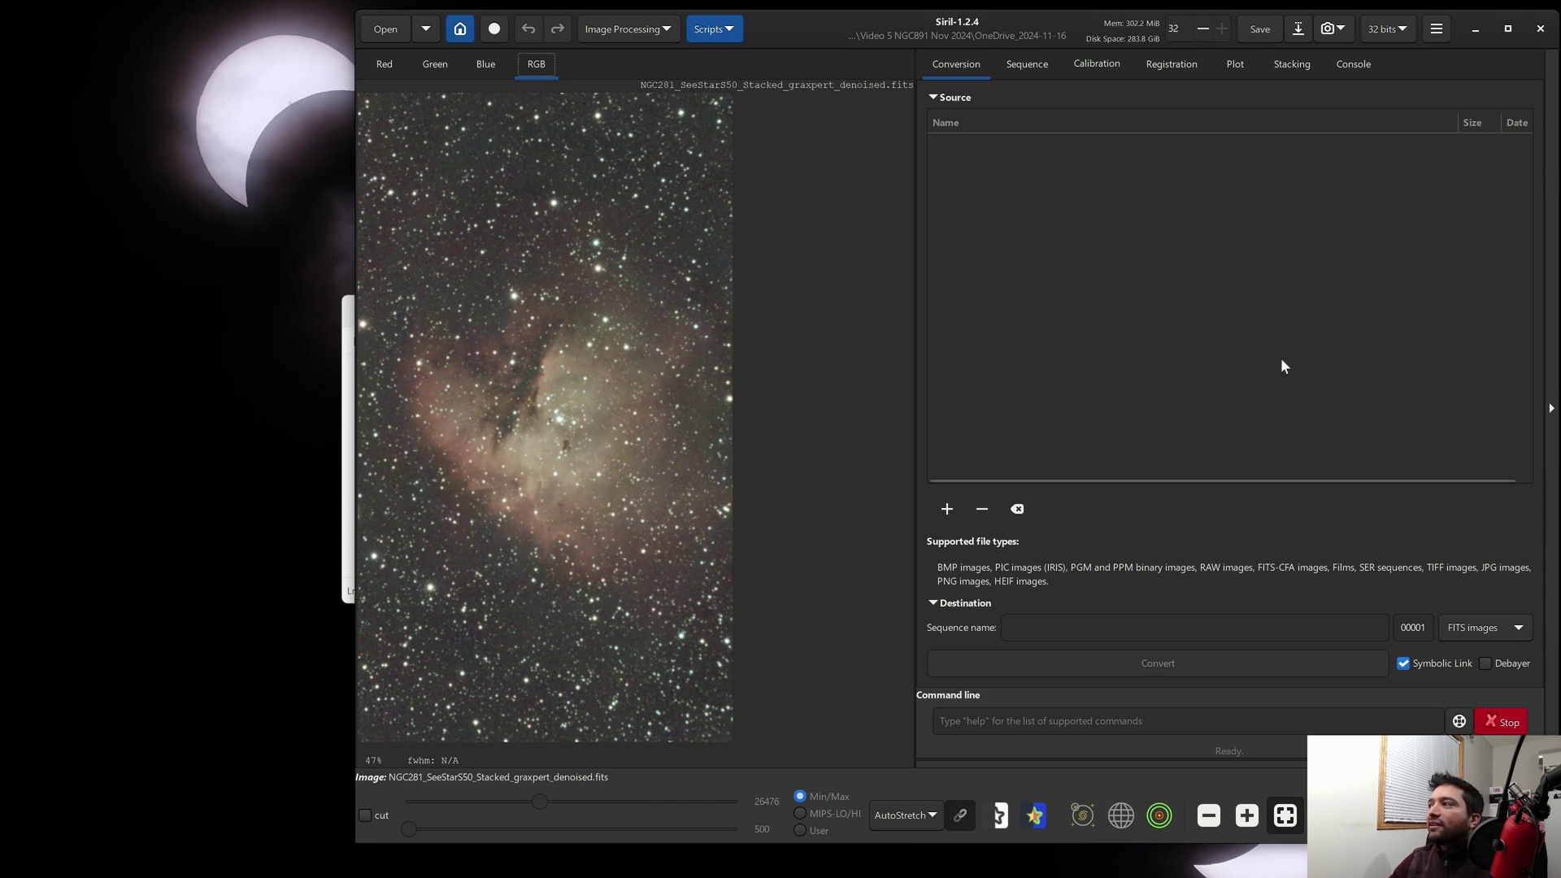
# Step: Highlight Siril steps 5–9 in the Notepad notes, then return to Siril's Image Processing menu
pyautogui.hotkey('alt', 'Tab')
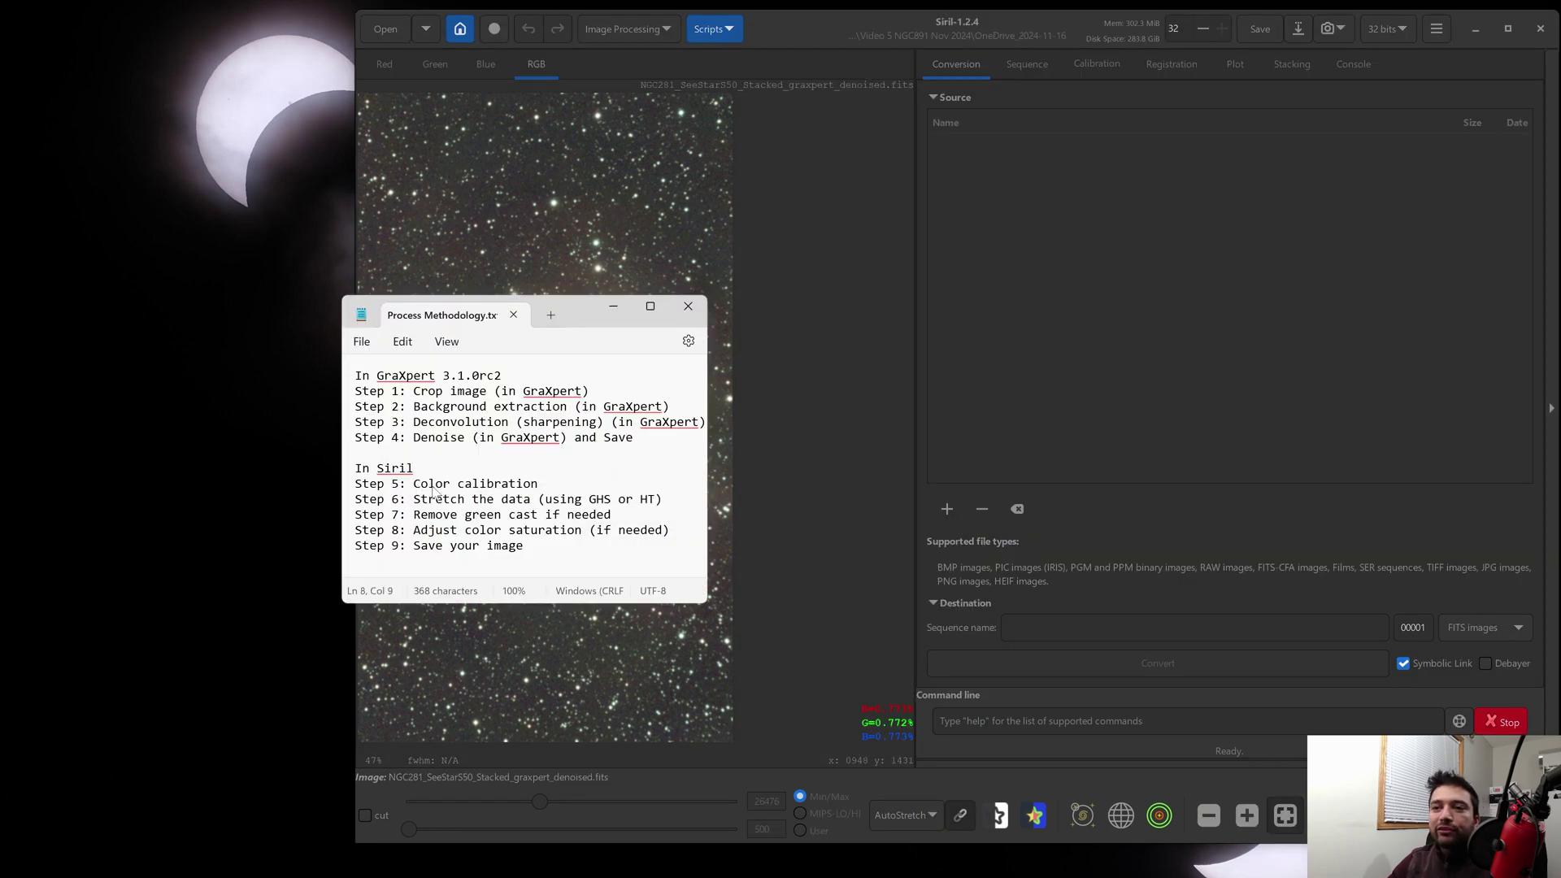
pyautogui.moveTo(414, 484); pyautogui.dragTo(580, 550)
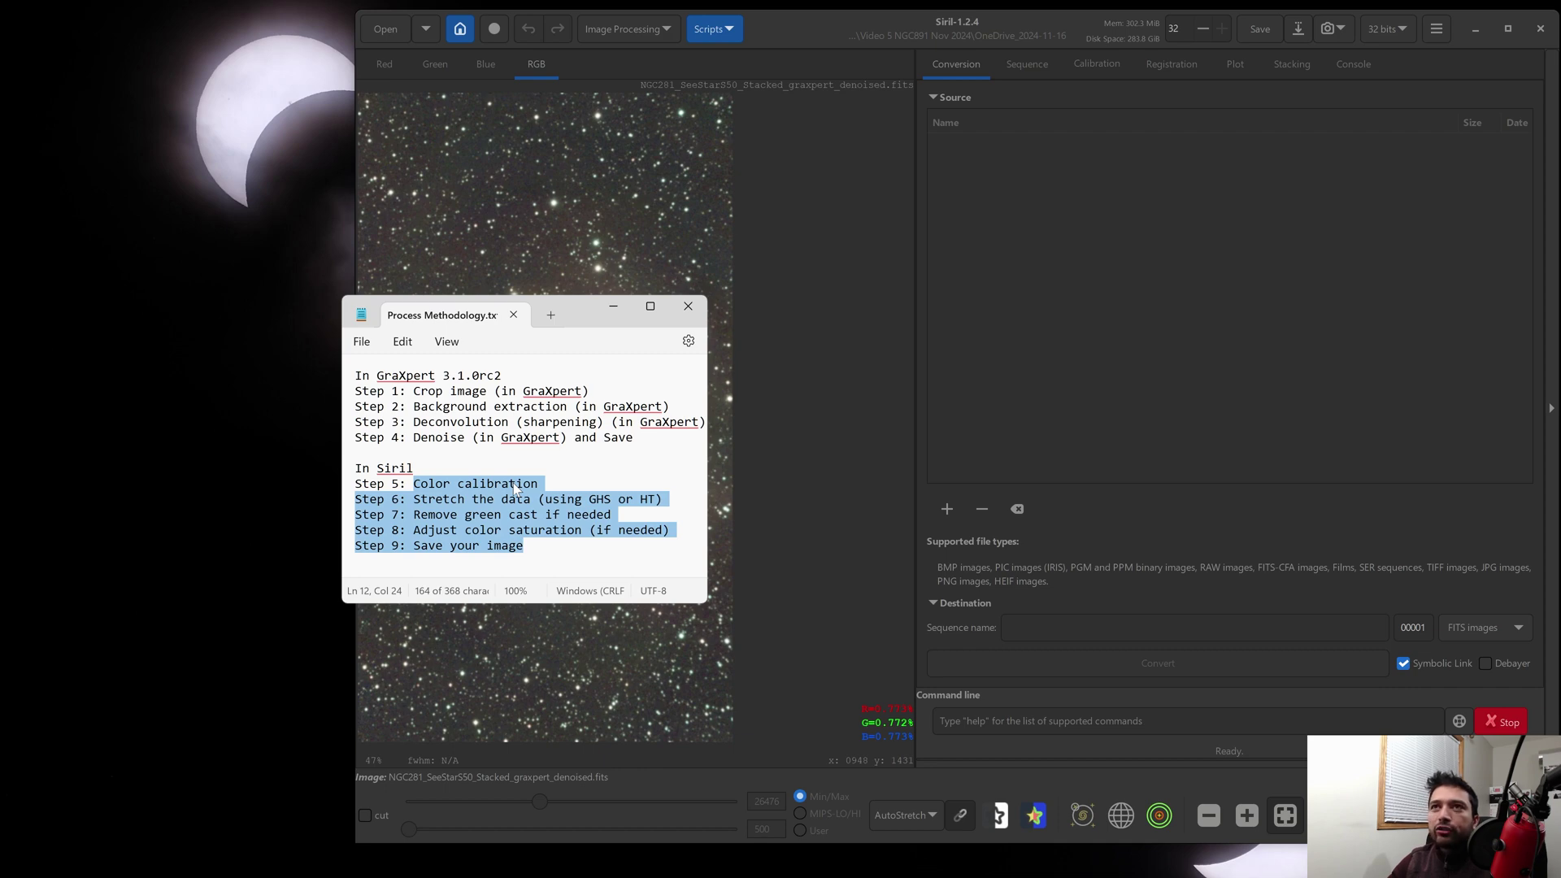
pyautogui.click(1056, 328)
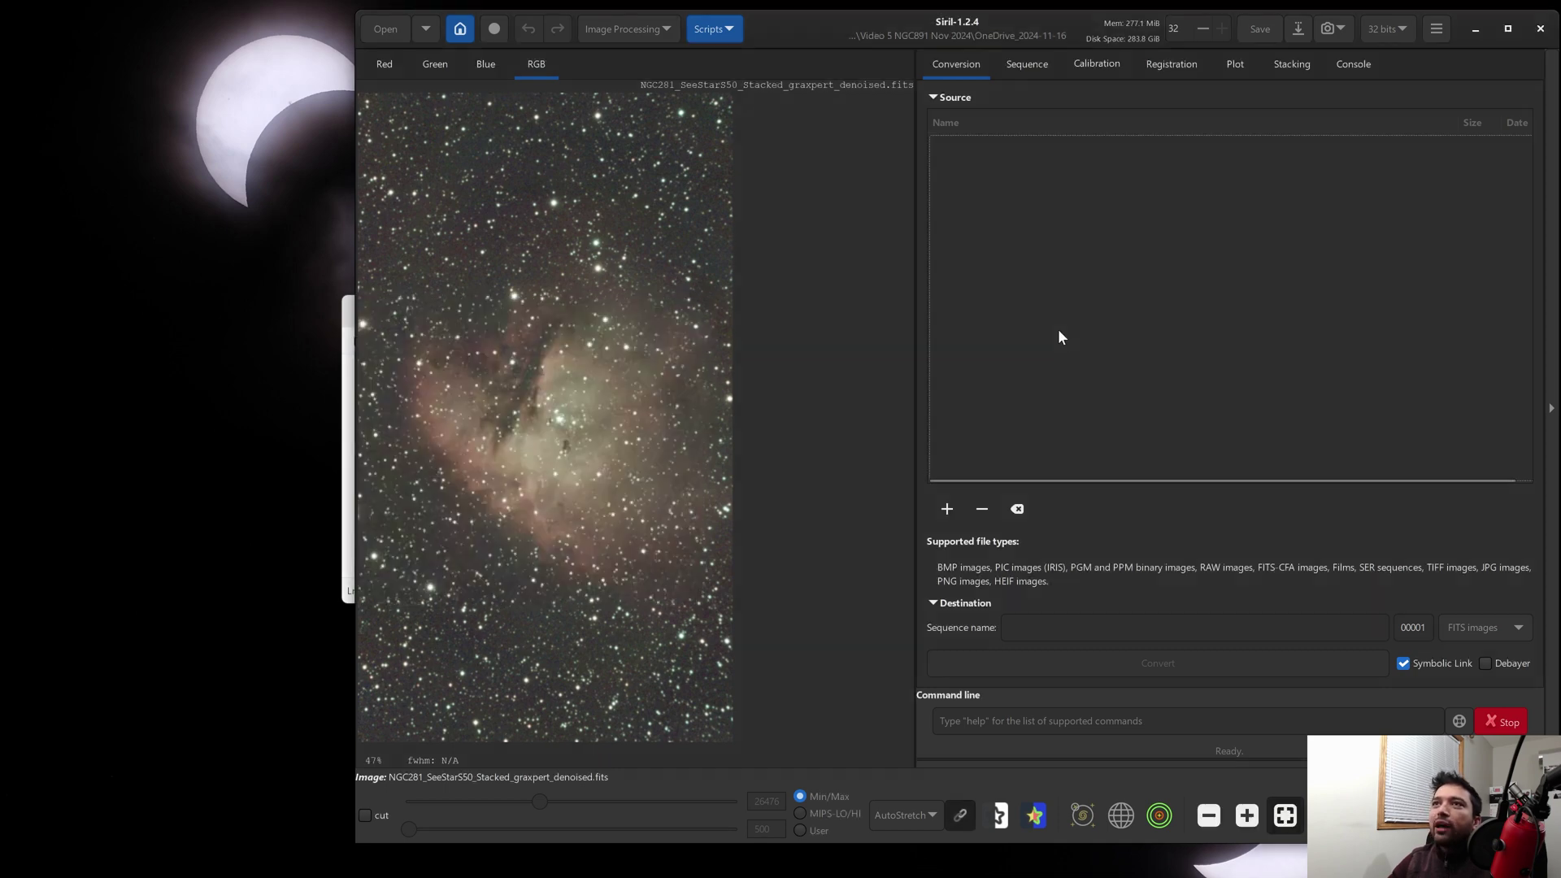
pyautogui.click(632, 32)
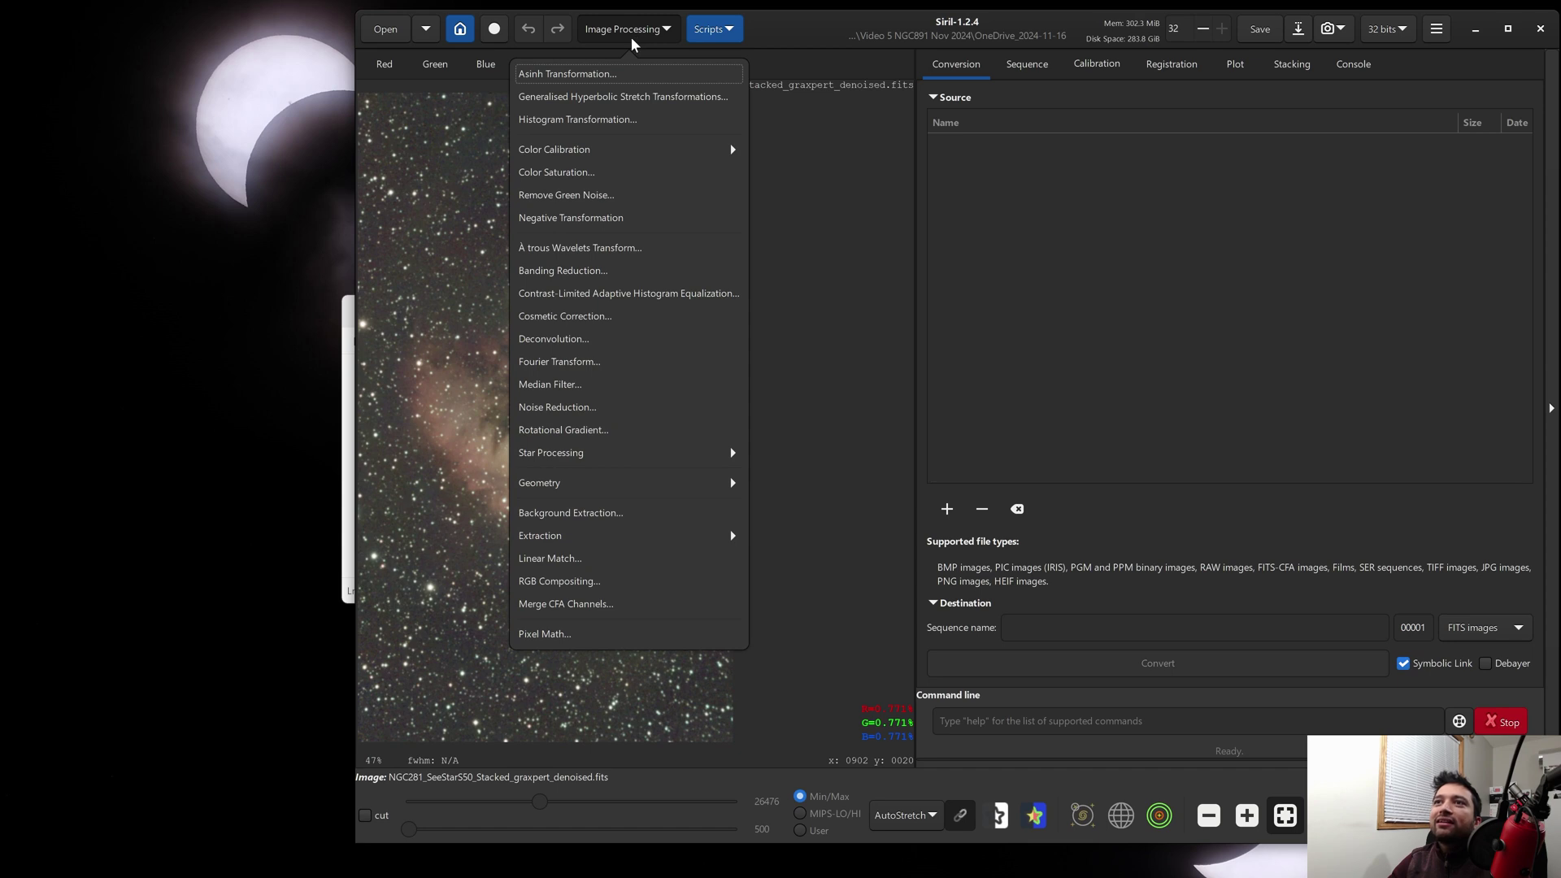
# Step: Run Photometric Color Calibration using the coordinates found by searching 'ngc281'
pyautogui.click(567, 148)
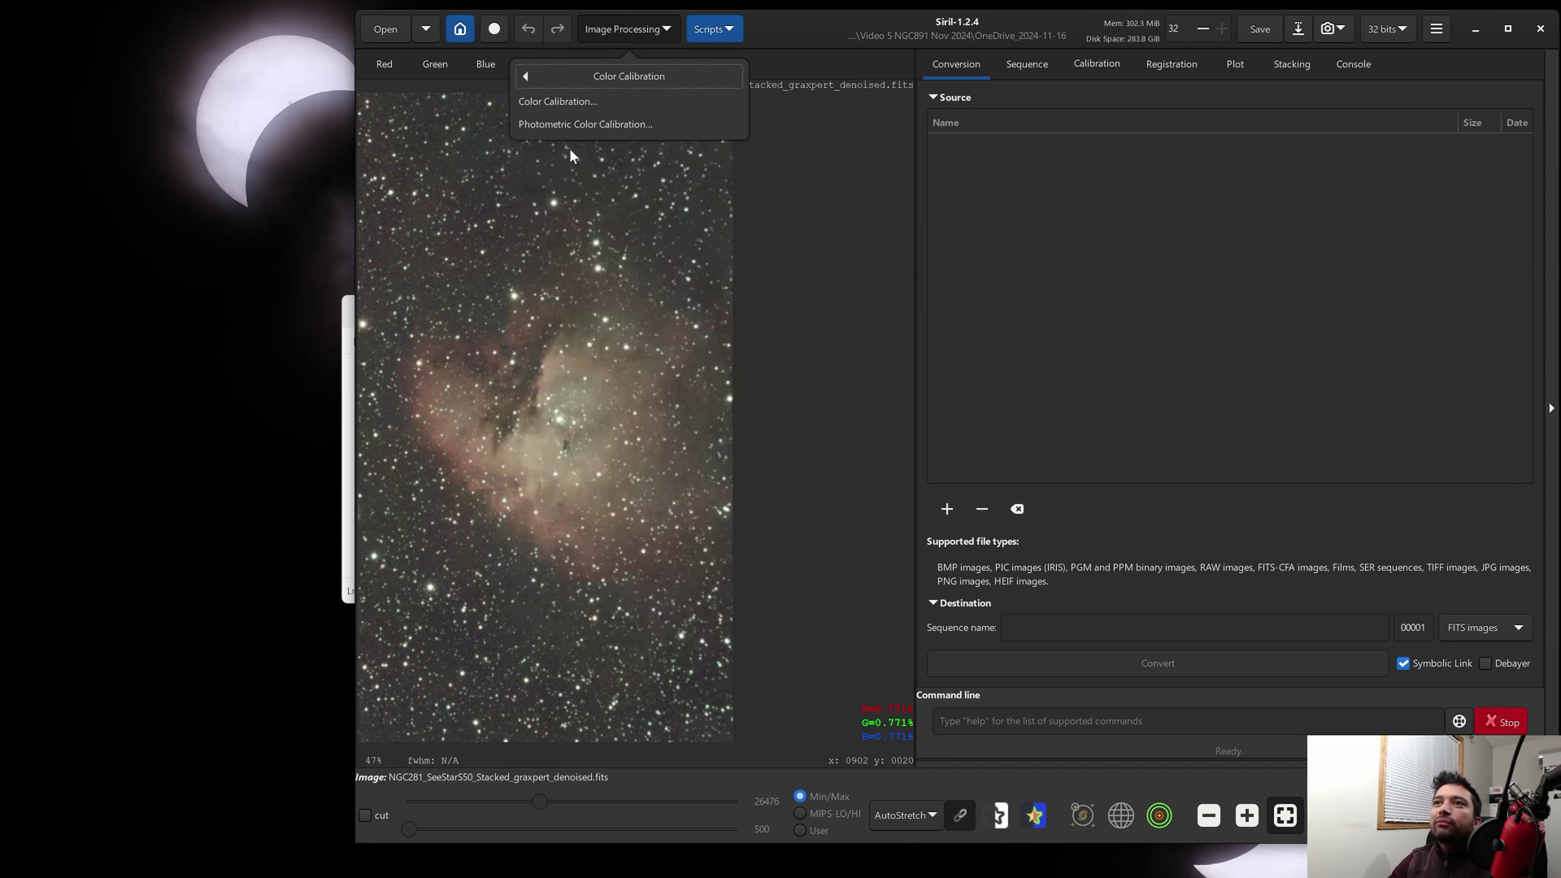
pyautogui.click(630, 127)
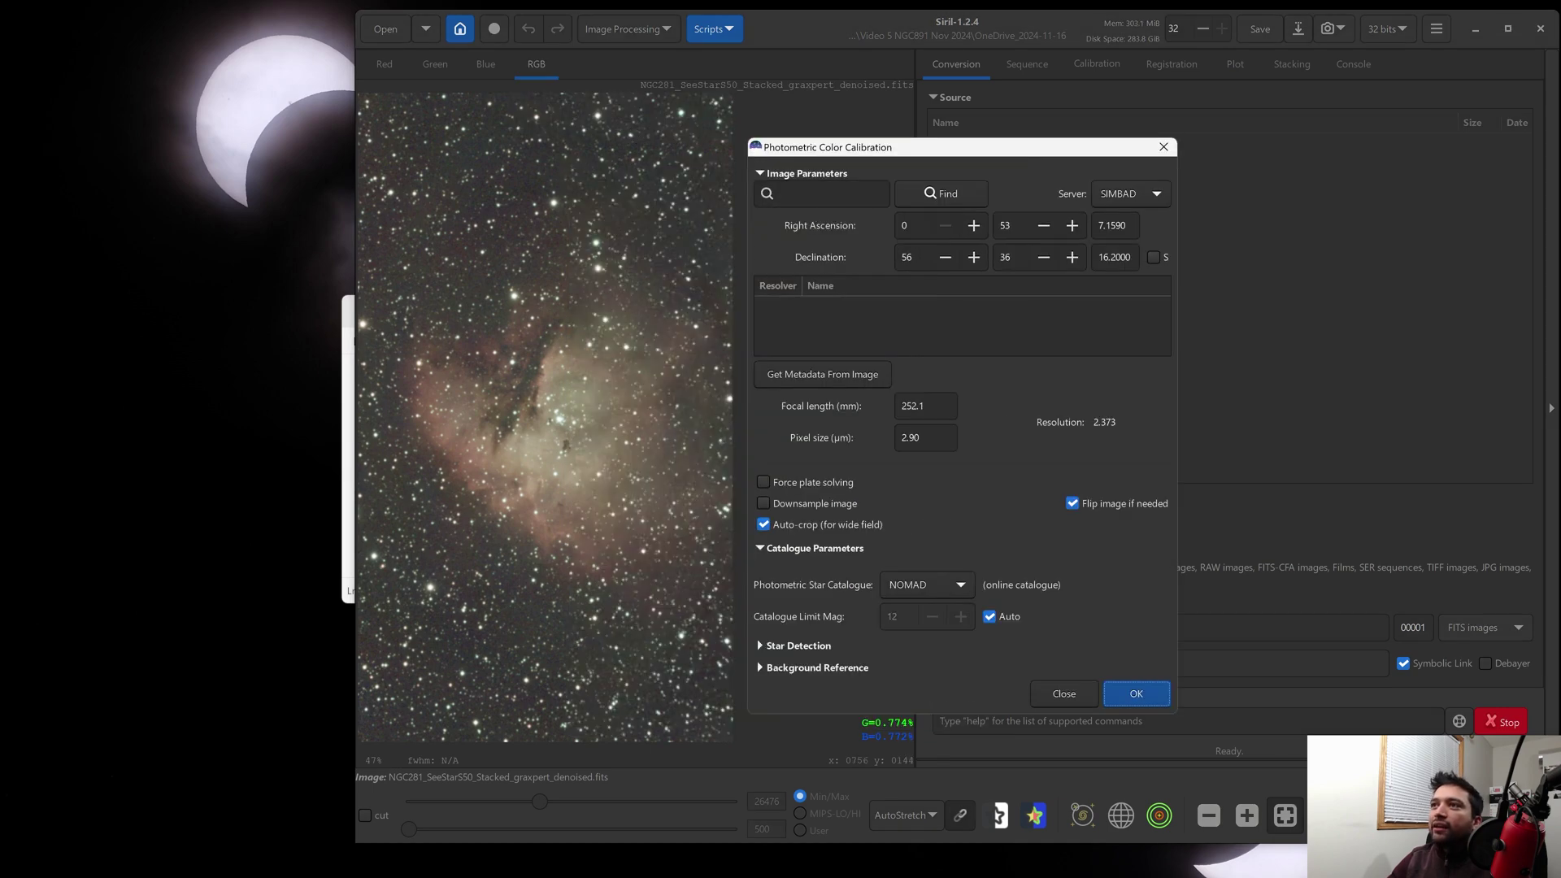
pyautogui.click(825, 193)
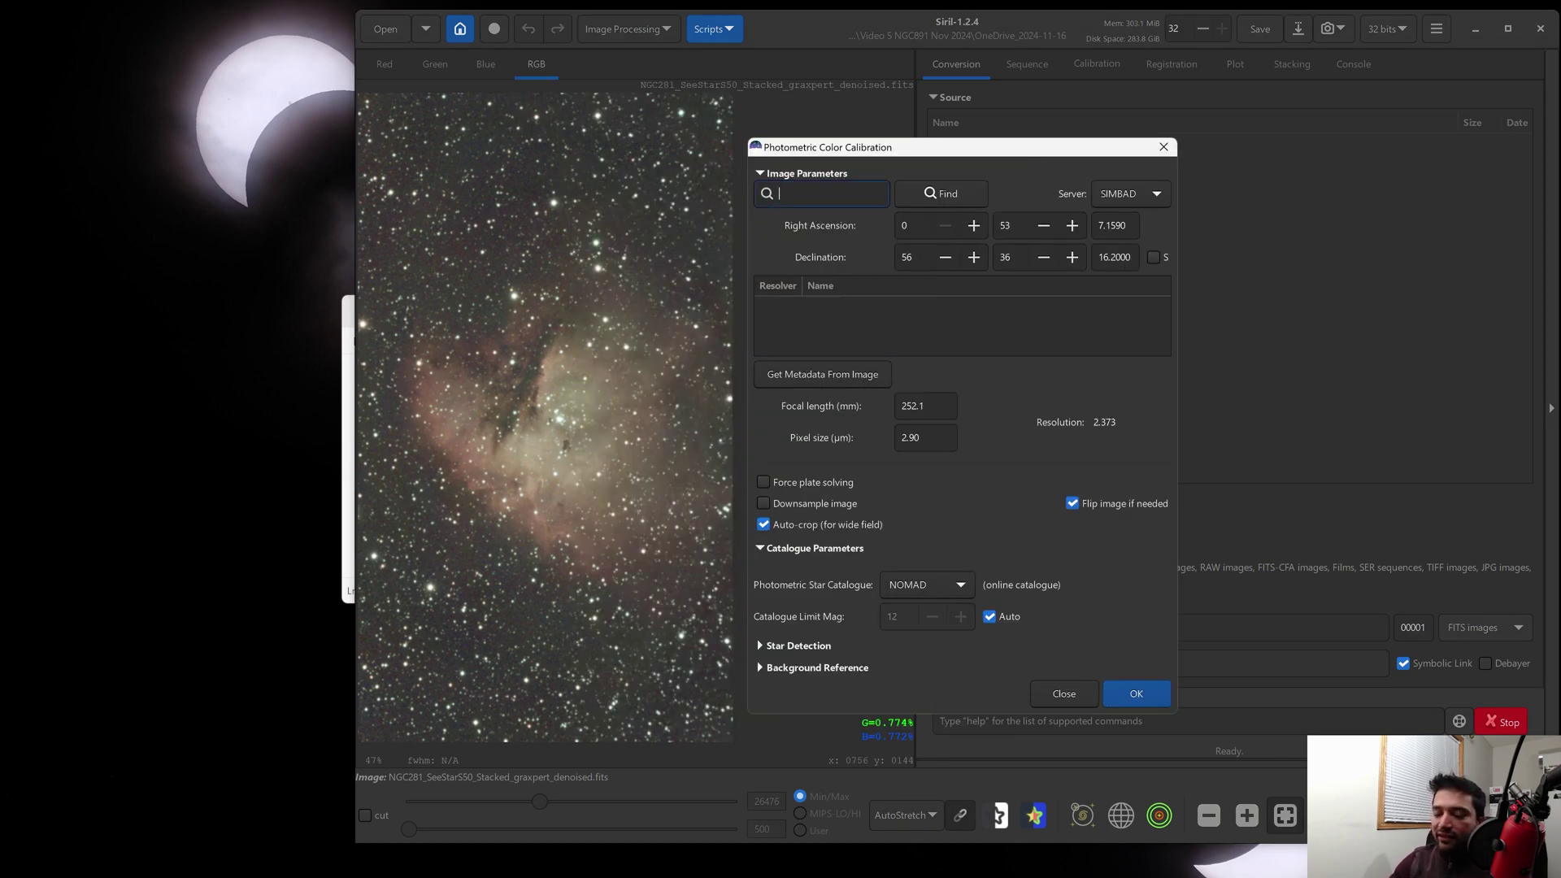
pyautogui.write('n')
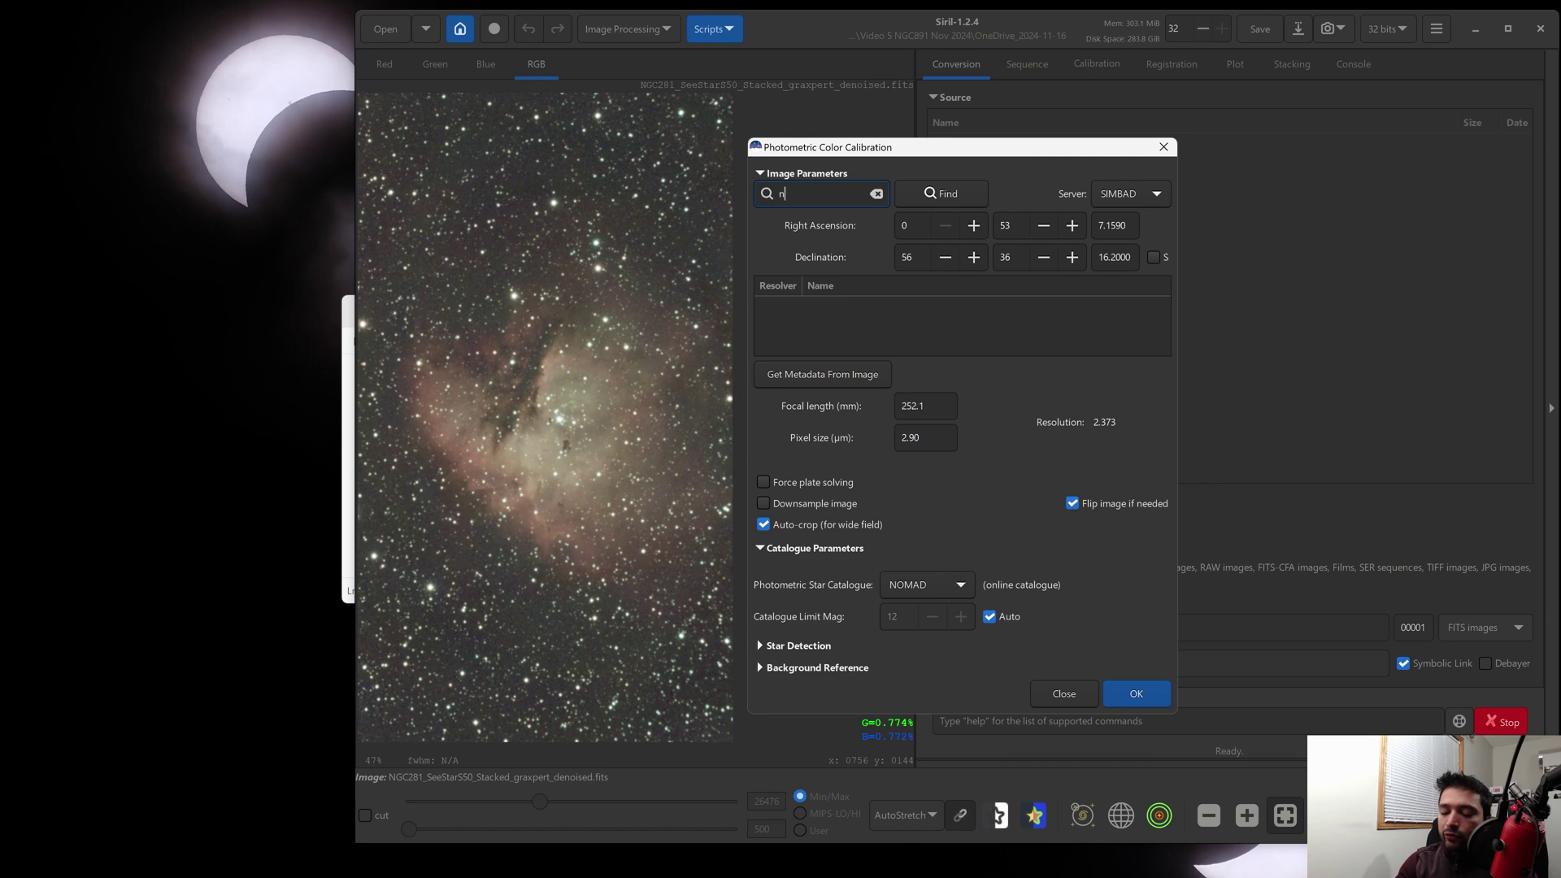
pyautogui.write('gc281')
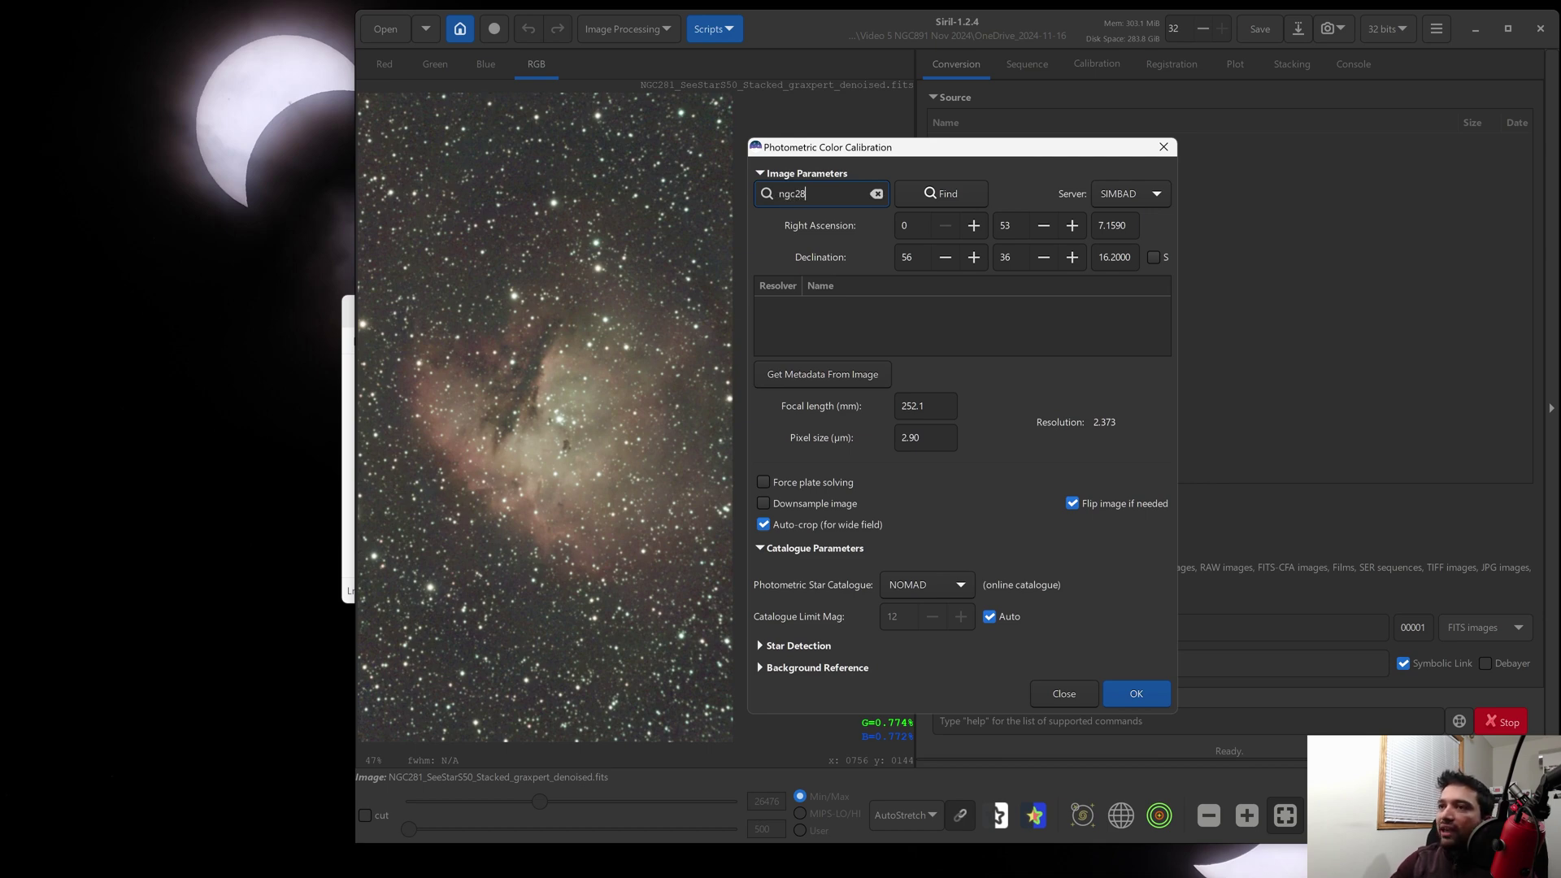
pyautogui.click(938, 193)
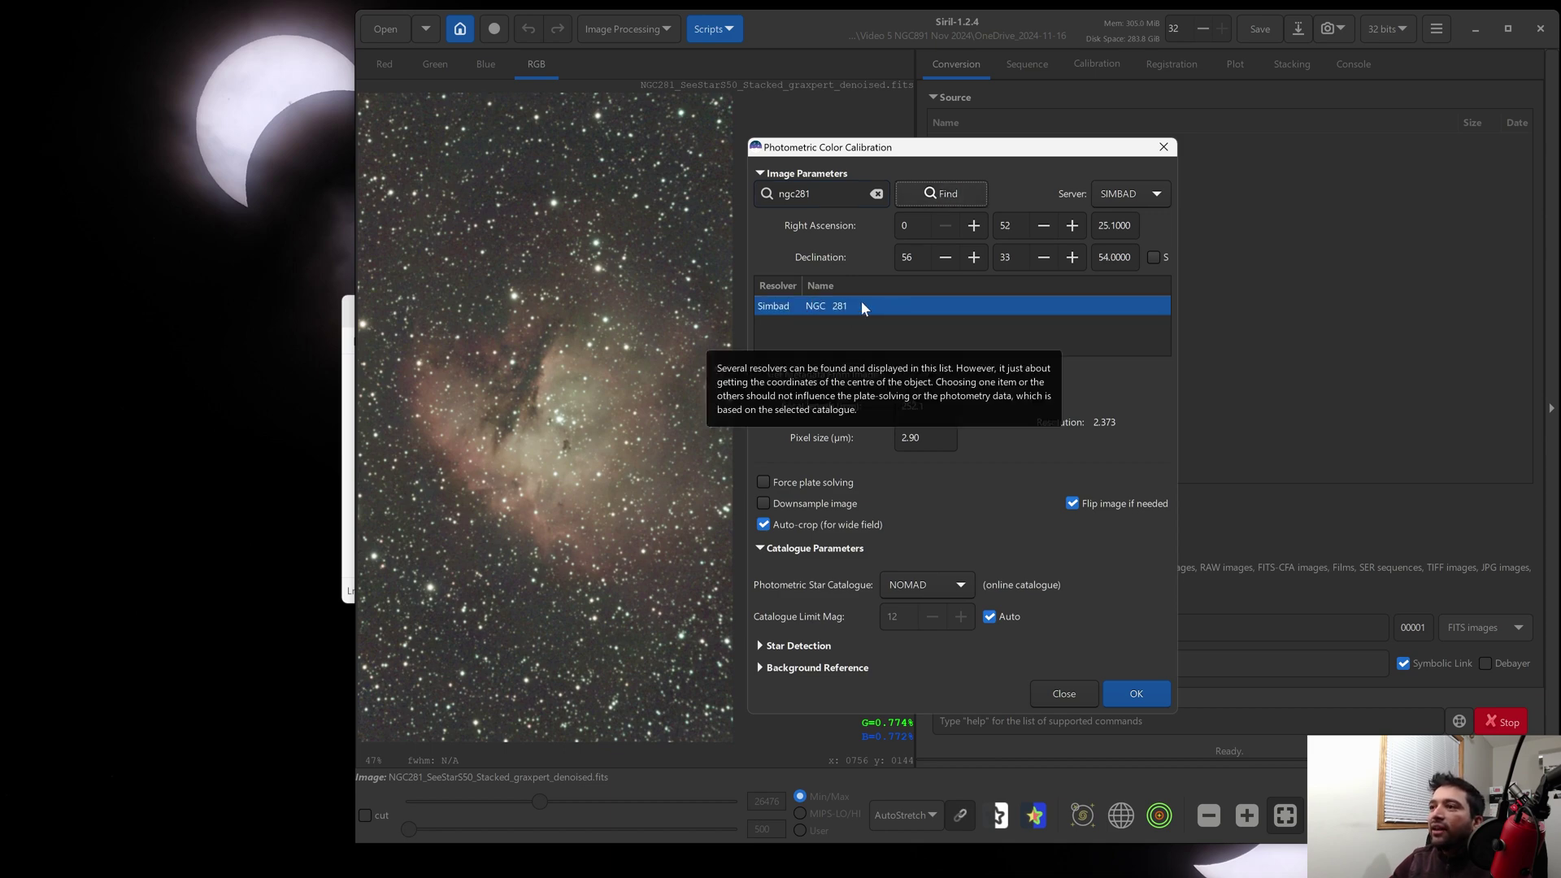
pyautogui.click(1139, 697)
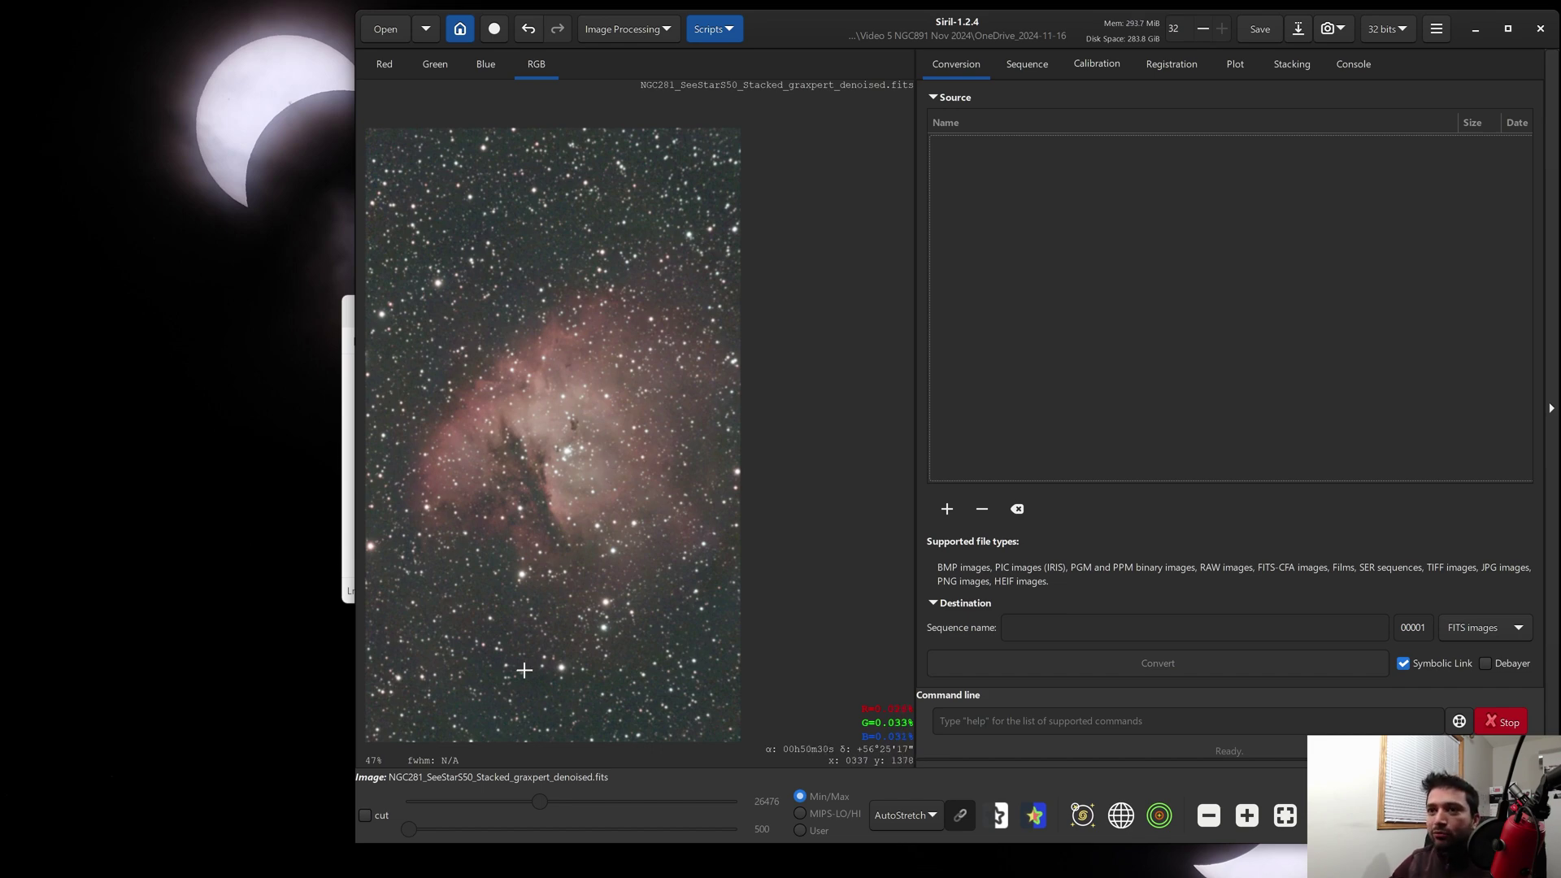
# Step: Clear the marked steps in the Notepad notes, then bring up Siril's display stretch-mode list
pyautogui.hotkey('alt', 'Tab')
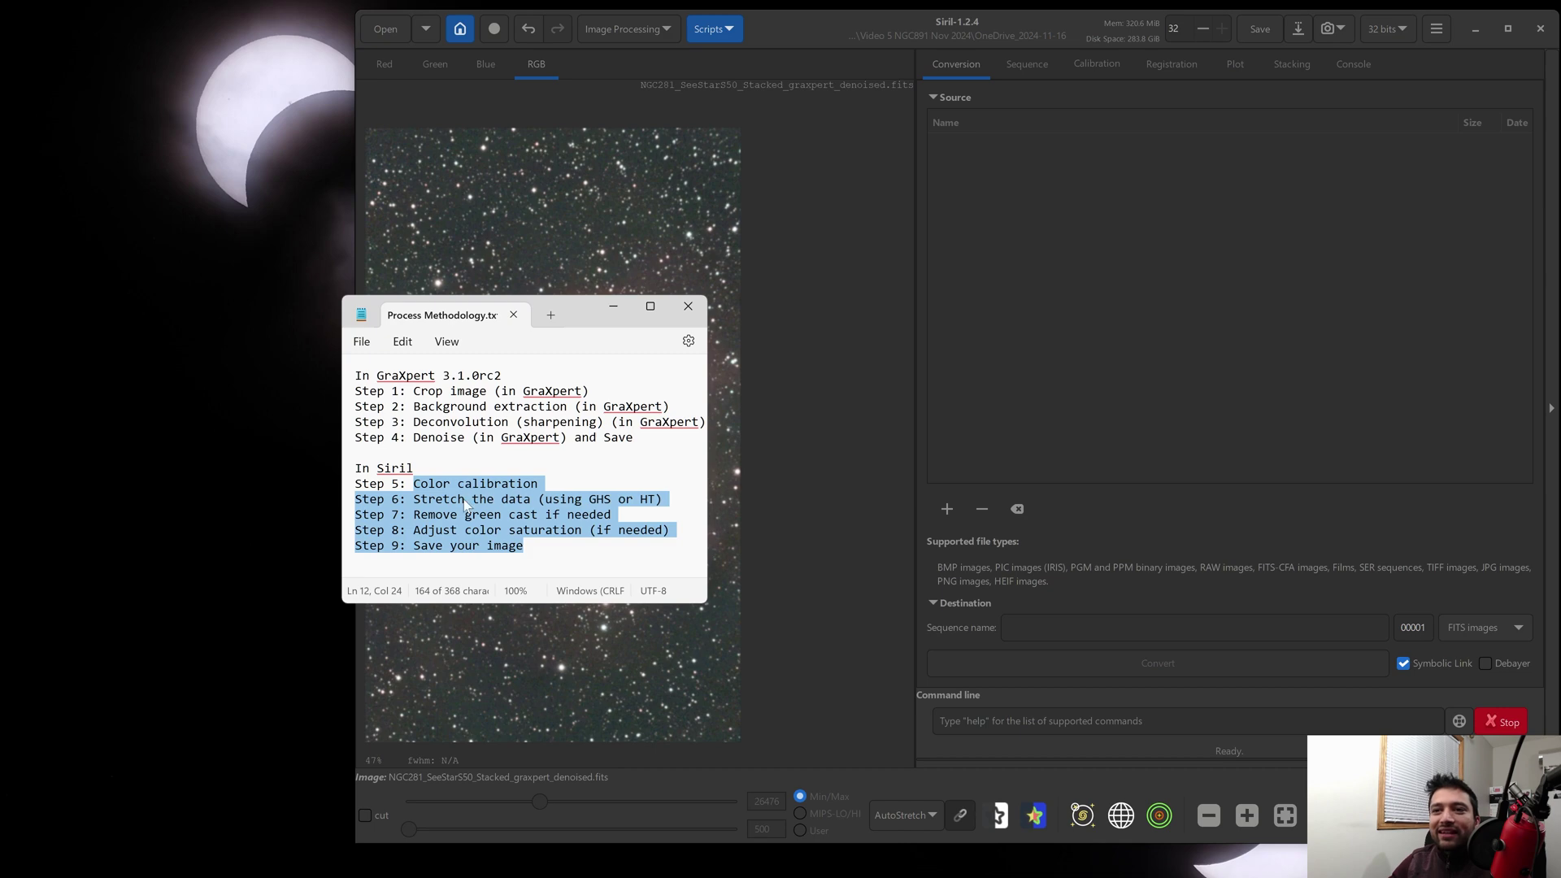
pyautogui.click(464, 498)
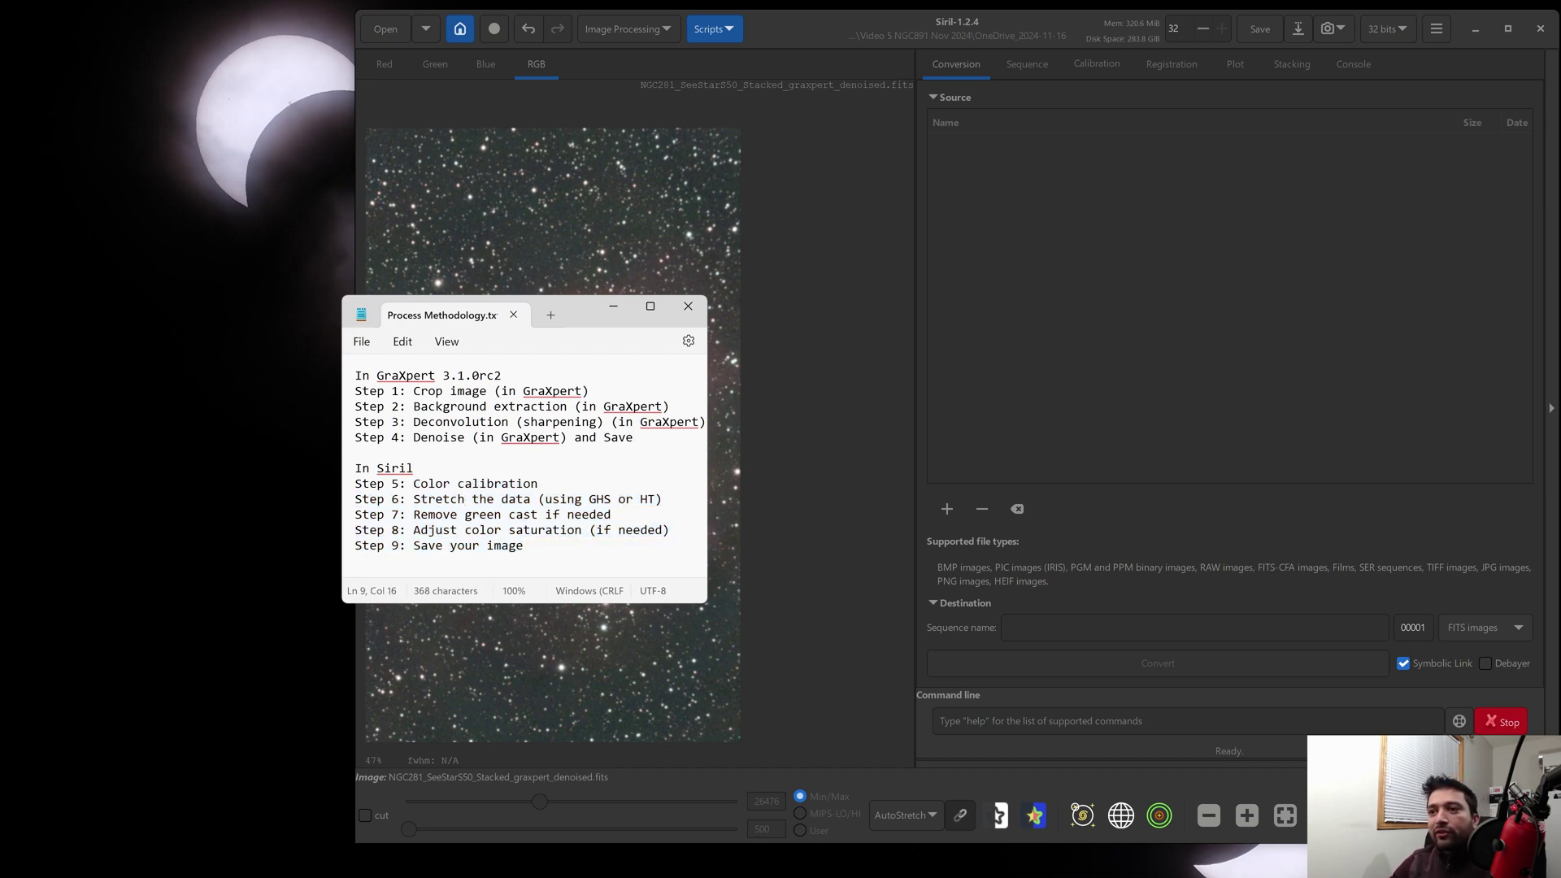
pyautogui.click(860, 450)
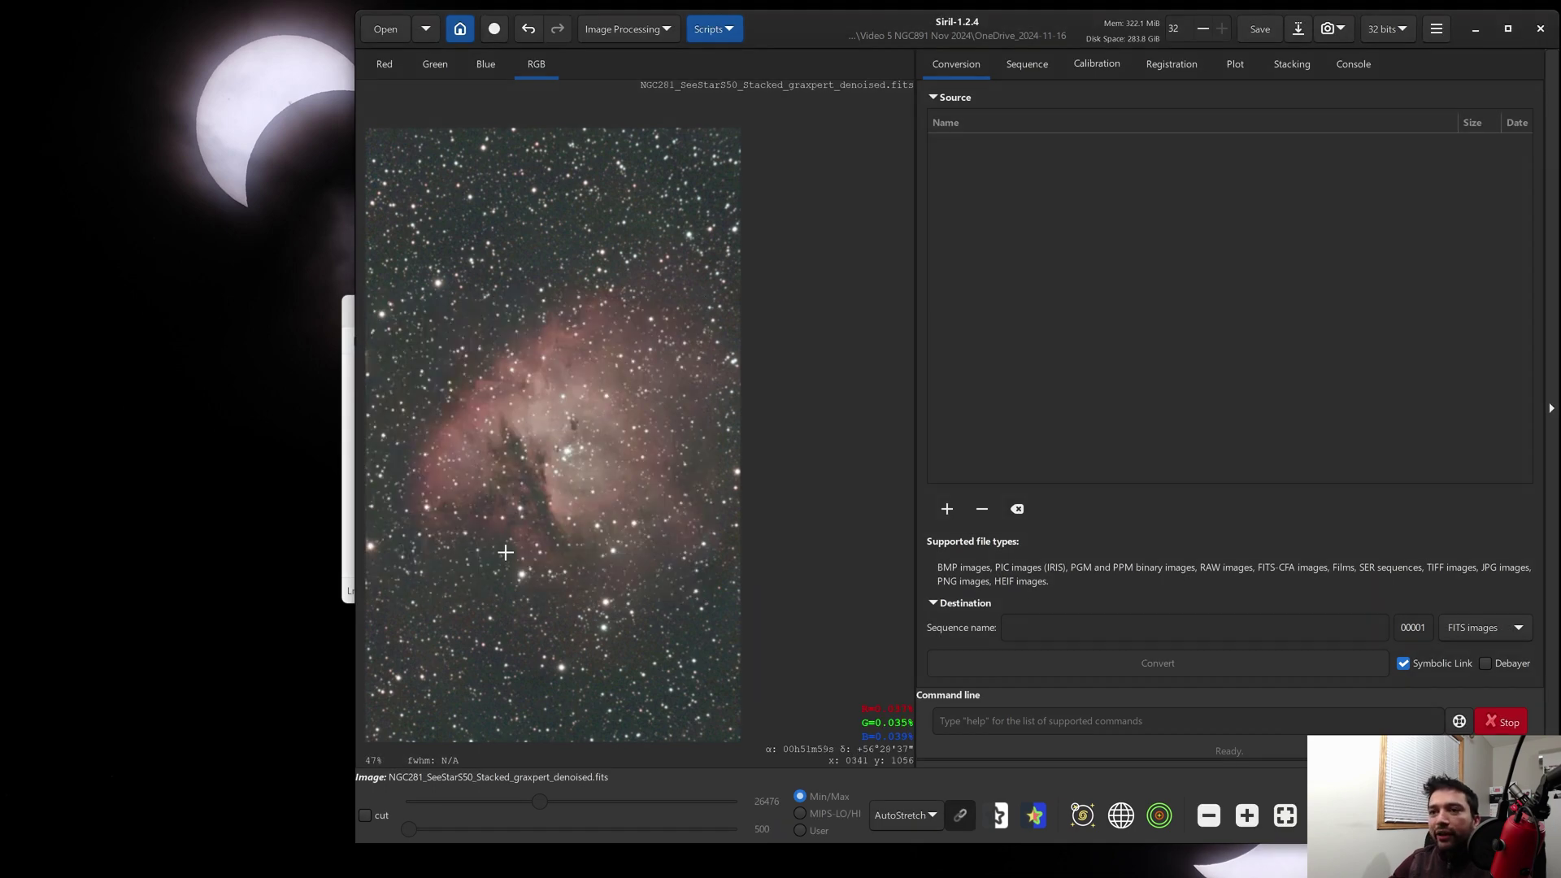
pyautogui.click(923, 817)
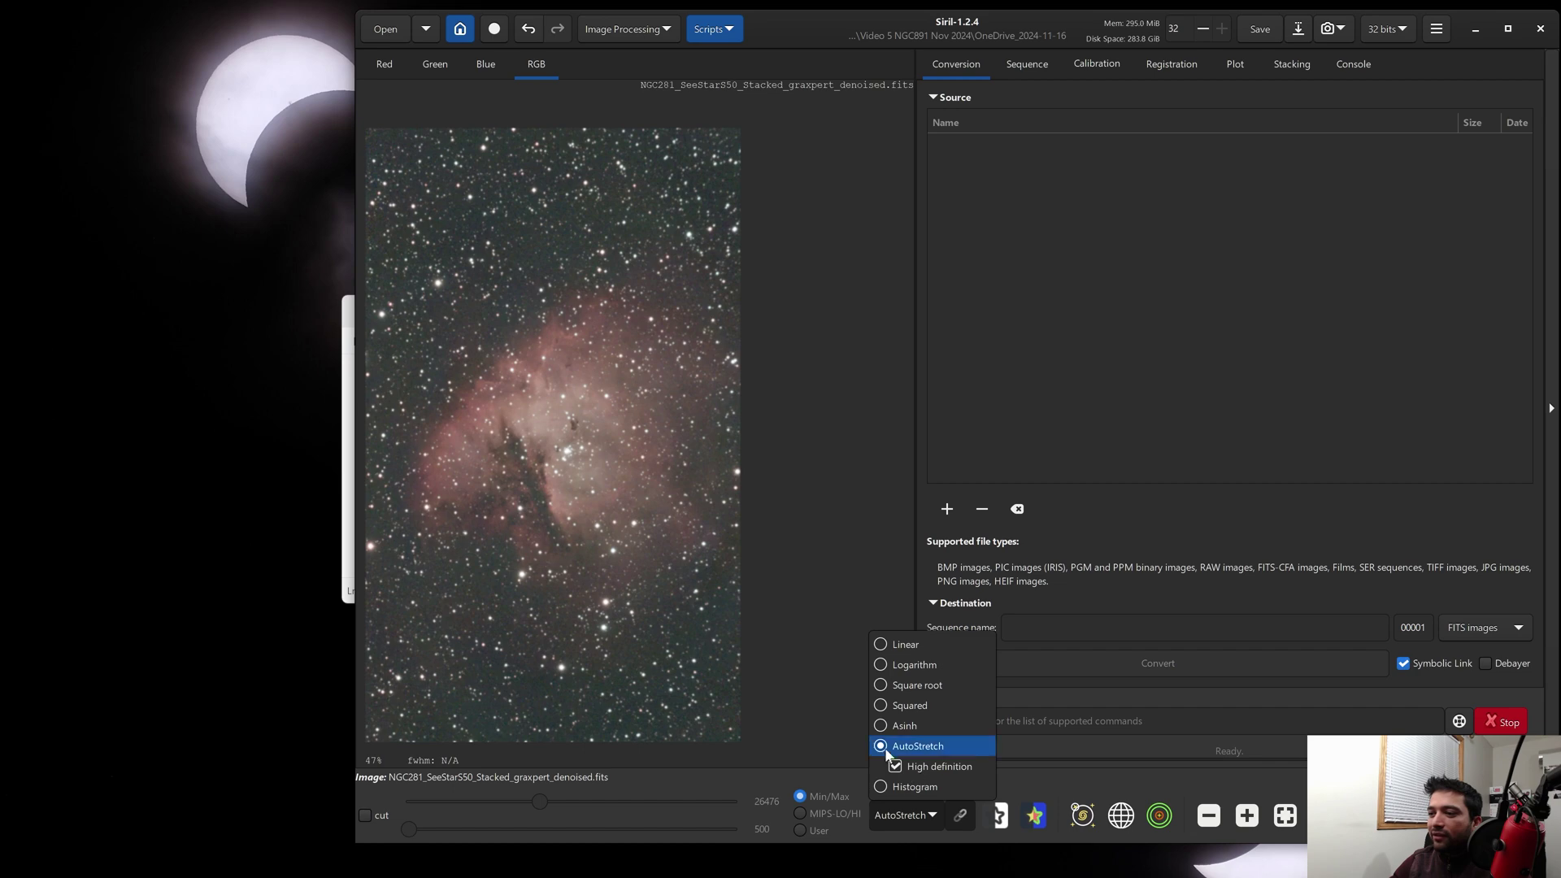
# Step: Switch the preview to Linear display and open the Generalised Hyperbolic Stretch tool
pyautogui.click(881, 642)
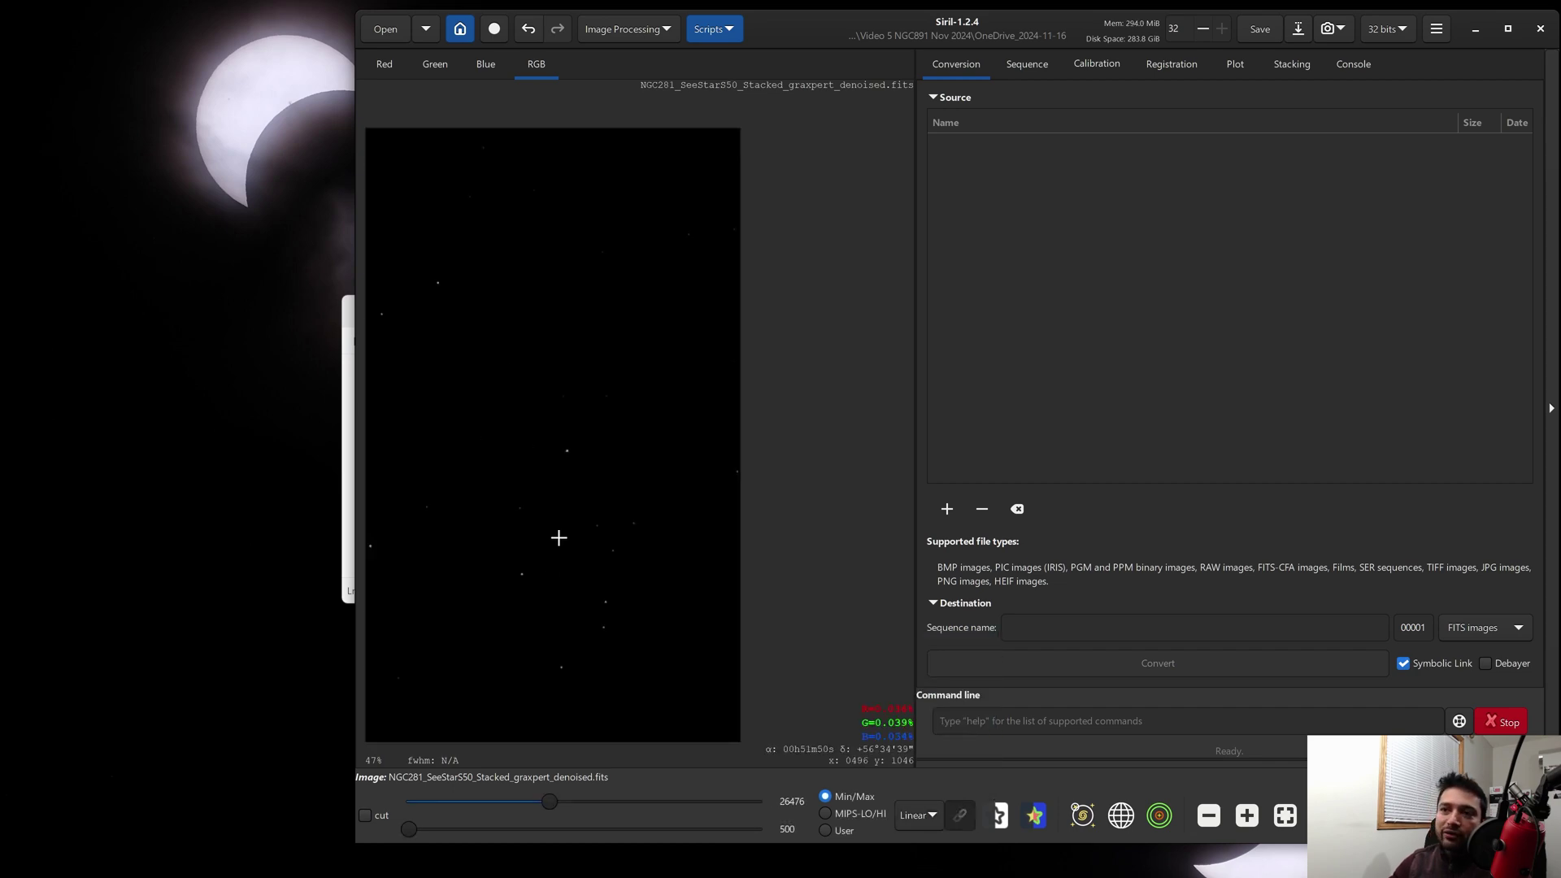
pyautogui.click(641, 32)
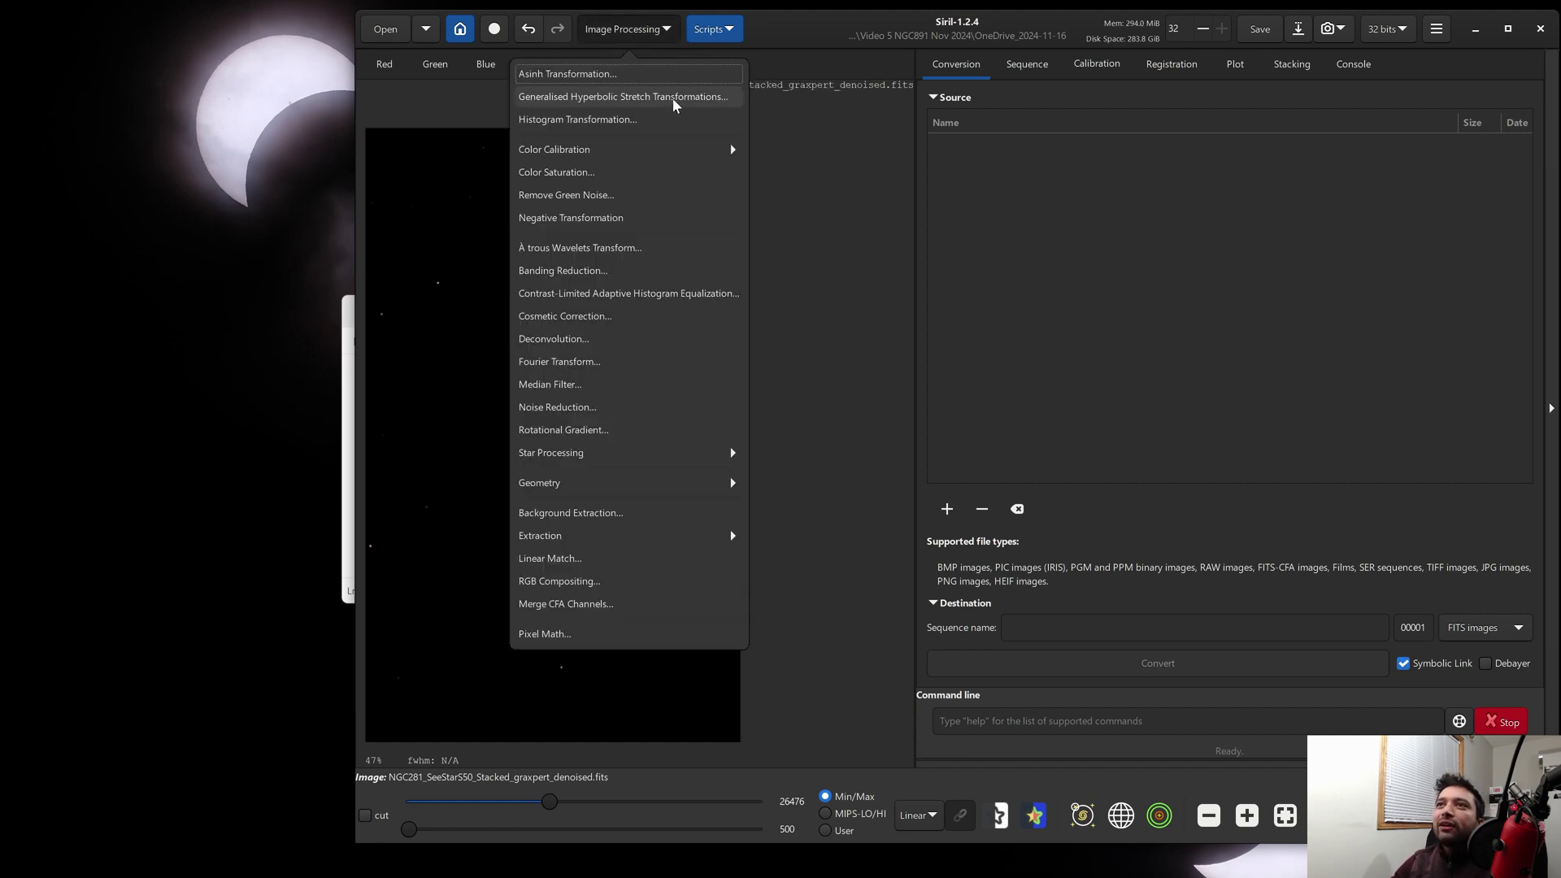
pyautogui.click(648, 95)
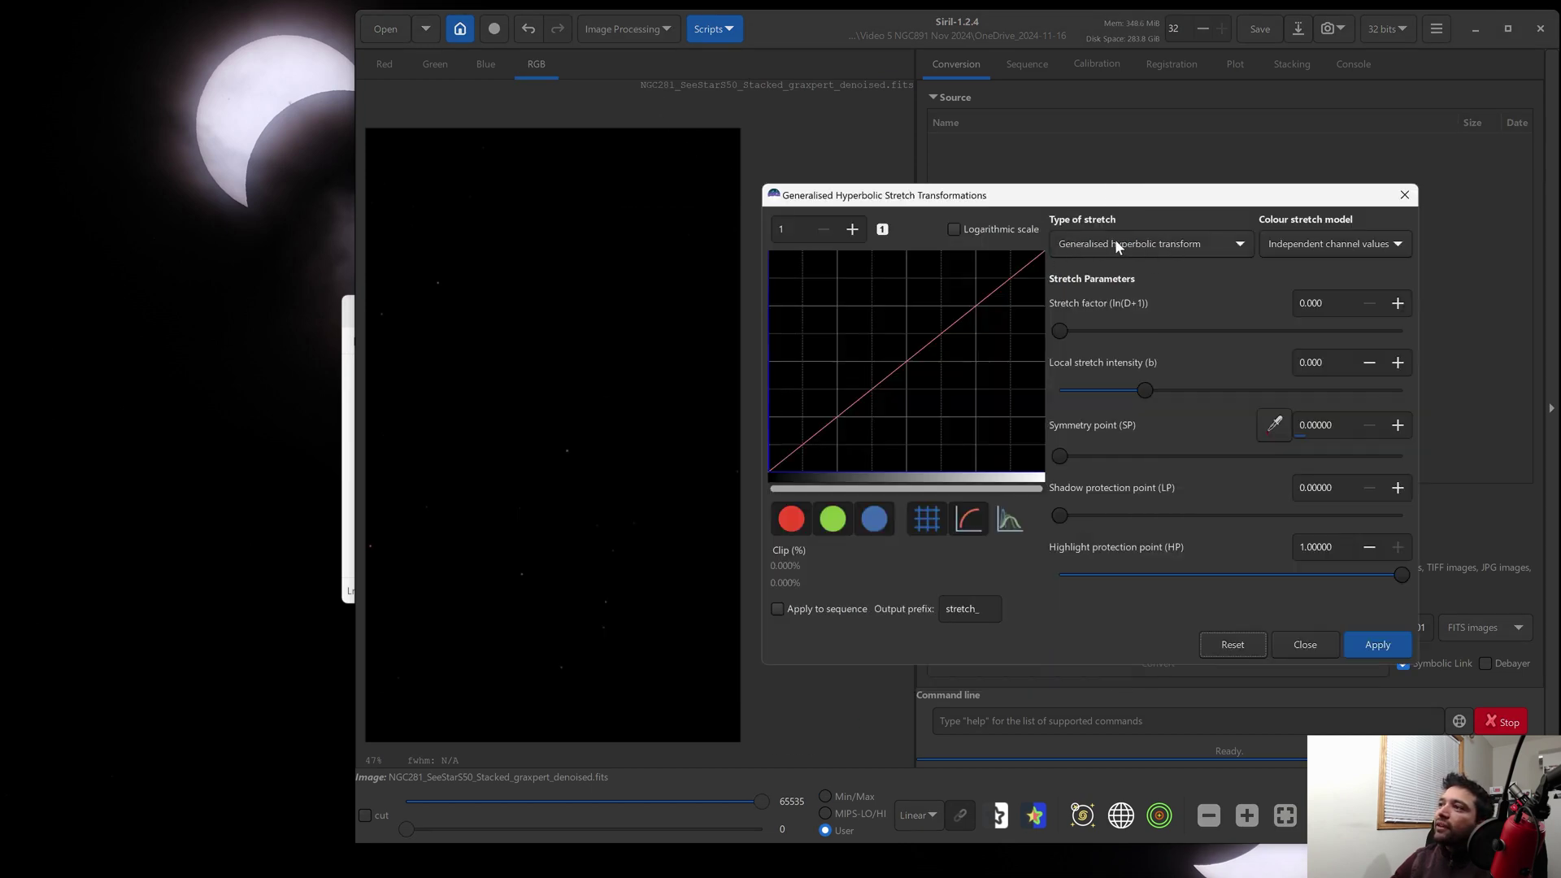
# Step: Set the histogram zoom to 100, test the black point, then select the Generalised hyperbolic transform
pyautogui.click(1184, 243)
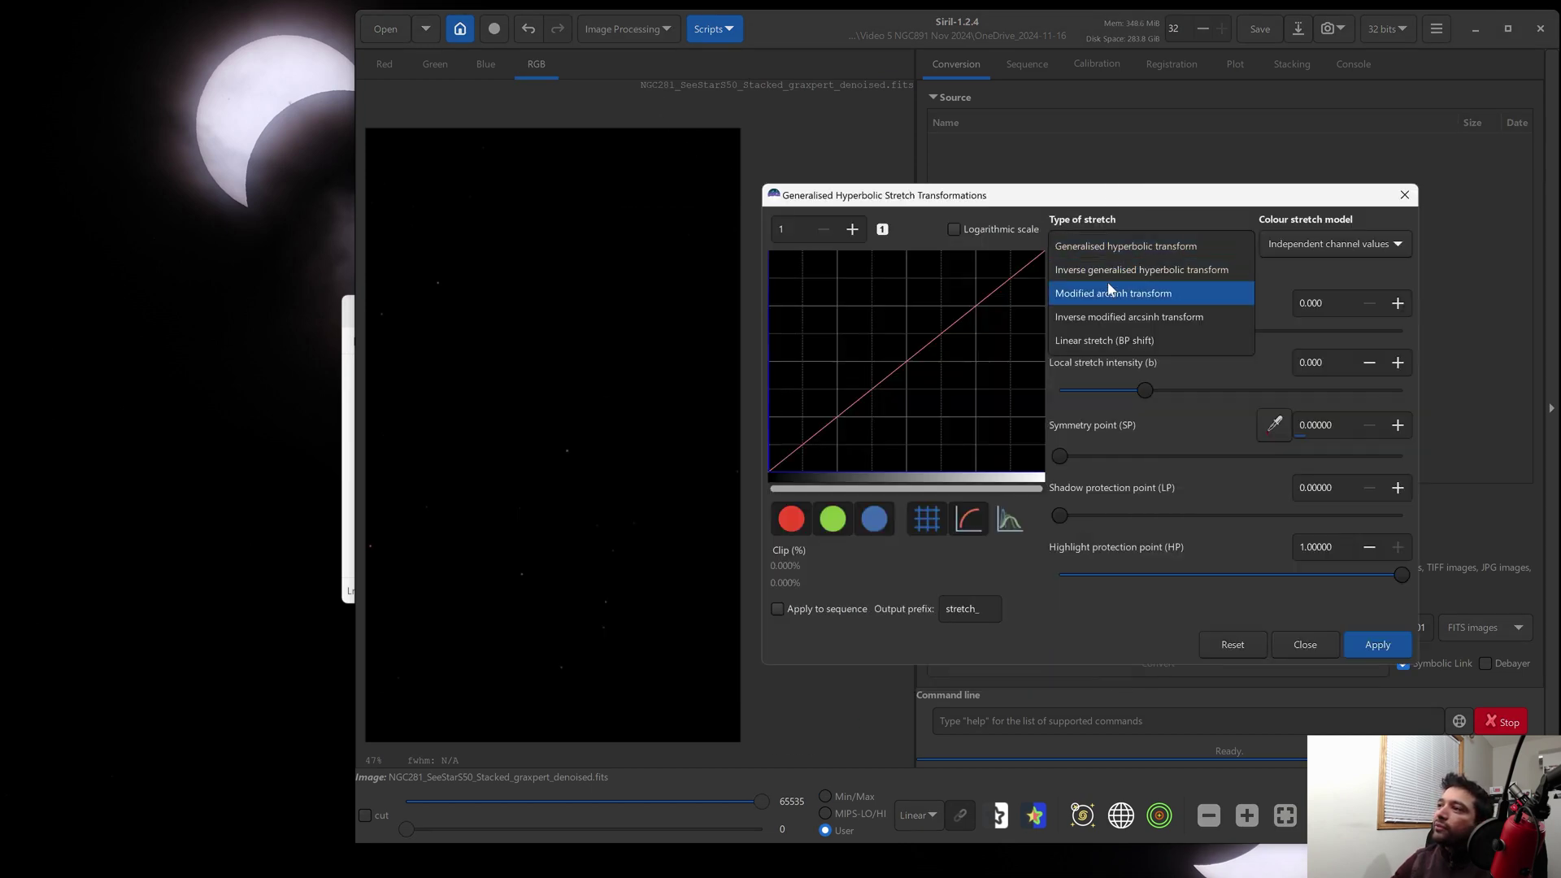
pyautogui.click(1092, 342)
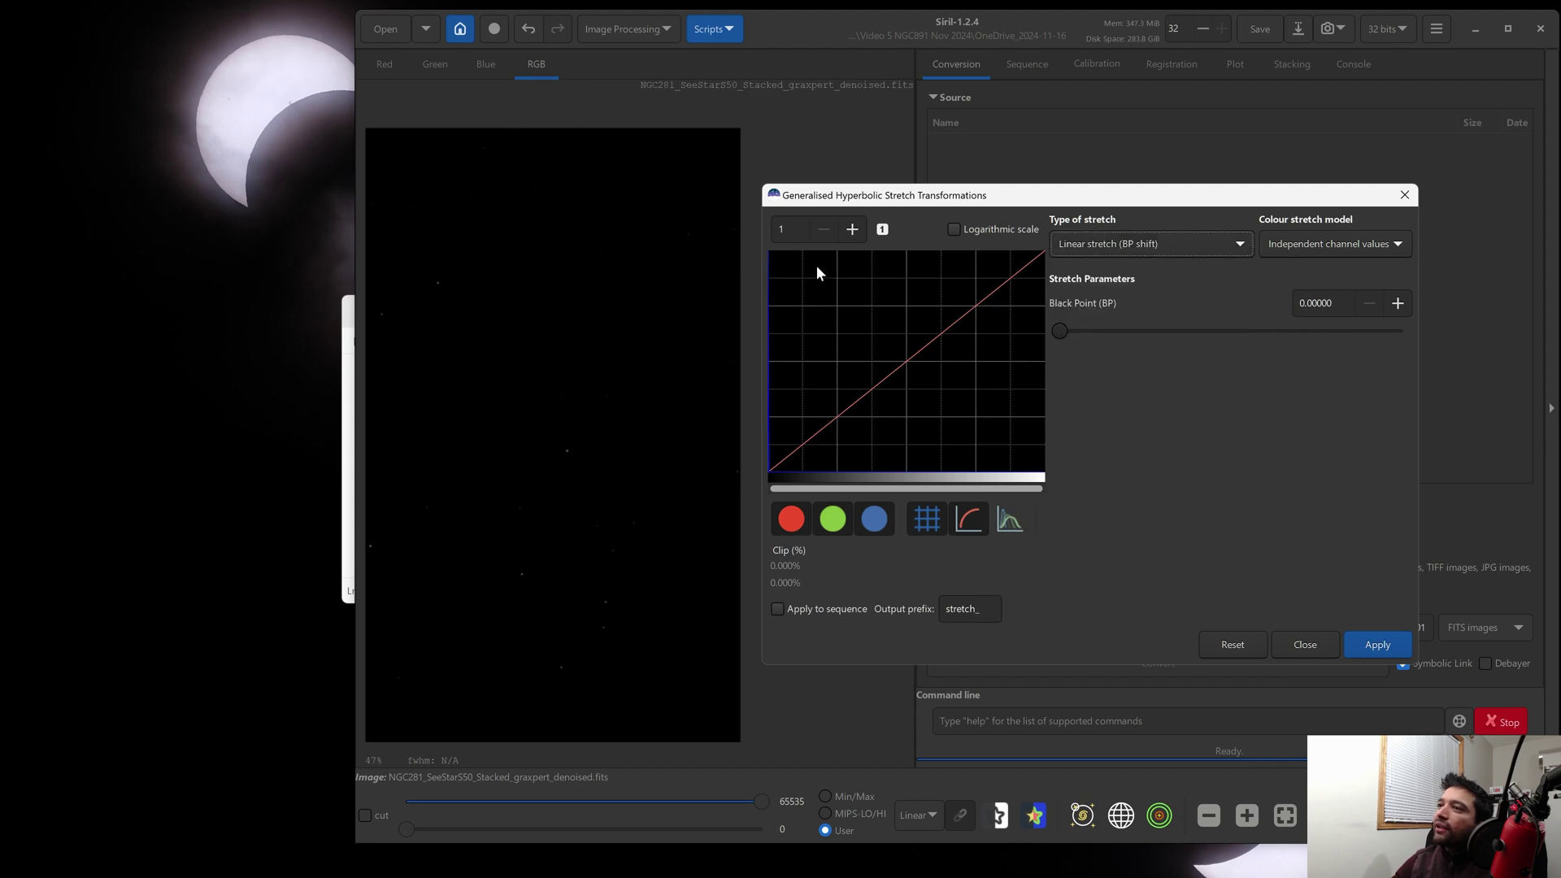
pyautogui.write('00')
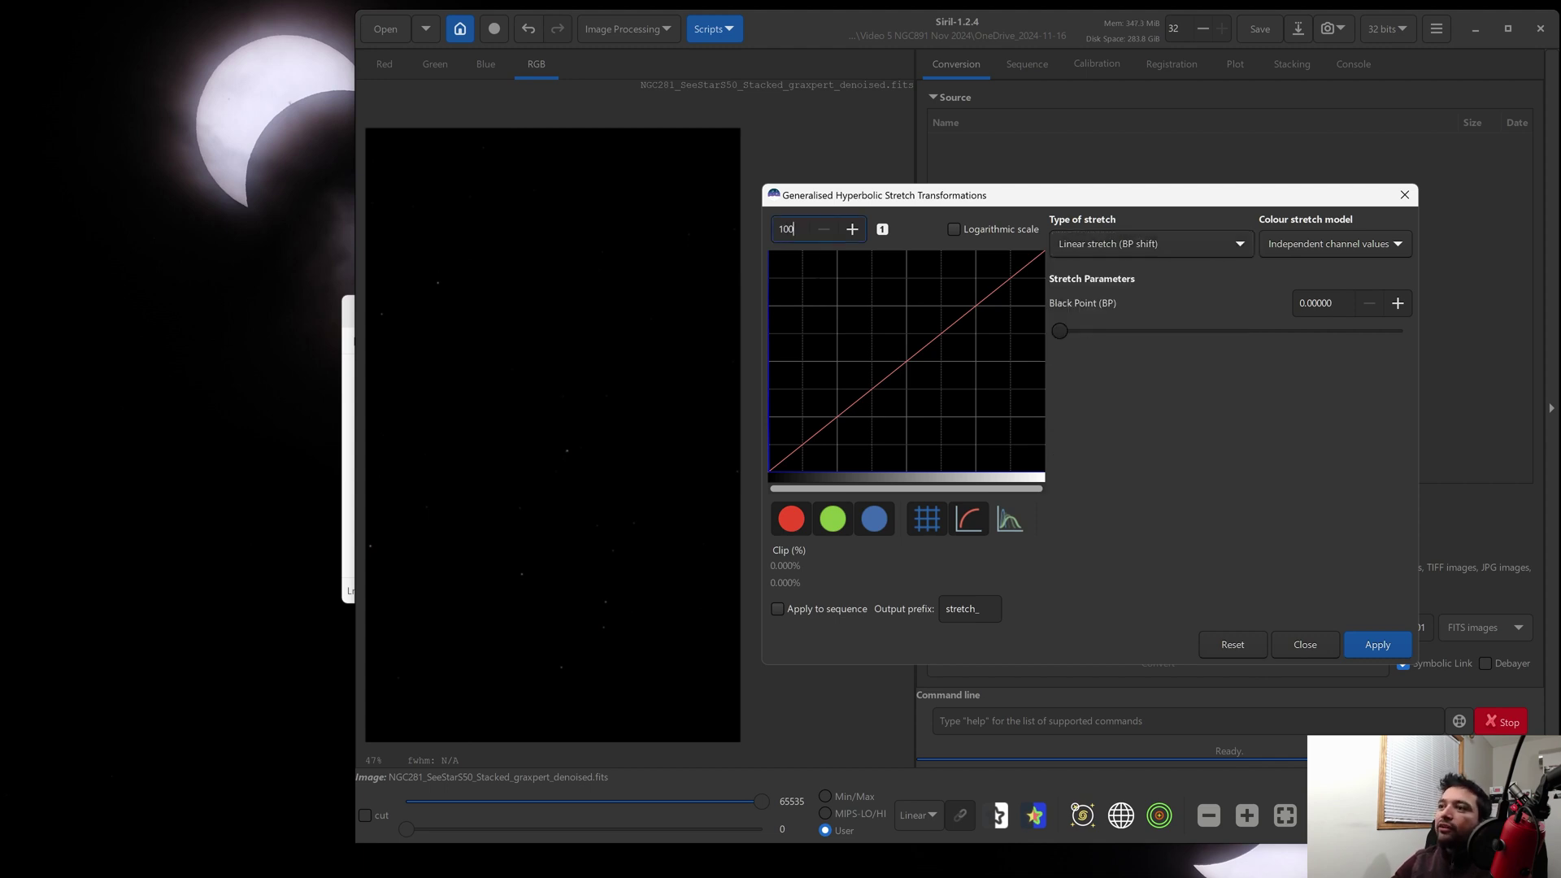
pyautogui.press('Return')
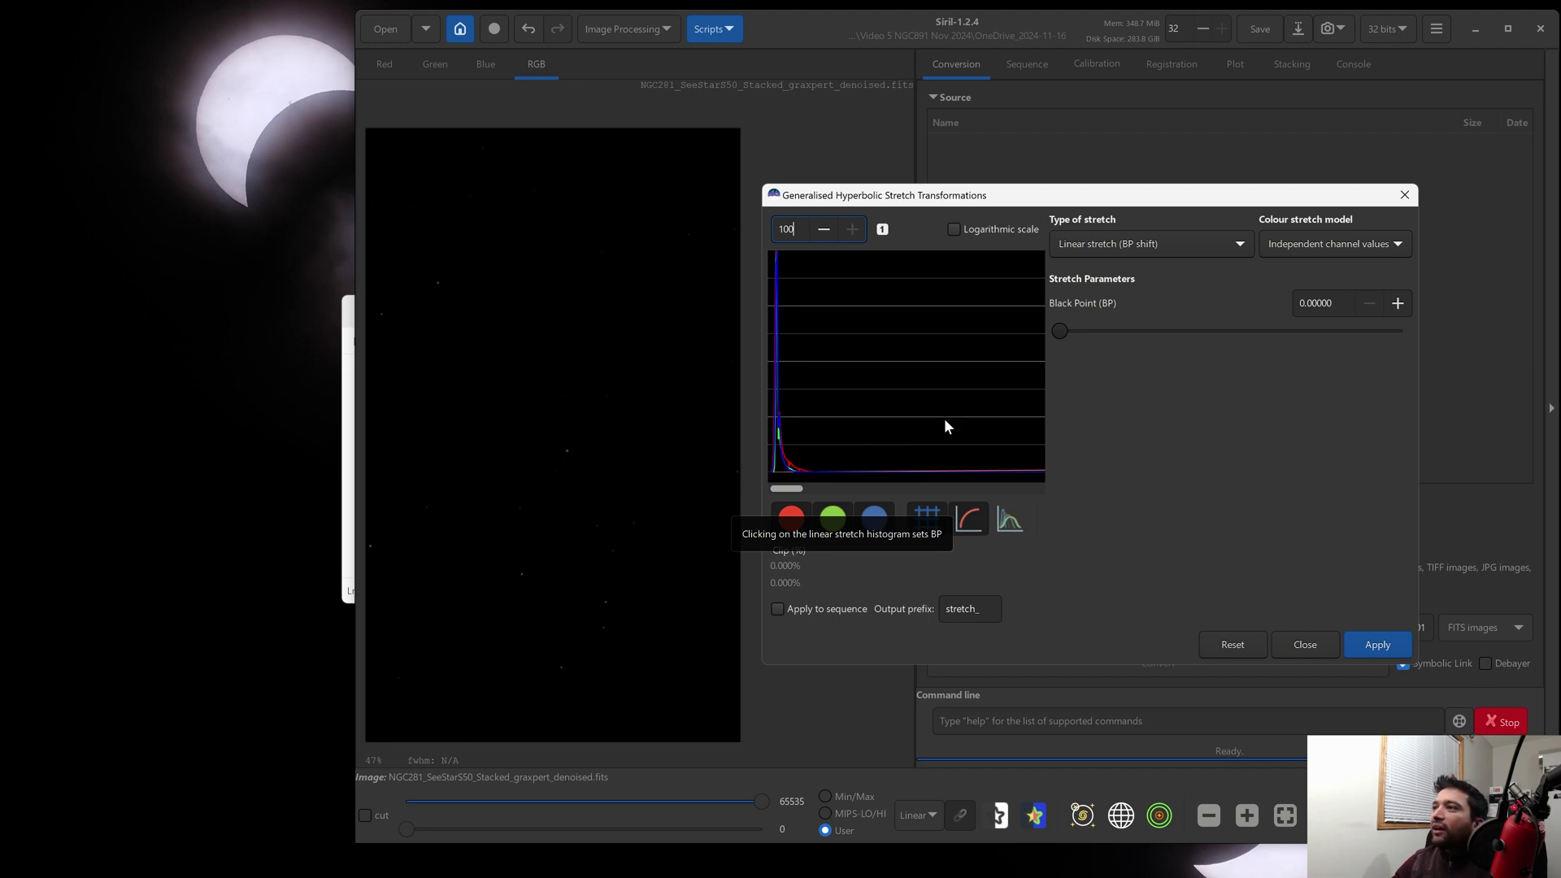
pyautogui.moveTo(1061, 330); pyautogui.dragTo(1058, 329)
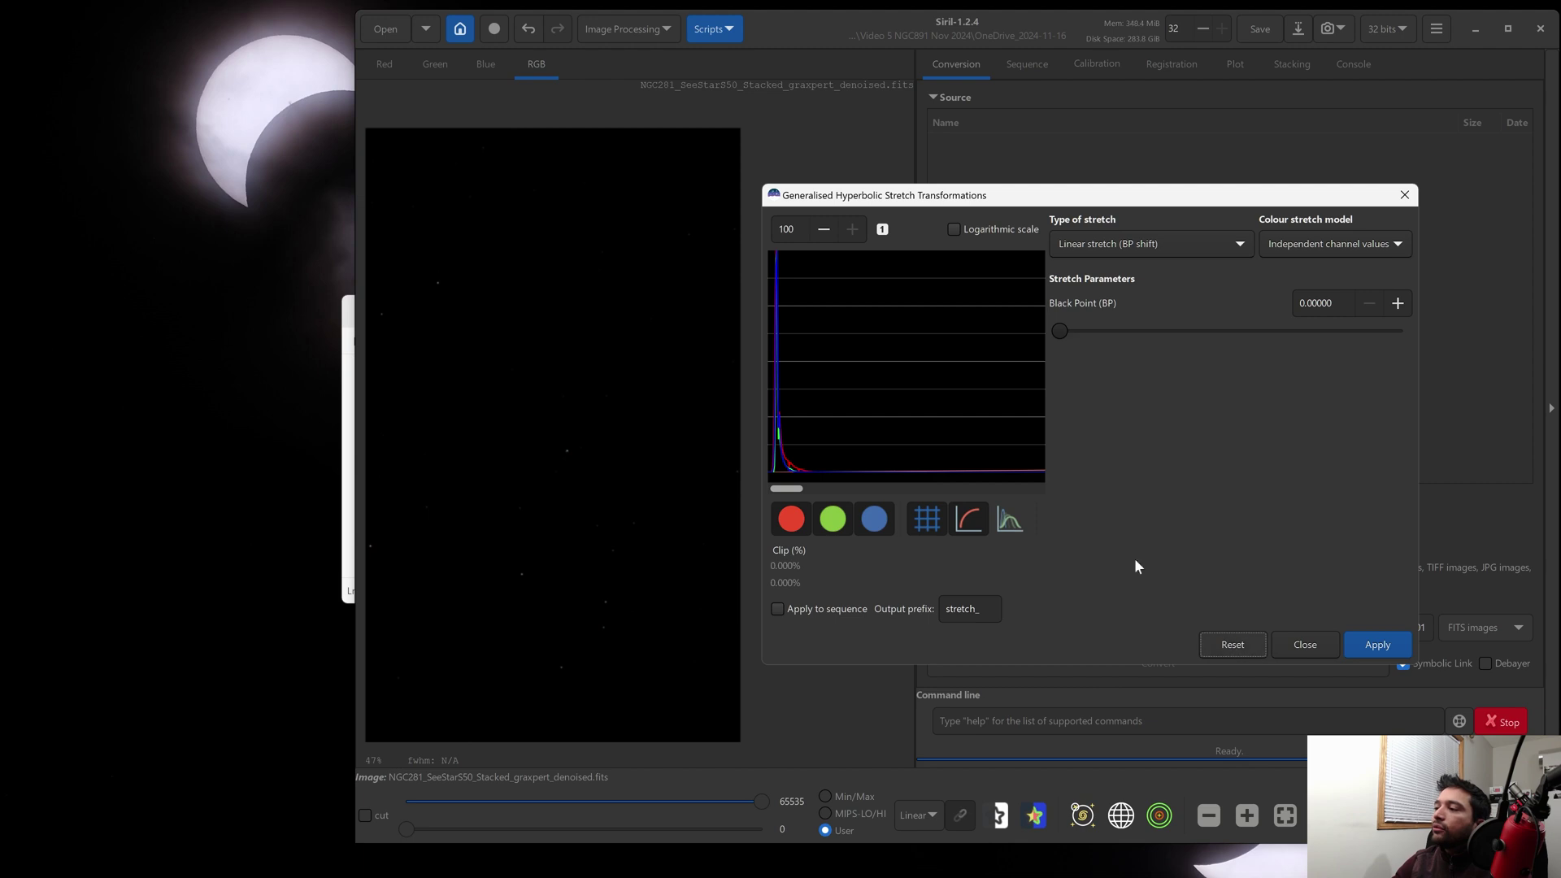
pyautogui.click(1107, 247)
pyautogui.click(1107, 155)
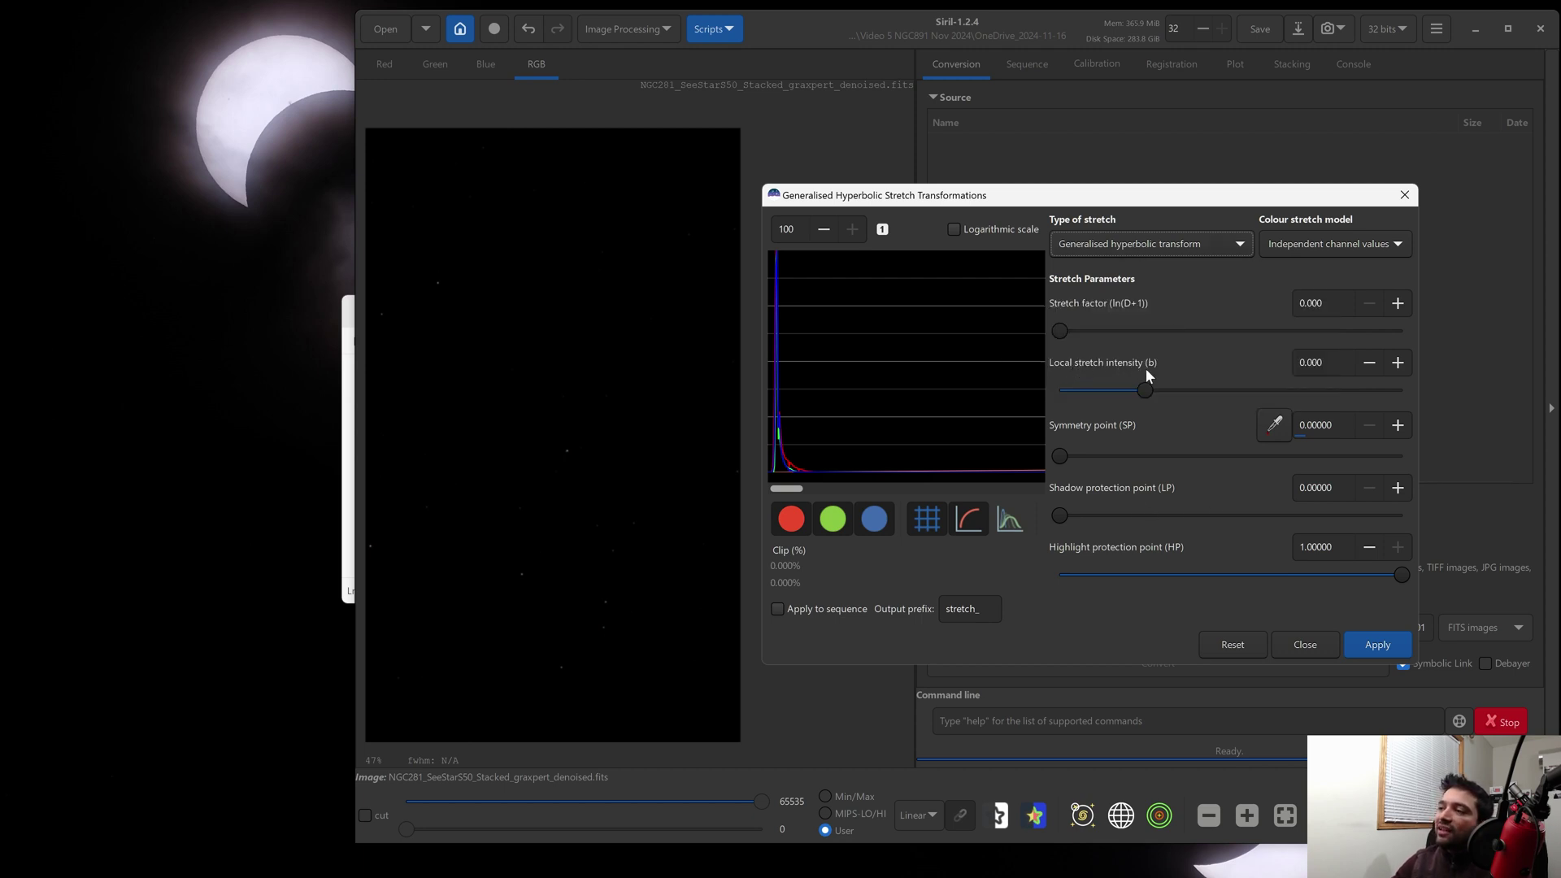
# Step: Raise the local stretch intensity to 15 and switch the preview to AutoStretch
pyautogui.moveTo(1143, 390); pyautogui.dragTo(1187, 389)
pyautogui.moveTo(1319, 393); pyautogui.dragTo(1440, 395)
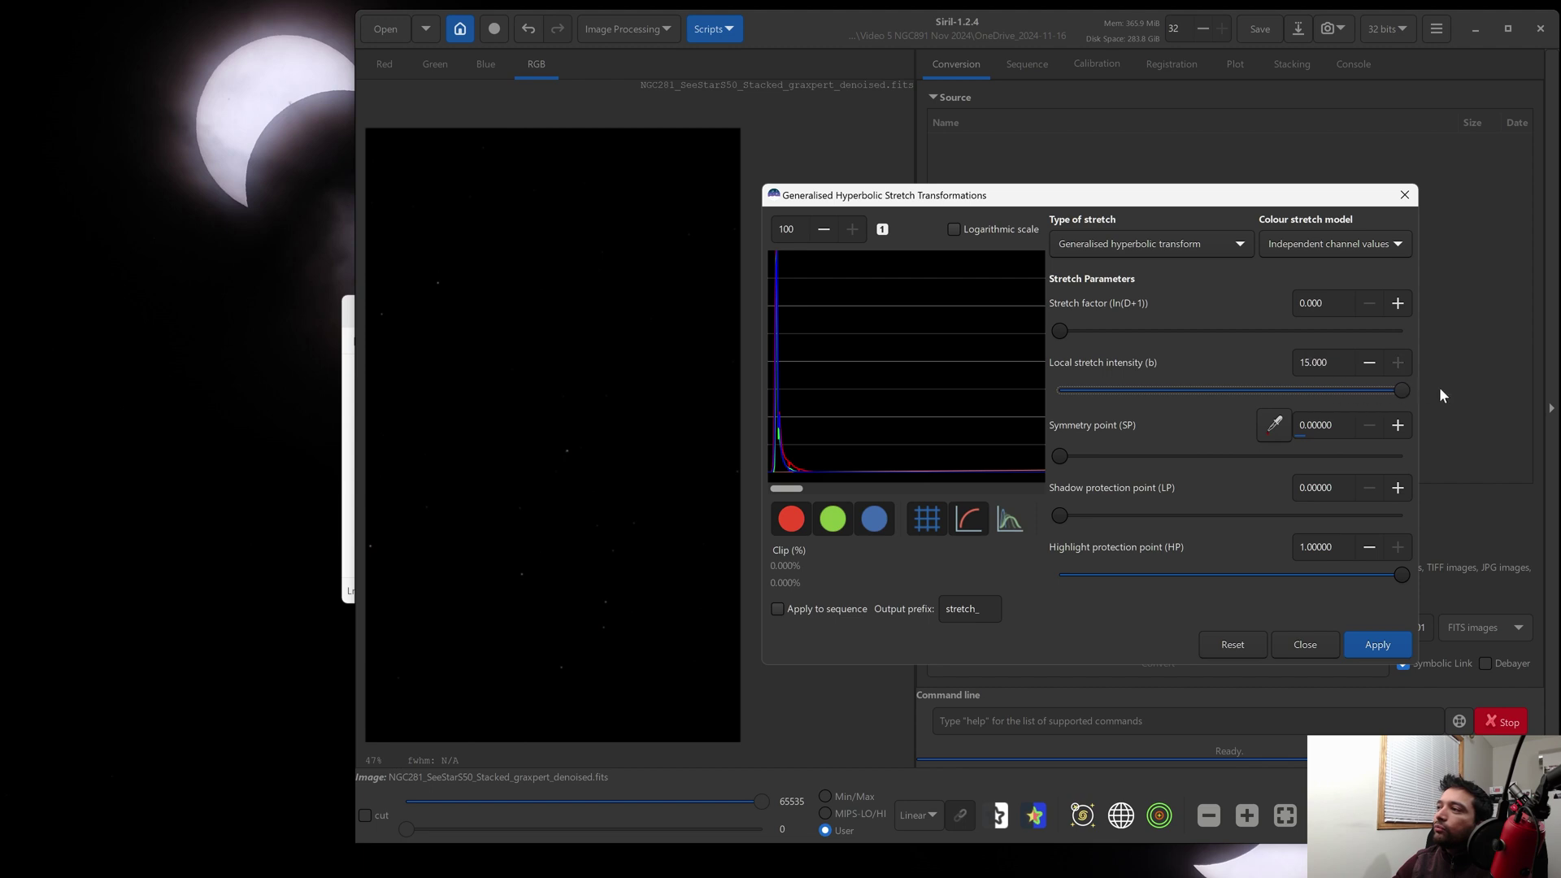
pyautogui.click(919, 815)
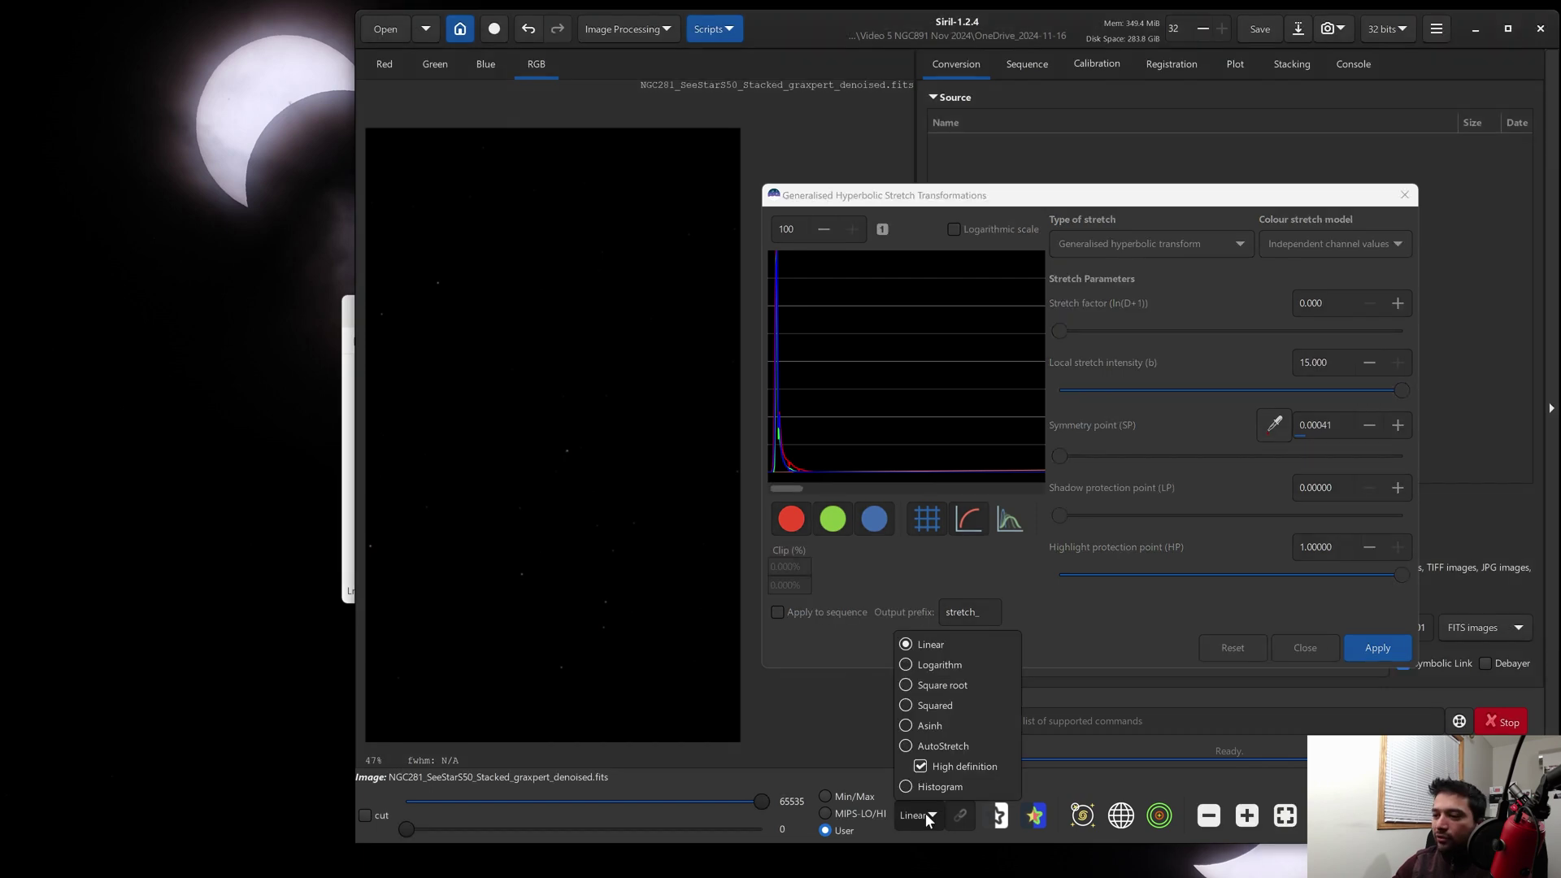
pyautogui.click(922, 744)
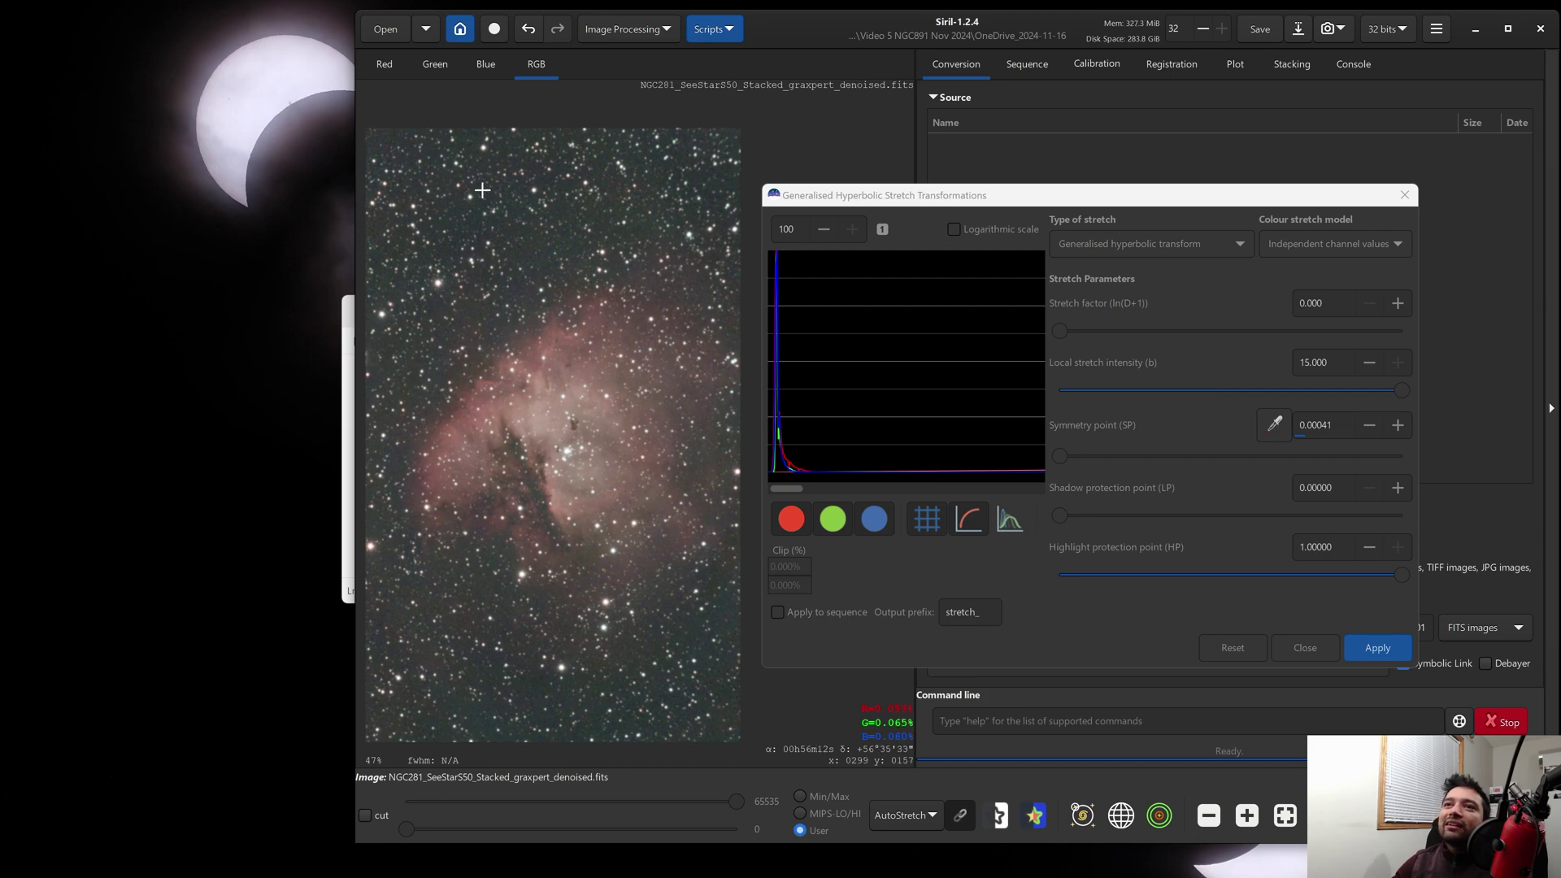
# Step: Set the symmetry point to 0.00039 from an upper-left background sample, then return the preview to Linear
pyautogui.moveTo(425, 202); pyautogui.dragTo(462, 237)
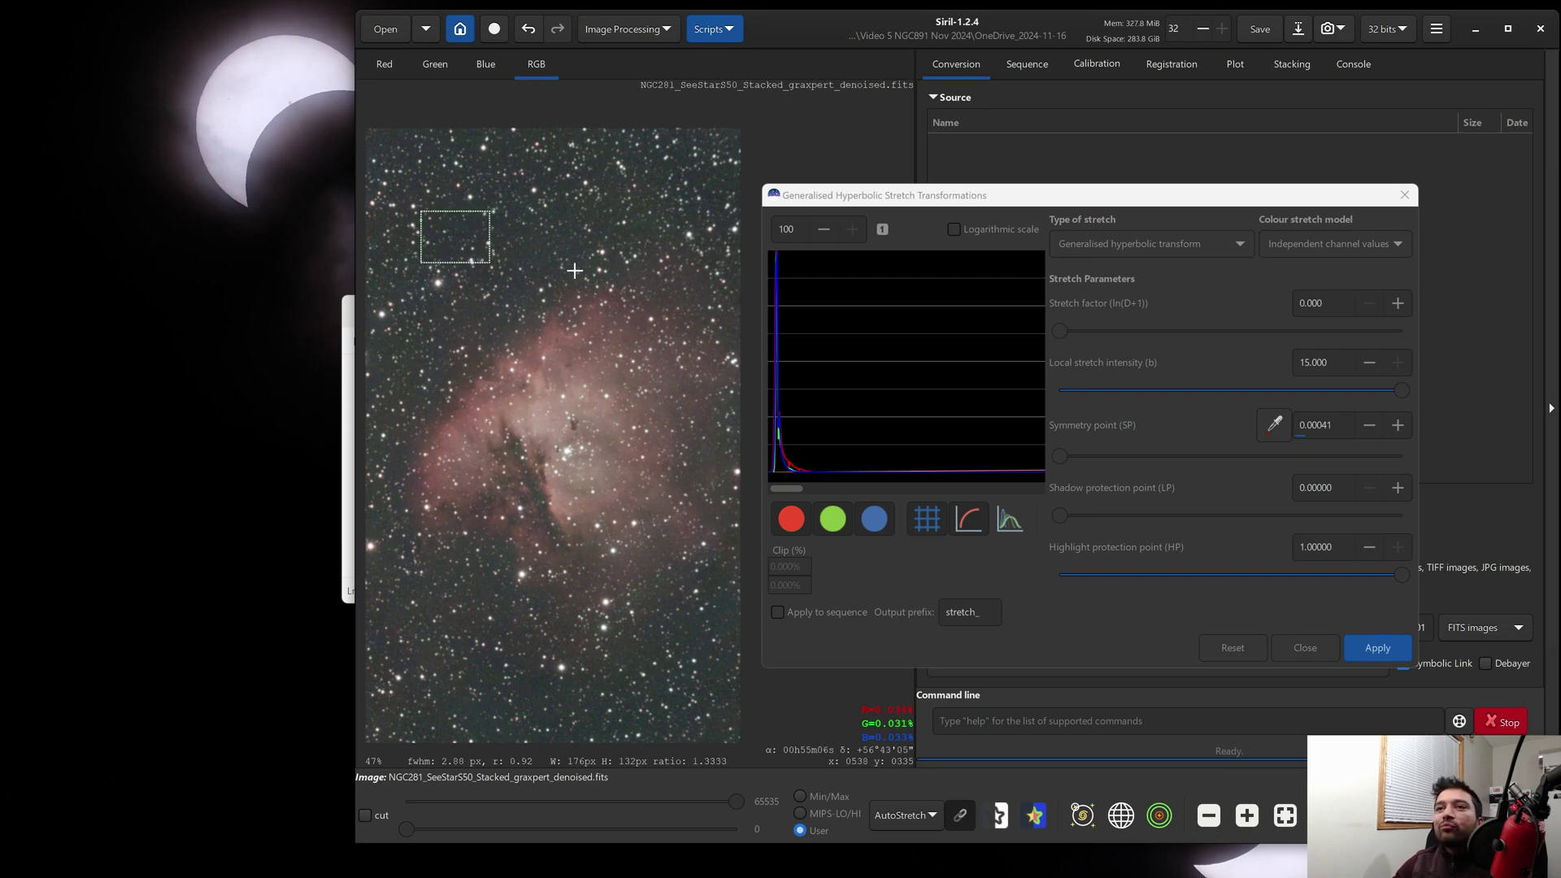
pyautogui.moveTo(439, 236); pyautogui.dragTo(429, 225)
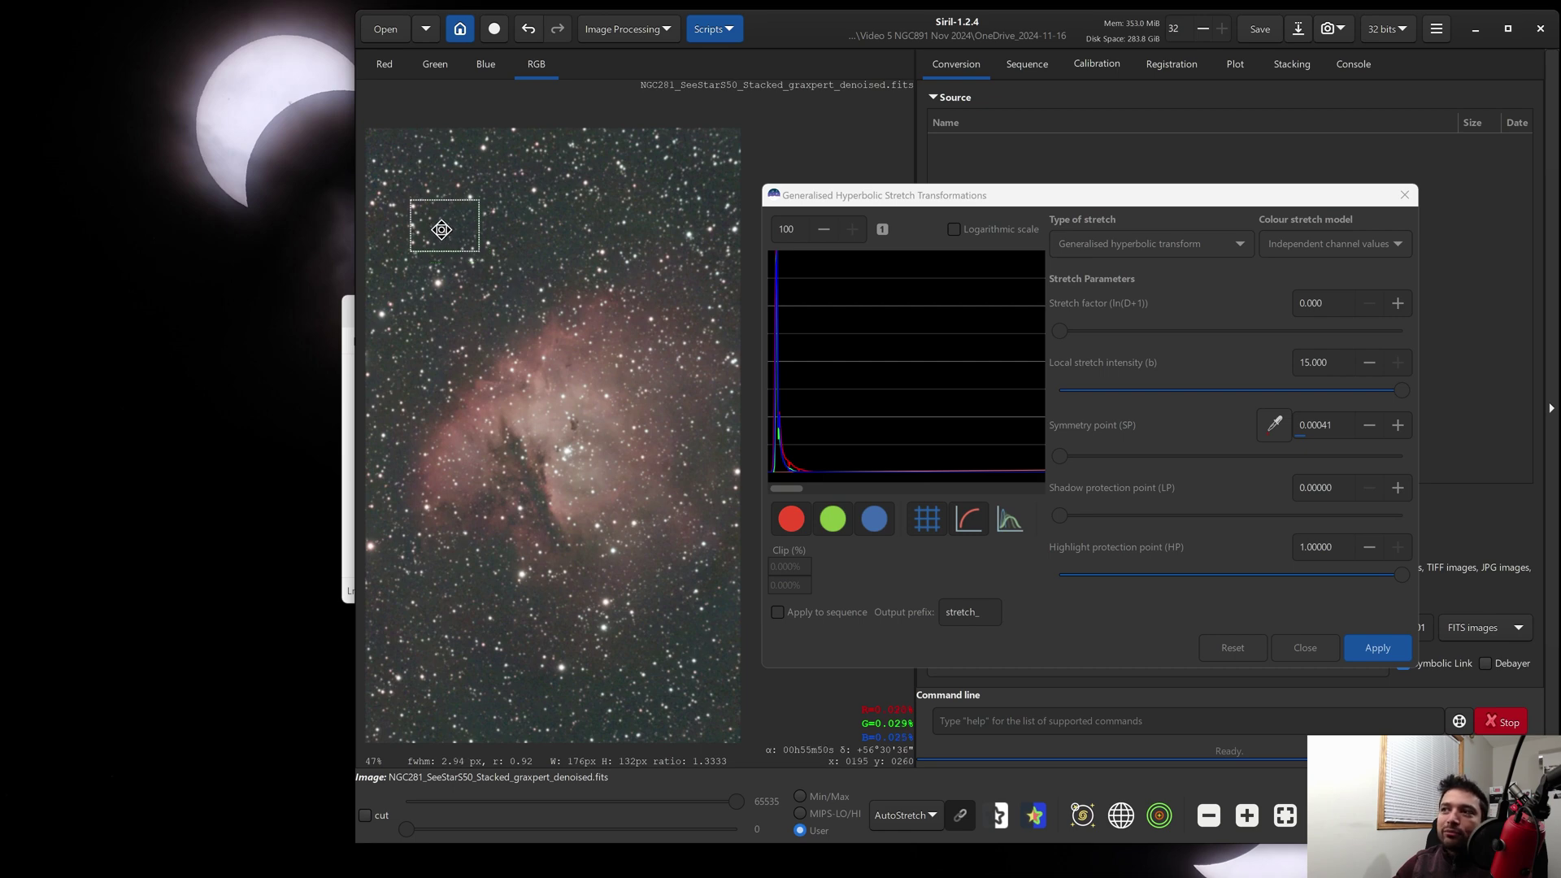
pyautogui.click(1273, 426)
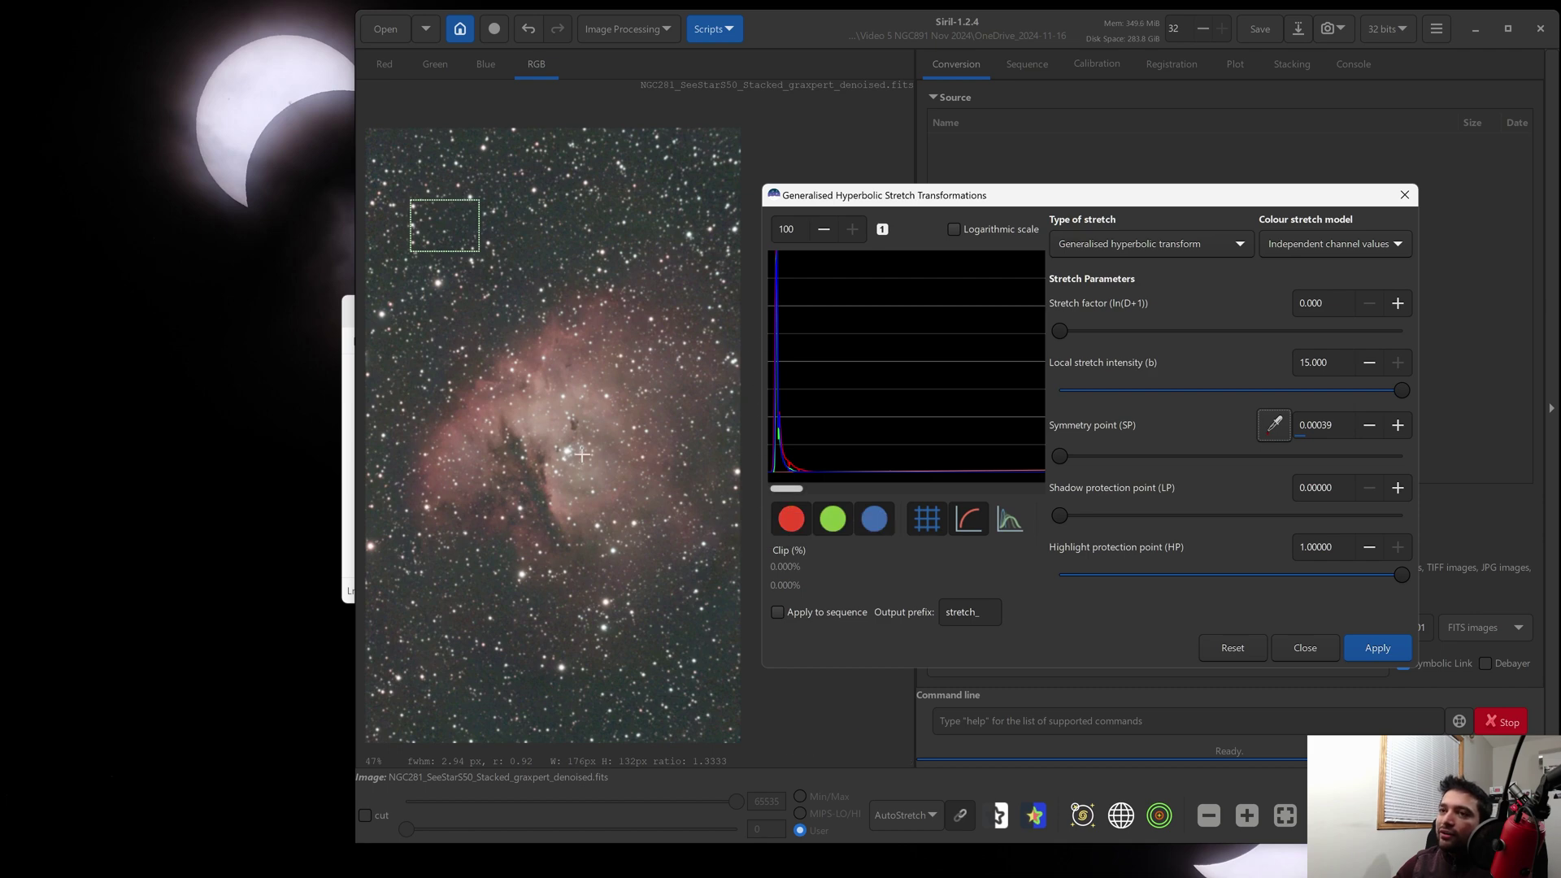
pyautogui.click(920, 816)
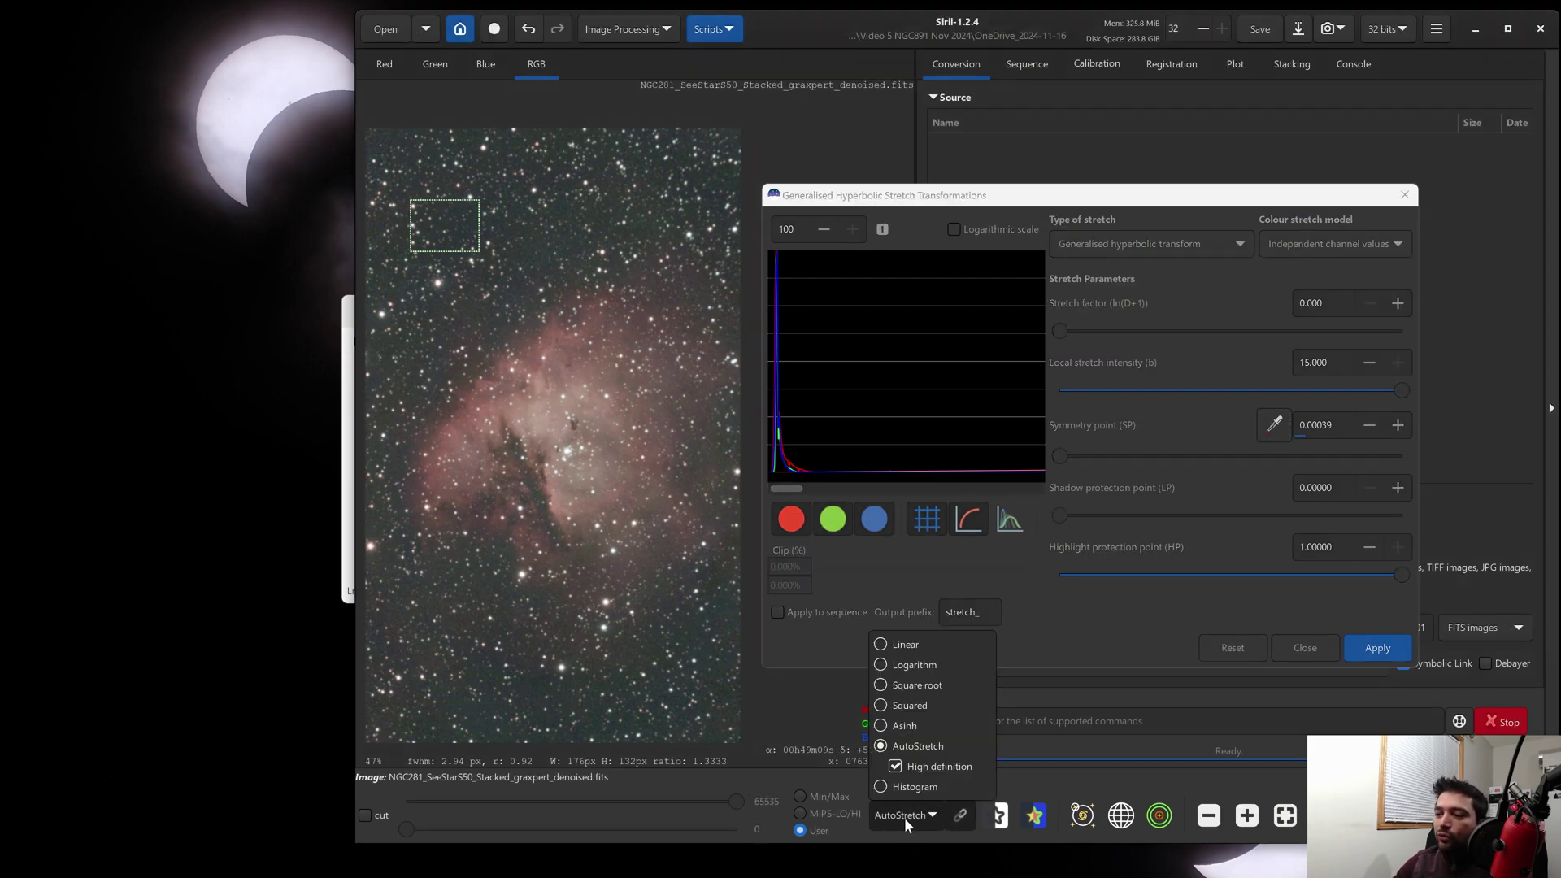
pyautogui.click(886, 641)
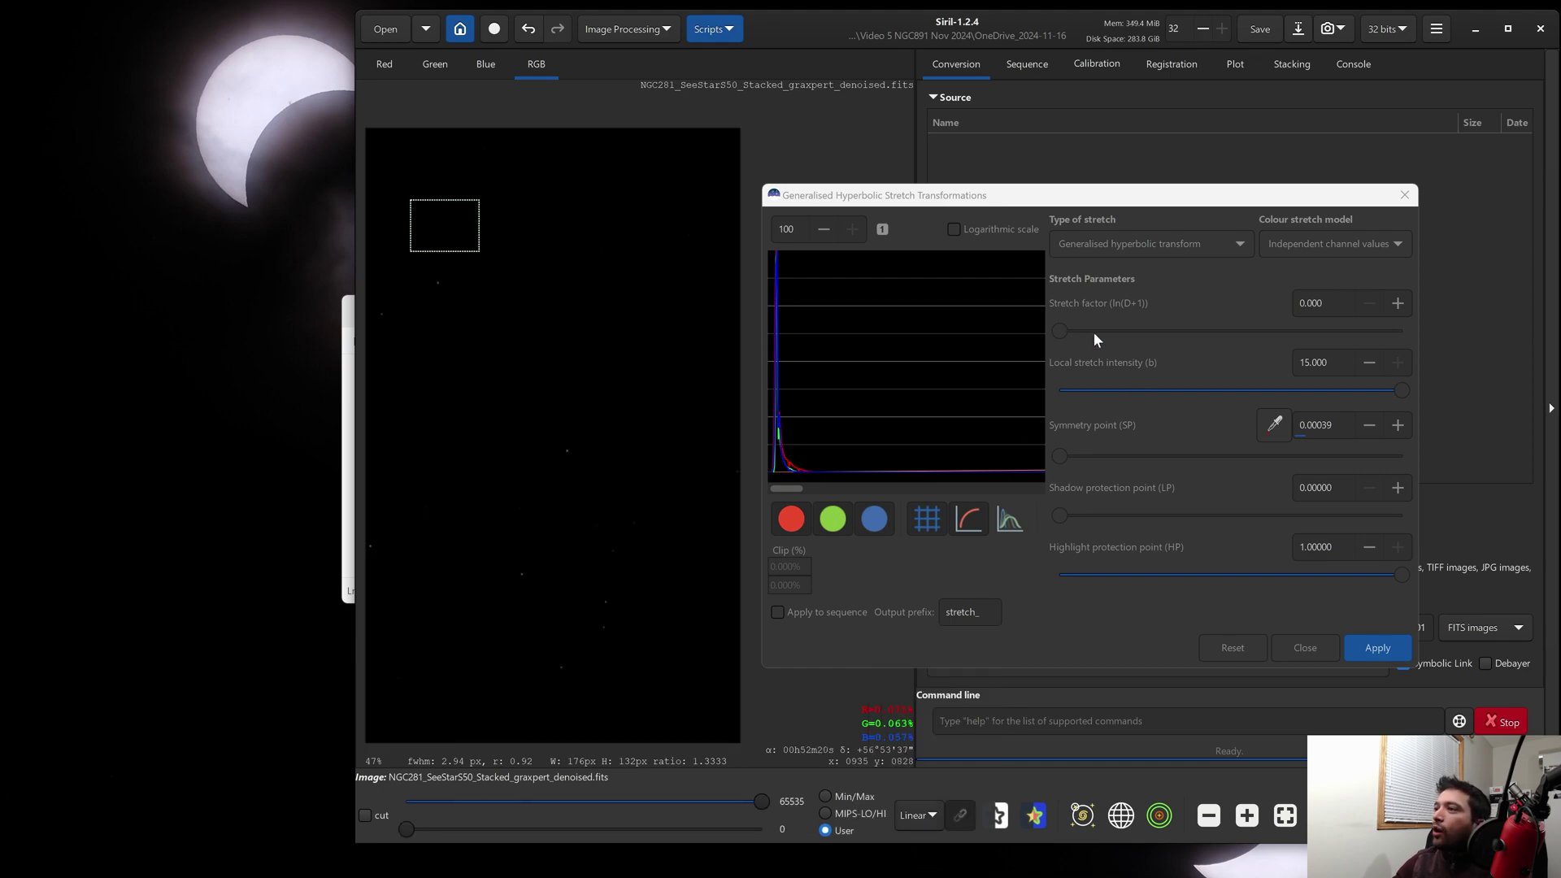
# Step: Raise the stretch factor to 6.85 and lower the local stretch intensity to 0.585
pyautogui.moveTo(1058, 332); pyautogui.dragTo(1275, 328)
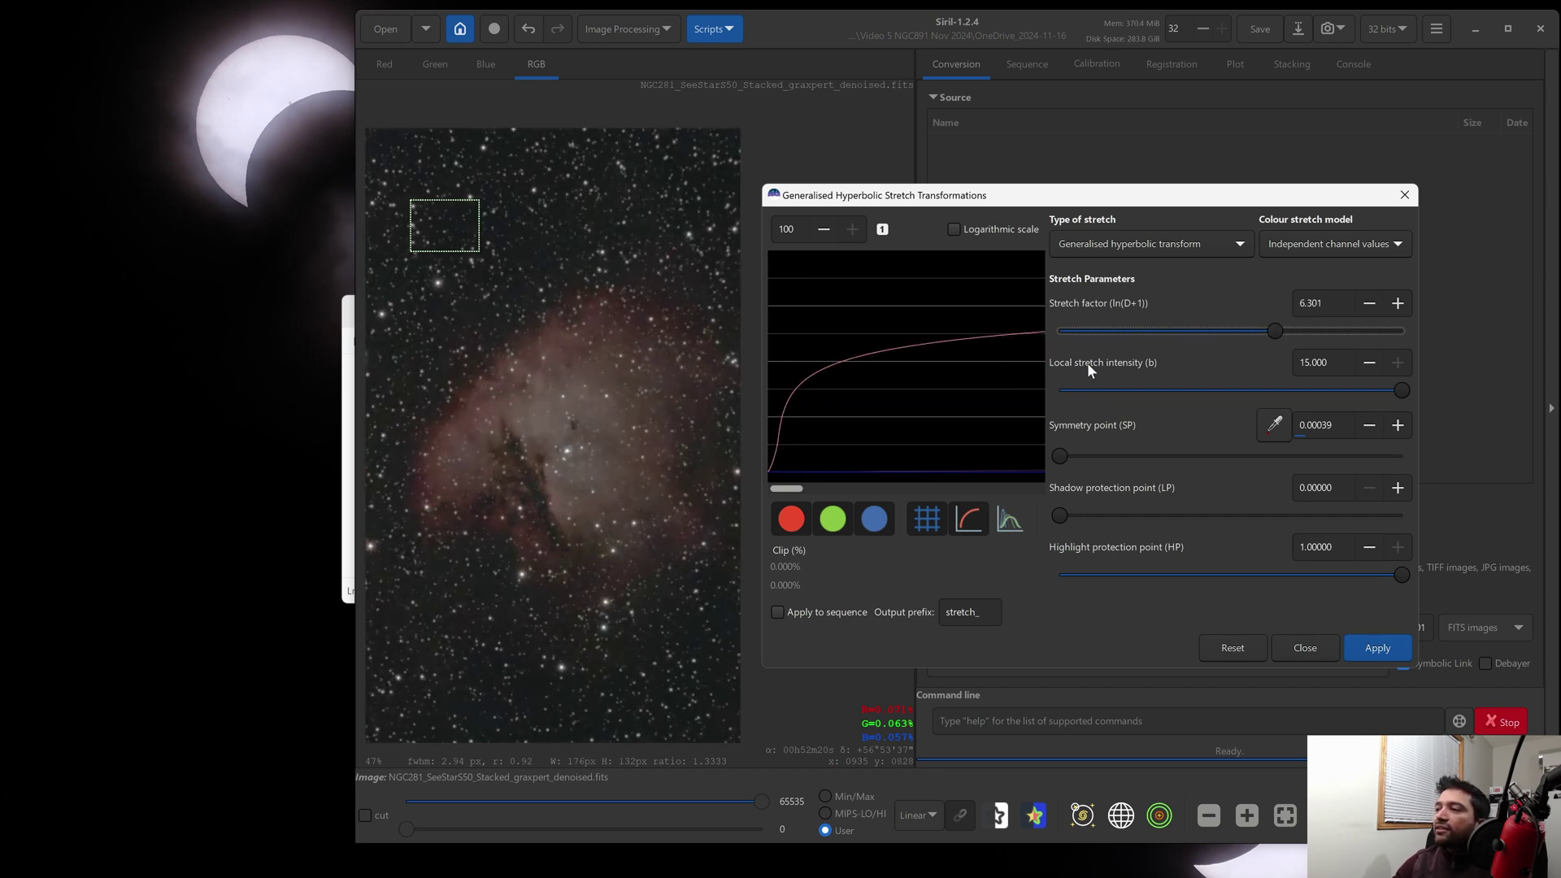
pyautogui.moveTo(1402, 390); pyautogui.dragTo(1246, 391)
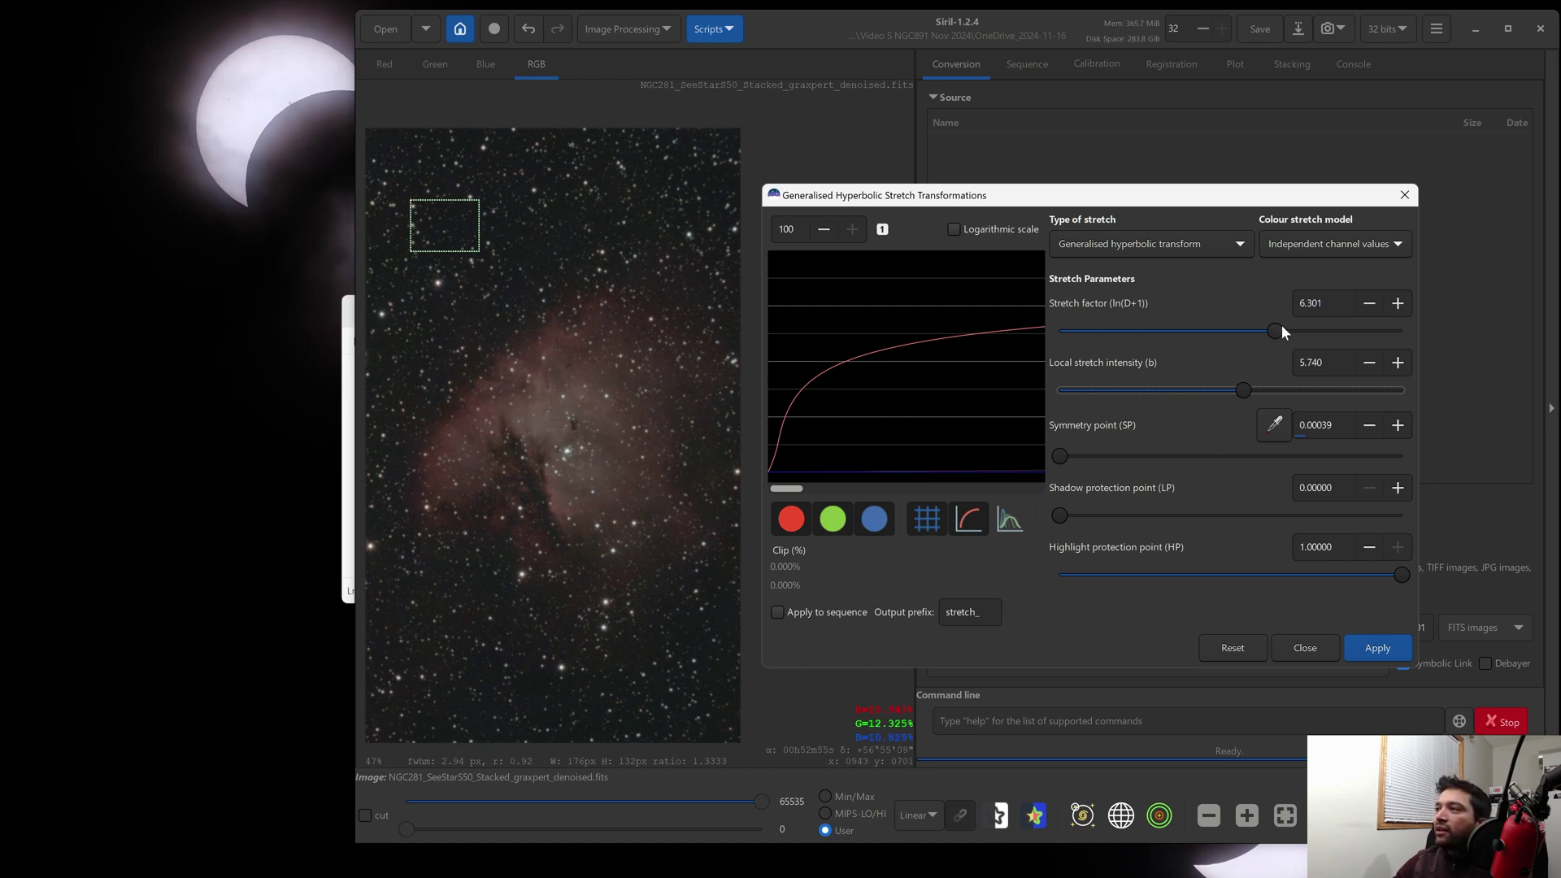
pyautogui.moveTo(1277, 328); pyautogui.dragTo(1301, 327)
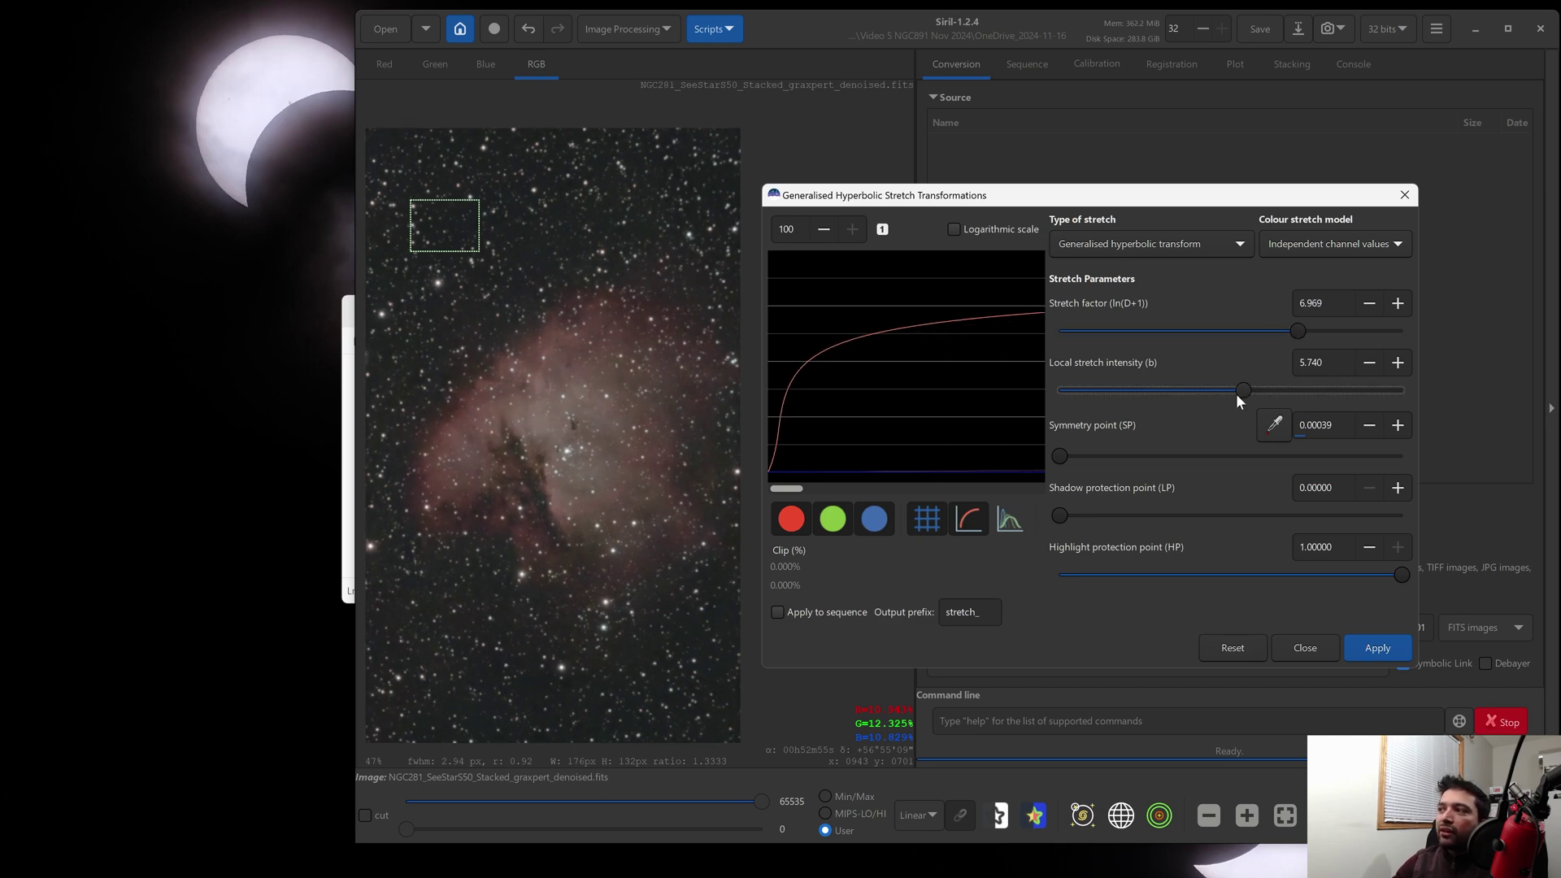
pyautogui.moveTo(1236, 392); pyautogui.dragTo(1202, 387)
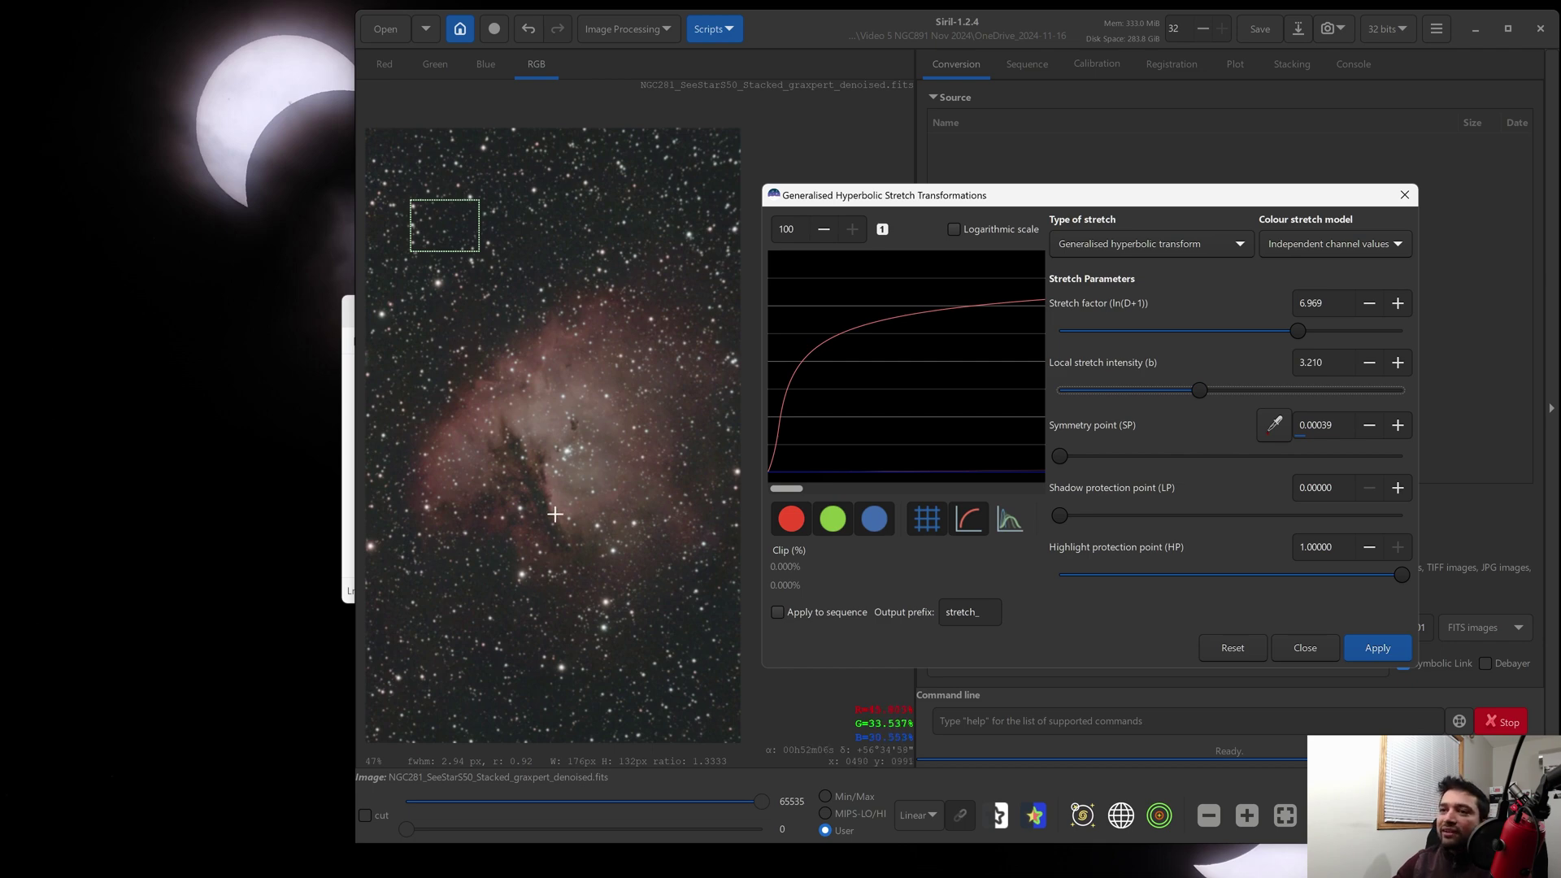
pyautogui.moveTo(1204, 391); pyautogui.dragTo(1153, 391)
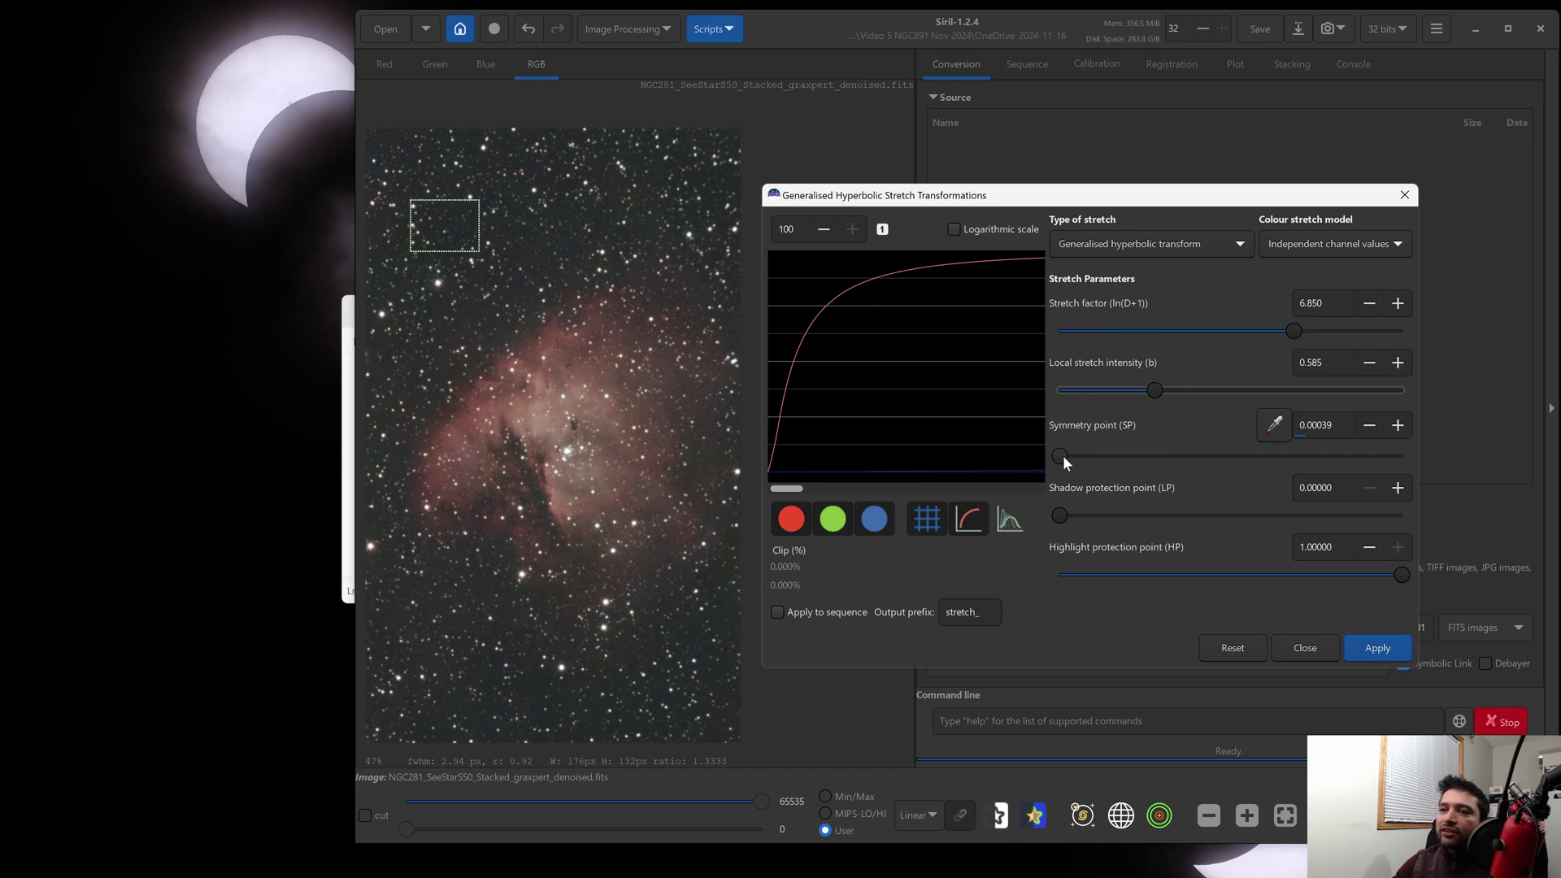
# Step: Enter 0.00055 as the symmetry point, then apply the hyperbolic stretch and close the dialog
pyautogui.click(1397, 425)
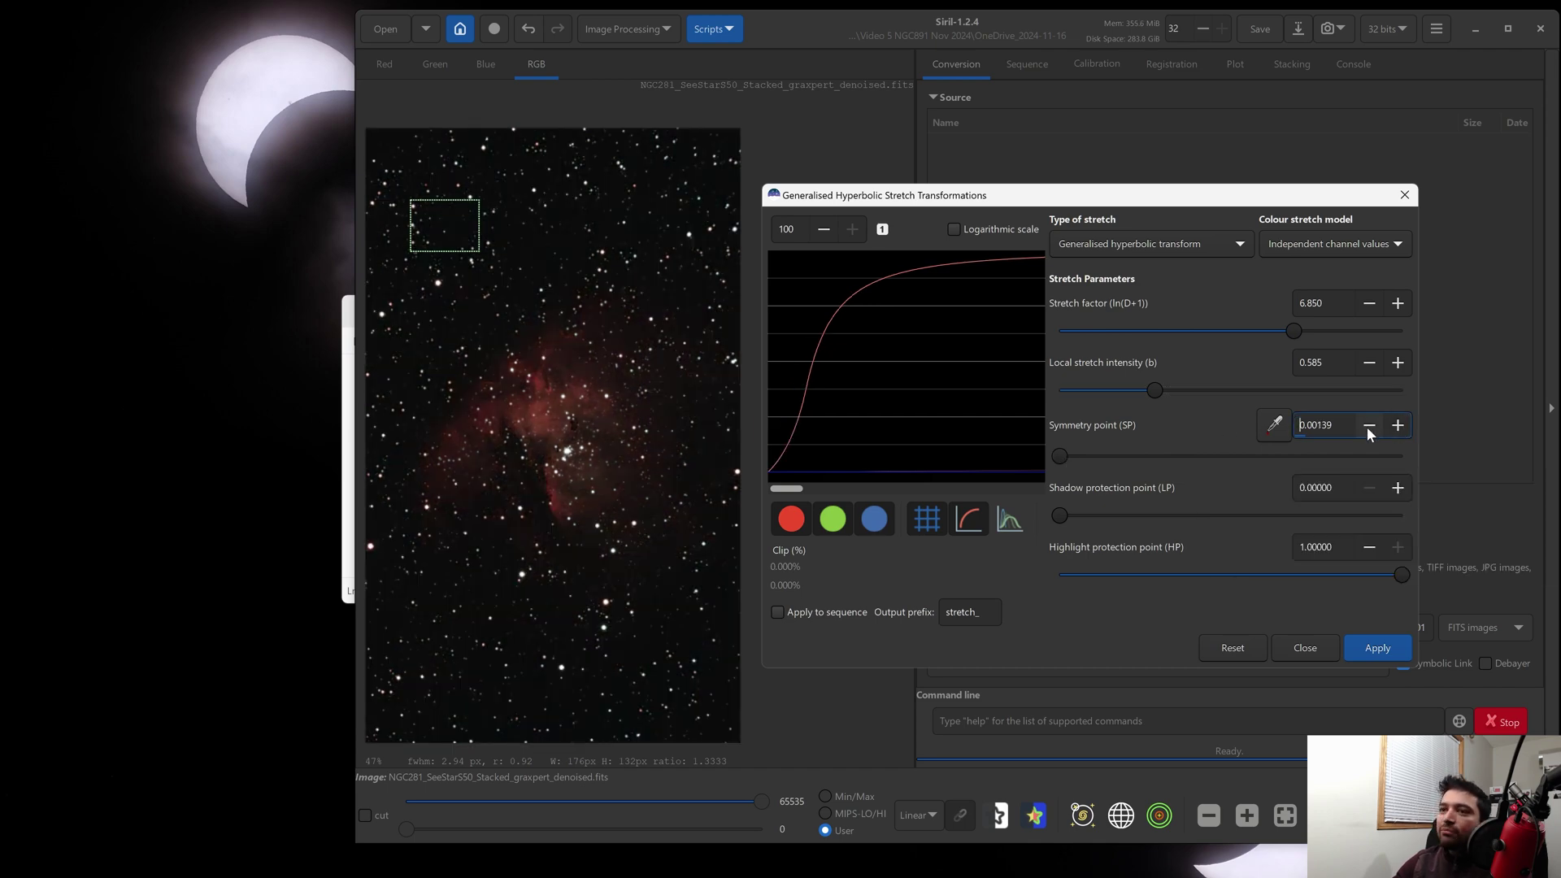
pyautogui.click(1367, 425)
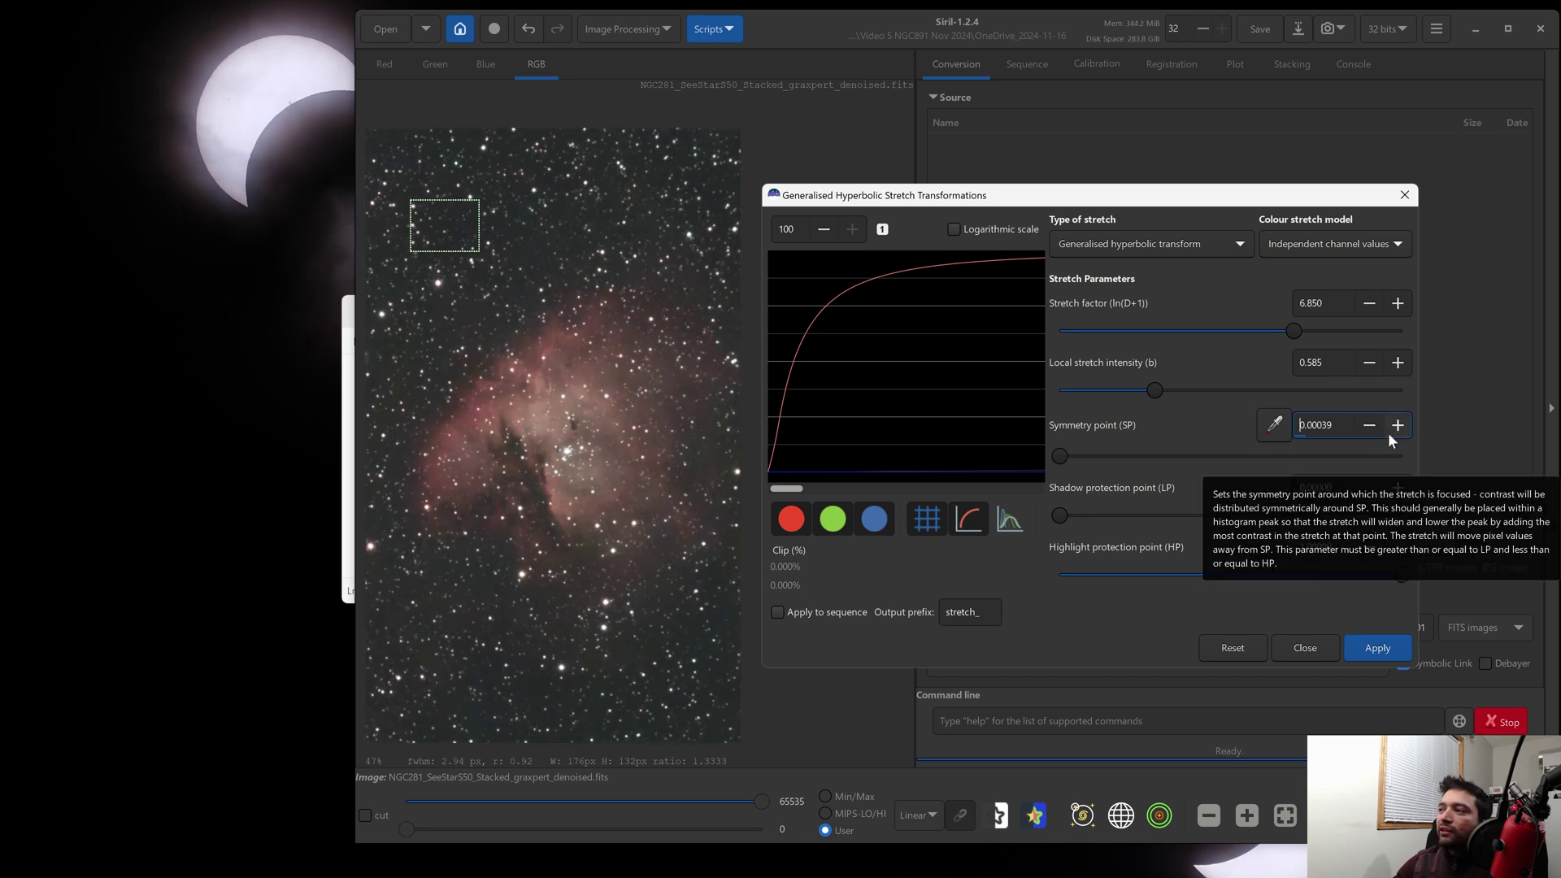
pyautogui.press('End')
pyautogui.hotkey('shift', 'Left')
pyautogui.hotkey('shift', 'Left')
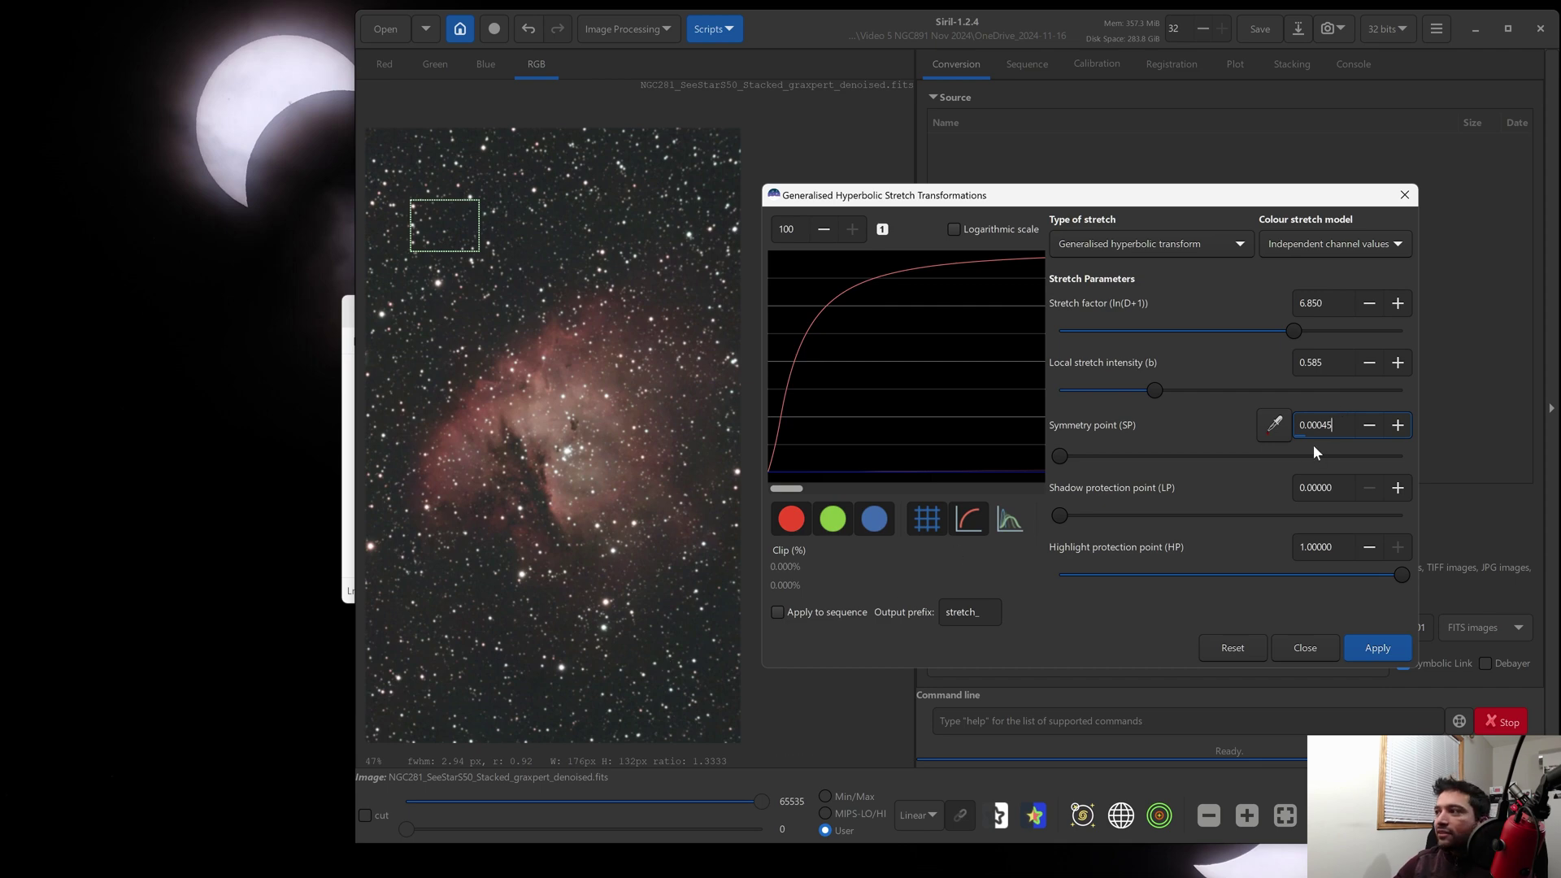
pyautogui.press('BackSpace')
pyautogui.press('BackSpace')
pyautogui.write('60')
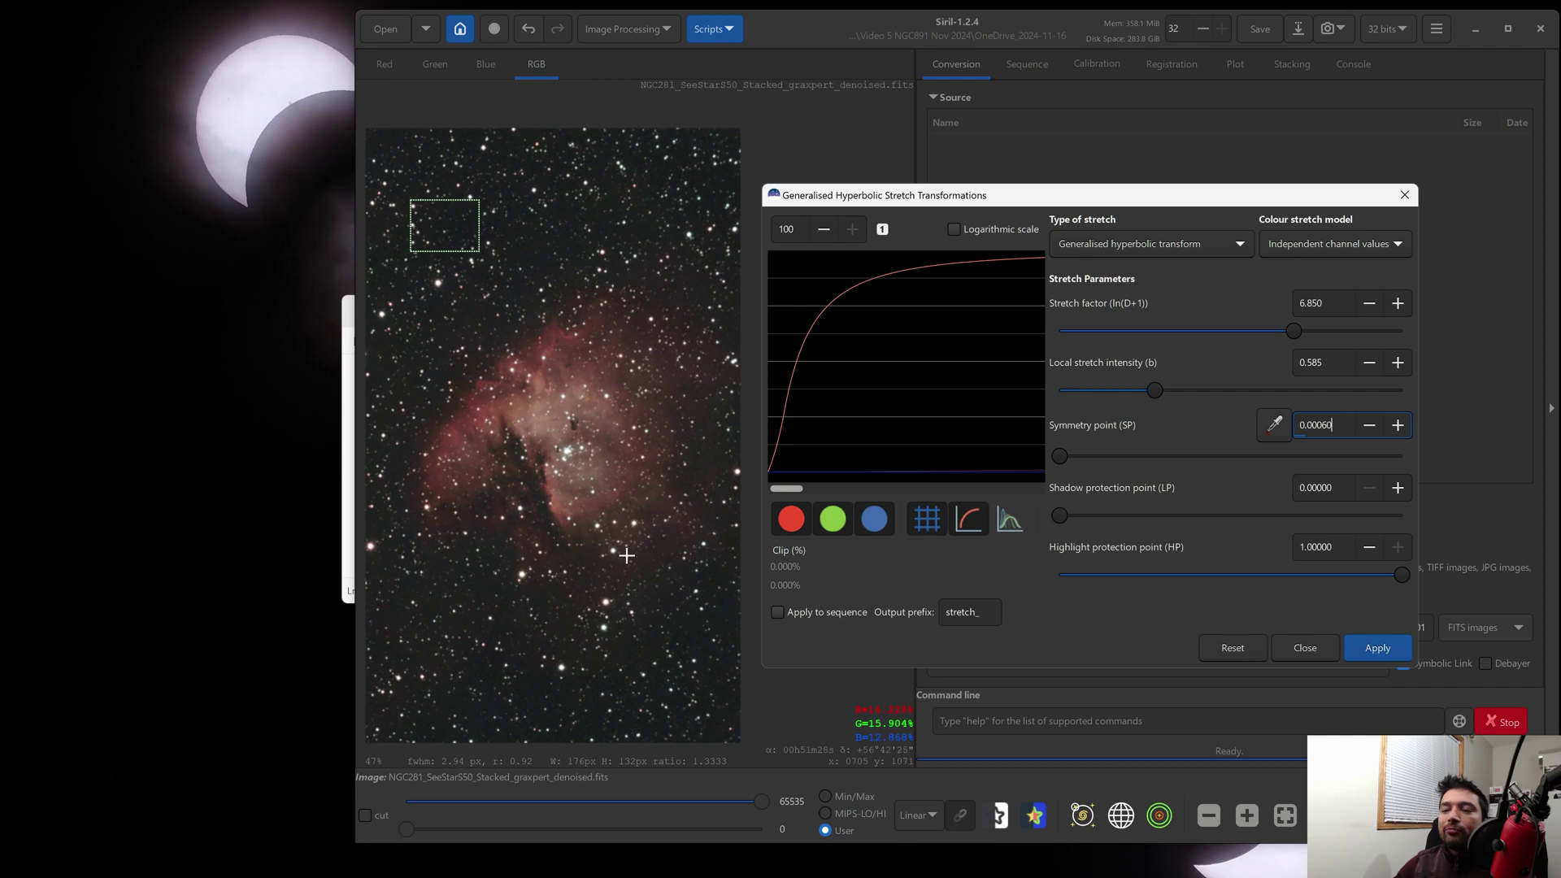
pyautogui.moveTo(1322, 424); pyautogui.dragTo(1353, 424)
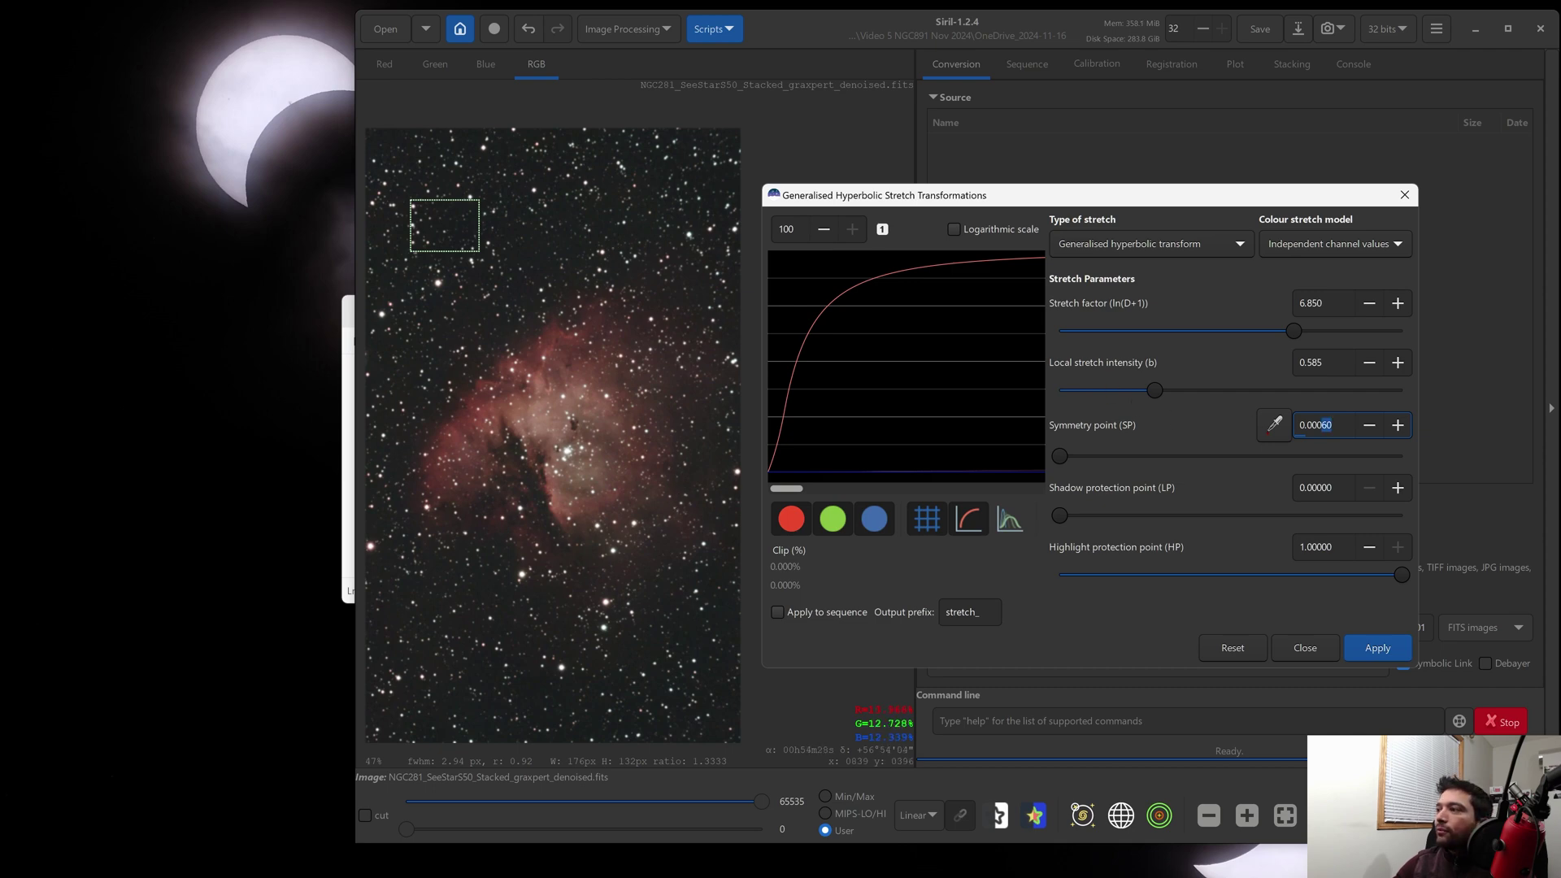
pyautogui.write('55')
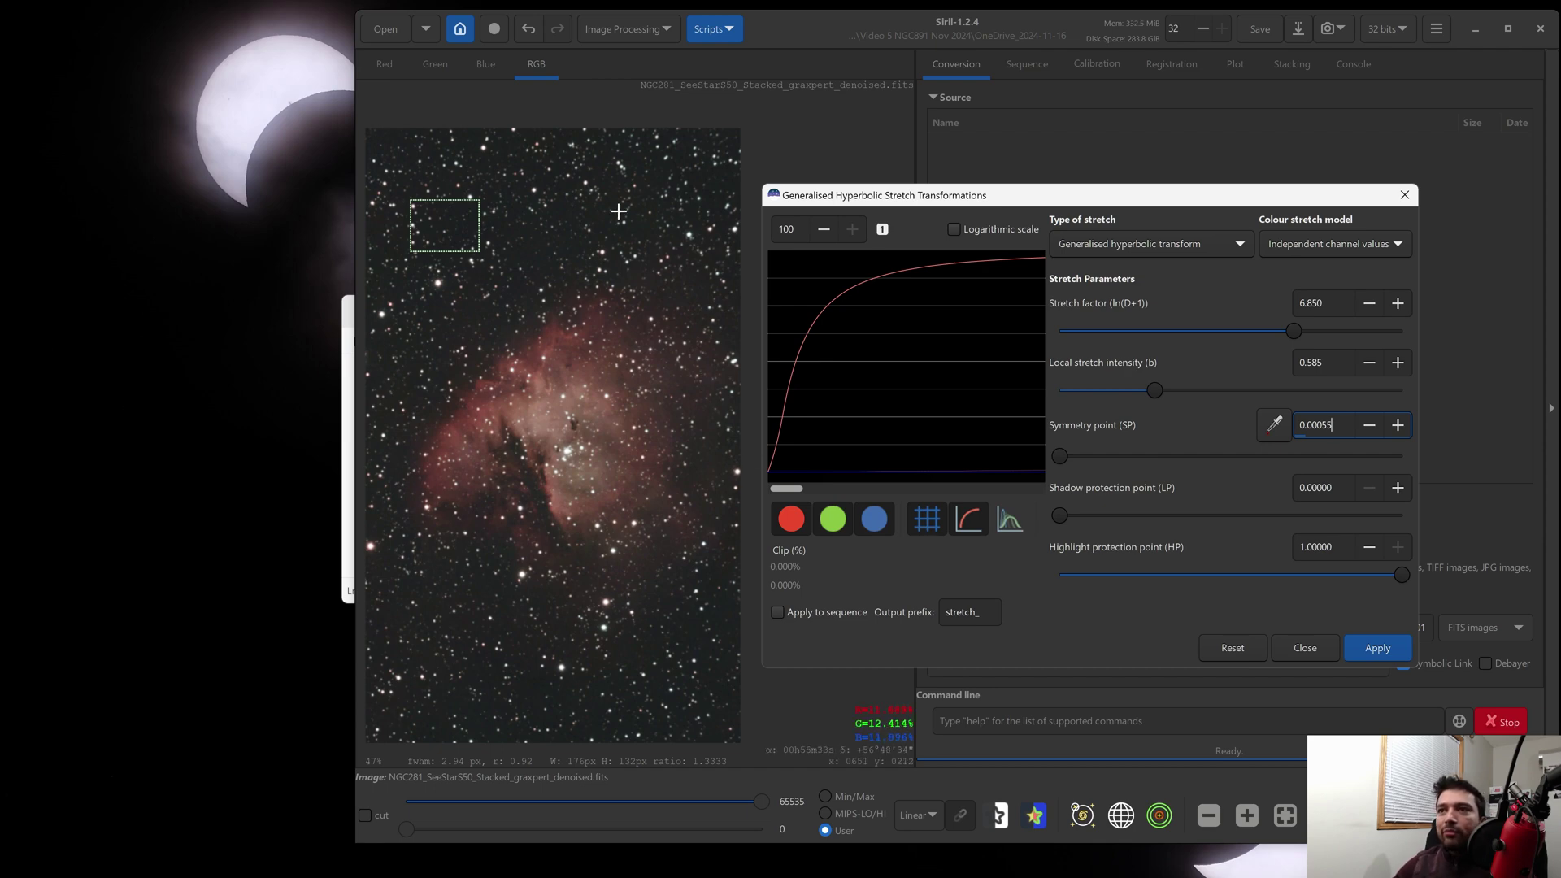
pyautogui.click(1380, 651)
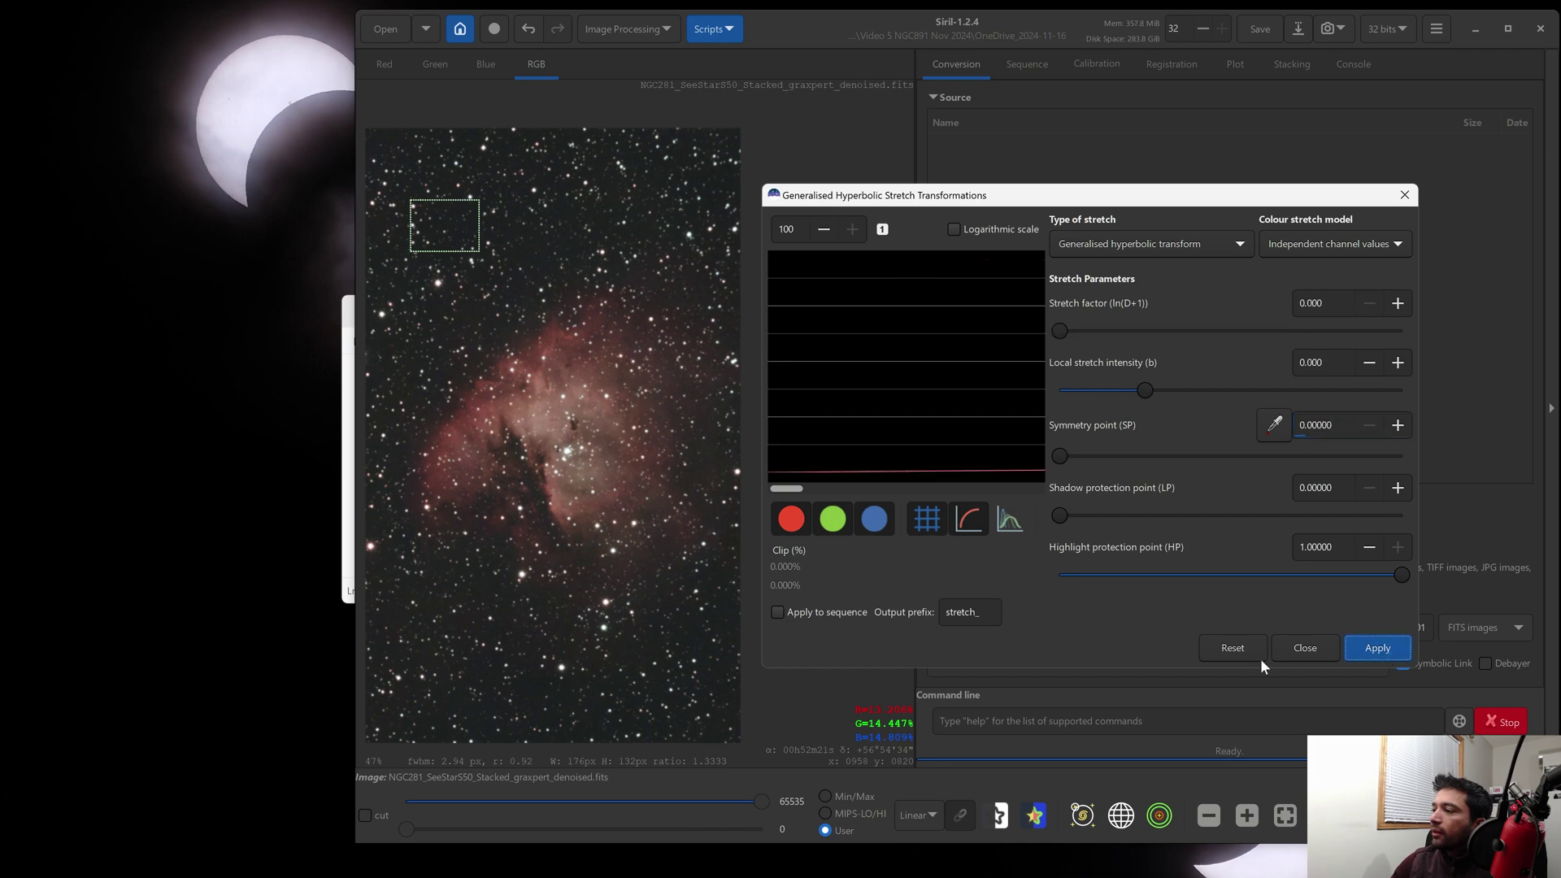
pyautogui.click(1305, 649)
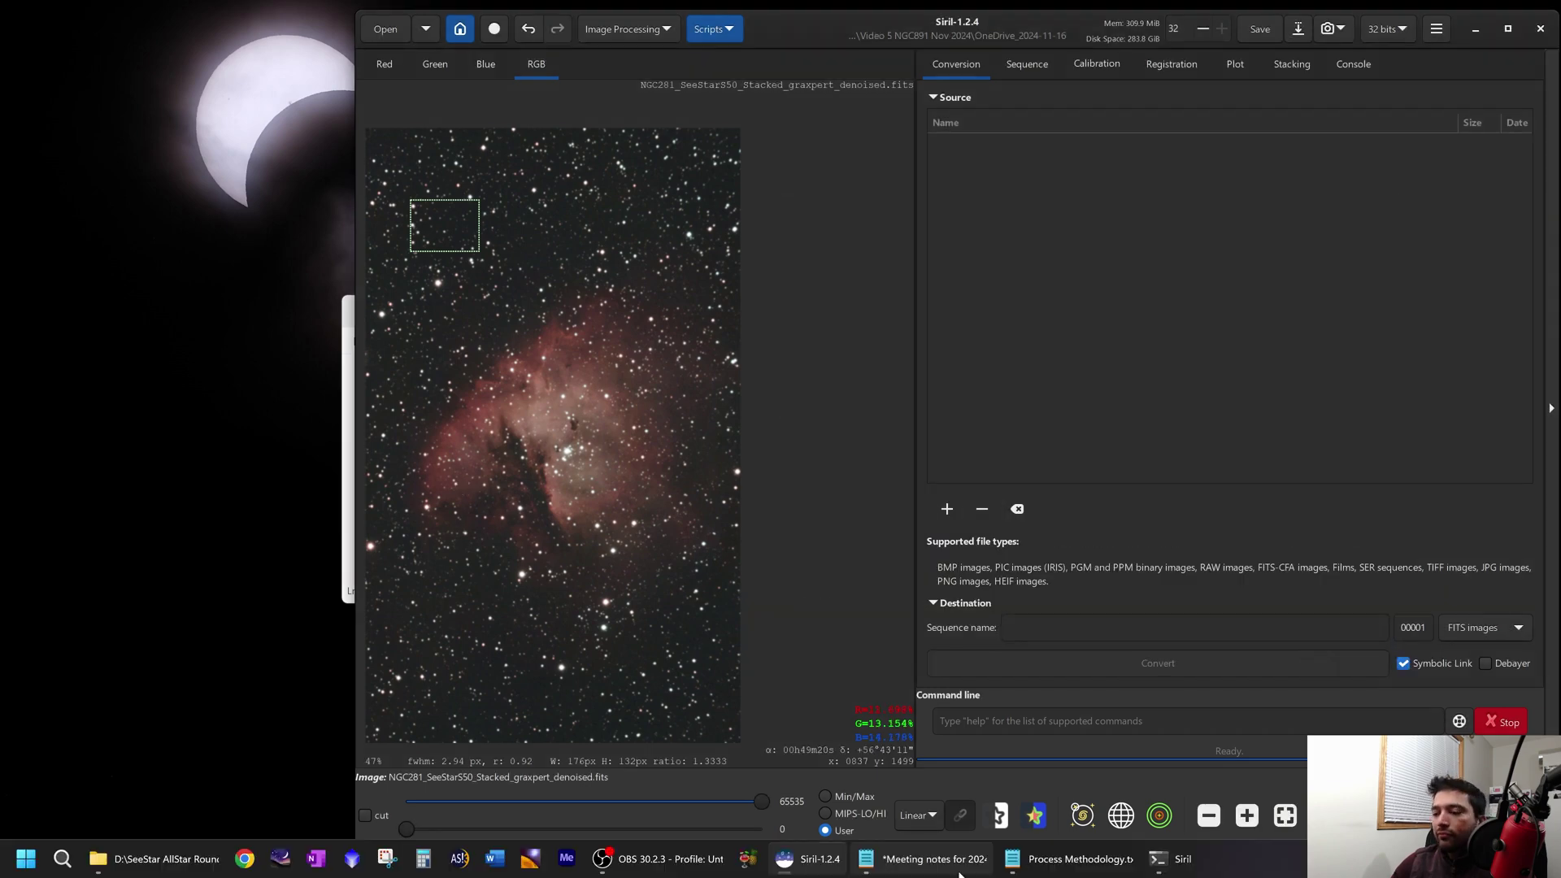
# Step: Mark the stretch and green-cast steps in the notes, then clear the image's selection box
pyautogui.click(1068, 859)
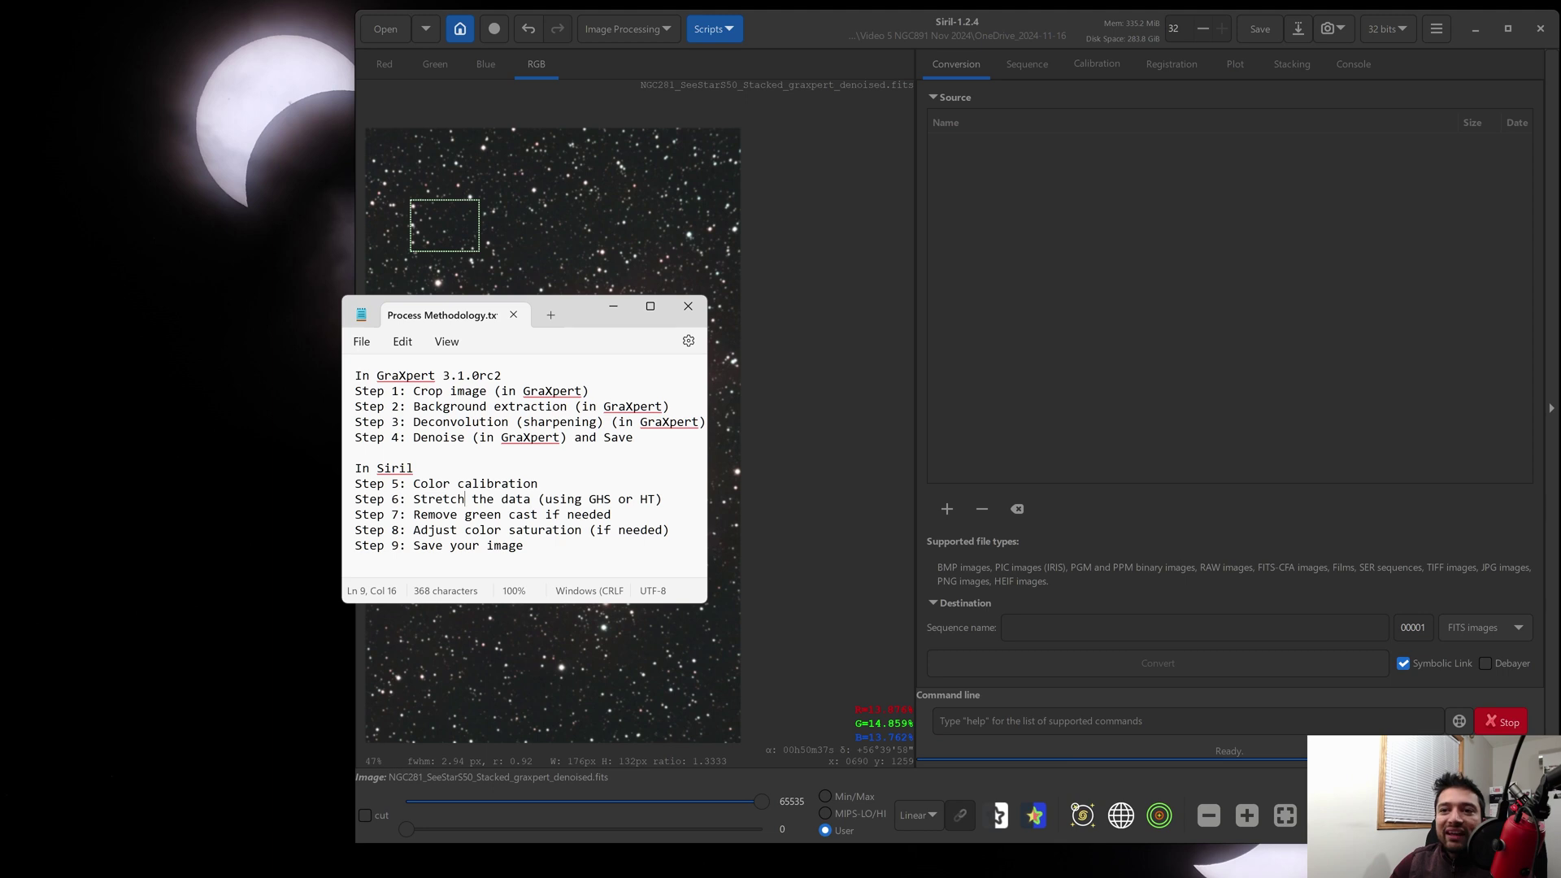
pyautogui.moveTo(428, 498); pyautogui.dragTo(655, 498)
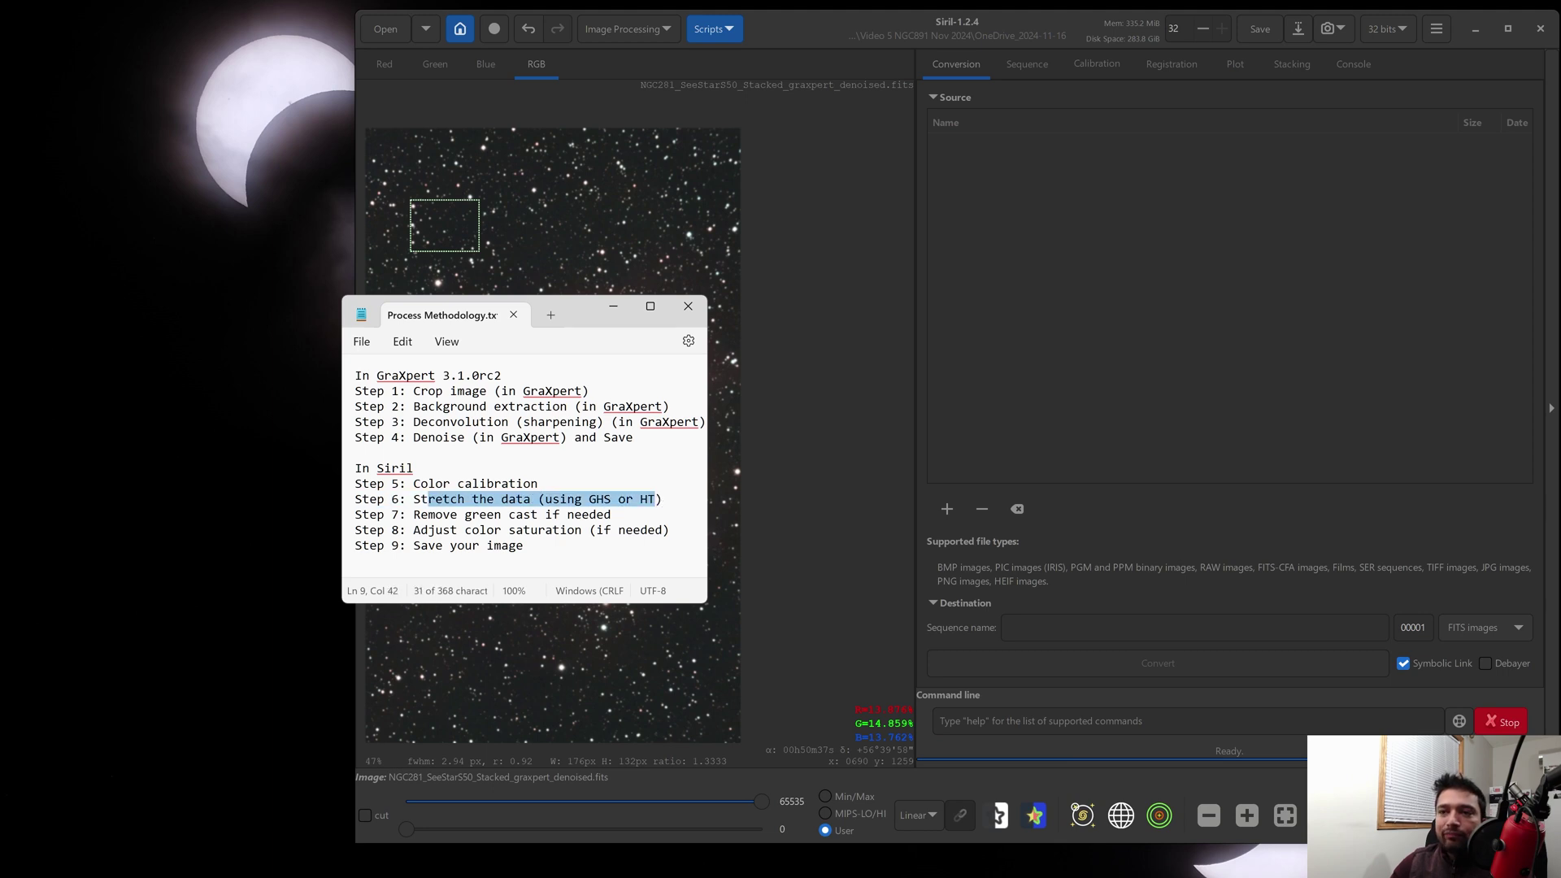
pyautogui.moveTo(452, 513); pyautogui.dragTo(586, 514)
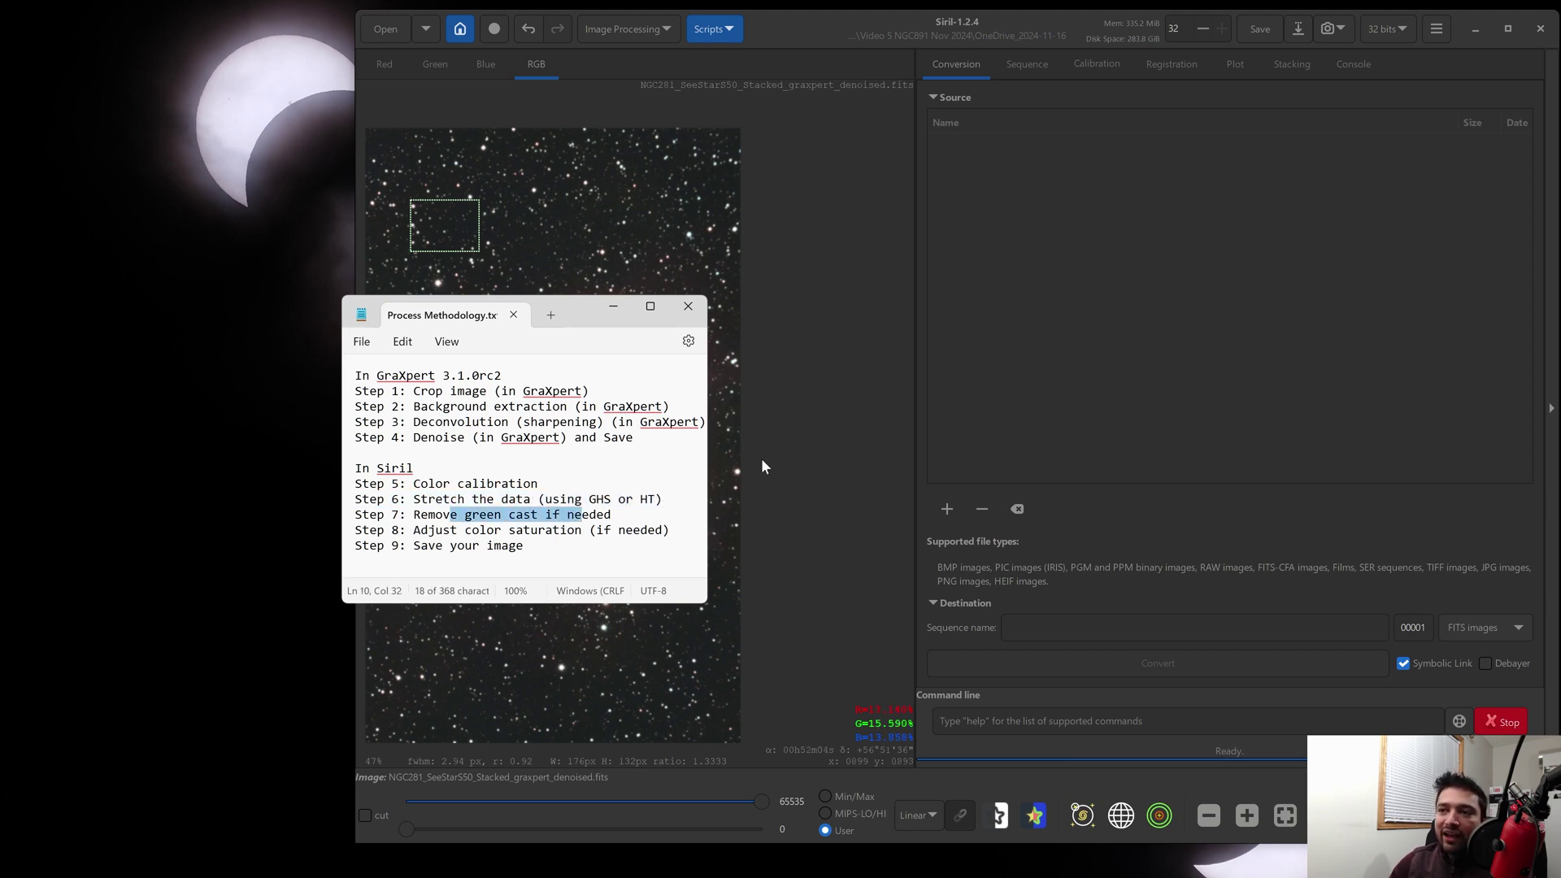
pyautogui.click(781, 441)
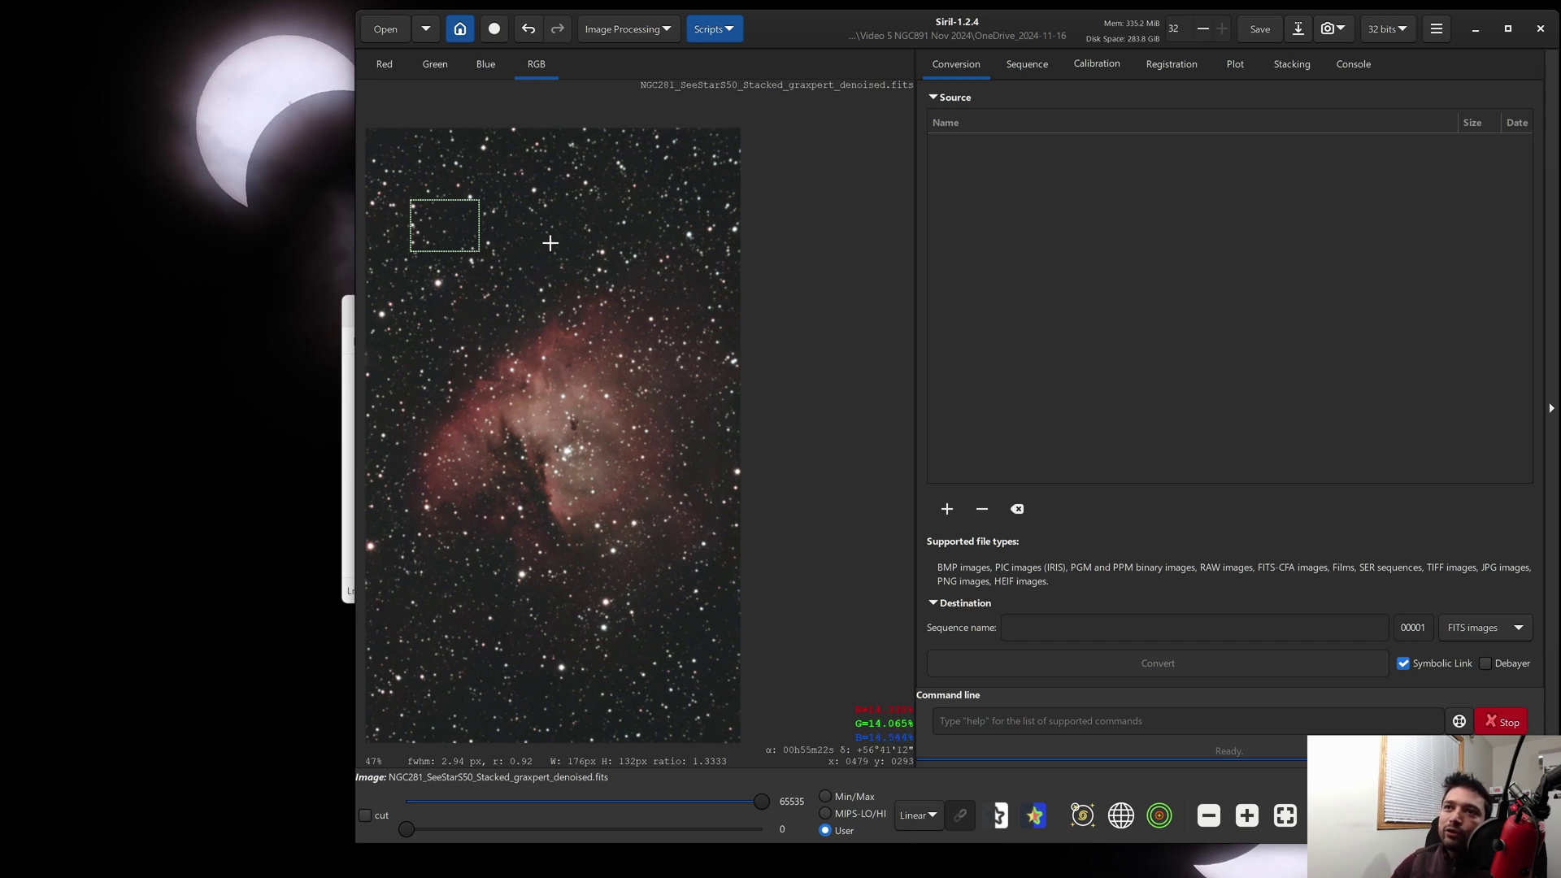
pyautogui.click(530, 217)
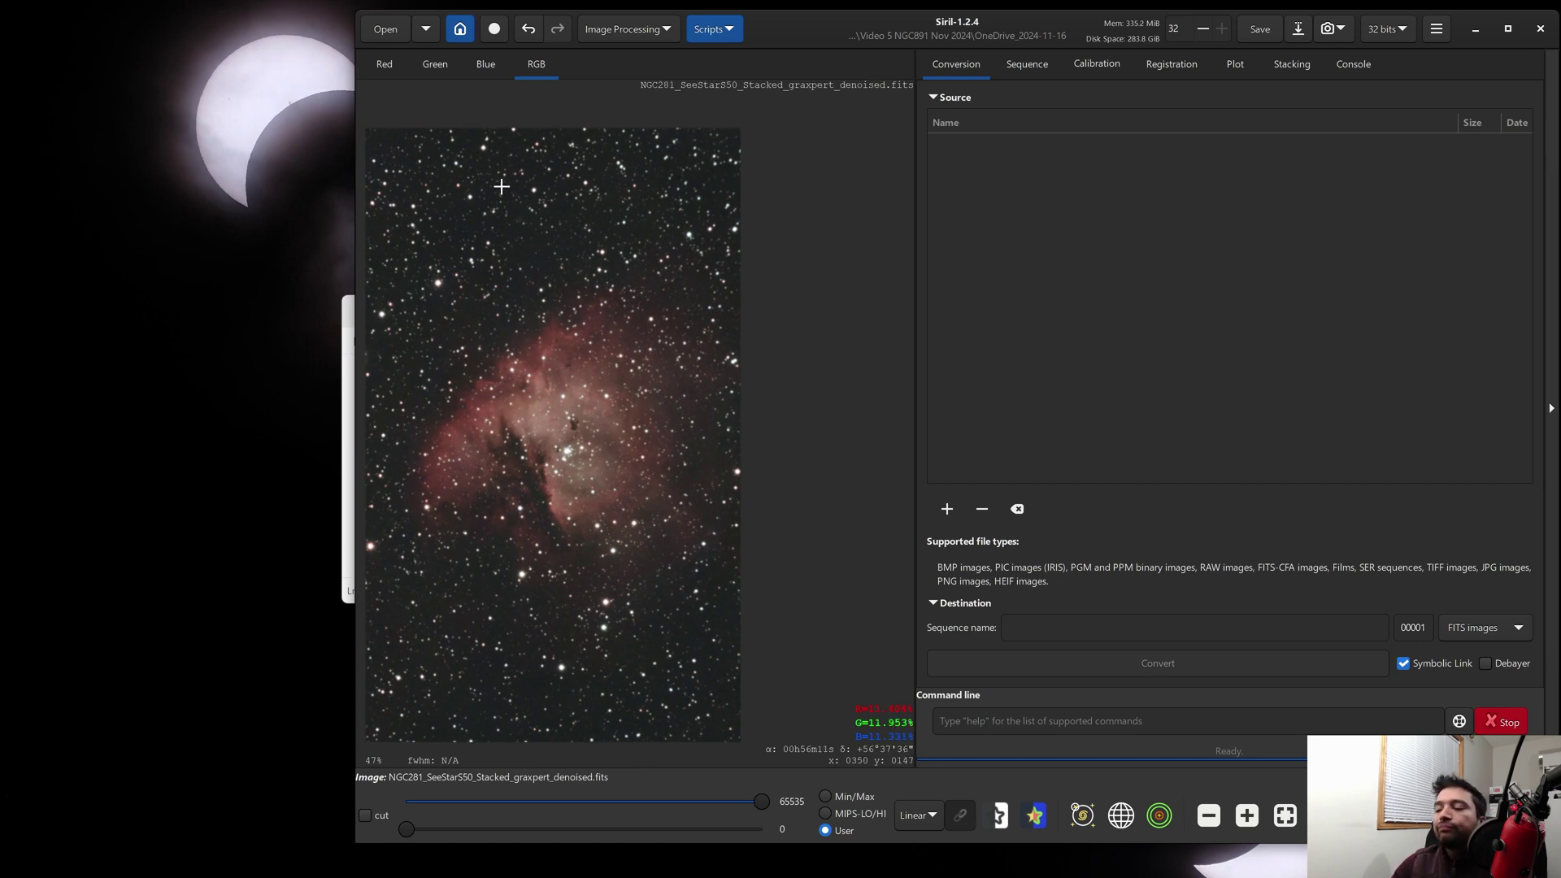
pyautogui.click(635, 27)
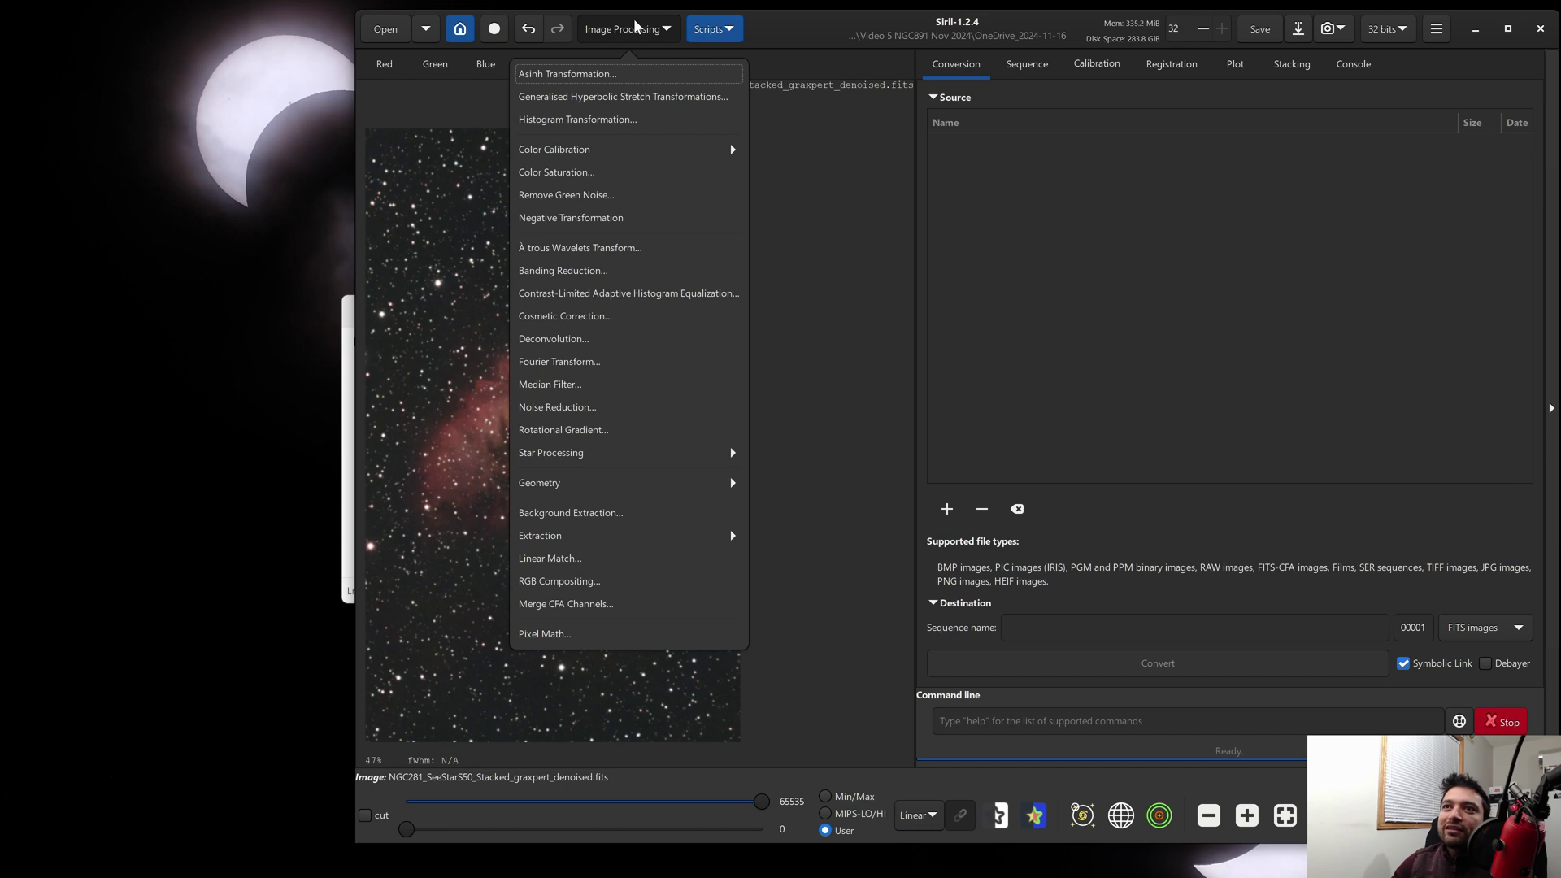
# Step: Apply Remove Green Noise with Average Neutral protection, close it, and check the notes
pyautogui.click(573, 194)
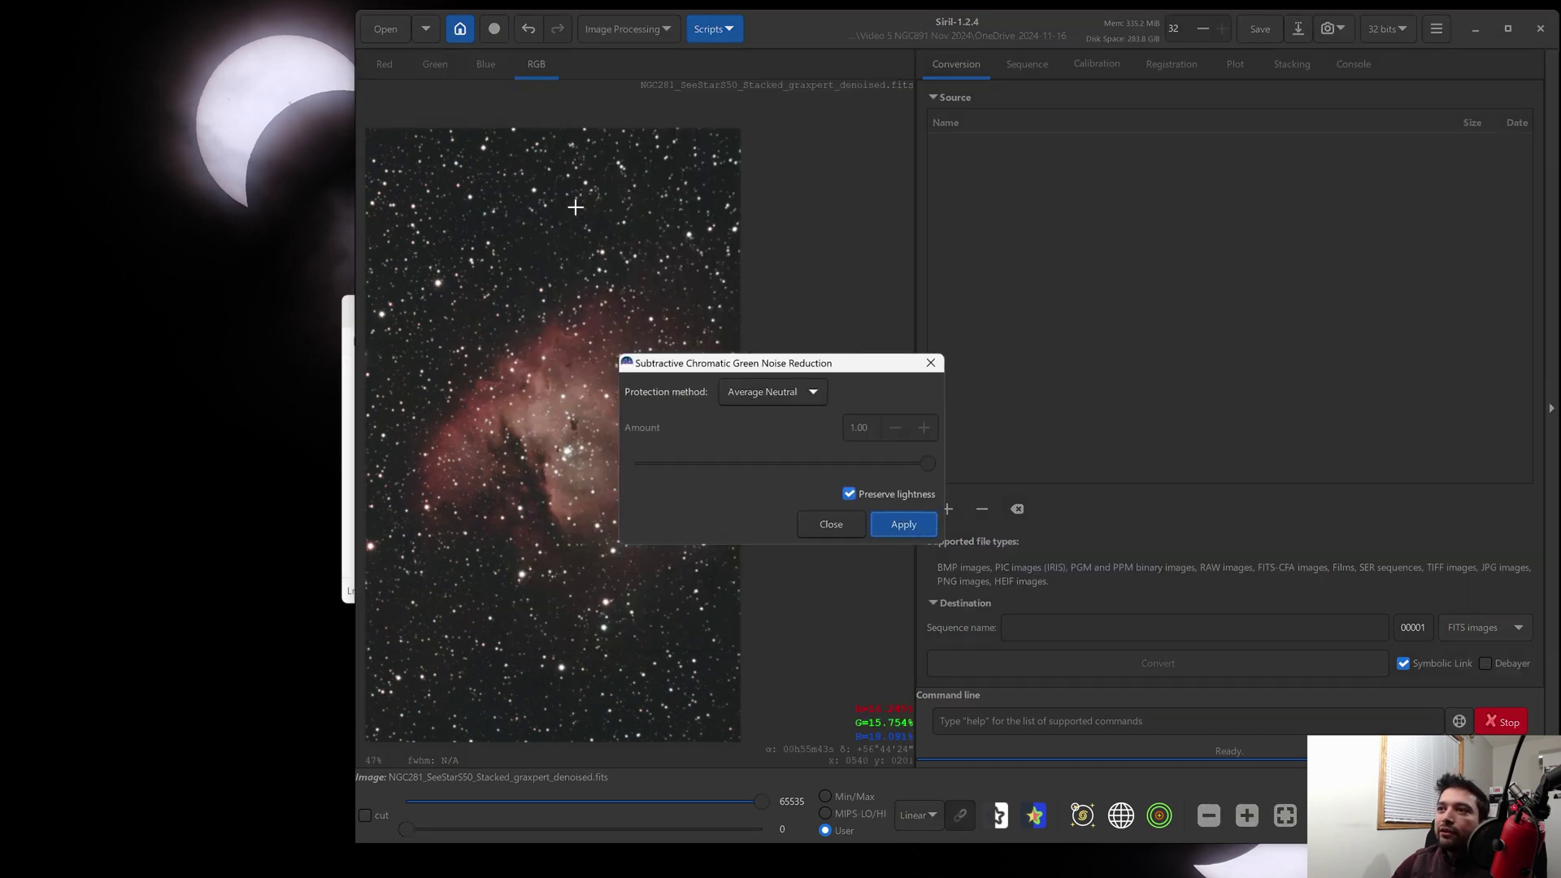
pyautogui.moveTo(803, 364); pyautogui.dragTo(919, 329)
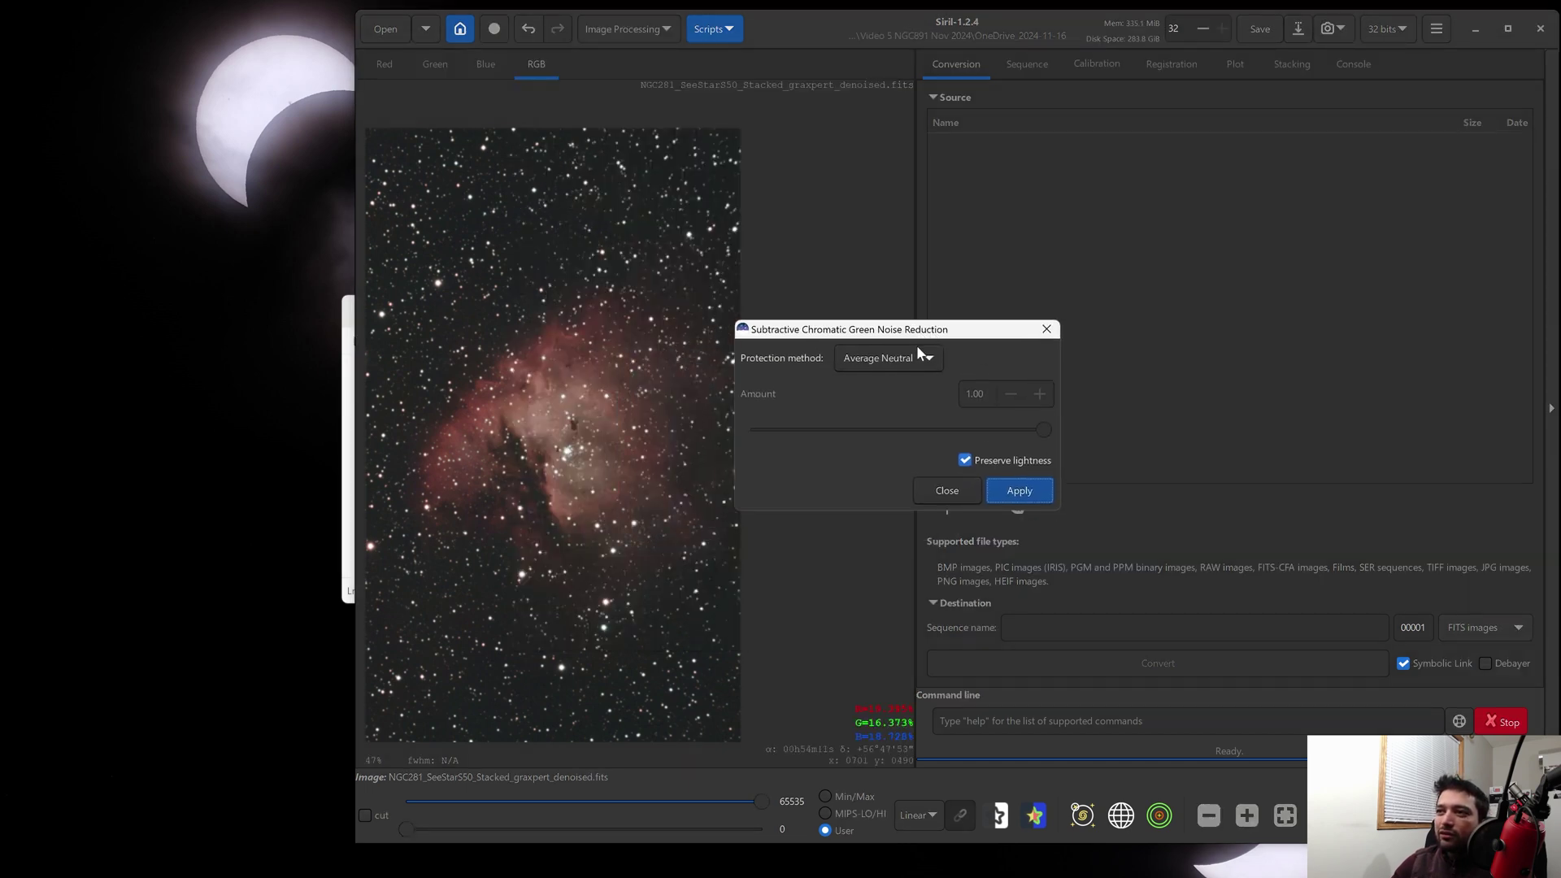
pyautogui.click(1020, 492)
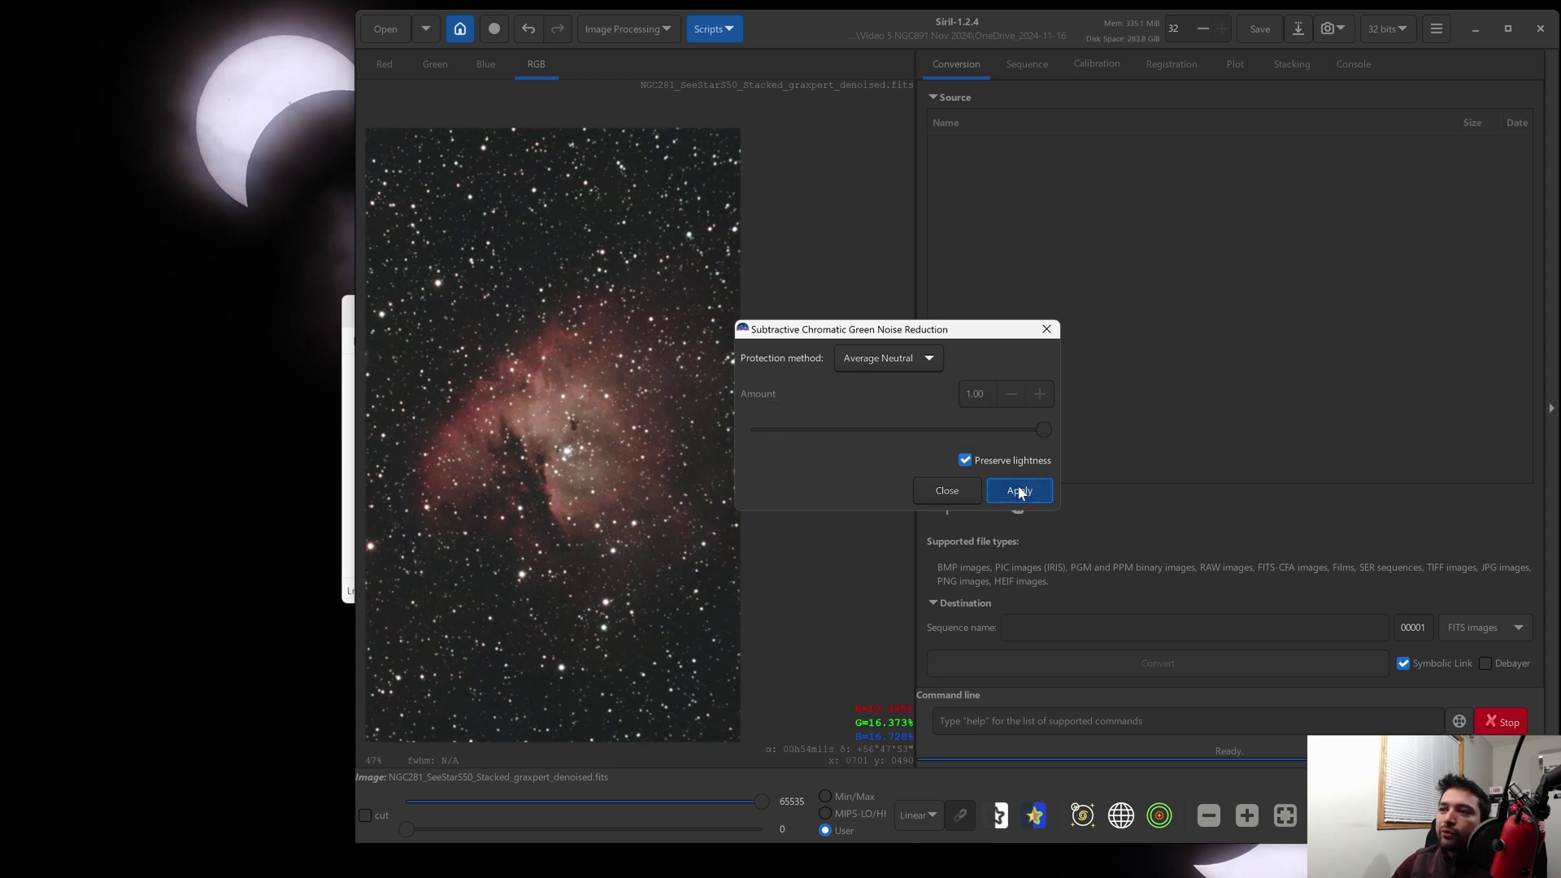
pyautogui.click(951, 491)
pyautogui.hotkey('alt', 'Tab')
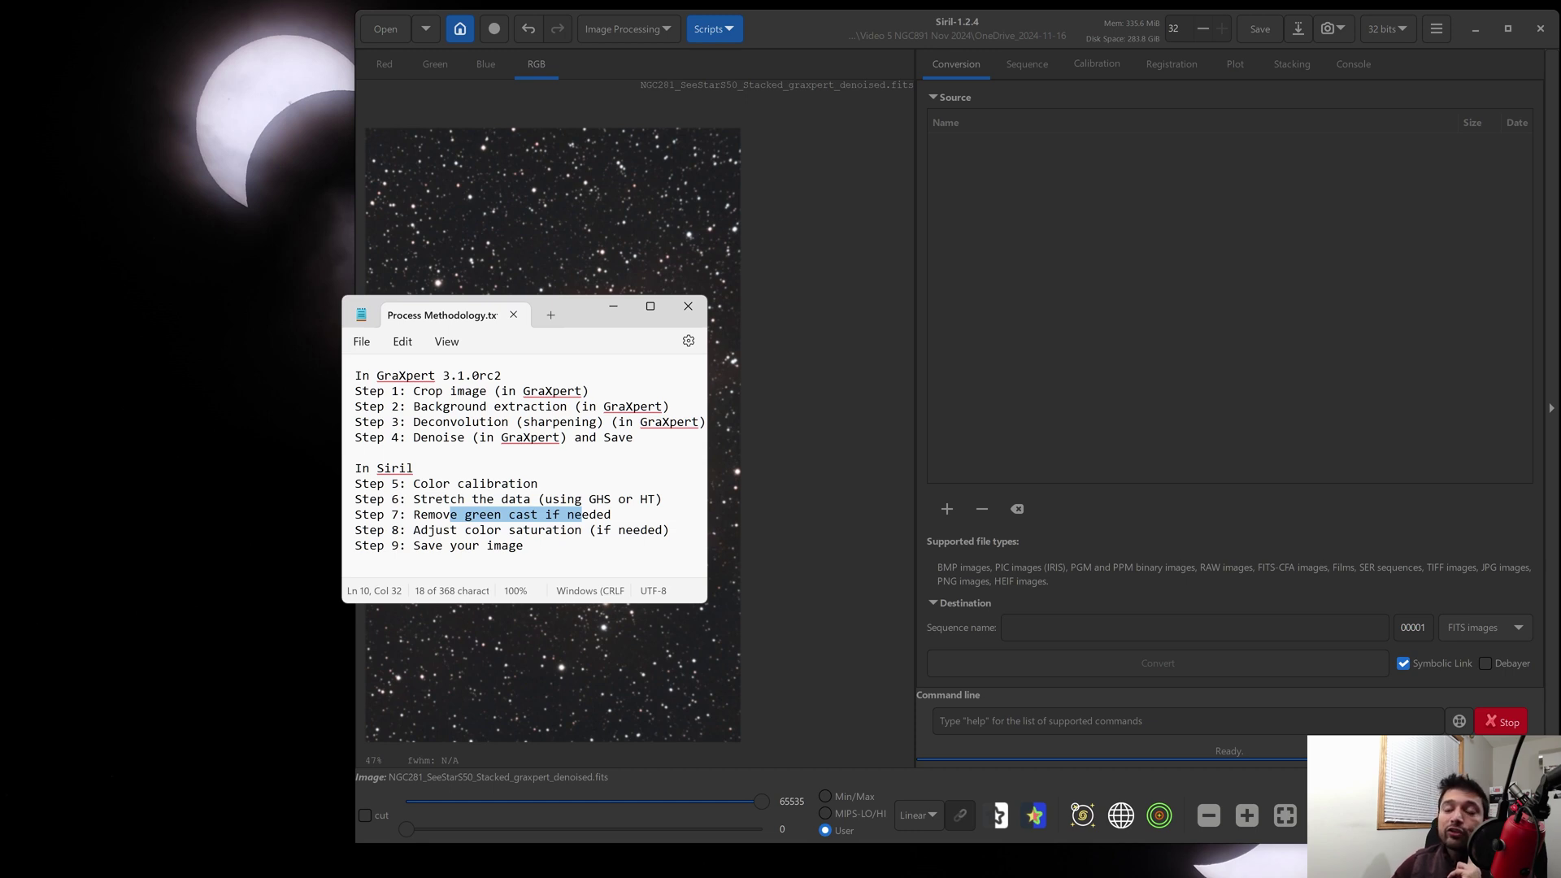
pyautogui.hotkey('alt', 'Tab')
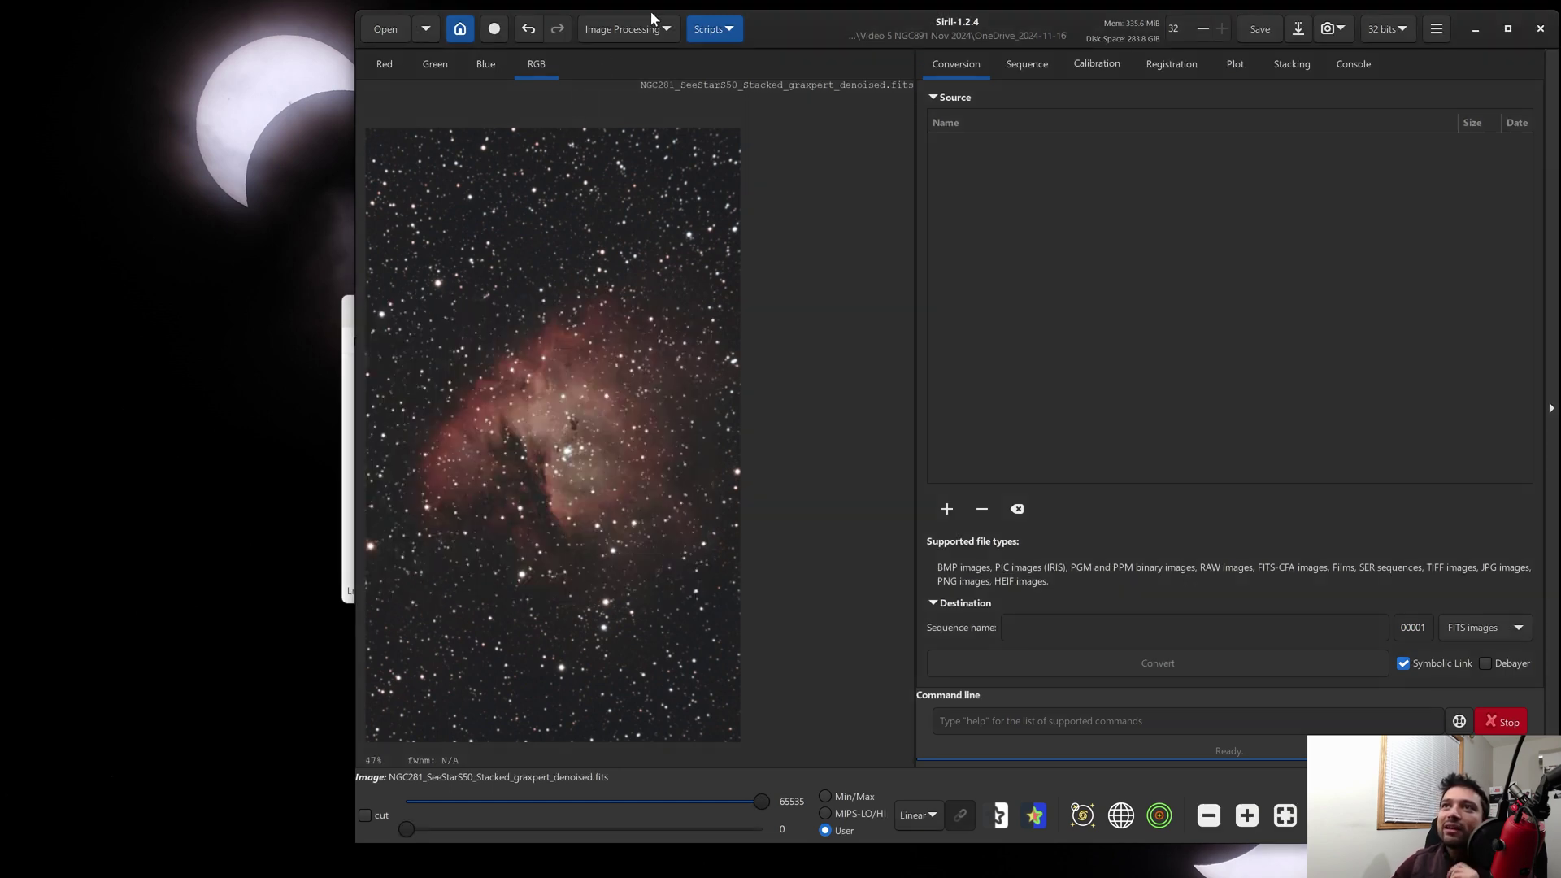
pyautogui.click(633, 29)
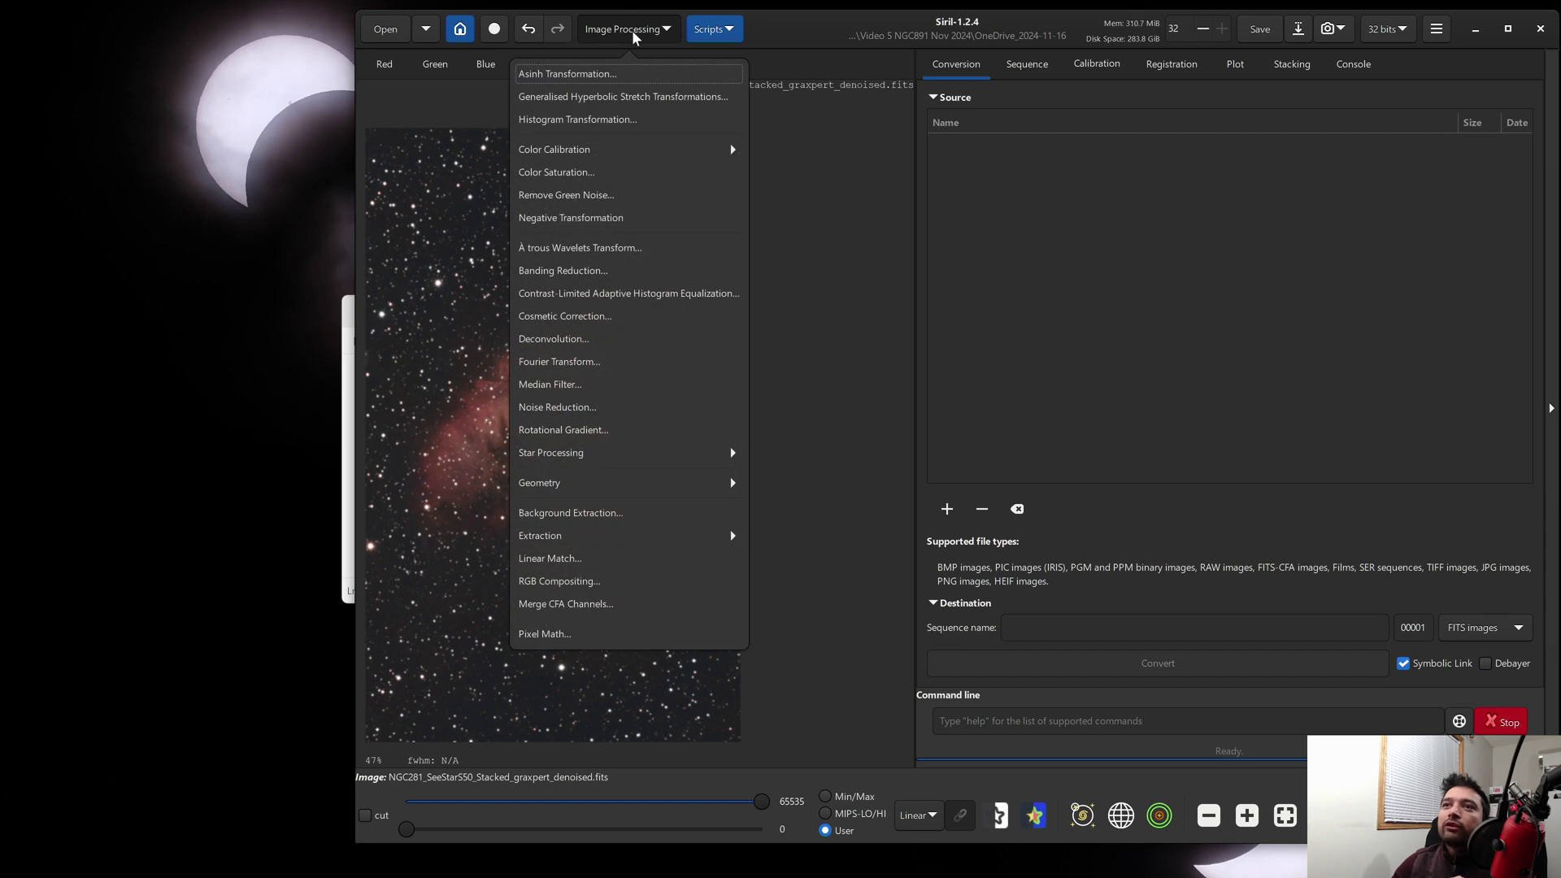
# Step: Increase the Color Saturation amount with Hue Global and apply it, then check the notes
pyautogui.click(584, 171)
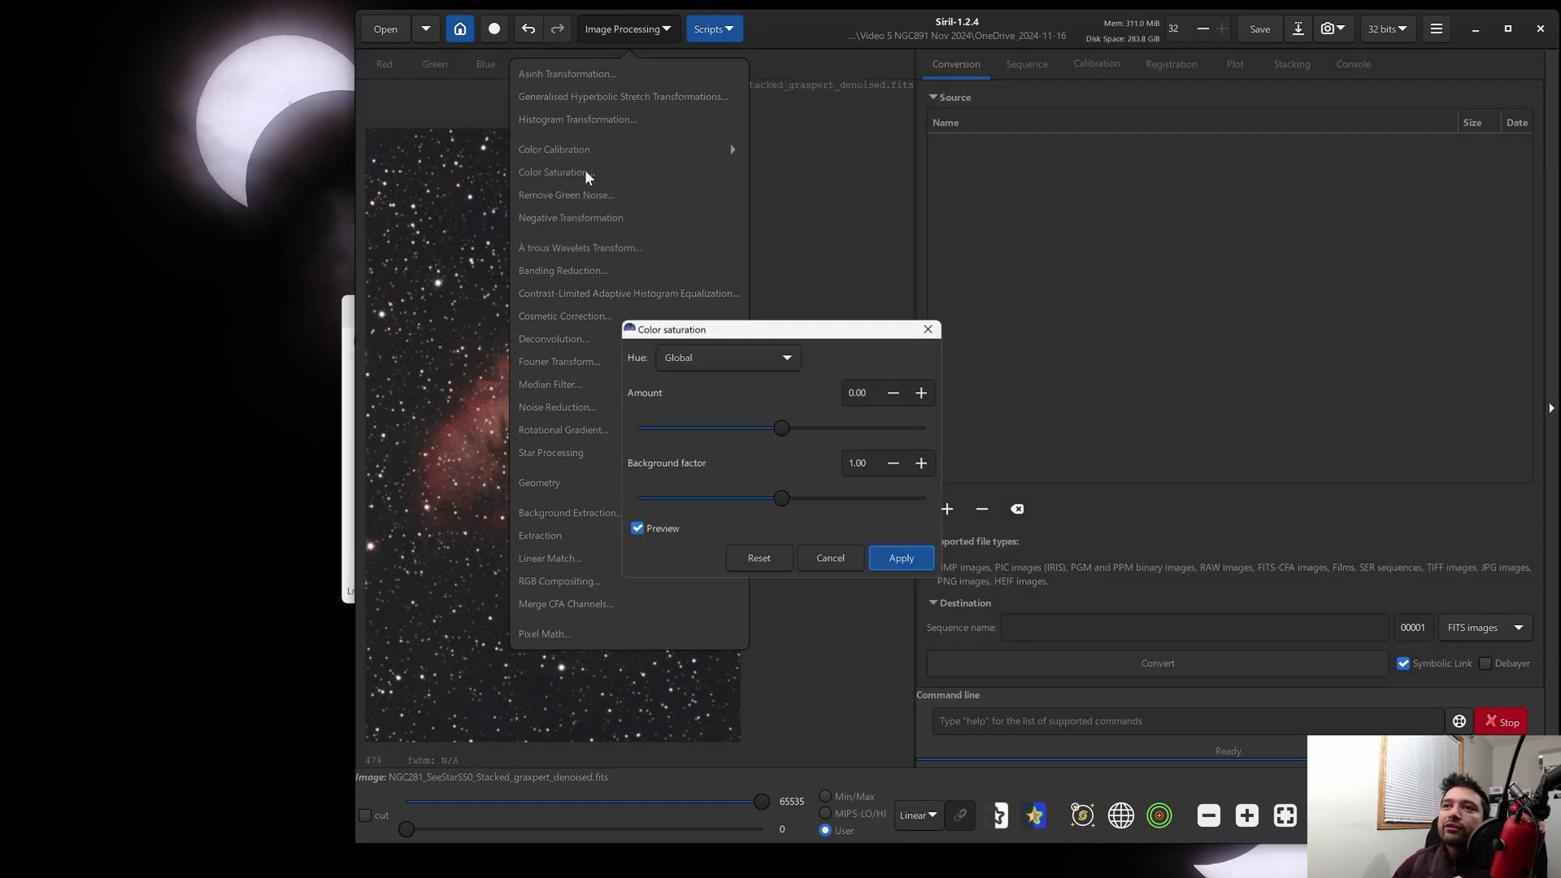
pyautogui.moveTo(757, 333); pyautogui.dragTo(916, 255)
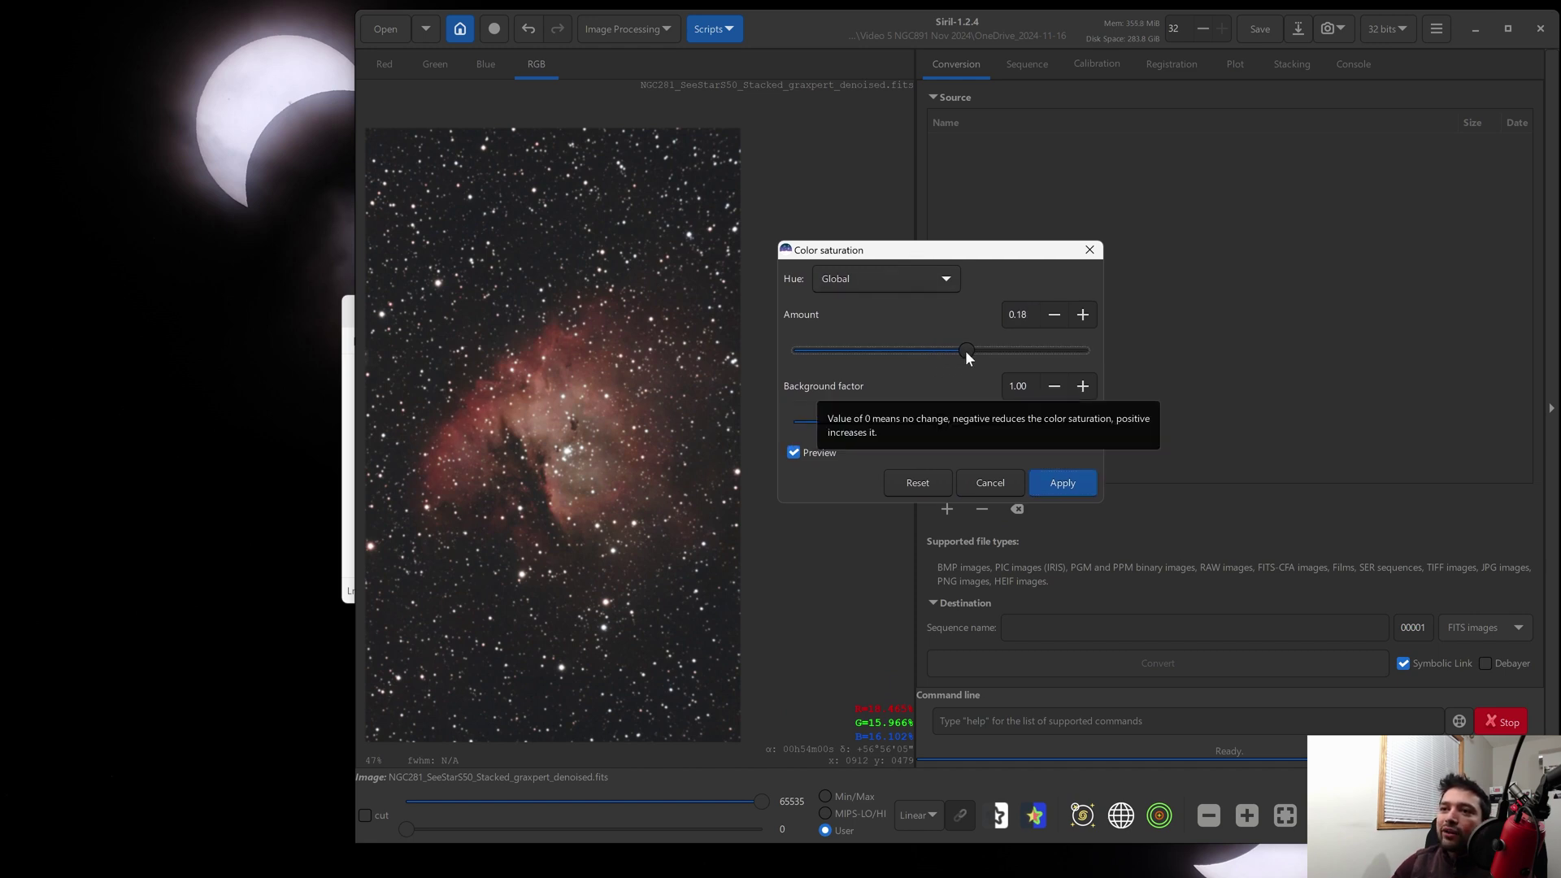
pyautogui.moveTo(965, 351)
pyautogui.mouseDown()
pyautogui.moveTo(1002, 351)
pyautogui.moveTo(989, 352)
pyautogui.mouseUp()
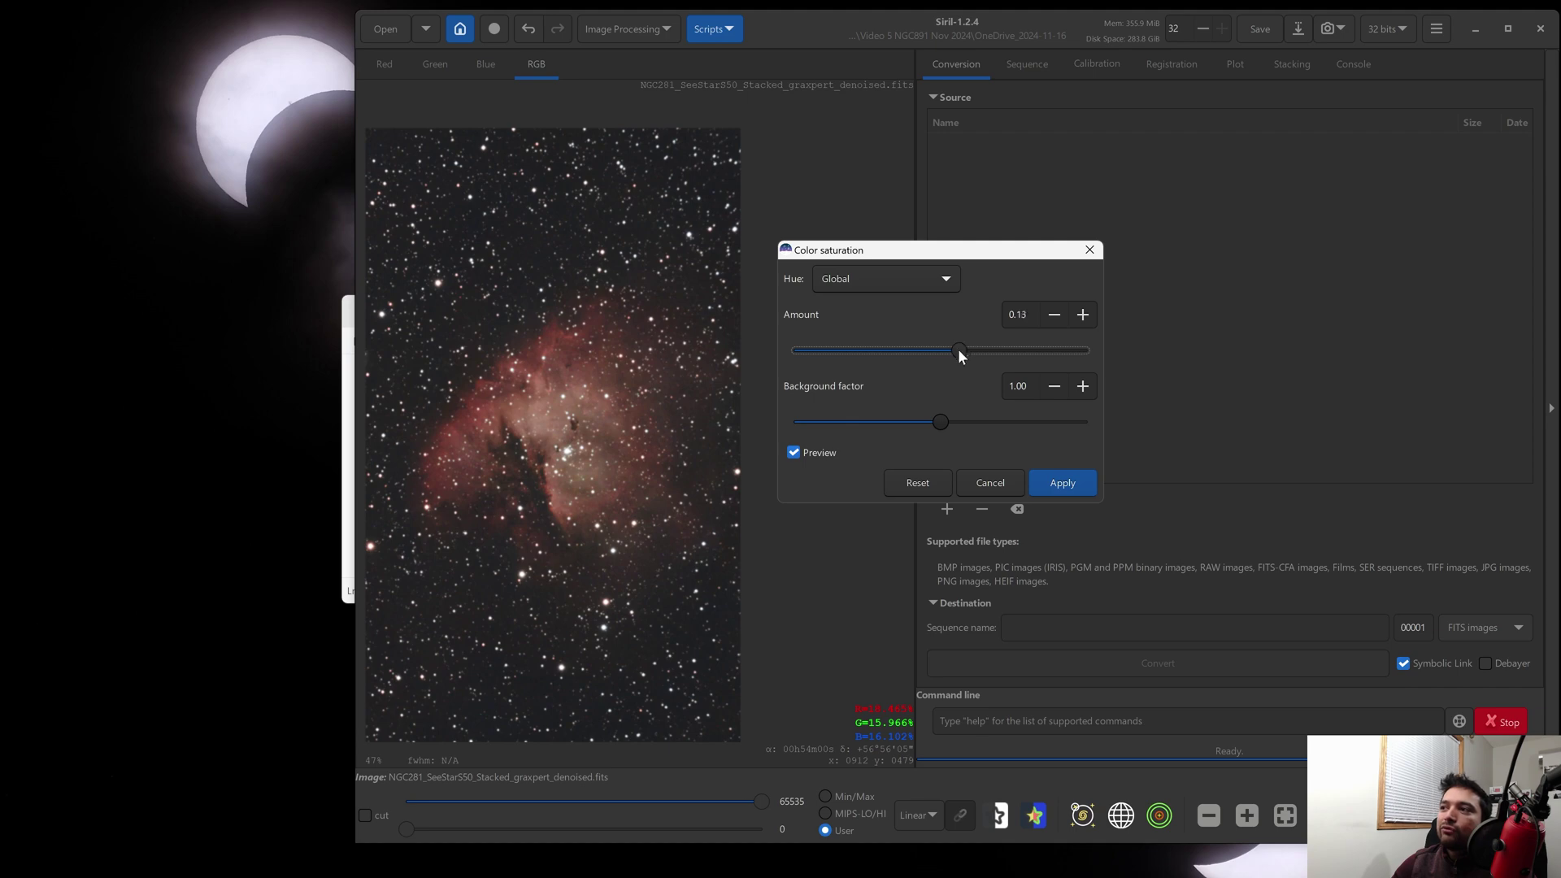
pyautogui.click(1060, 483)
pyautogui.hotkey('alt', 'Tab')
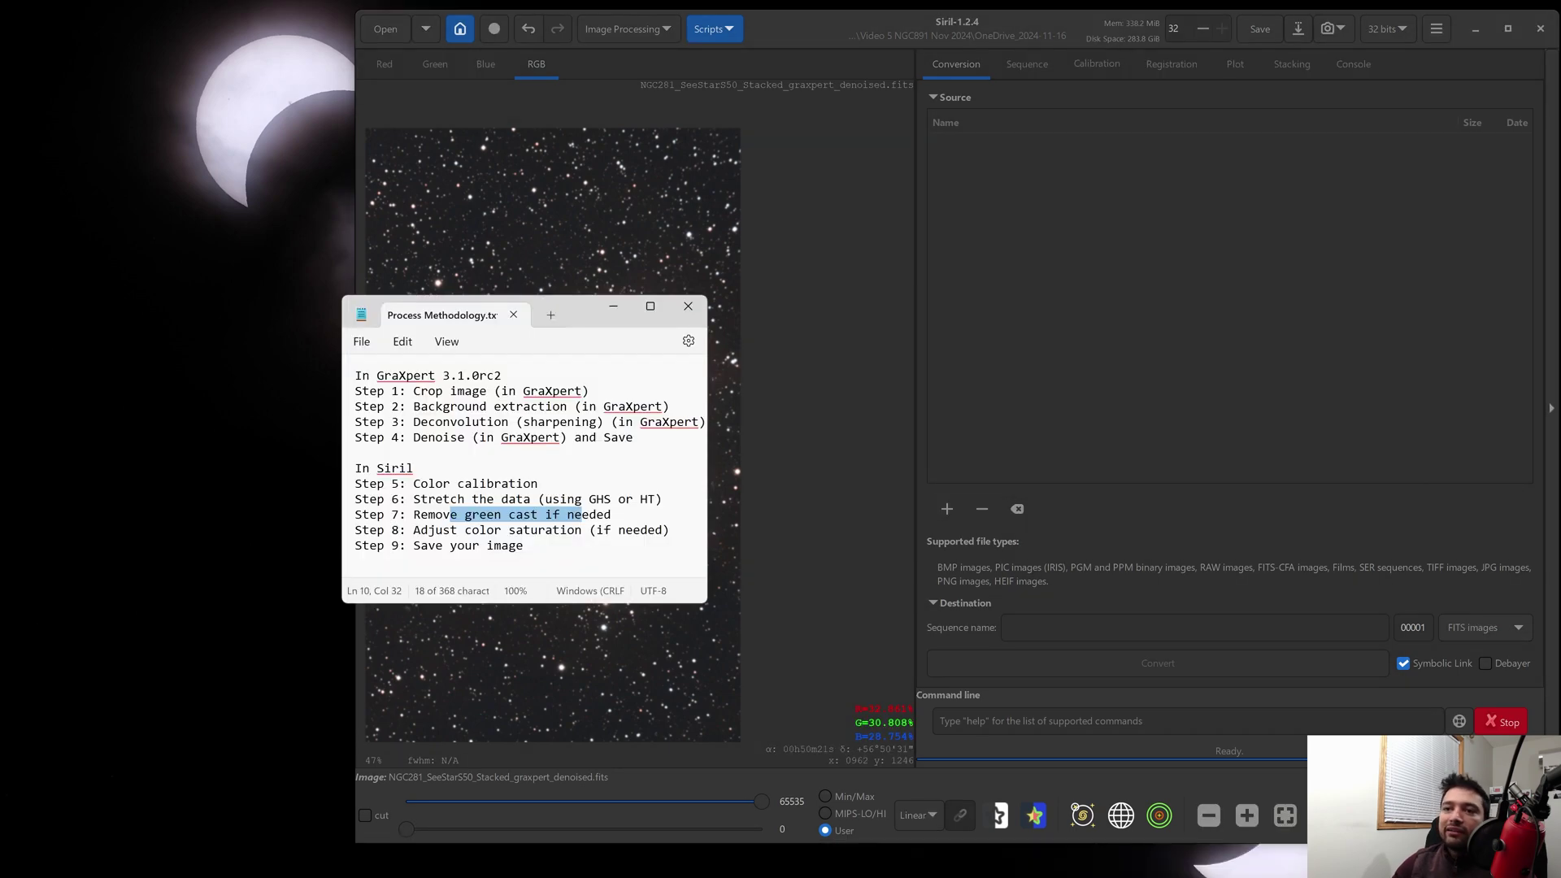
pyautogui.click(457, 530)
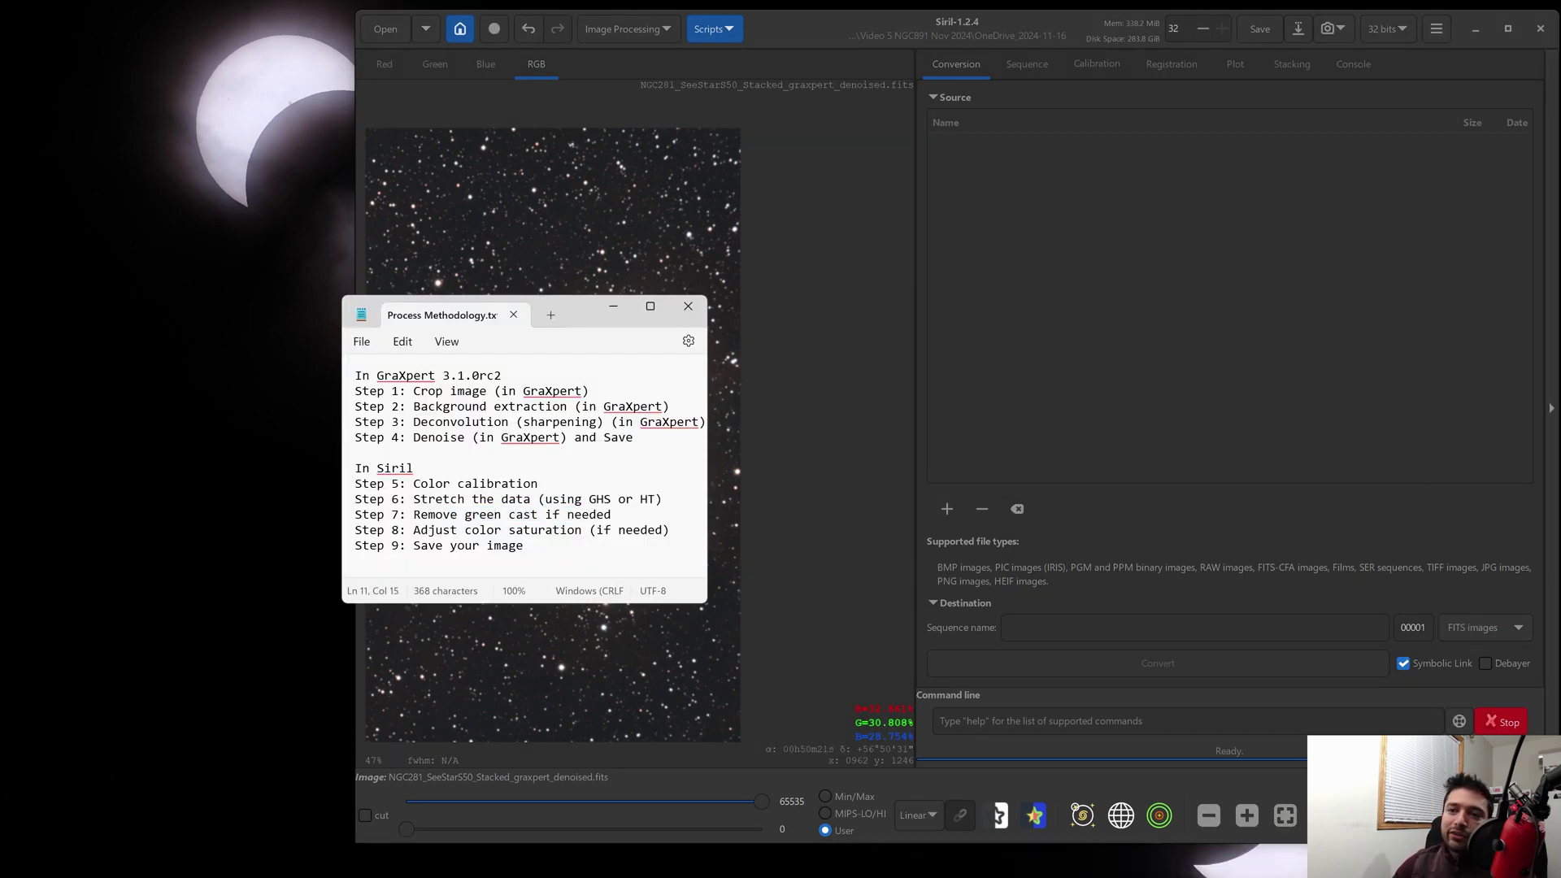
# Step: Save the image to the Final folder as a 16-bit unsigned integer TIFF
pyautogui.click(1285, 46)
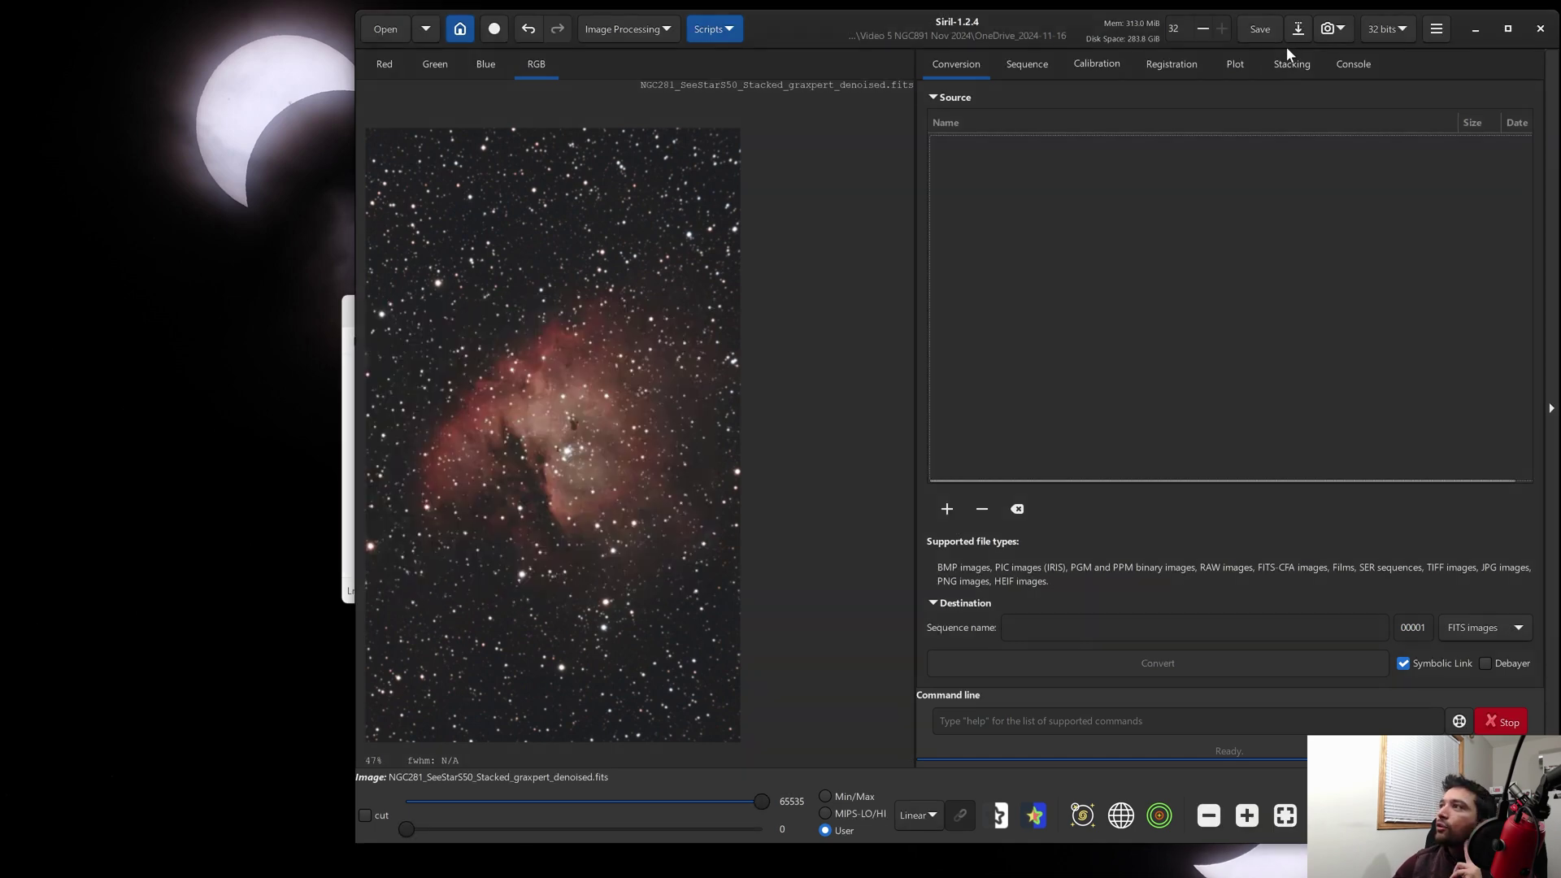
pyautogui.click(1297, 34)
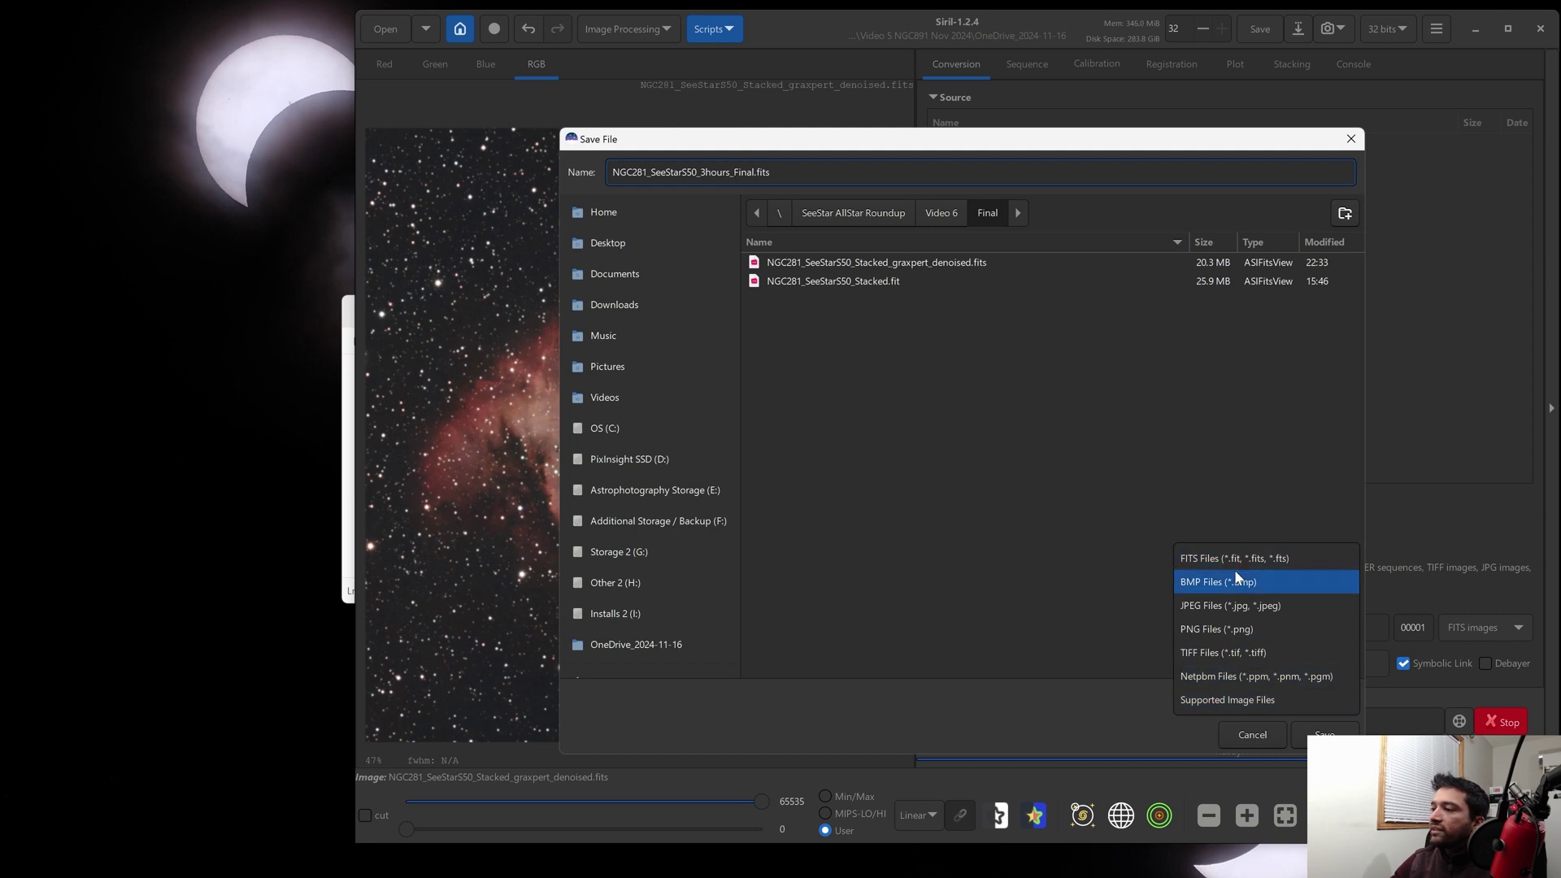
pyautogui.click(1243, 650)
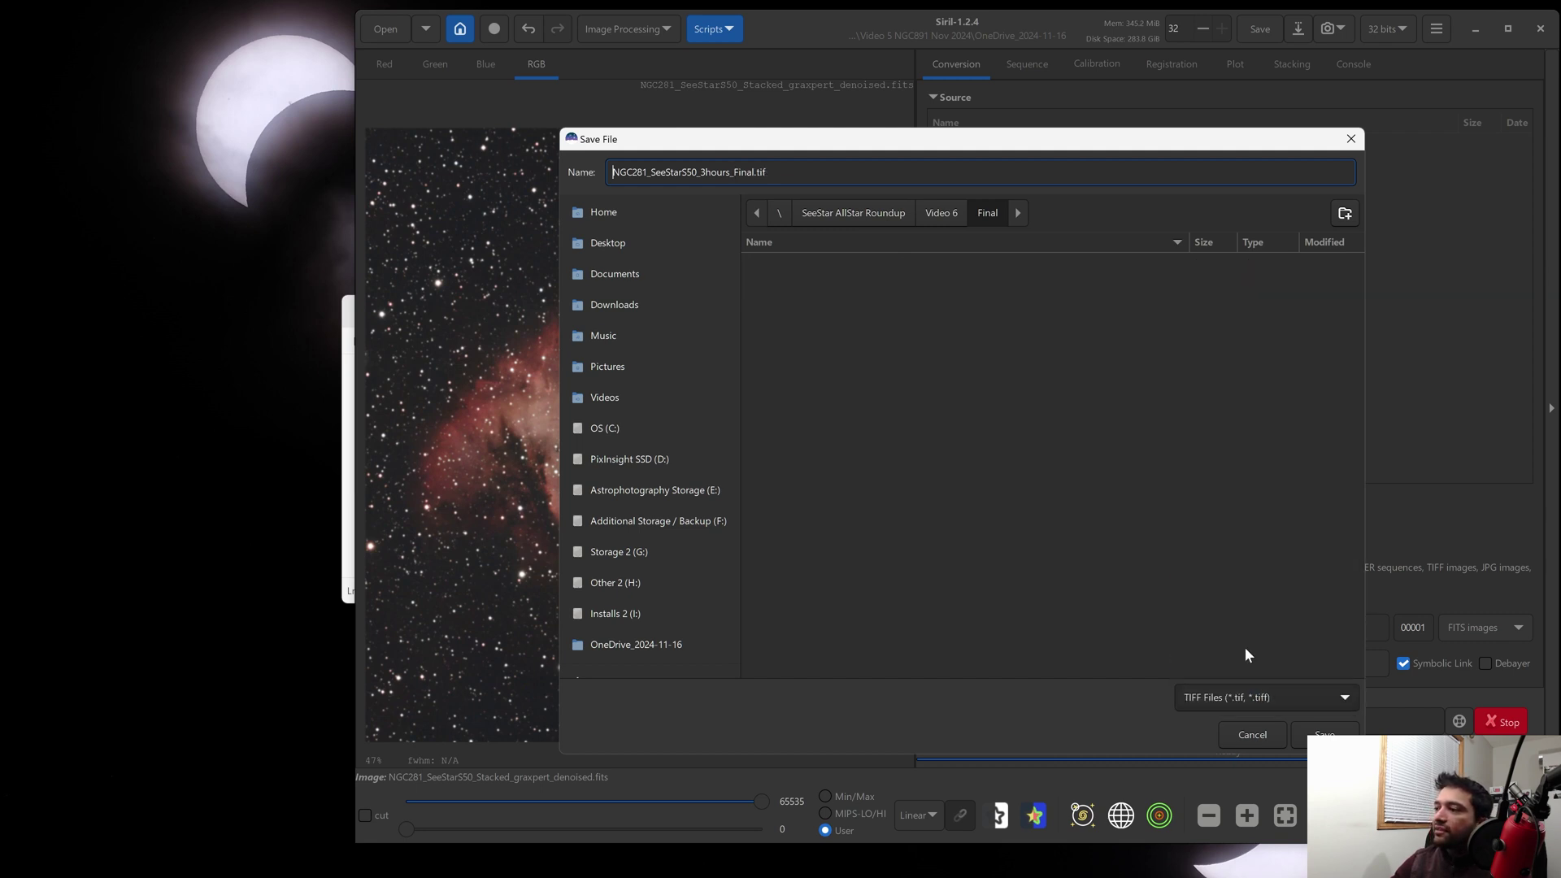
pyautogui.click(1300, 740)
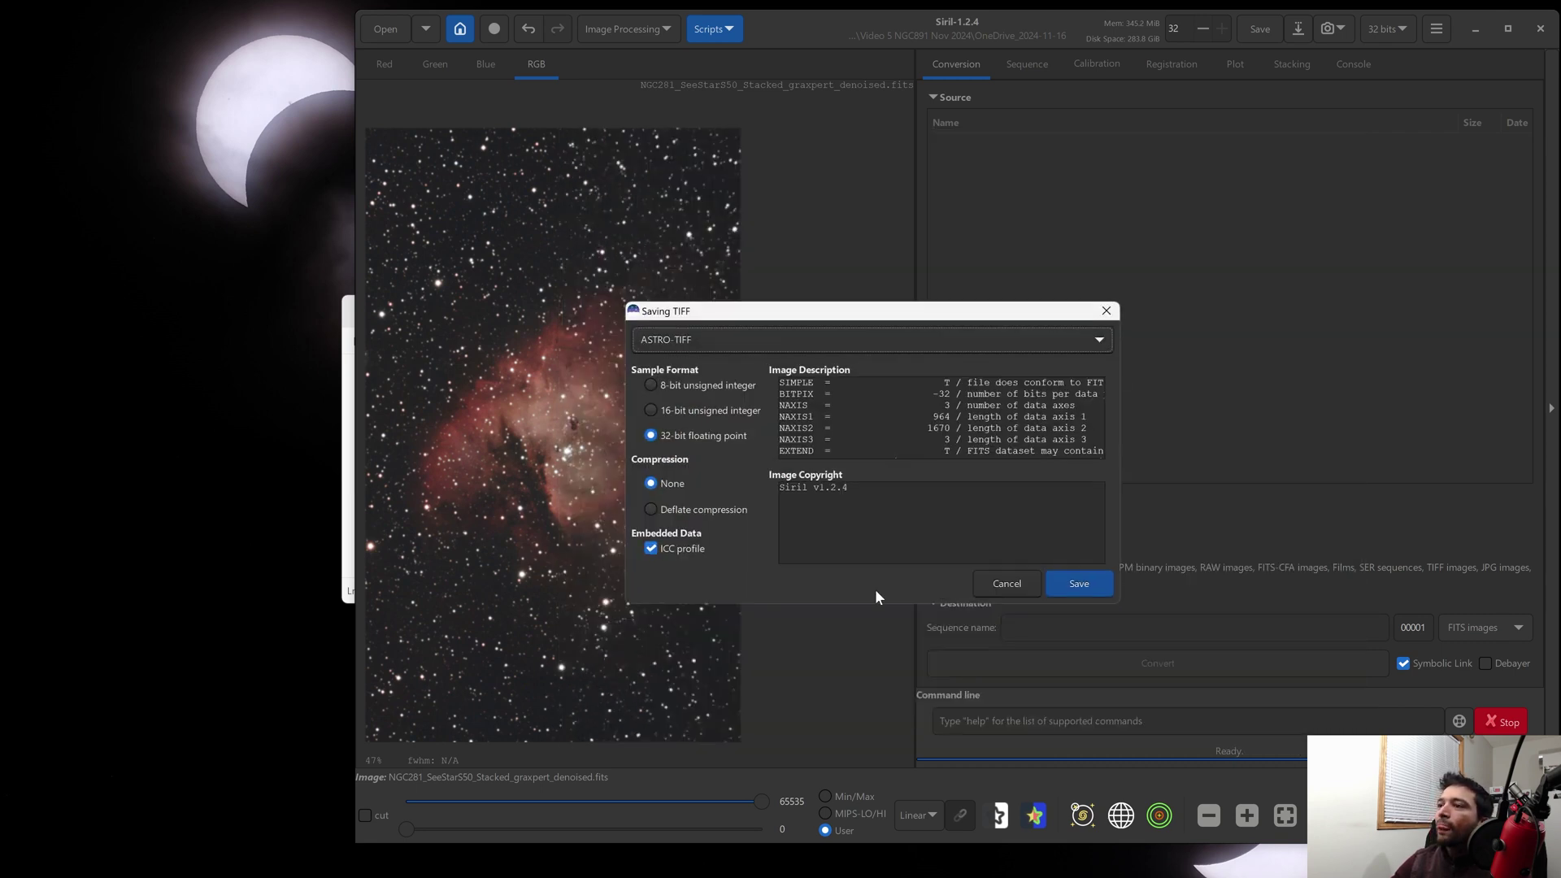
pyautogui.click(699, 409)
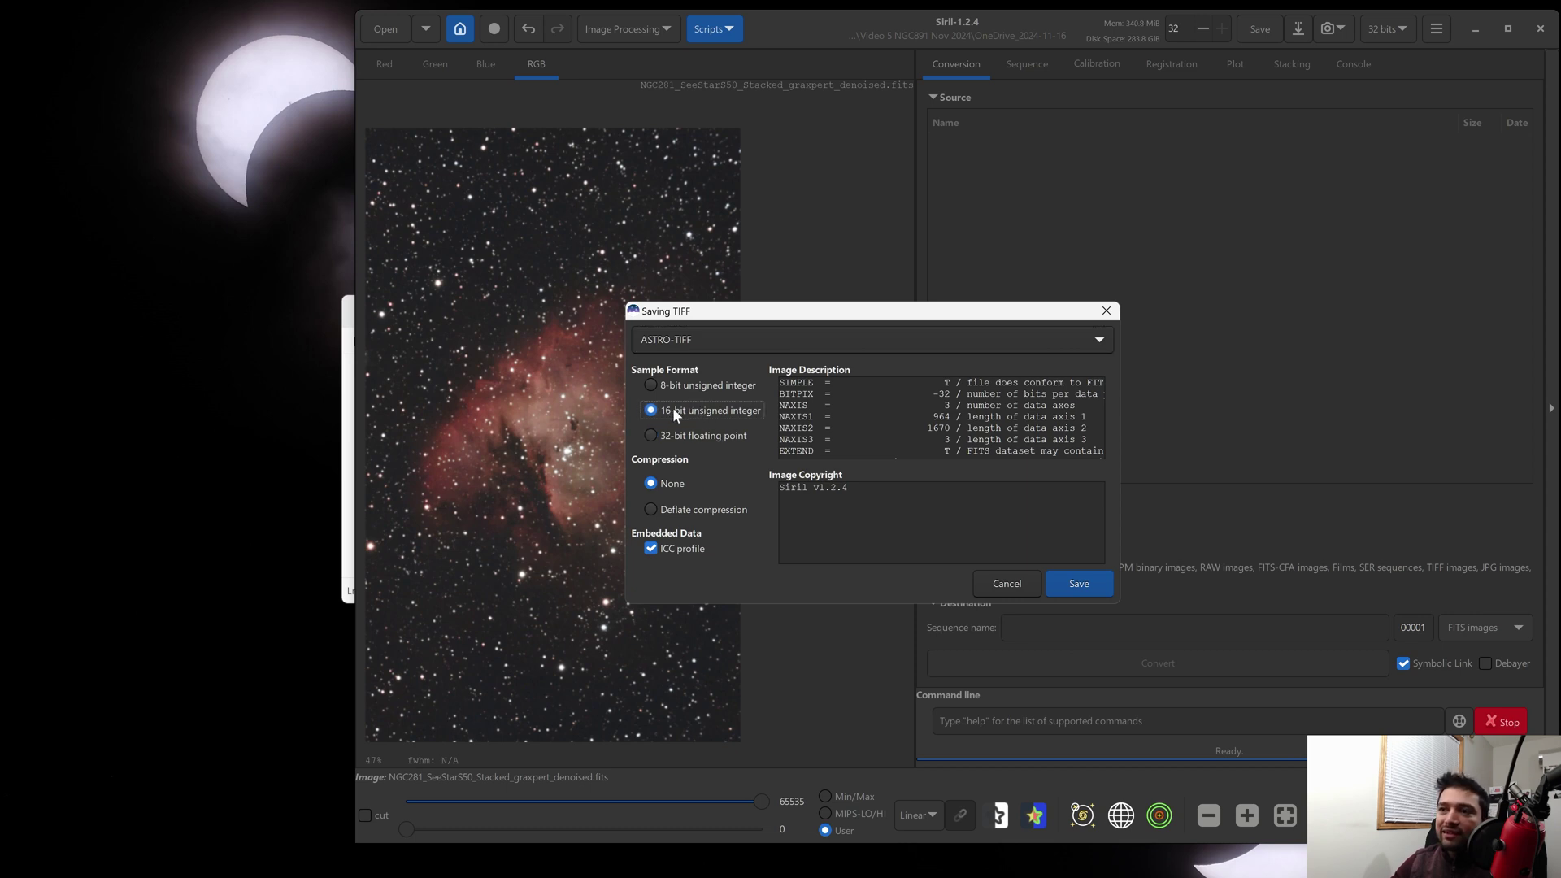
pyautogui.click(1078, 583)
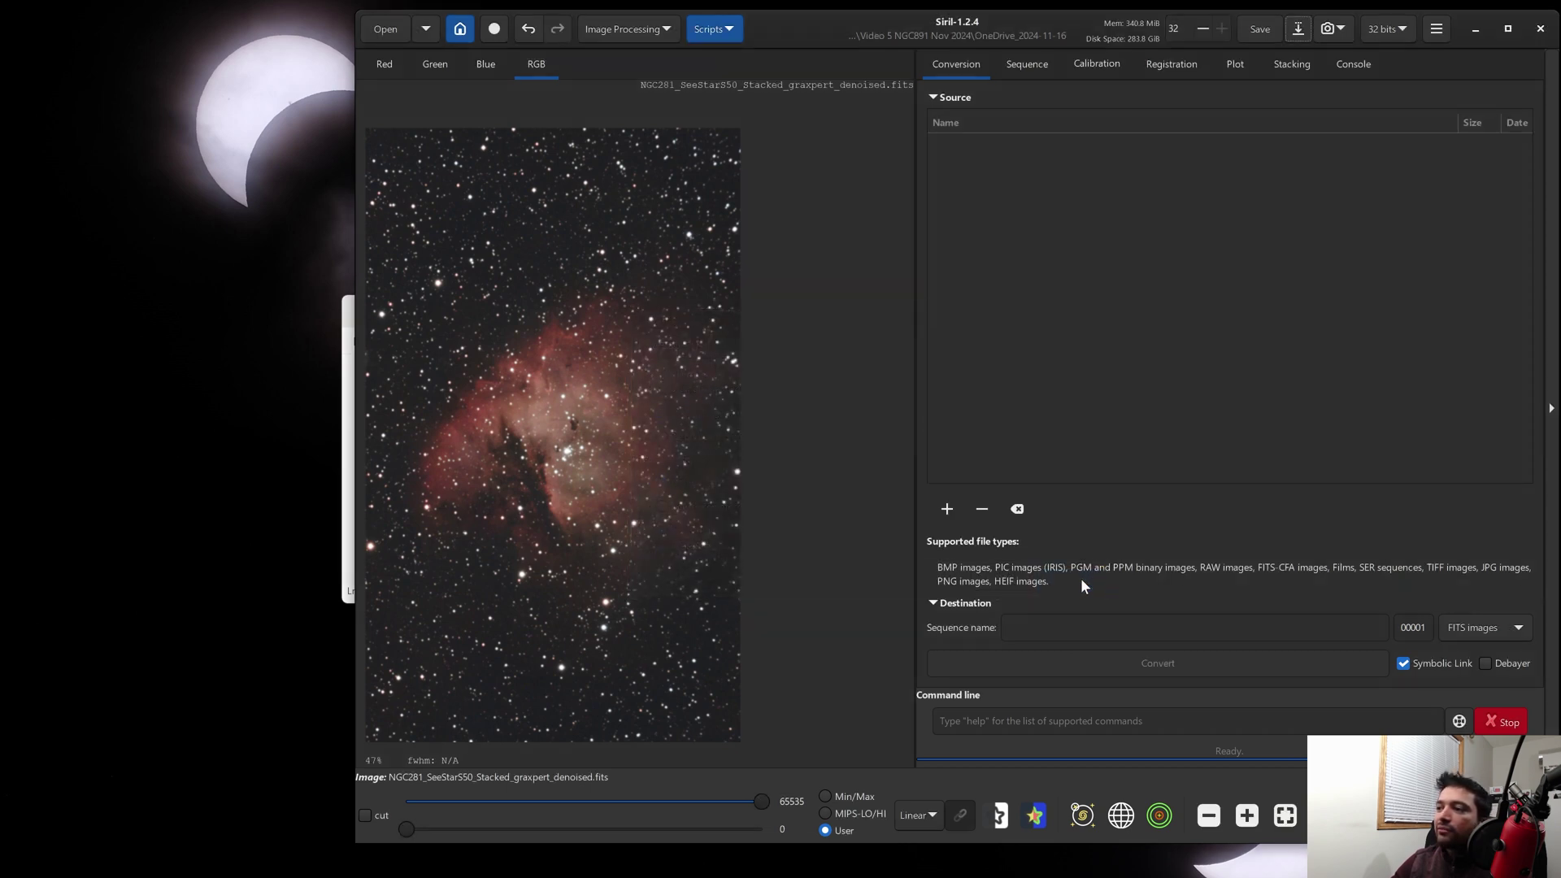
# Step: Save another copy as NGC281_SeeStarS50_3hours_Final.jpg at JPEG quality 100
pyautogui.click(1298, 28)
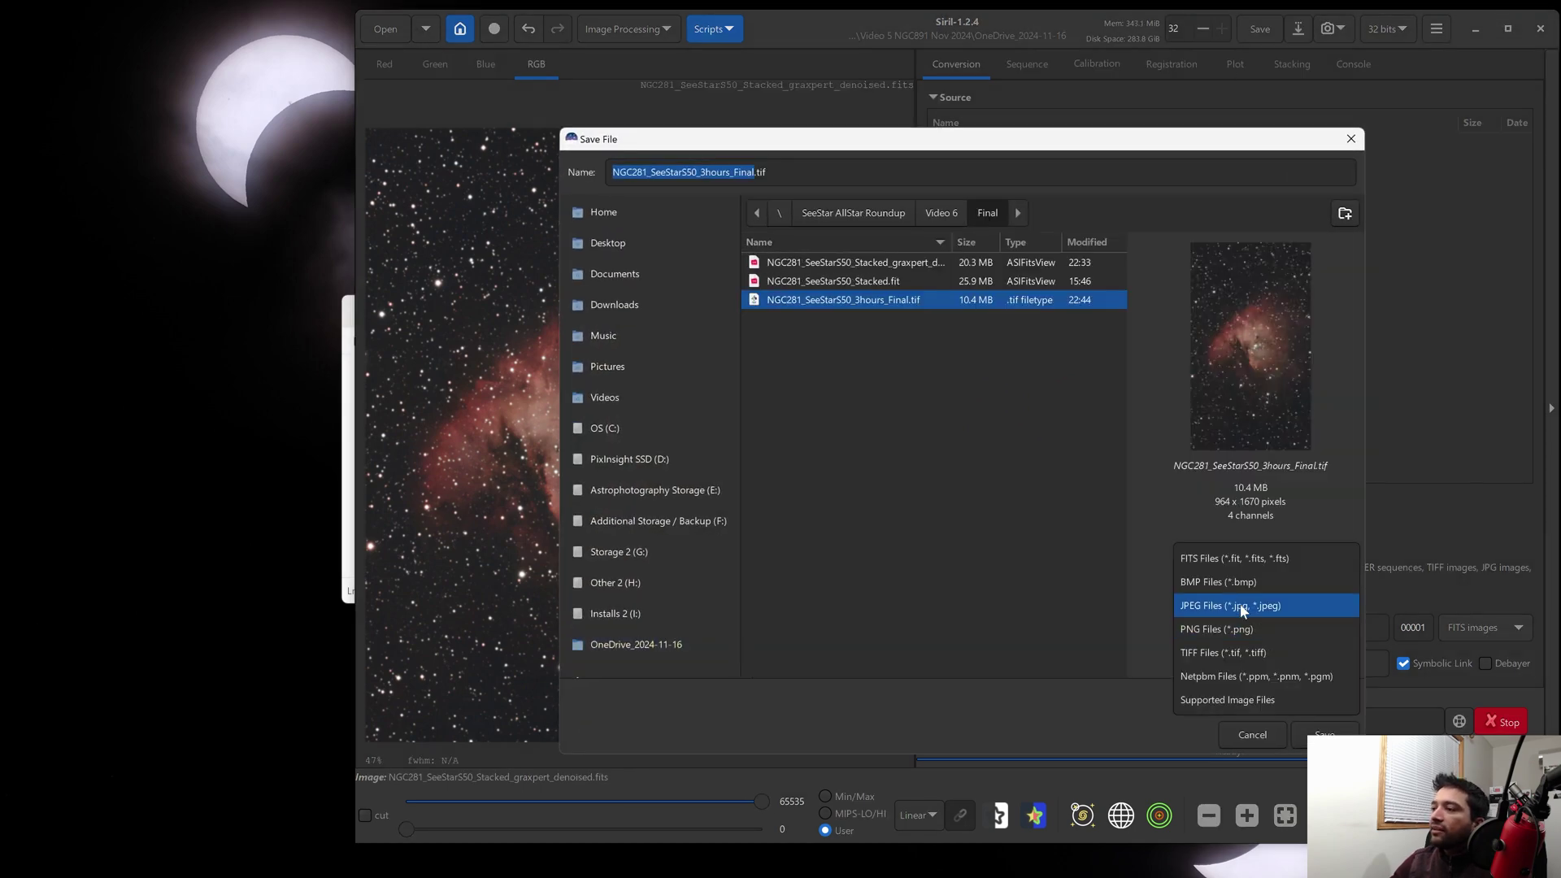
pyautogui.click(1241, 612)
pyautogui.click(1313, 731)
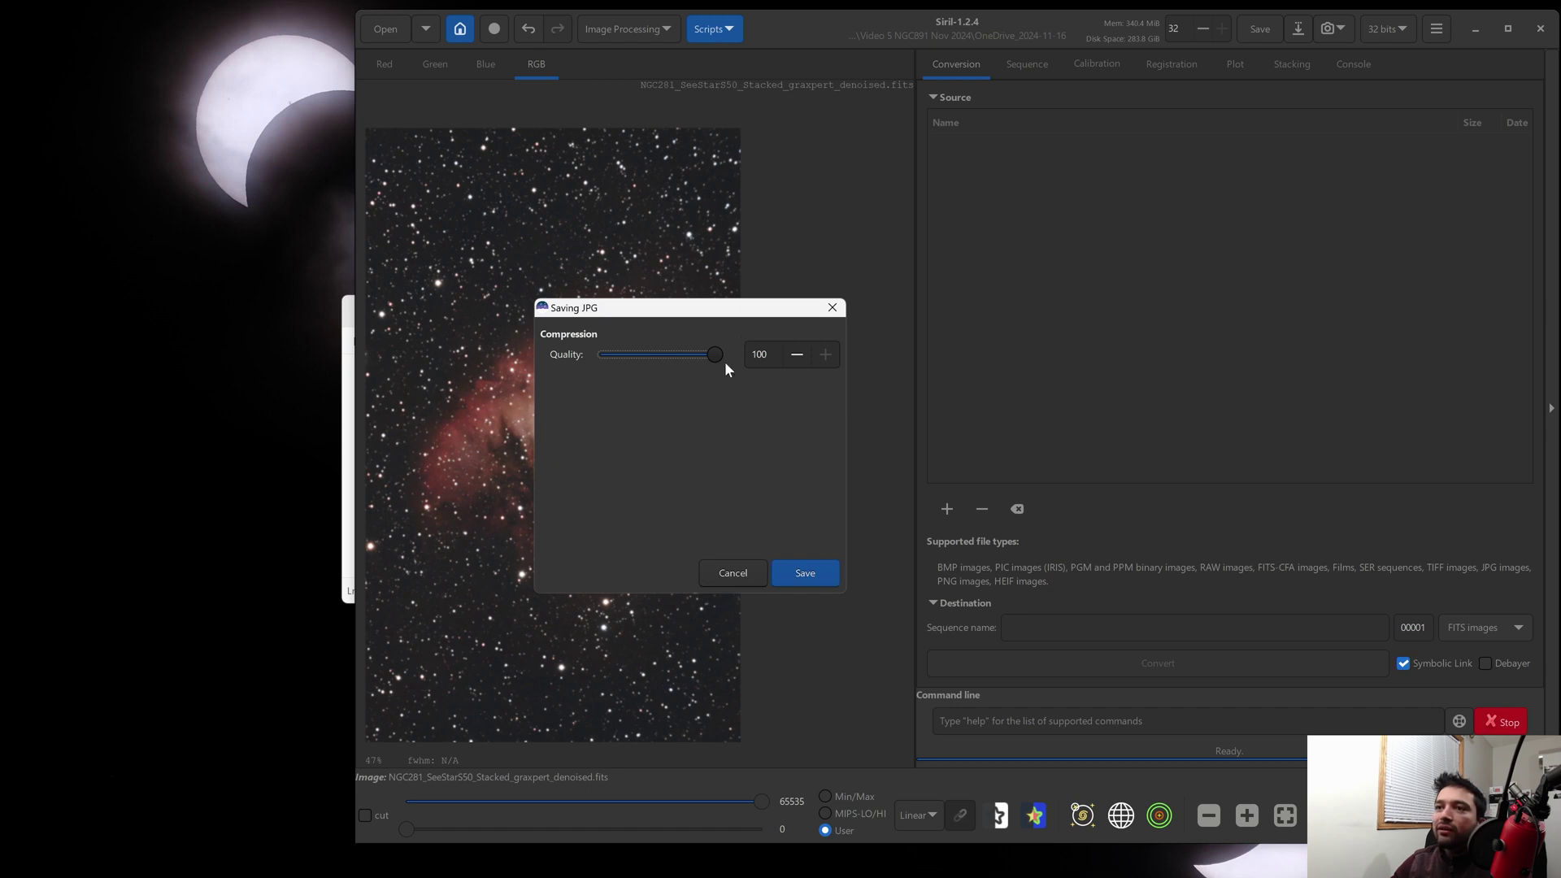
pyautogui.click(819, 574)
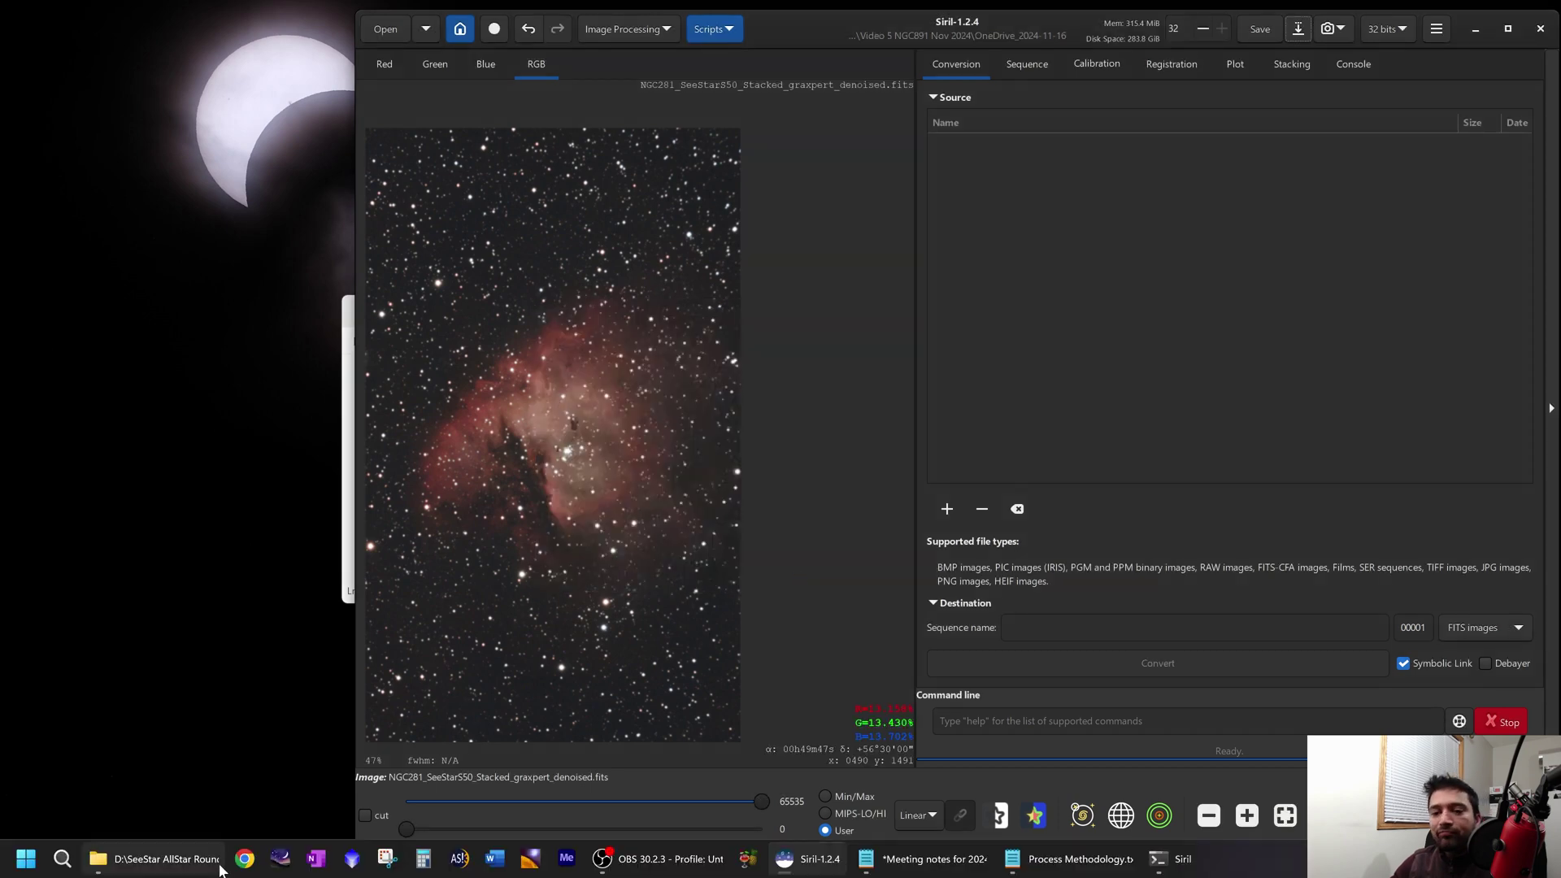
# Step: Check the new 3hours_Final JPG and TIFF files in the Final folder, then open the JPG
pyautogui.click(154, 860)
pyautogui.rightClick(695, 443)
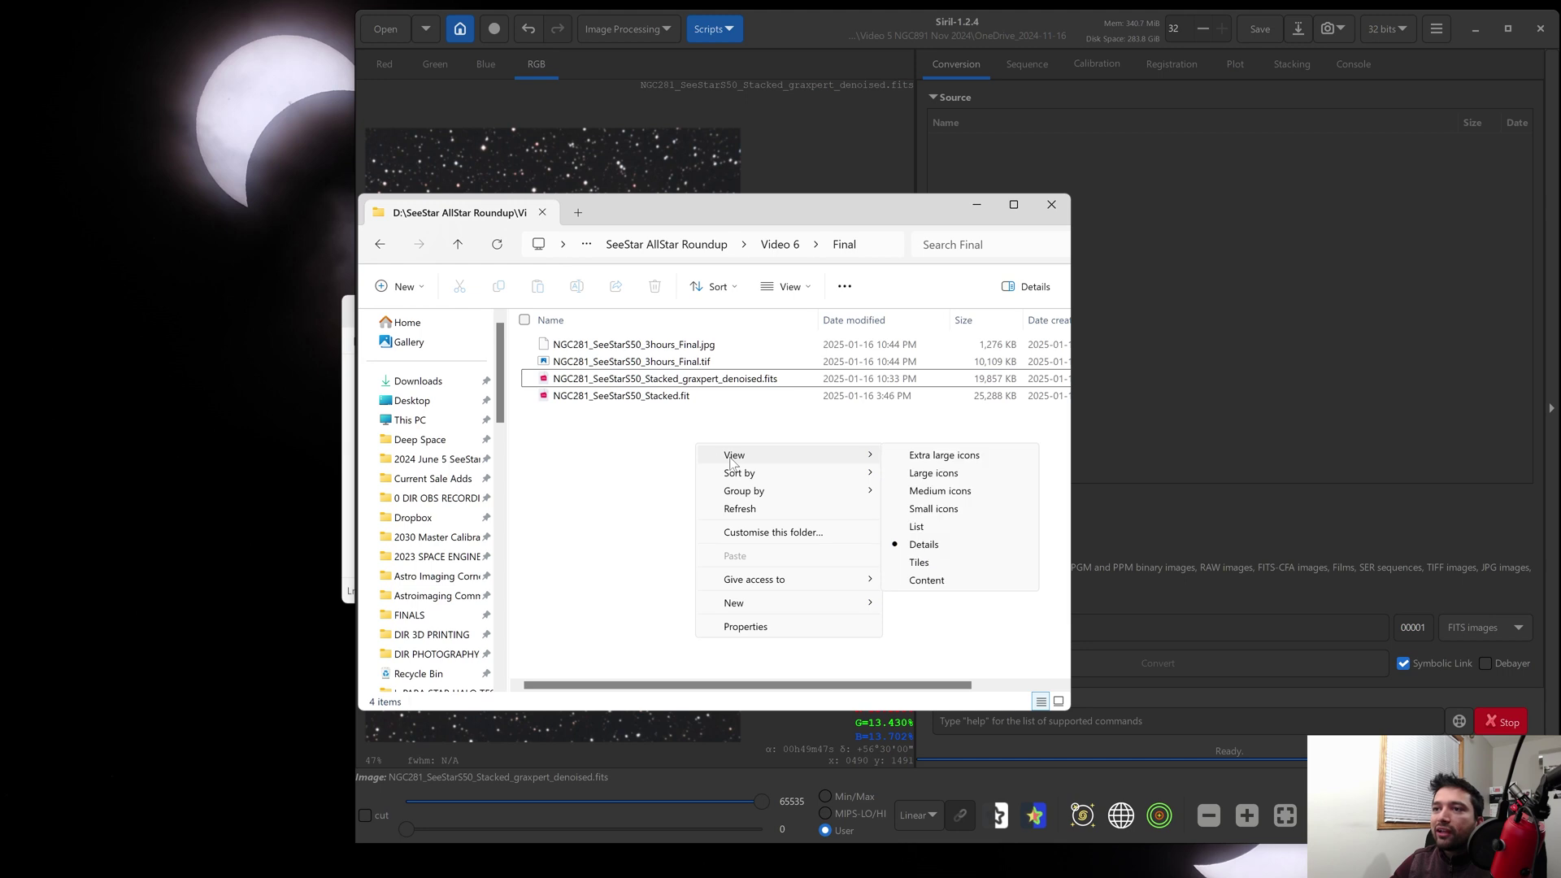
pyautogui.click(691, 348)
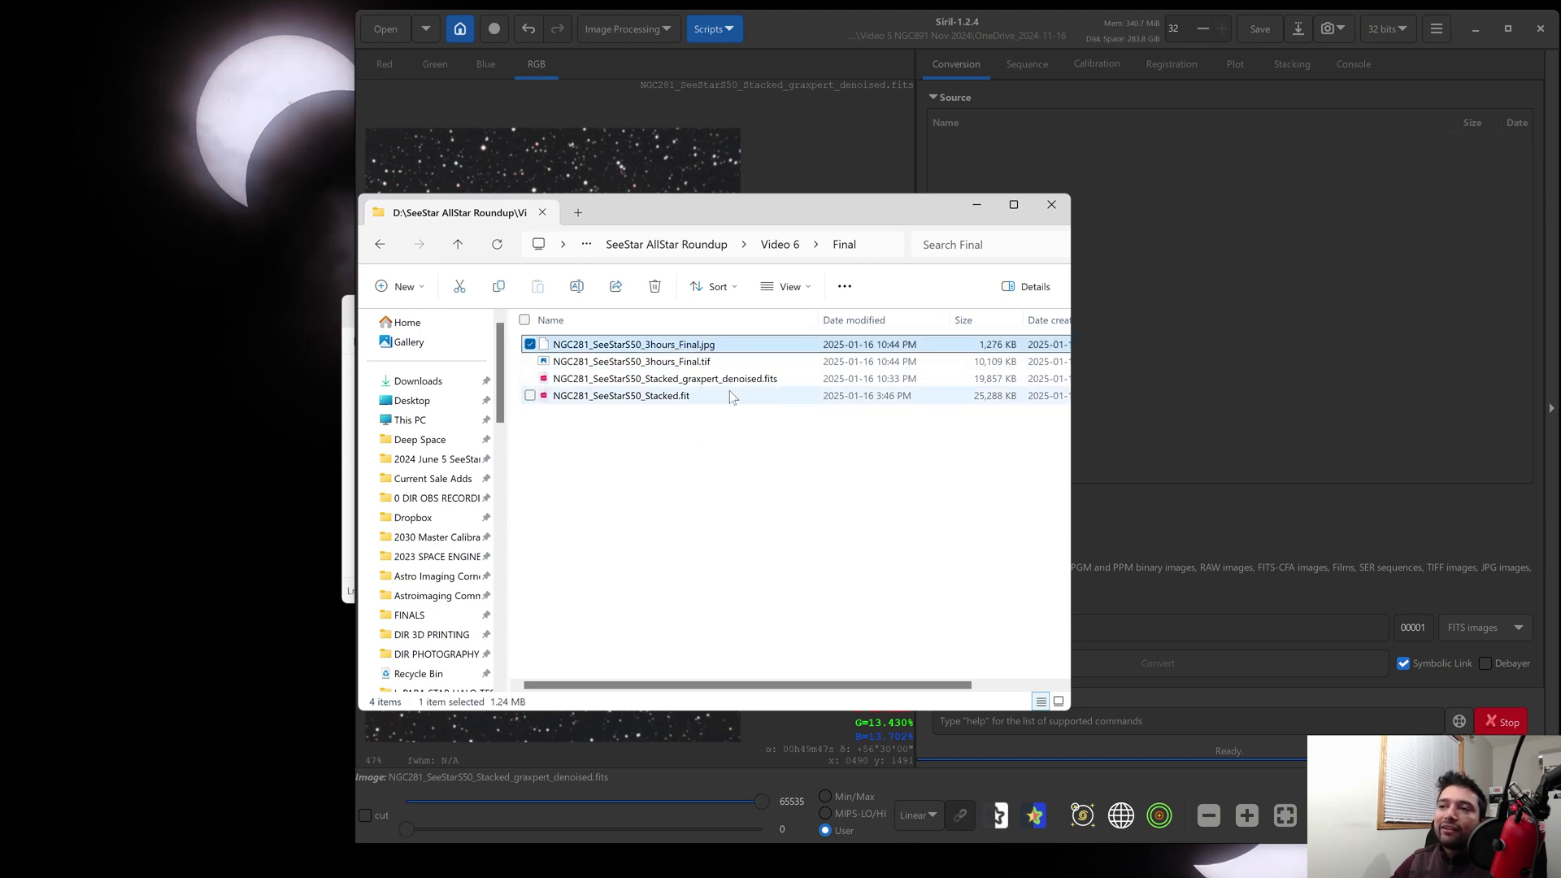
pyautogui.click(689, 363)
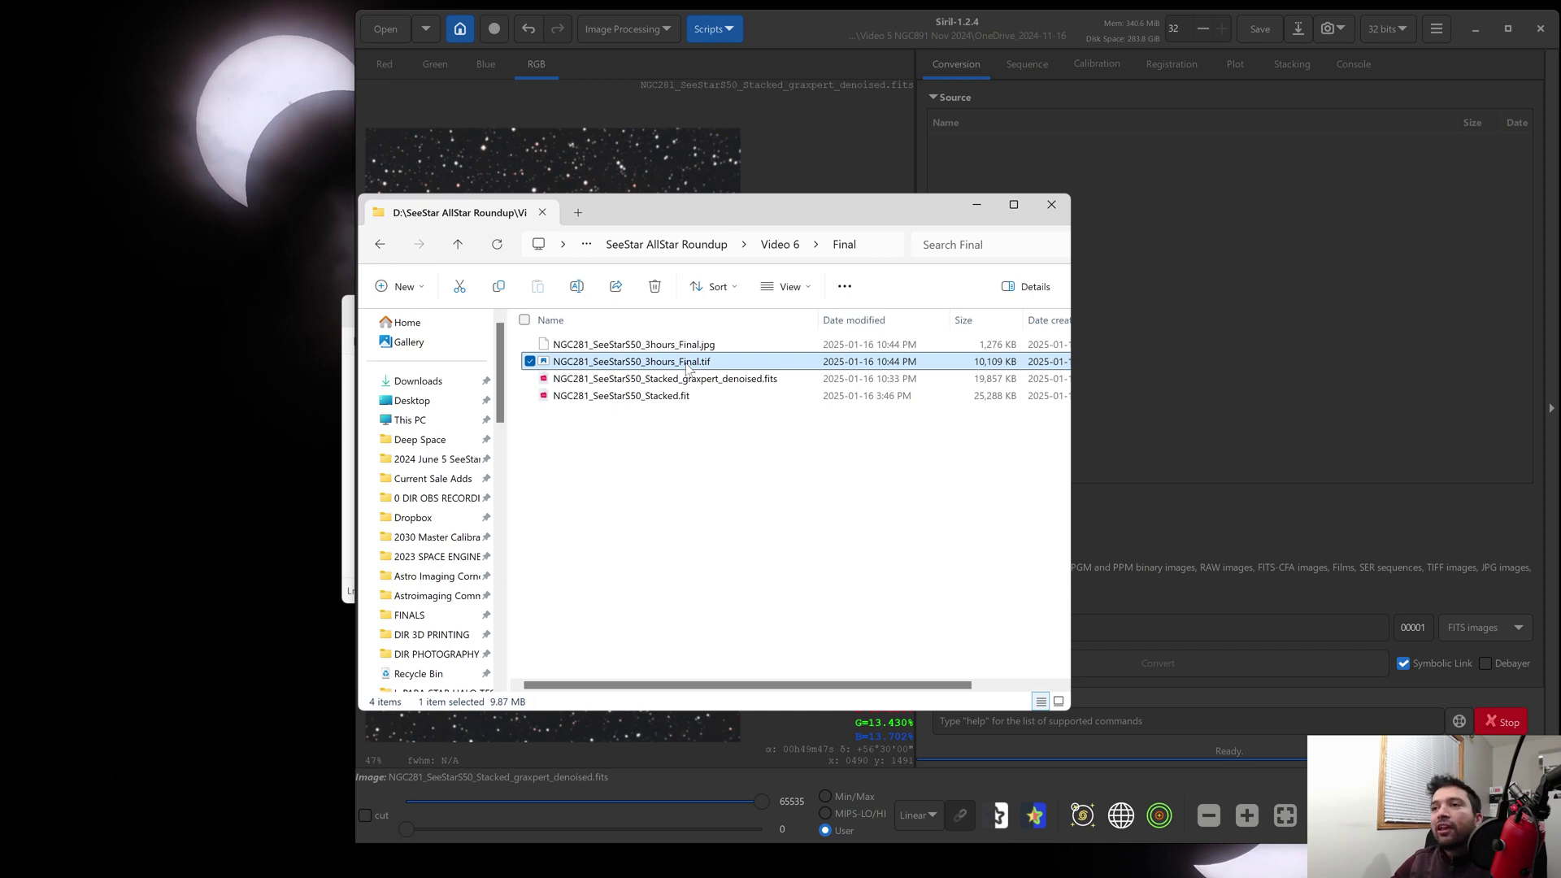
pyautogui.doubleClick(681, 345)
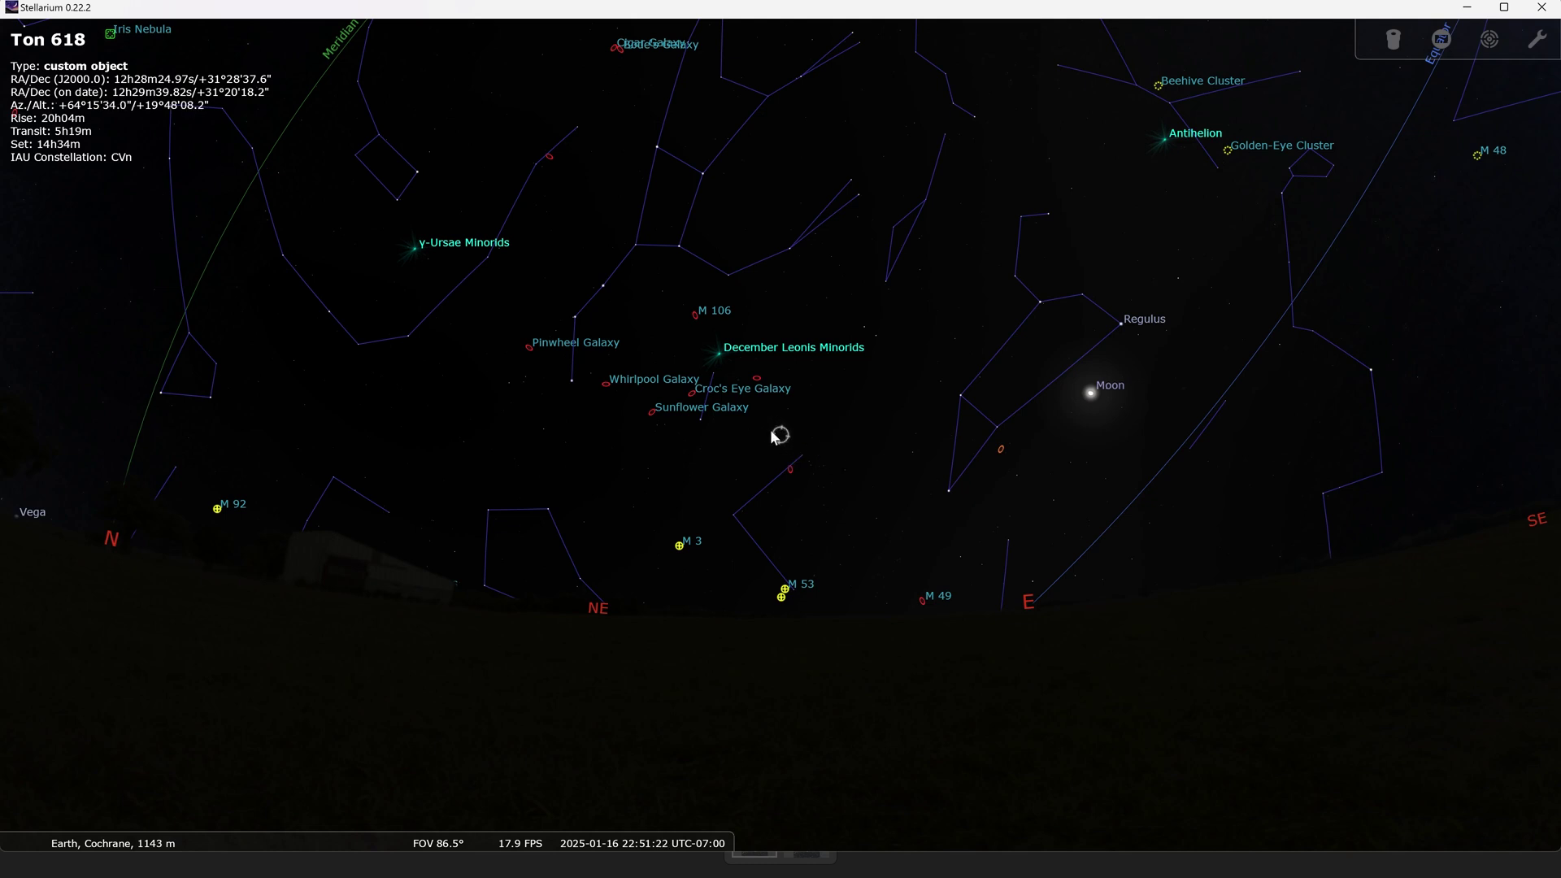
pyautogui.scroll(5, 773, 434)
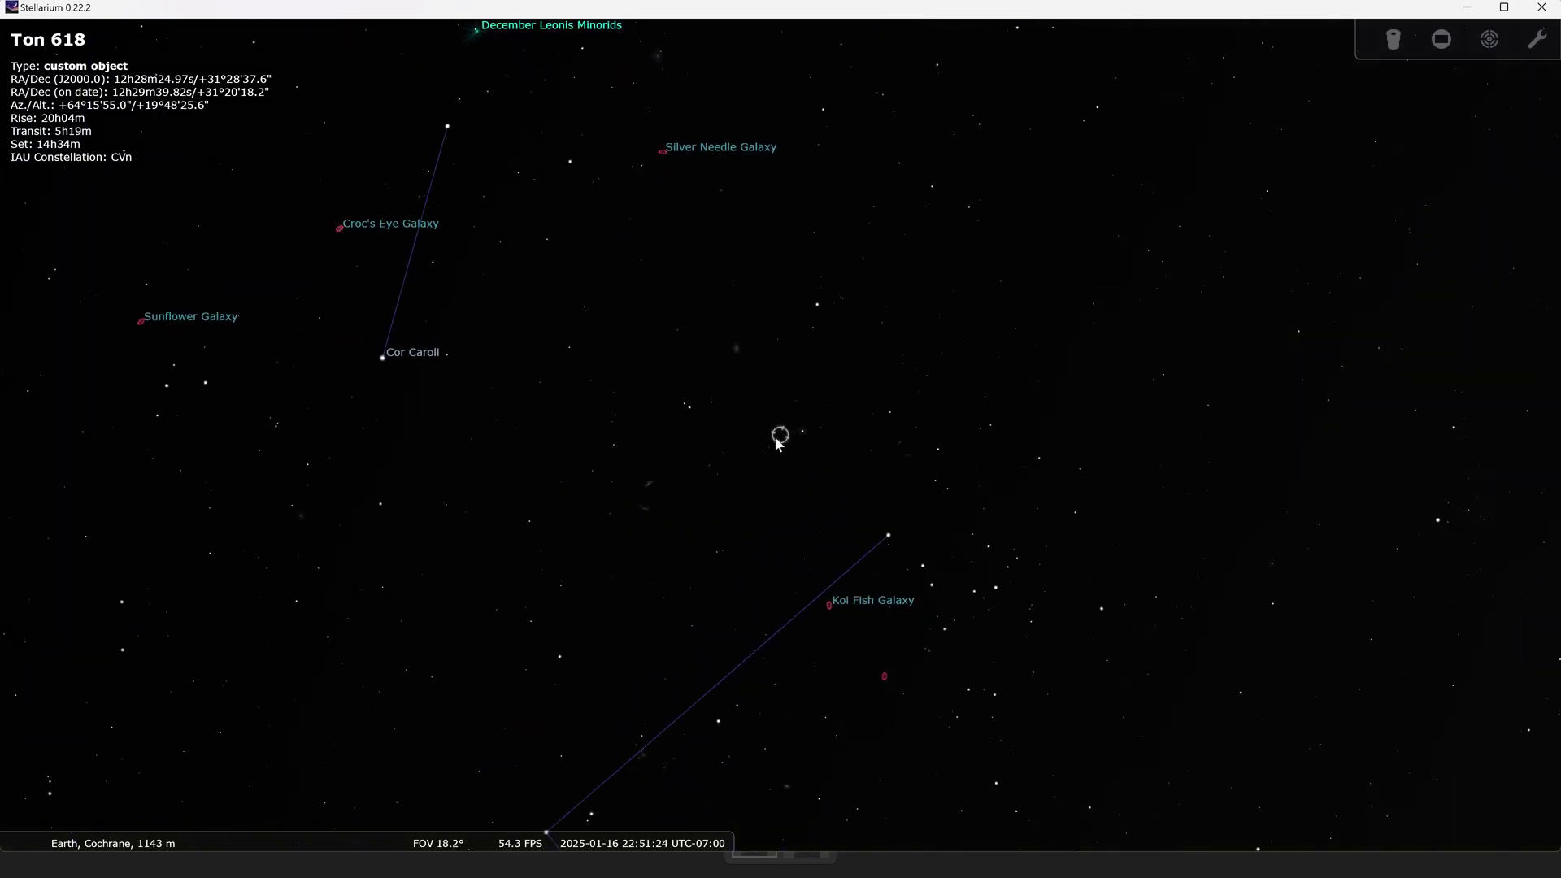
pyautogui.scroll(2, 779, 443)
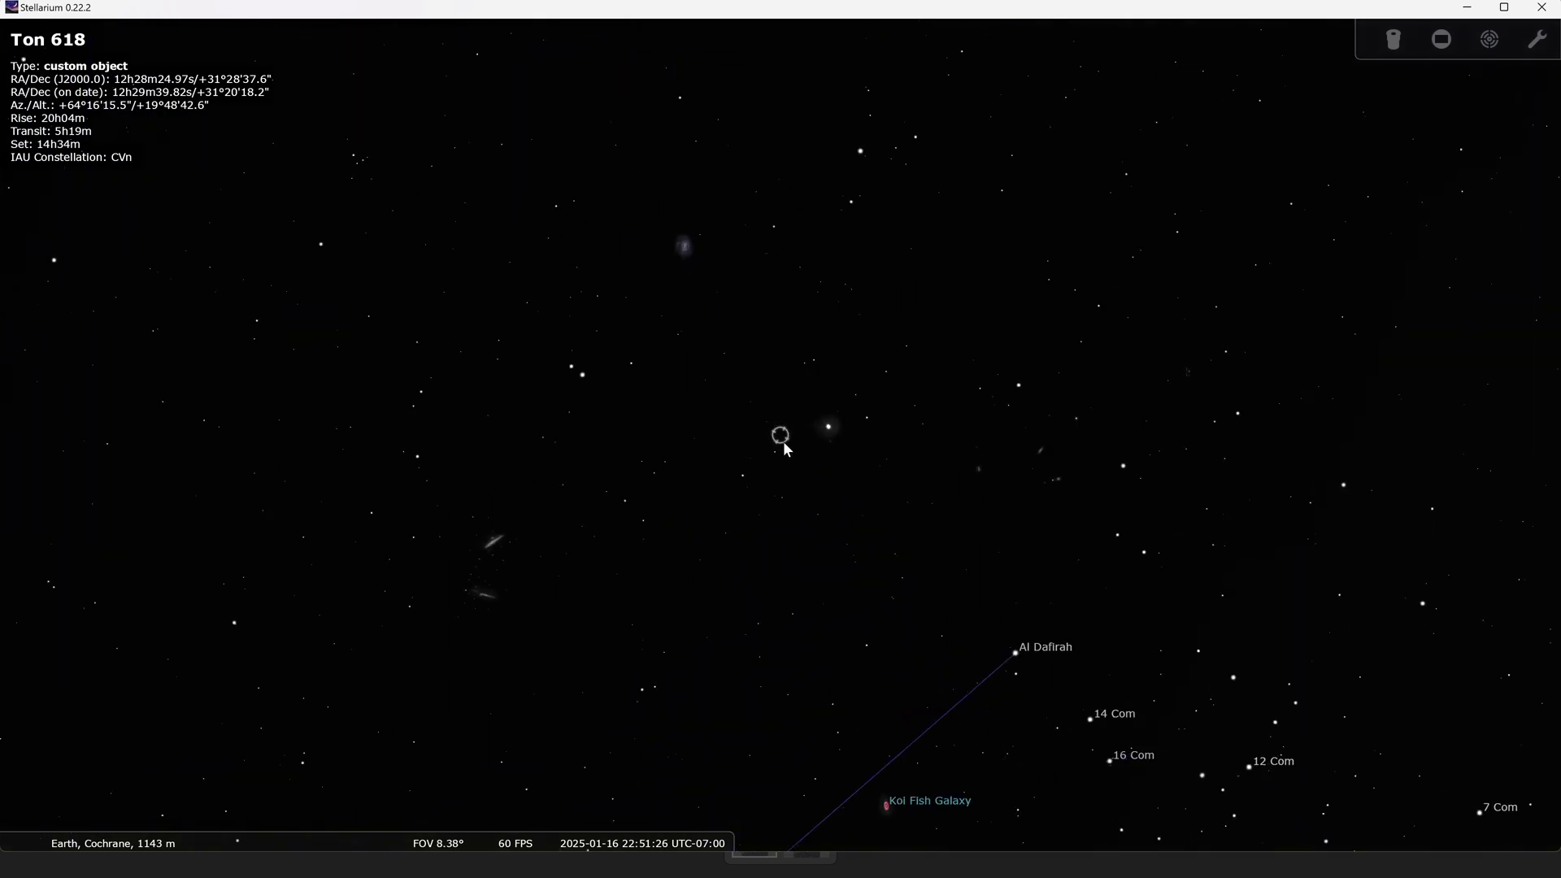
pyautogui.scroll(2, 778, 444)
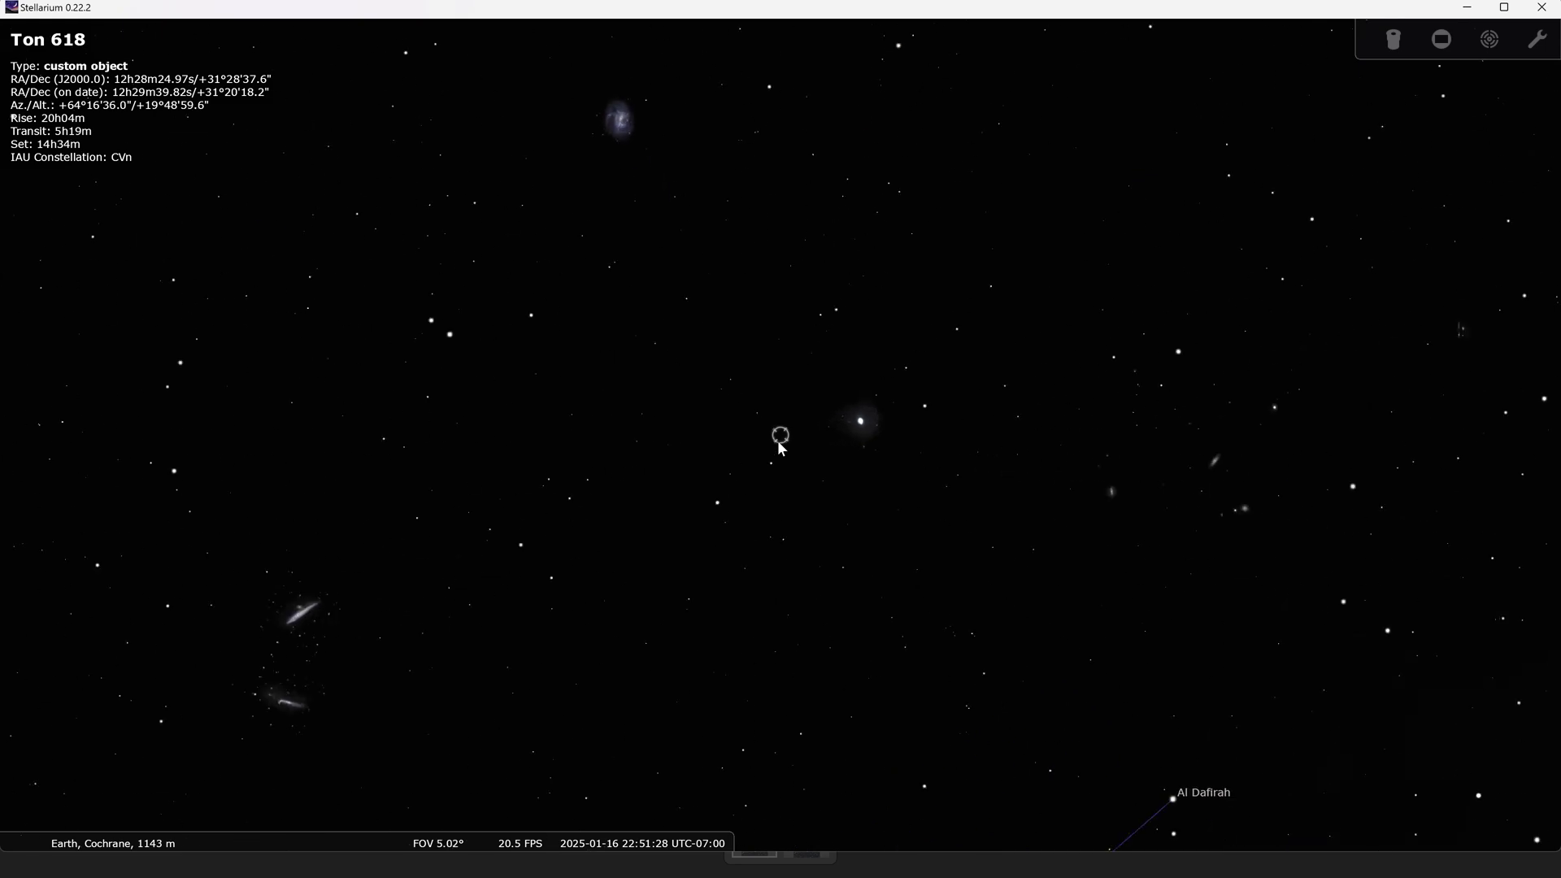
pyautogui.scroll(-3, 781, 443)
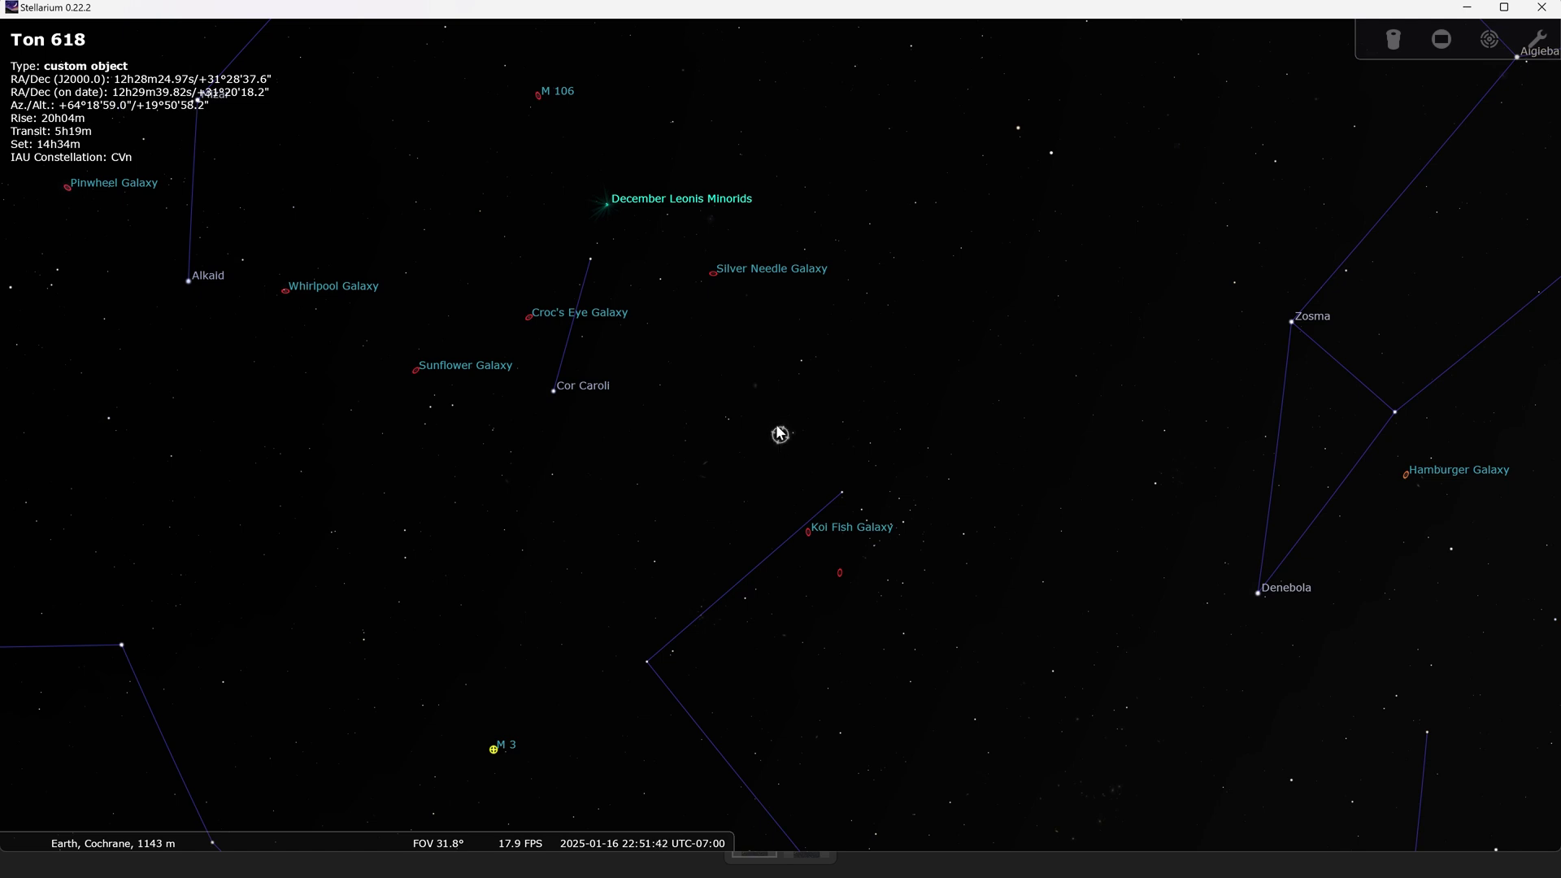
pyautogui.scroll(3, 779, 450)
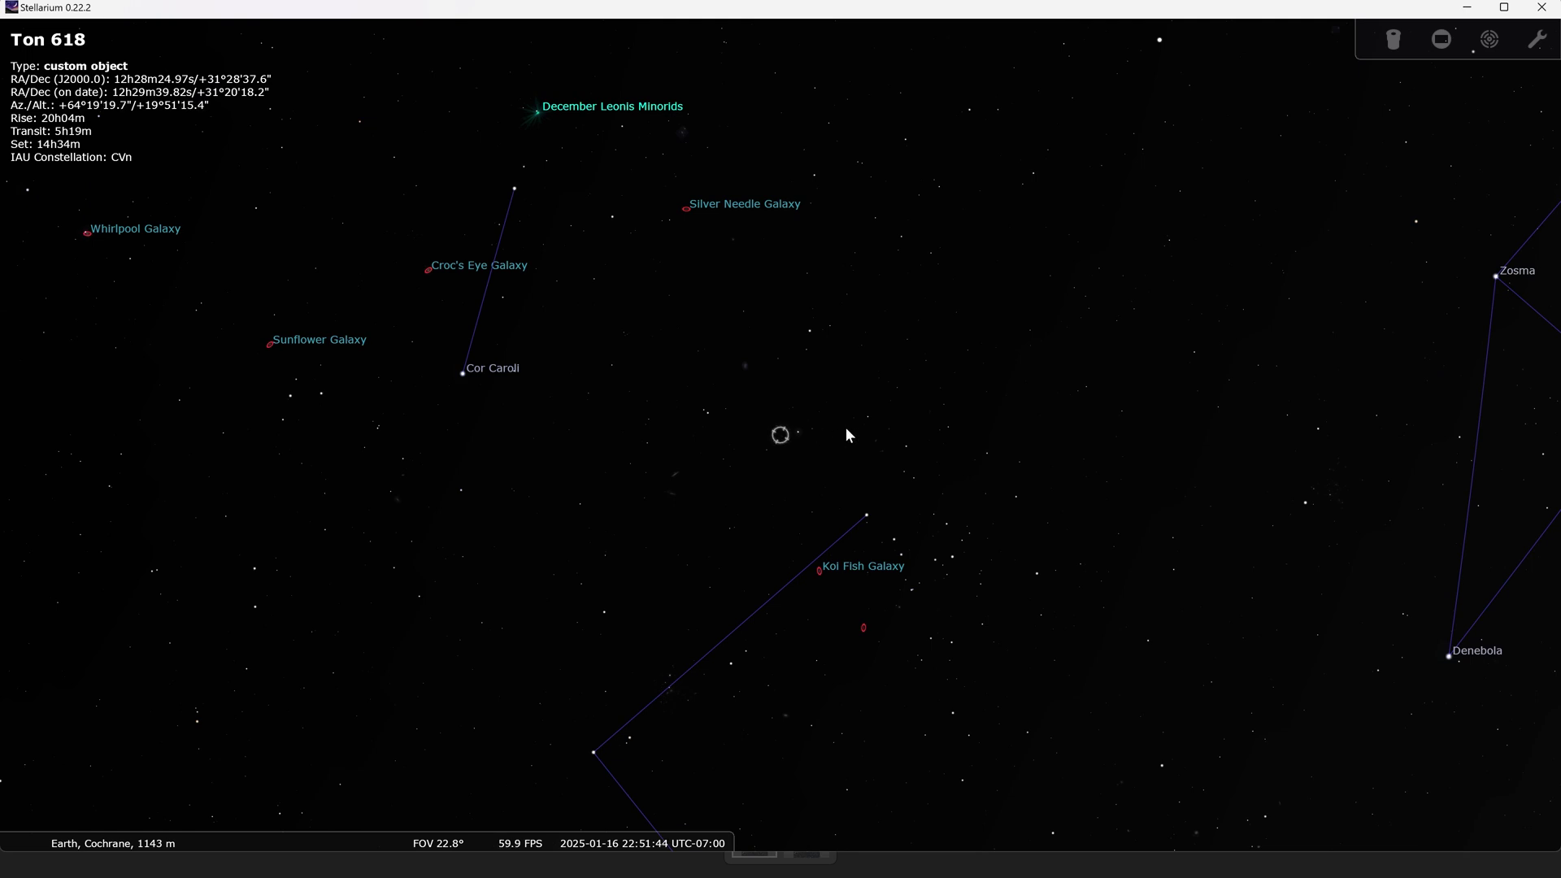
pyautogui.scroll(2, 846, 430)
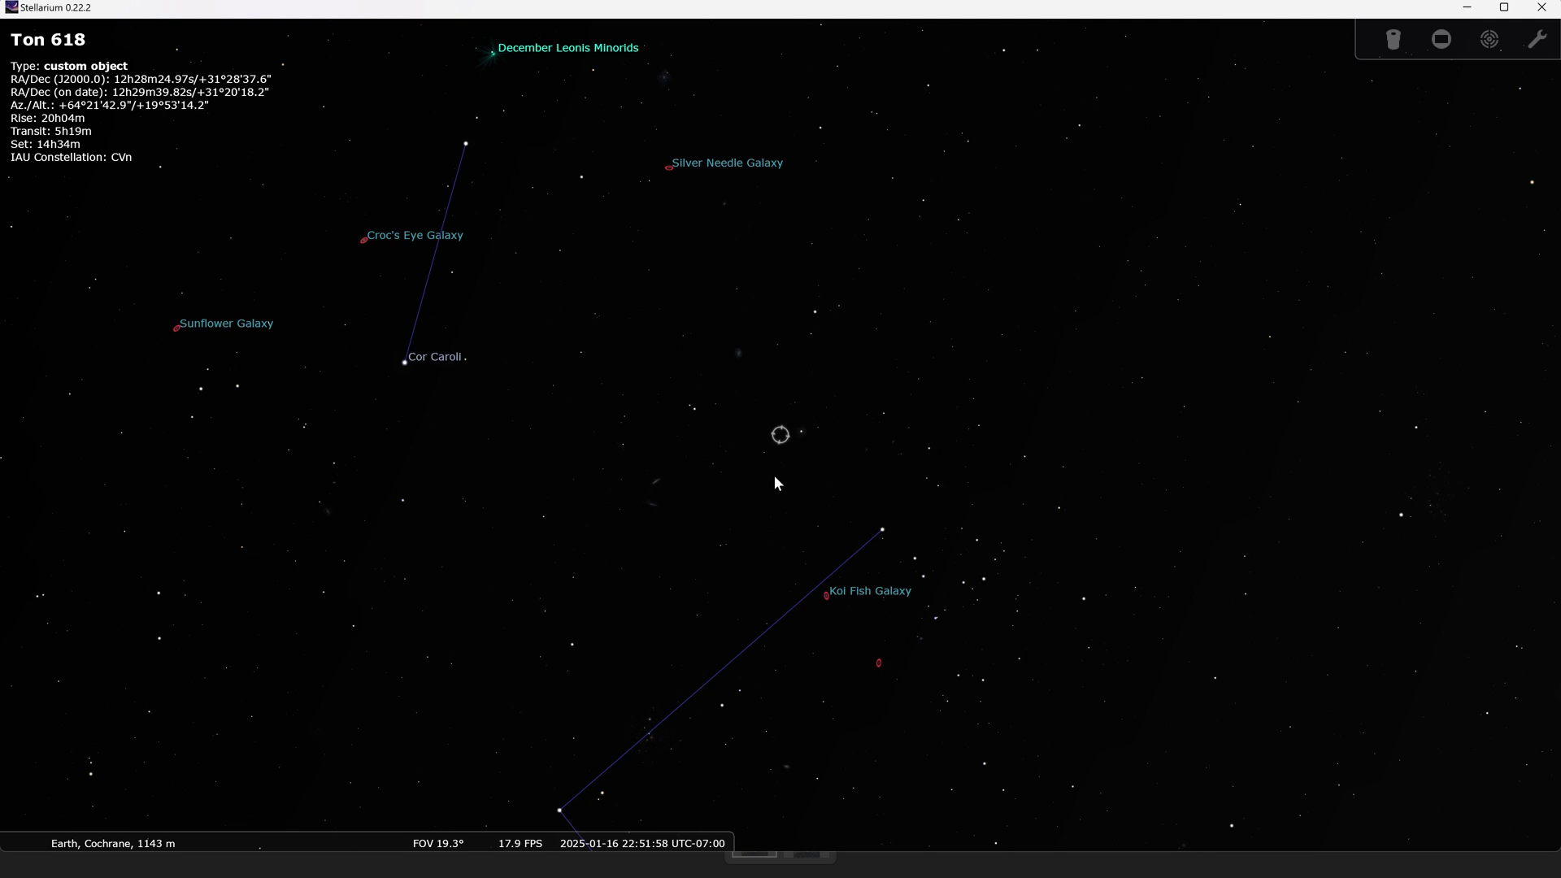
pyautogui.scroll(-3, 778, 484)
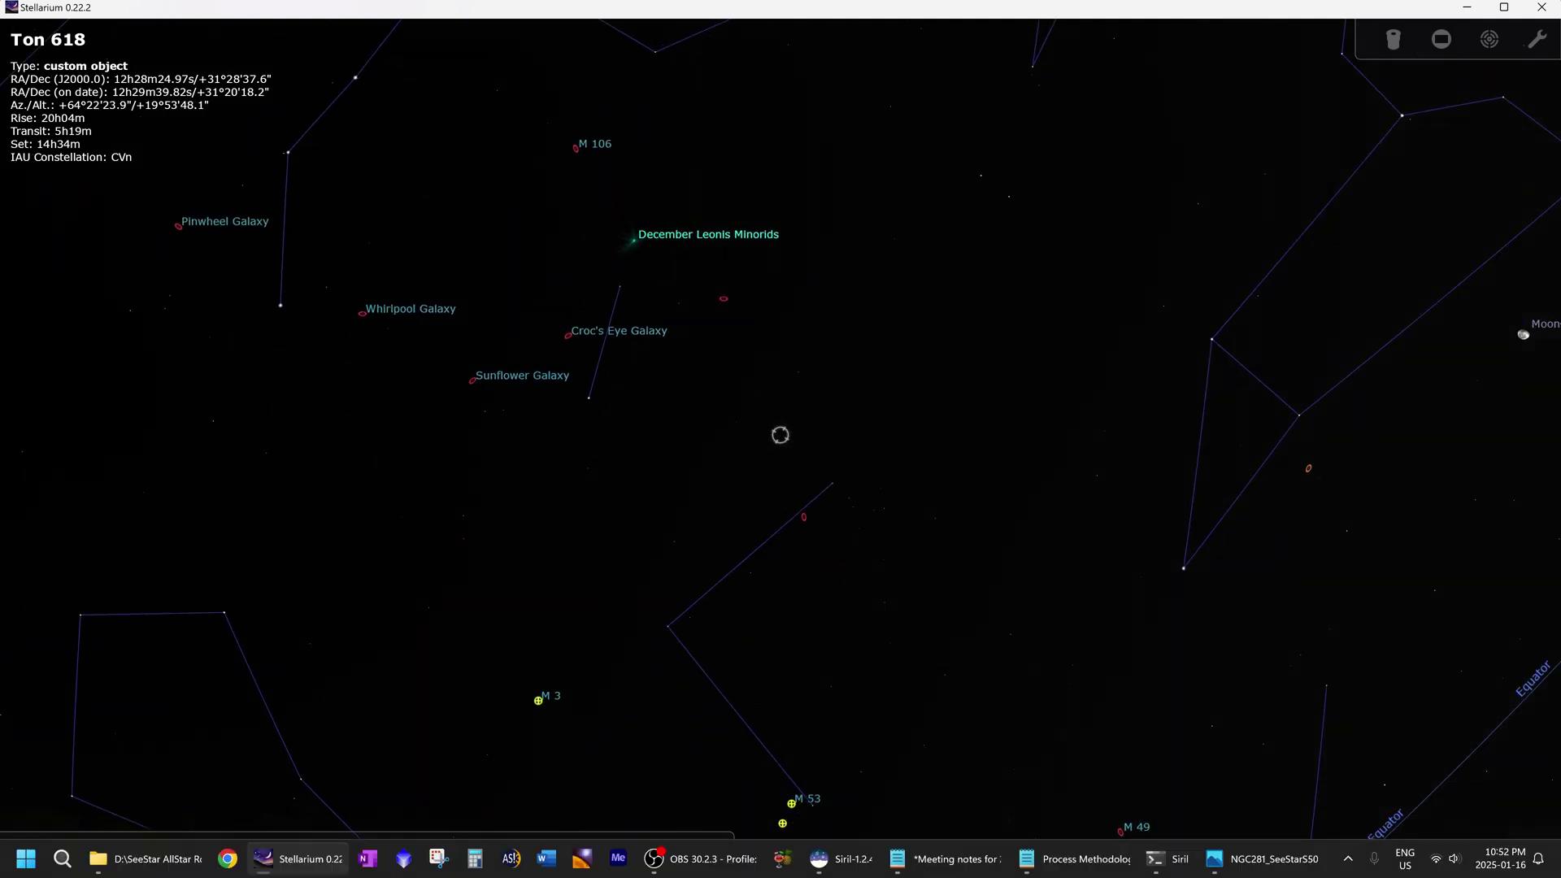
pyautogui.moveTo(1278, 873)
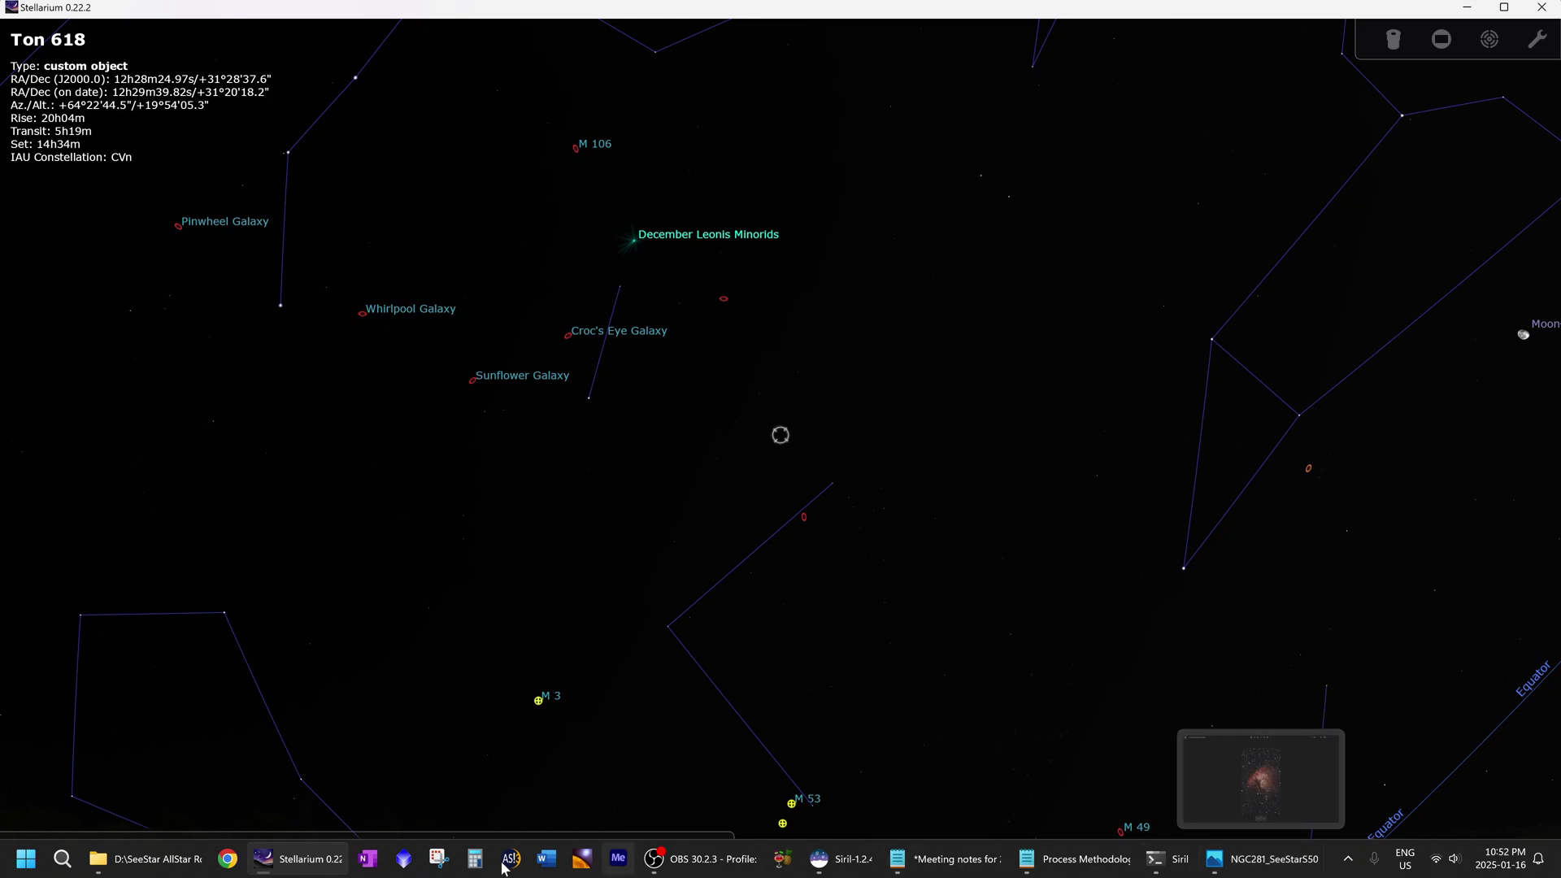
pyautogui.scroll(-5, 707, 460)
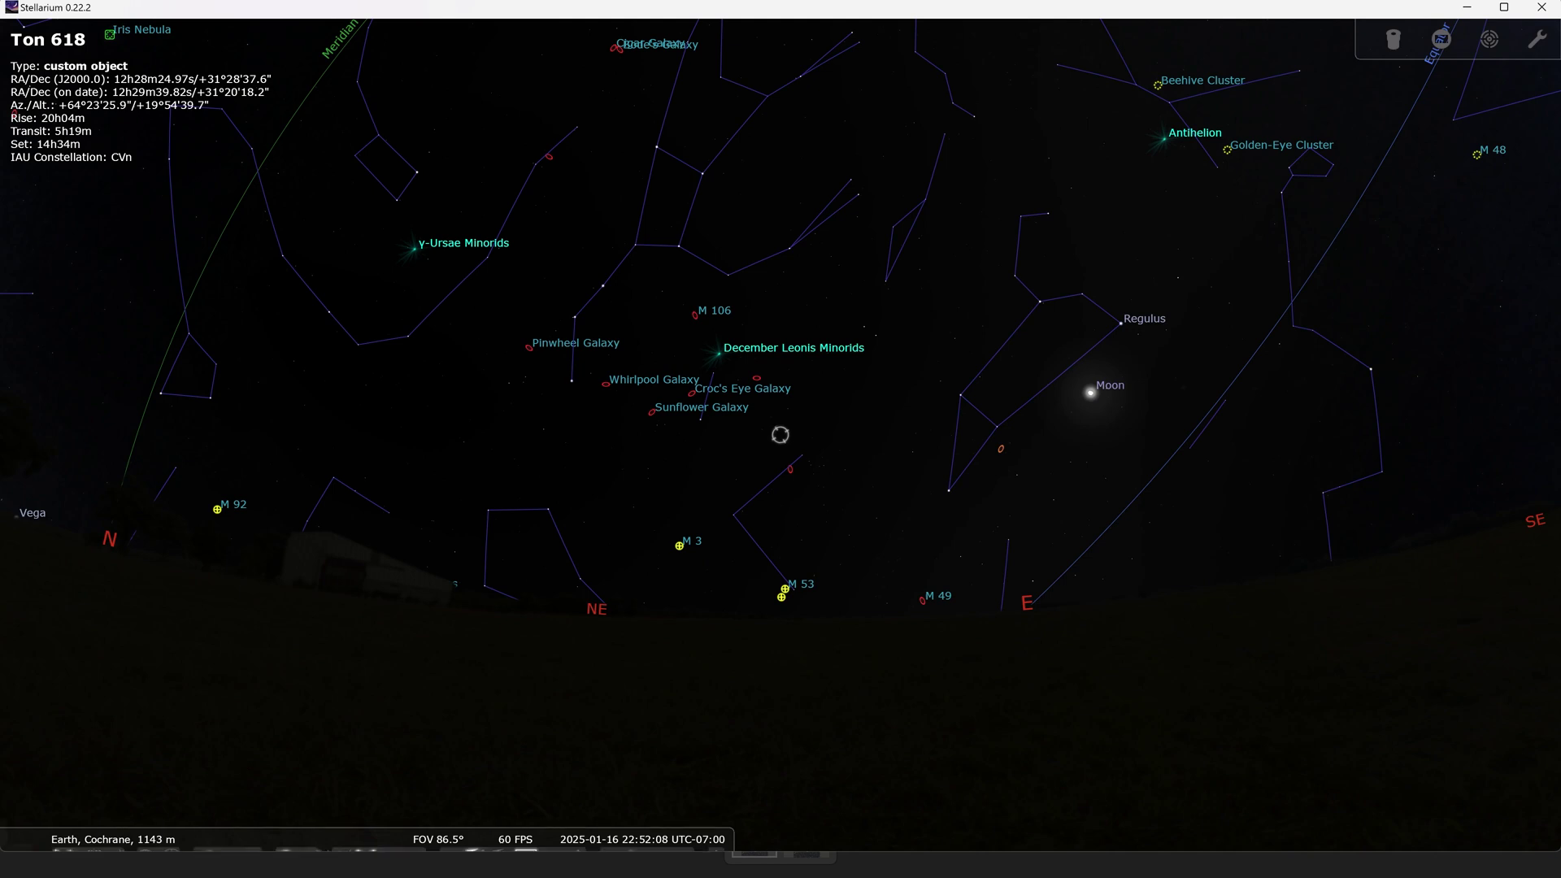
# Step: Maximize the Guide folder window and view 1.png full-screen in Photos
pyautogui.click(146, 860)
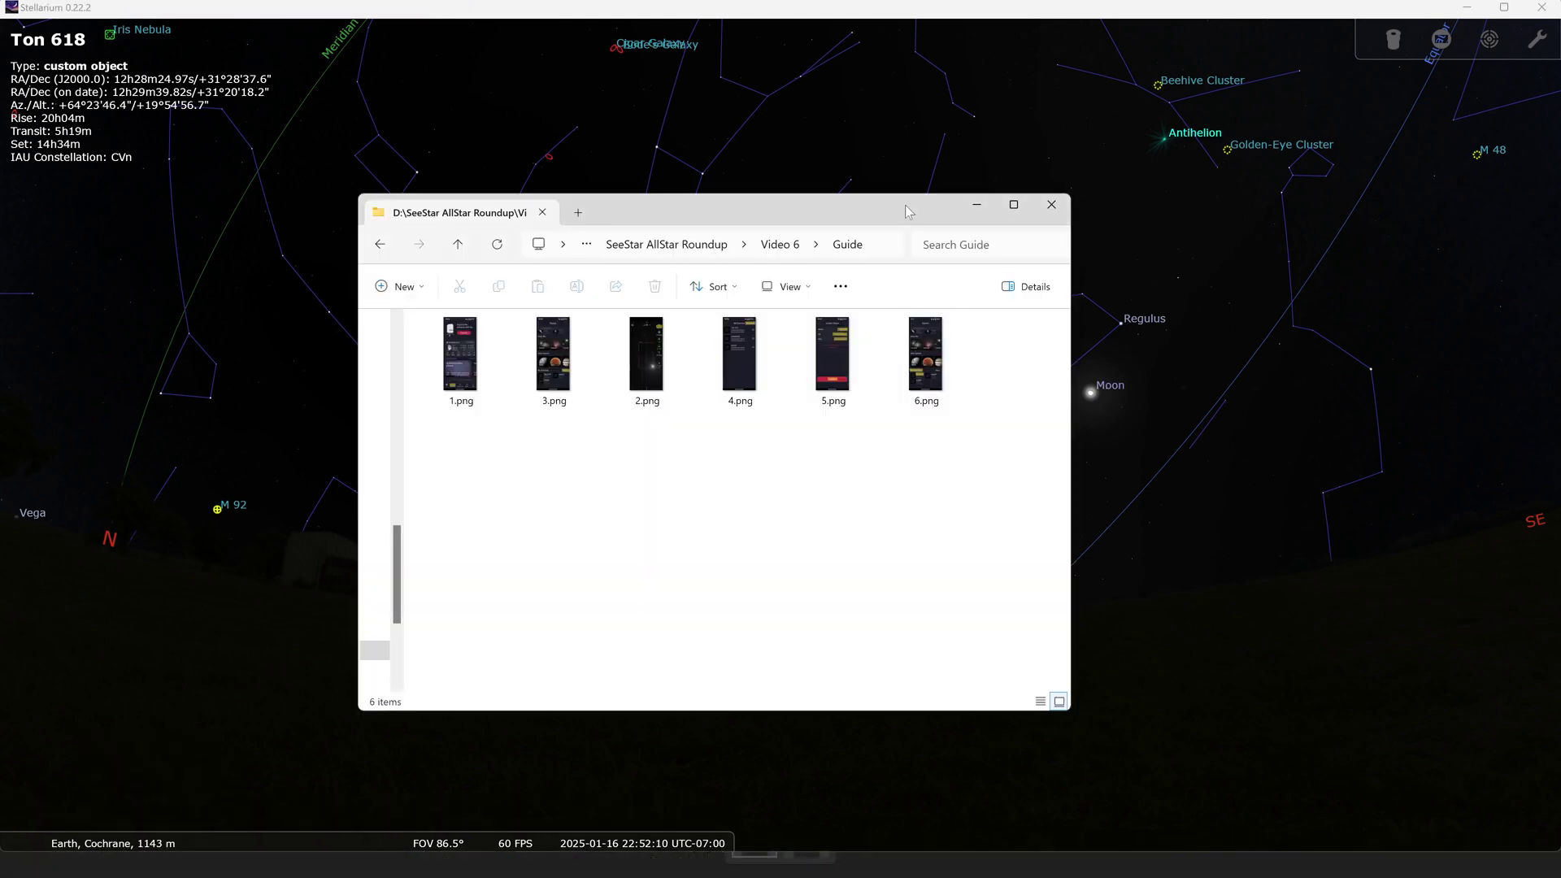
pyautogui.moveTo(896, 202); pyautogui.dragTo(1003, 217)
pyautogui.doubleClick(1003, 216)
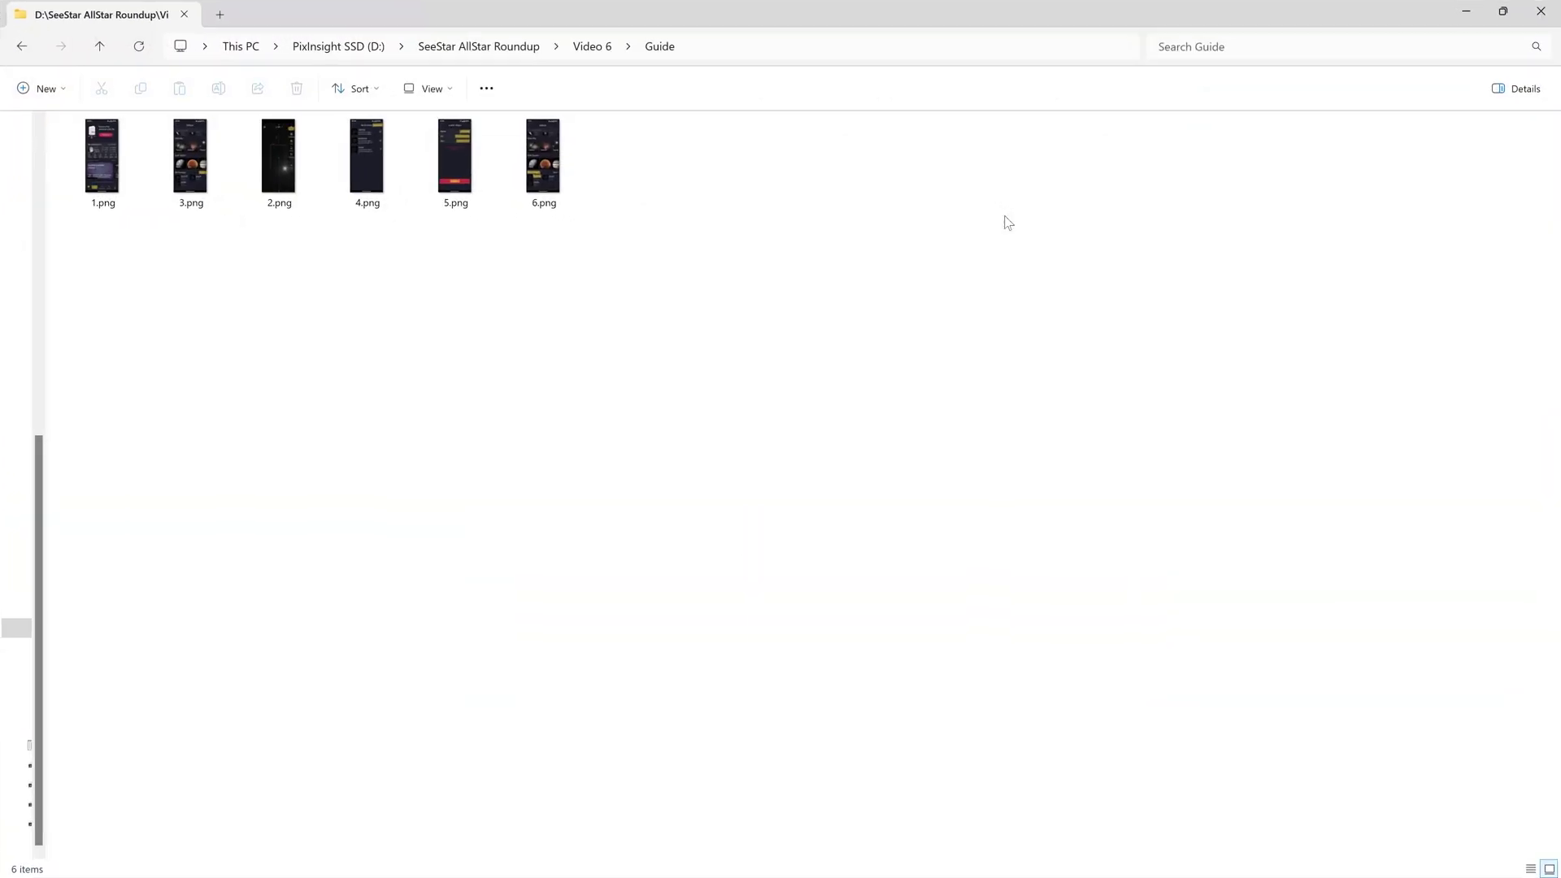
pyautogui.doubleClick(120, 164)
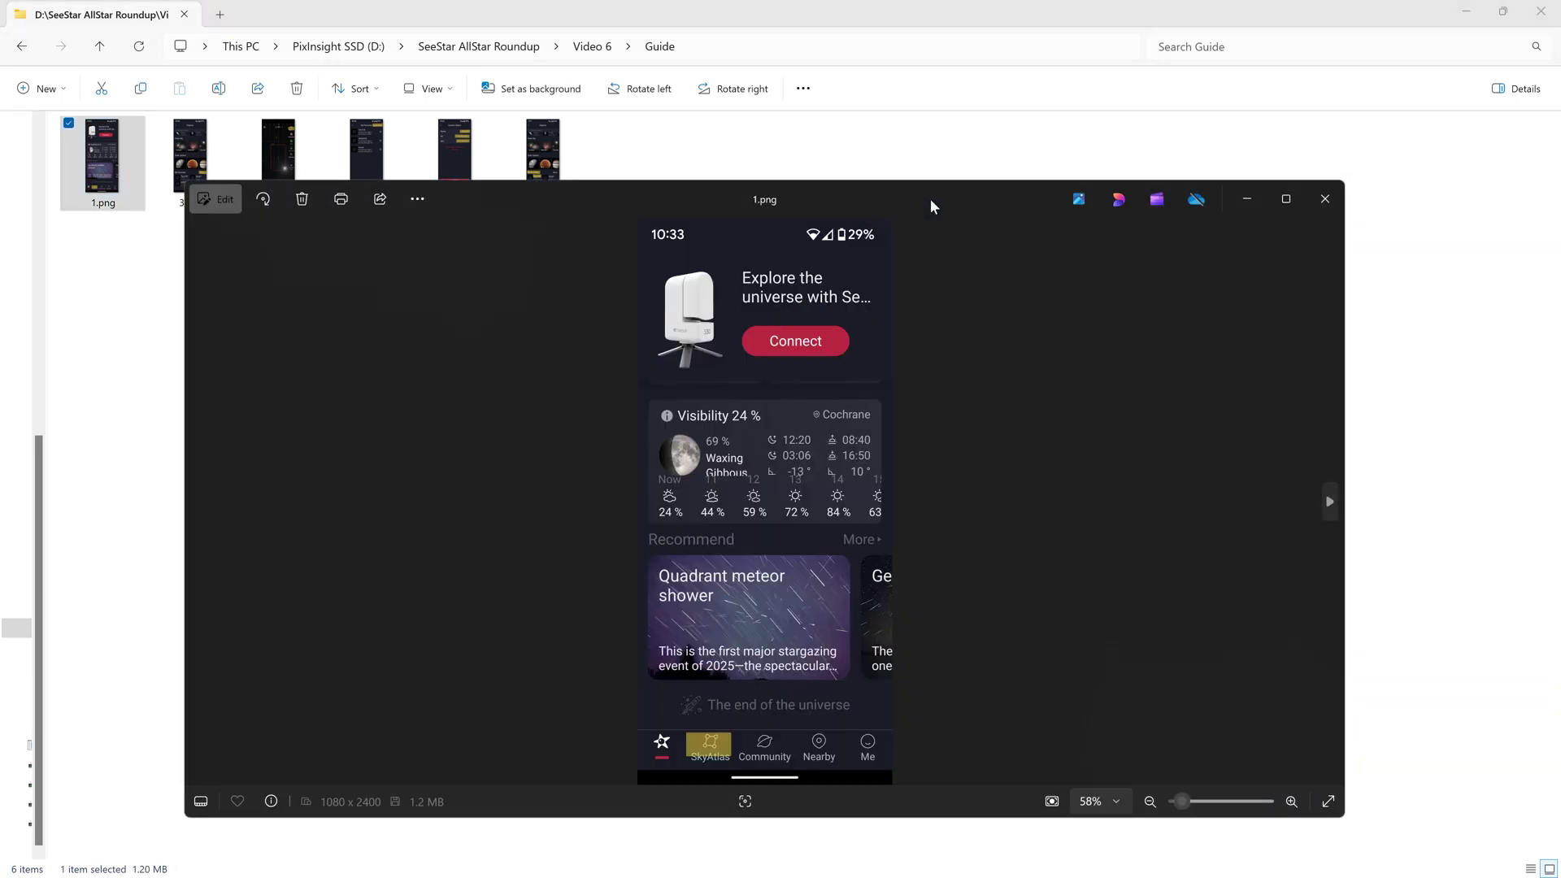
pyautogui.doubleClick(929, 197)
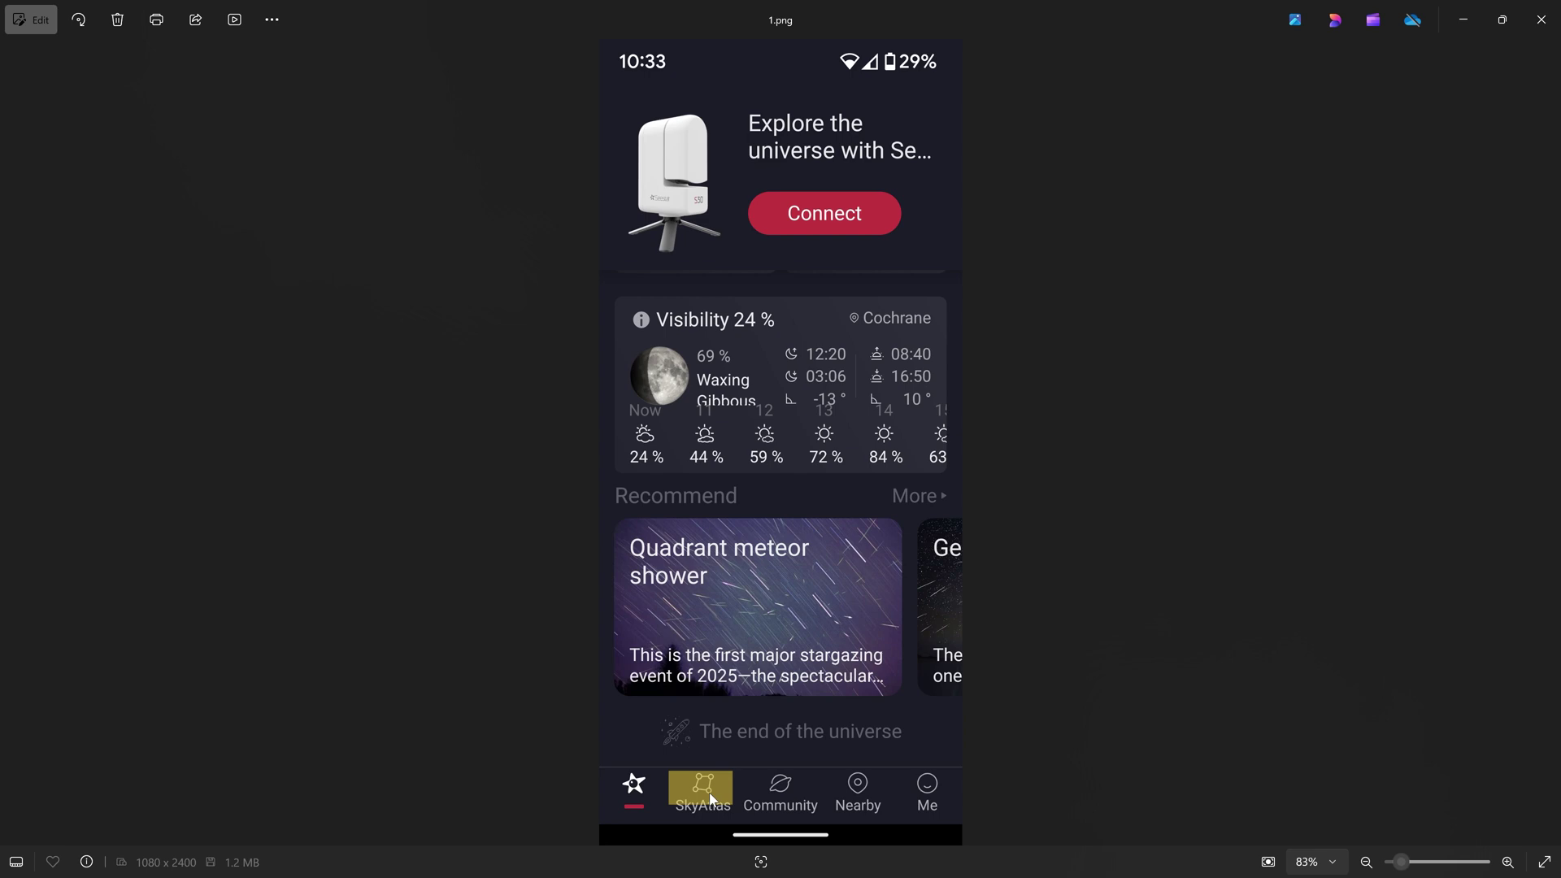
# Step: Page through 3.png, 2.png and 4.png to 5.png, showing Ton 618's RA and DEC
pyautogui.press('Right')
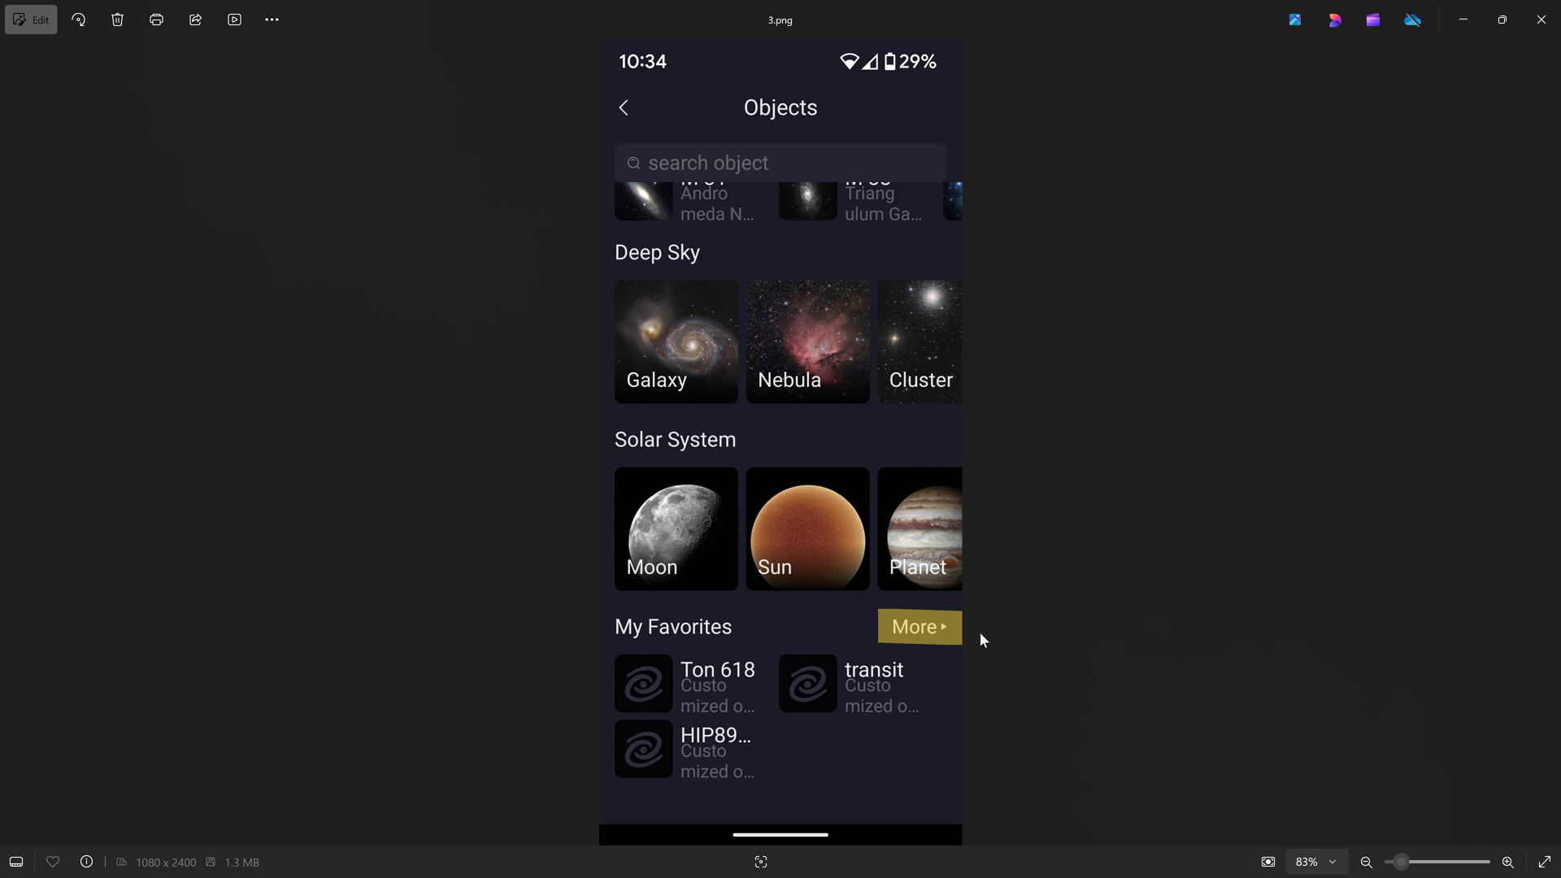
pyautogui.press('Right')
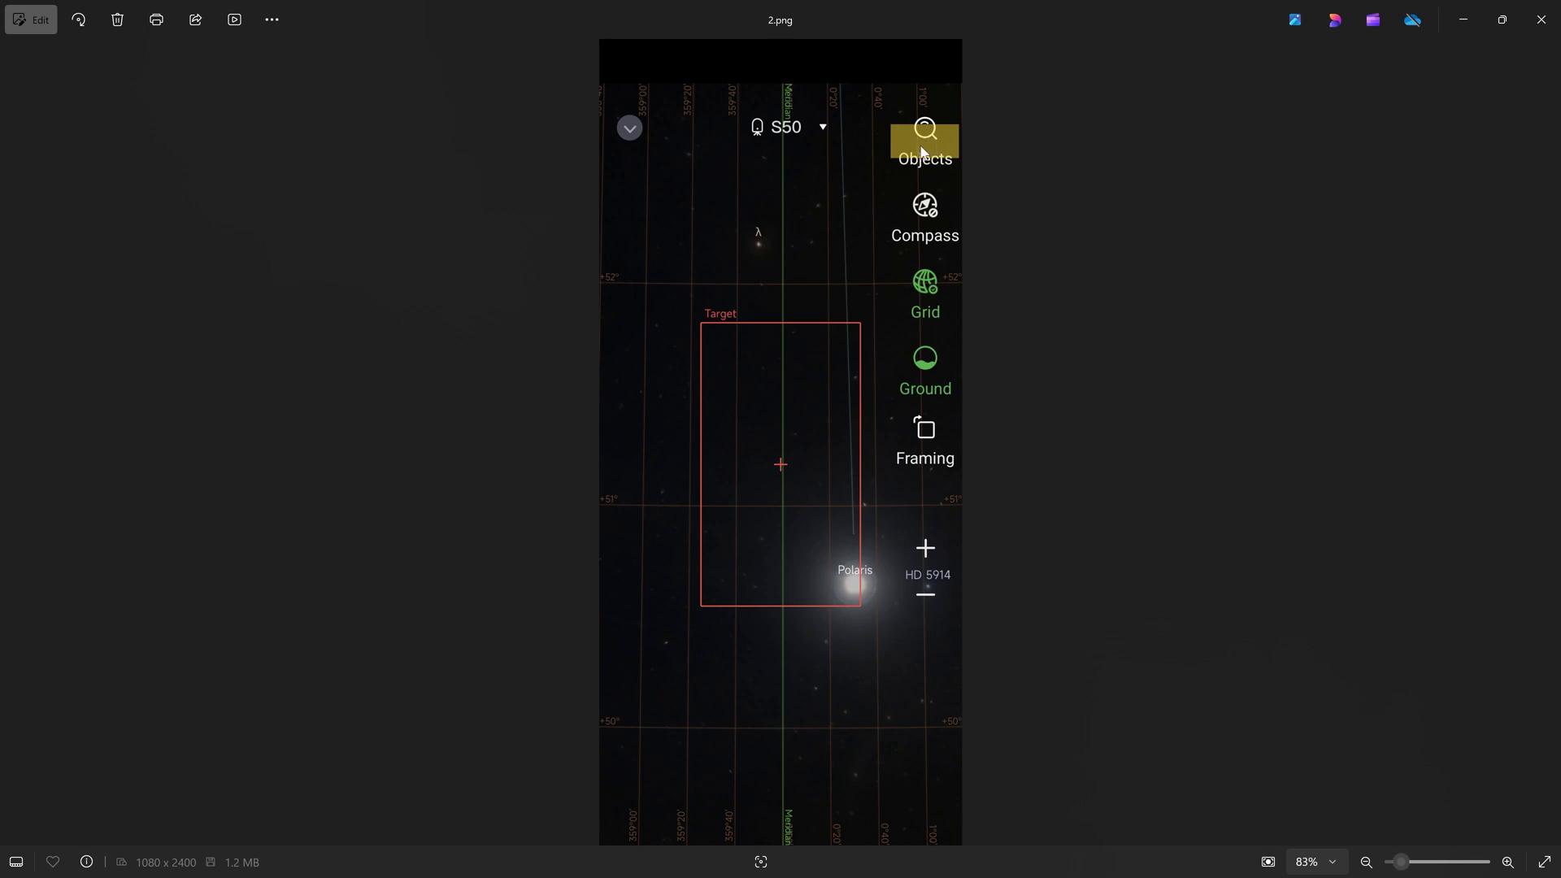
pyautogui.press('Right')
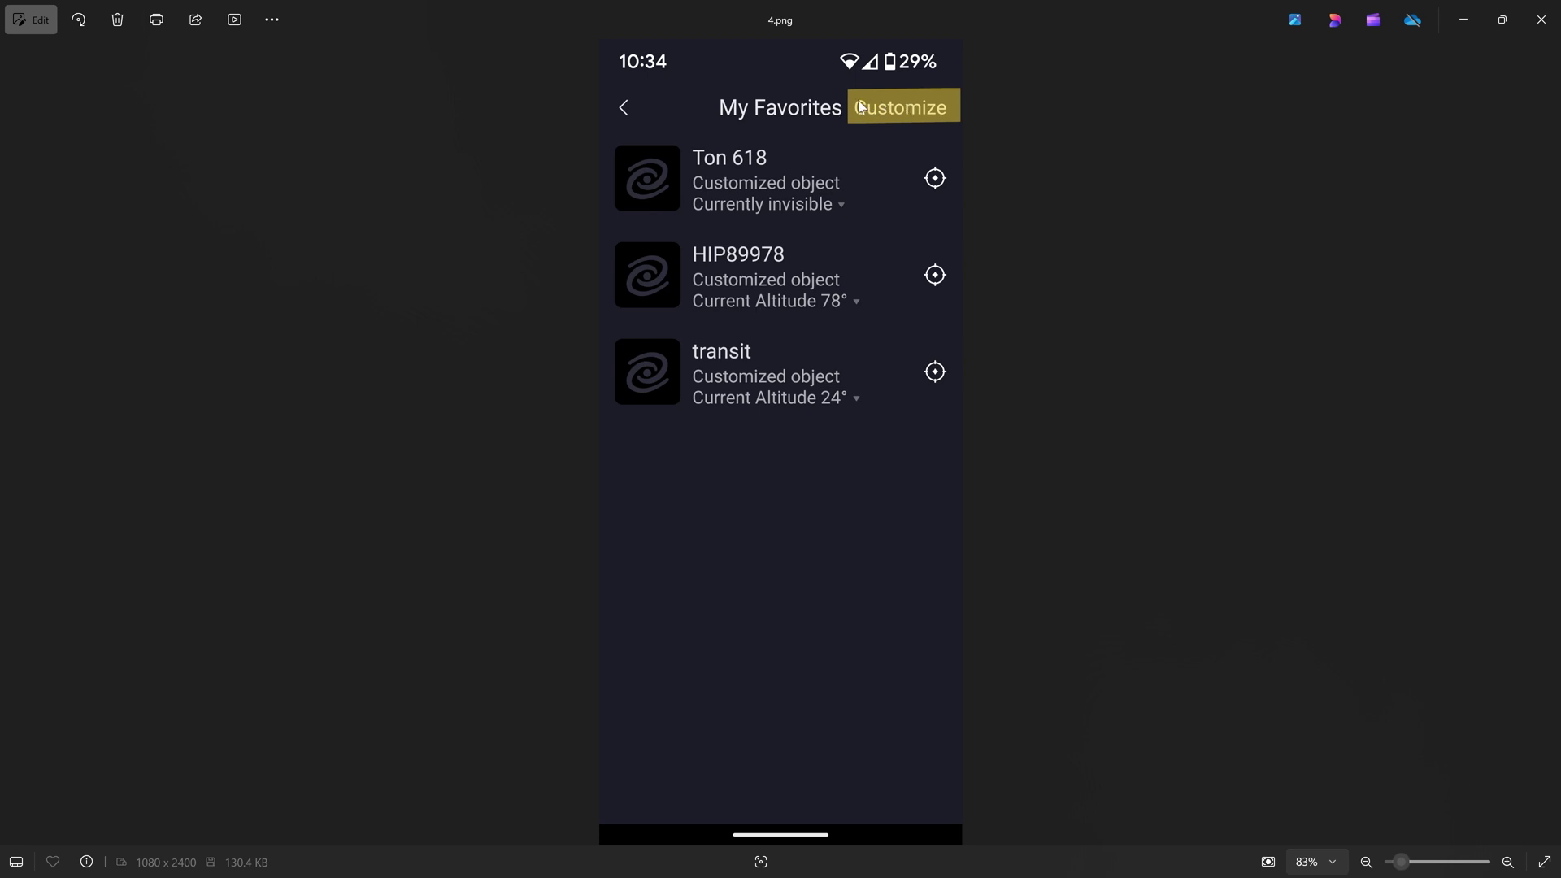
pyautogui.press('Right')
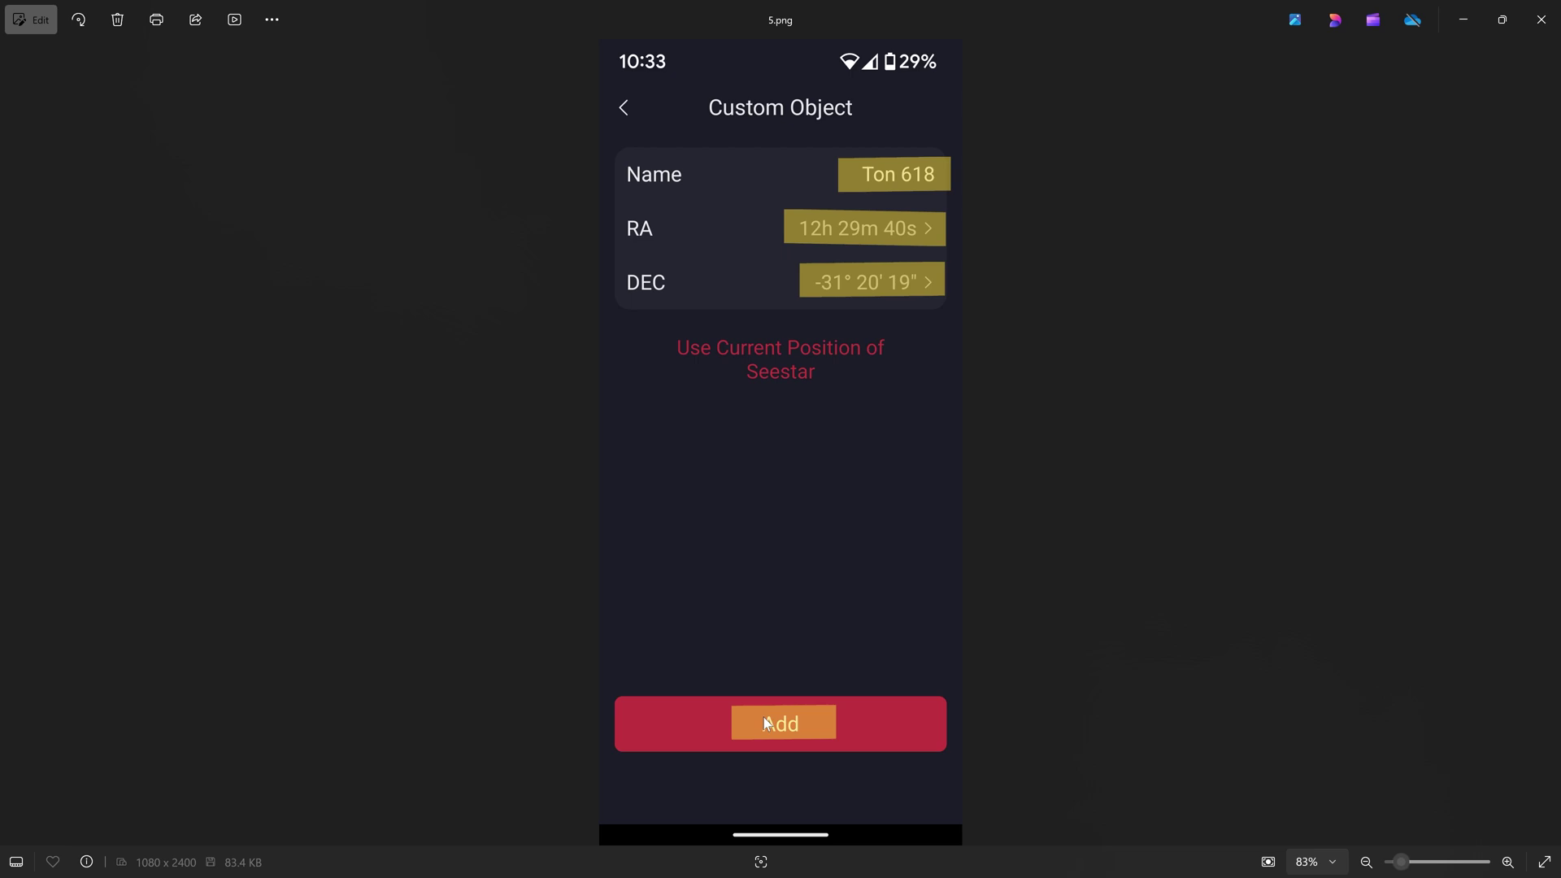
# Step: Advance to 6.png, the Objects screen with Ton 618 under My Favorites
pyautogui.press('Right')
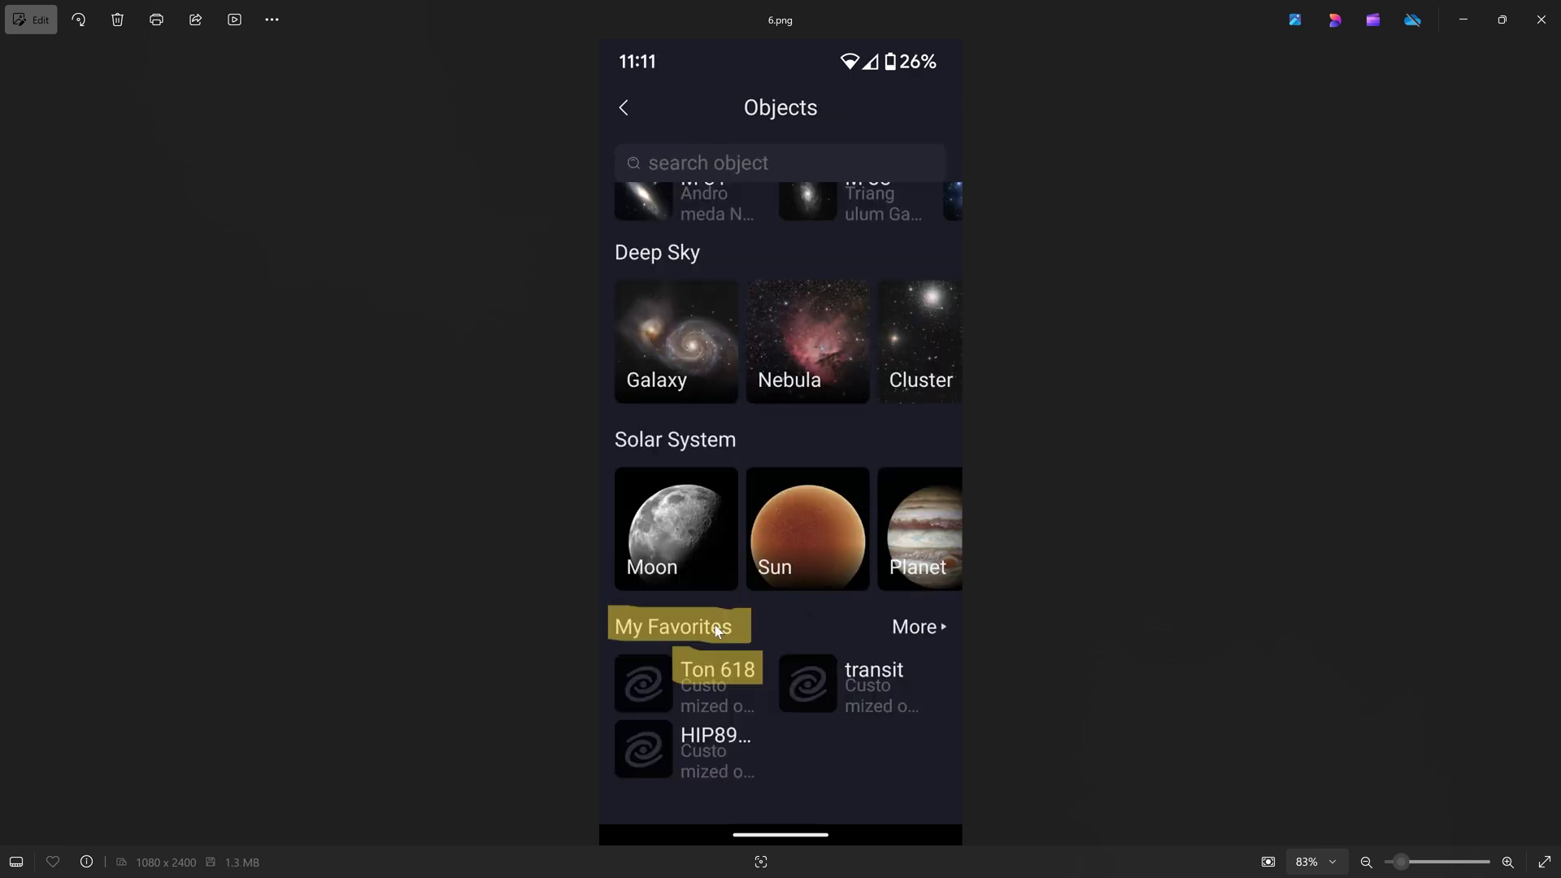